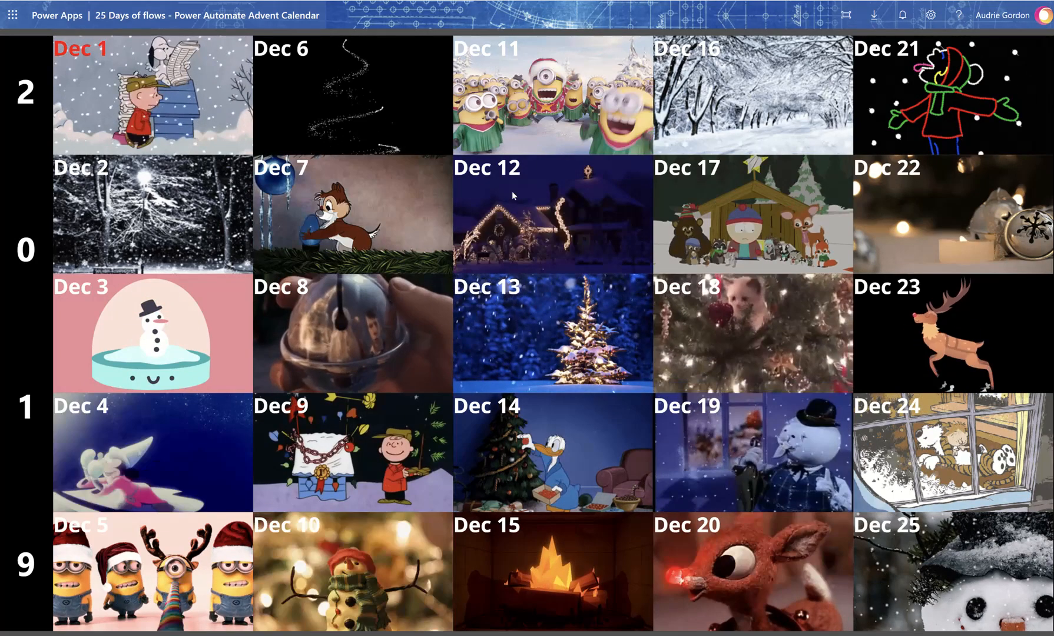
# Step: Open the Dec 13 gift in the advent calendar to read its flow description, and dismiss it without downloading
pyautogui.click(504, 342)
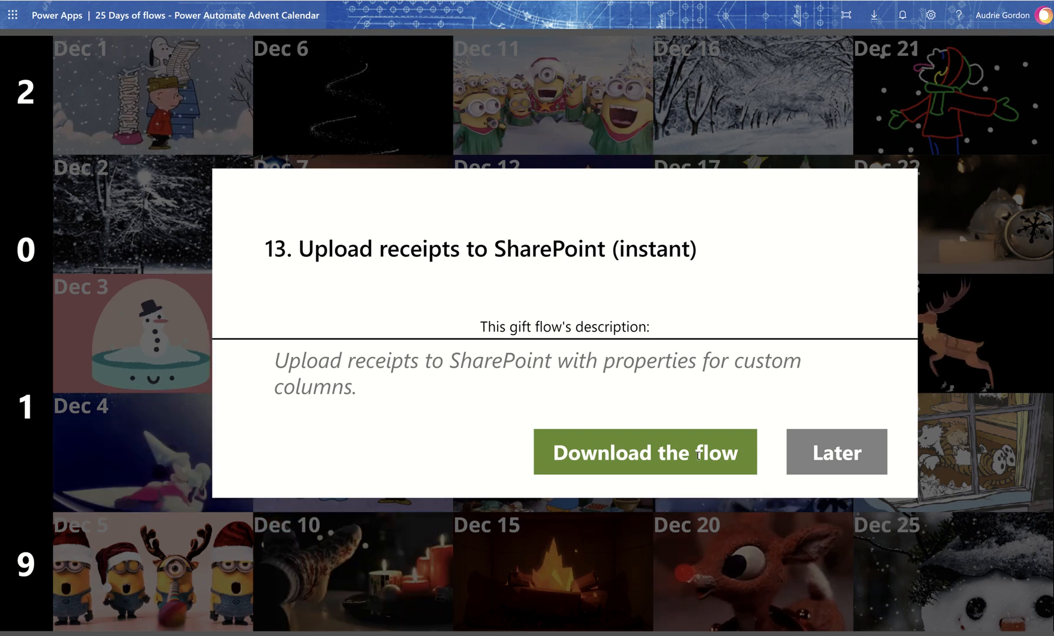
pyautogui.click(829, 470)
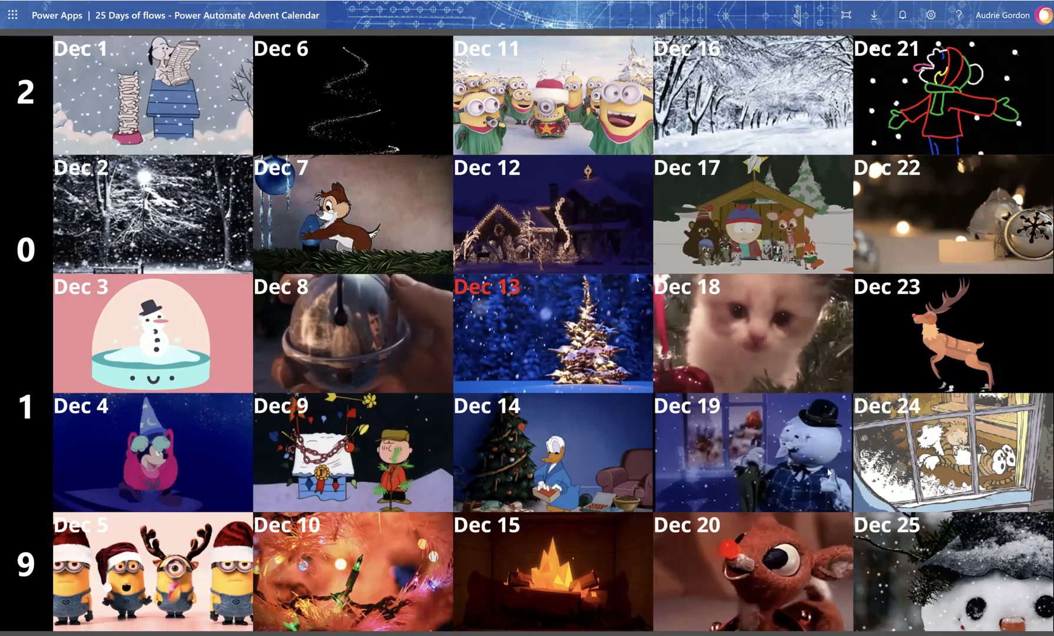
# Step: Switch from the advent calendar to the PowerPoint slide show to view the Day 13 slide
pyautogui.hotkey('alt', 'Tab')
pyautogui.hotkey('alt', 'Tab')
pyautogui.hotkey('alt', 'Tab')
pyautogui.hotkey('alt', 'Tab')
pyautogui.hotkey('alt', 'Tab')
pyautogui.hotkey('alt', 'Tab')
pyautogui.hotkey('alt', 'Tab')
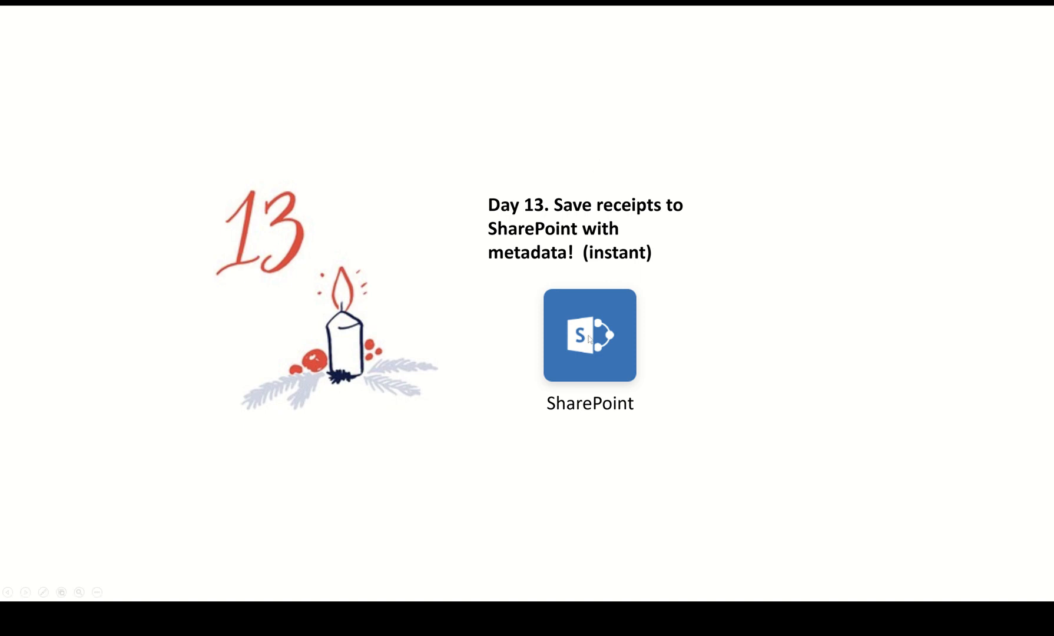
pyautogui.hotkey('alt', 'Tab')
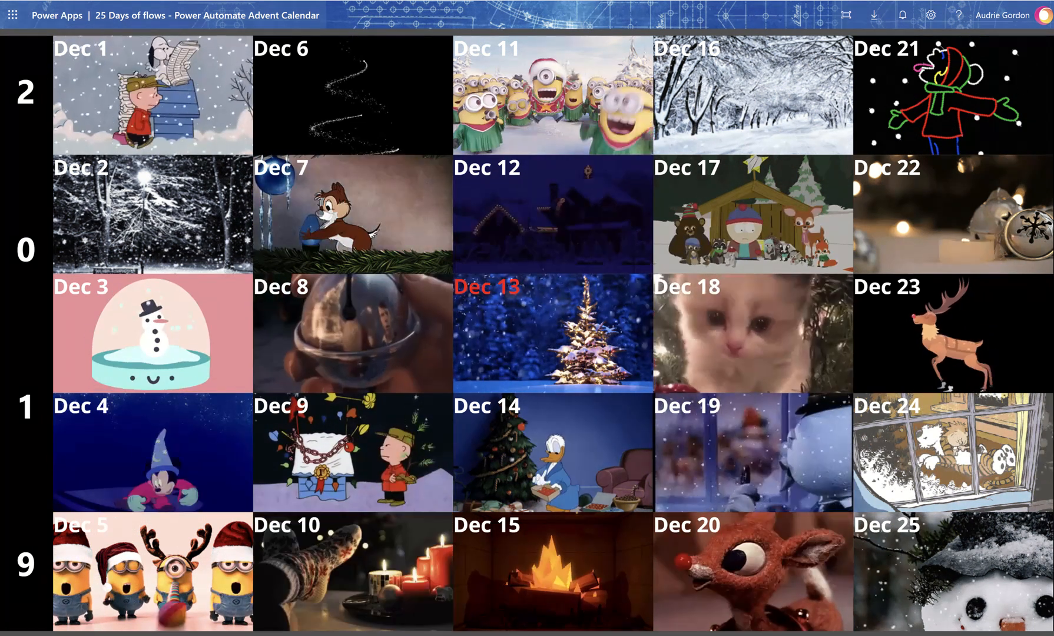
pyautogui.hotkey('alt', 'Tab')
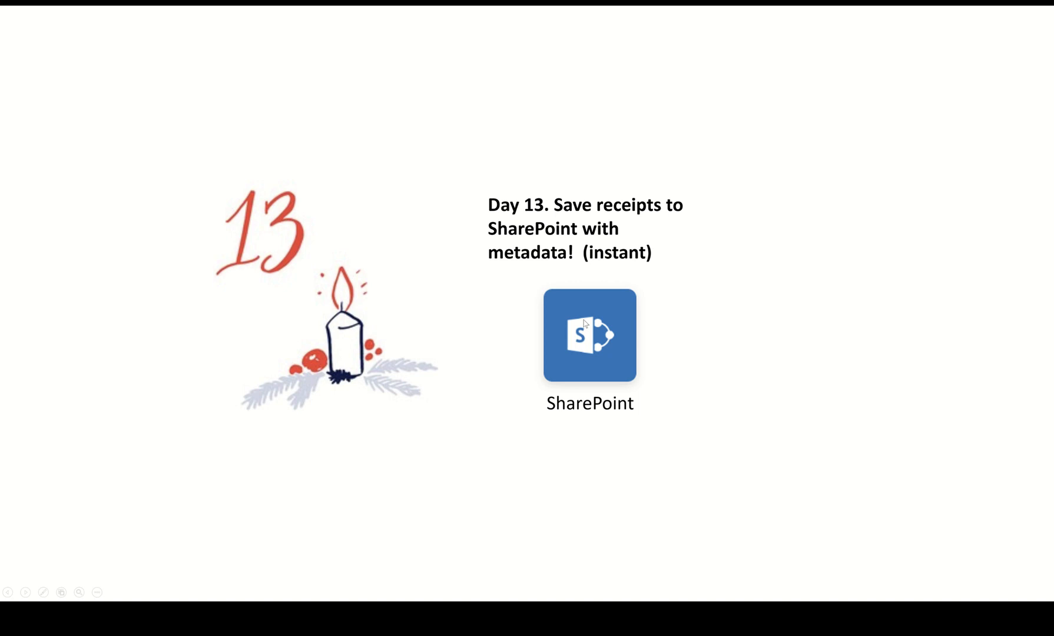
# Step: End the slide show and bring up the SharePoint site contents alongside the Power Automate flows page
pyautogui.press('Escape')
pyautogui.hotkey('alt', 'Tab')
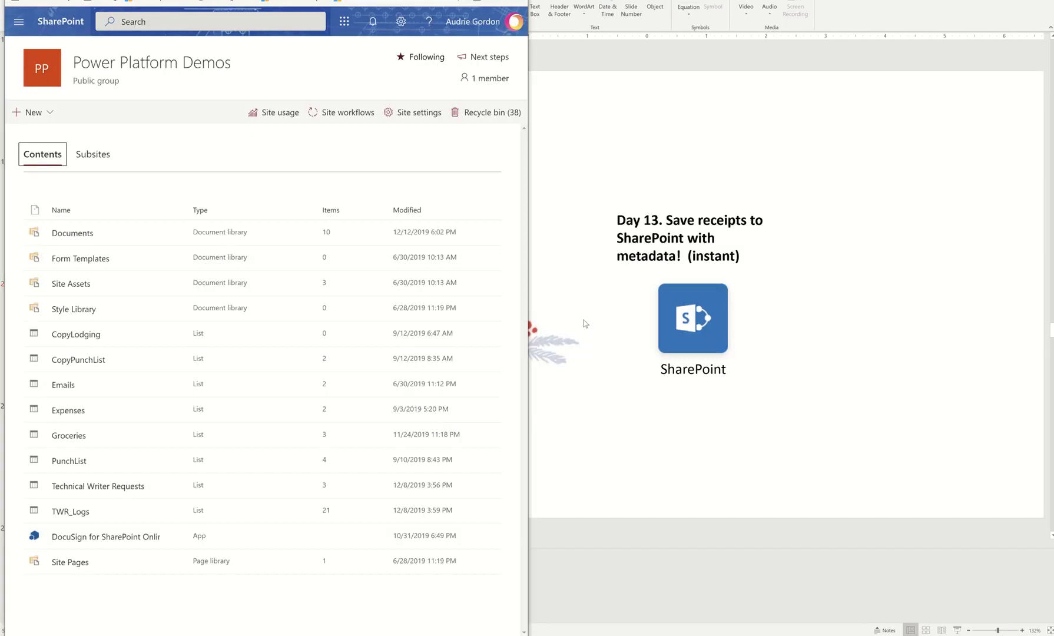
pyautogui.hotkey('alt', 'Tab')
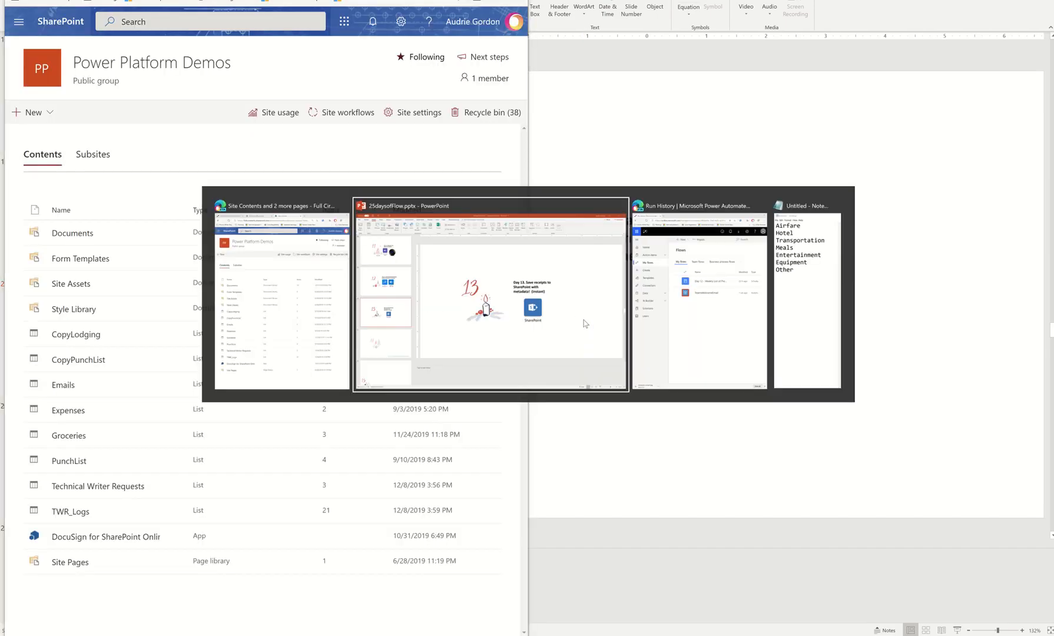
pyautogui.hotkey('alt', 'Tab')
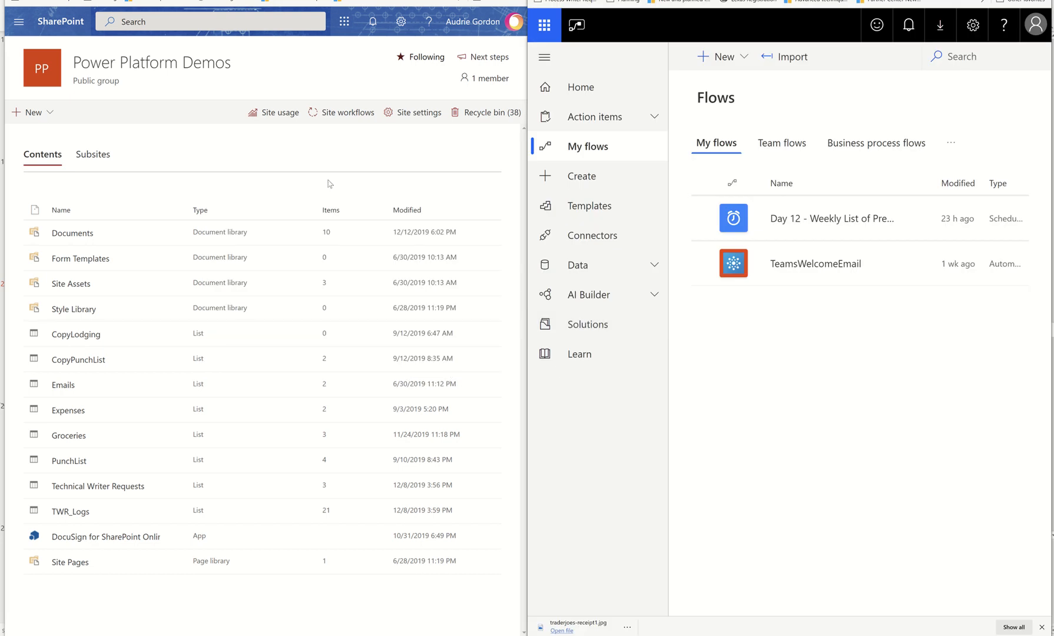
# Step: Create a document library named ReceiptPhotos with the description "Storage for business receipts during travel."
pyautogui.click(50, 113)
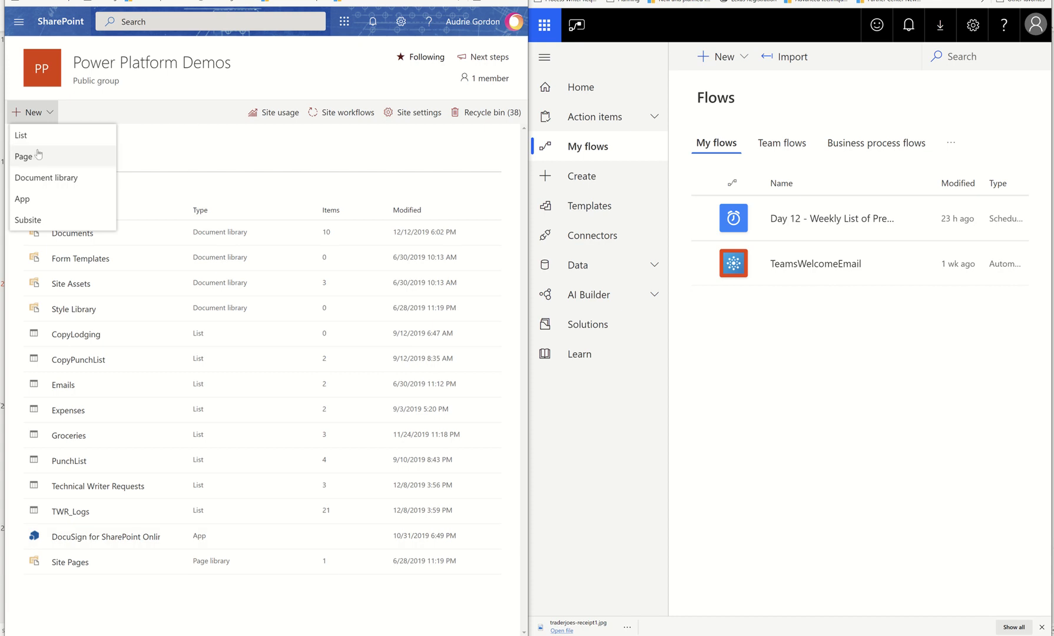
pyautogui.click(59, 177)
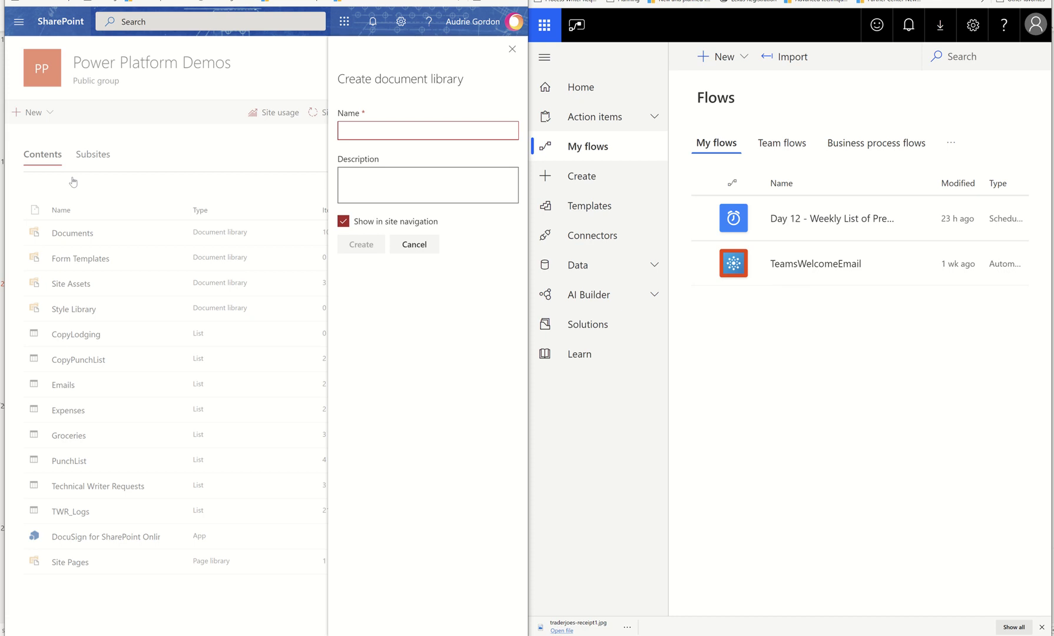
pyautogui.write('ReceiptI')
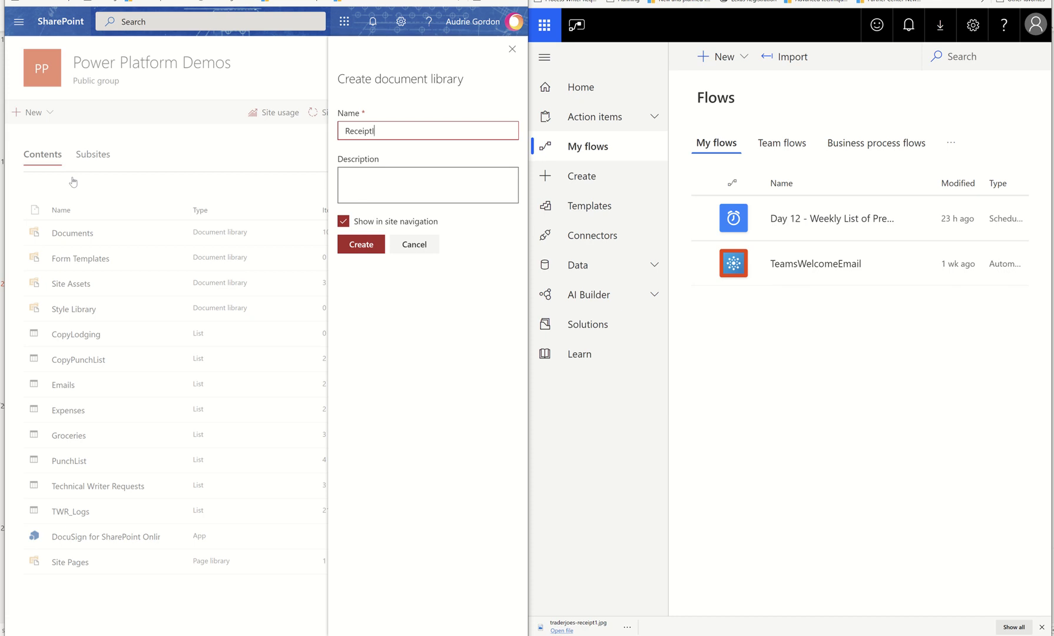
pyautogui.write('ma')
pyautogui.write('Photos')
pyautogui.click(449, 182)
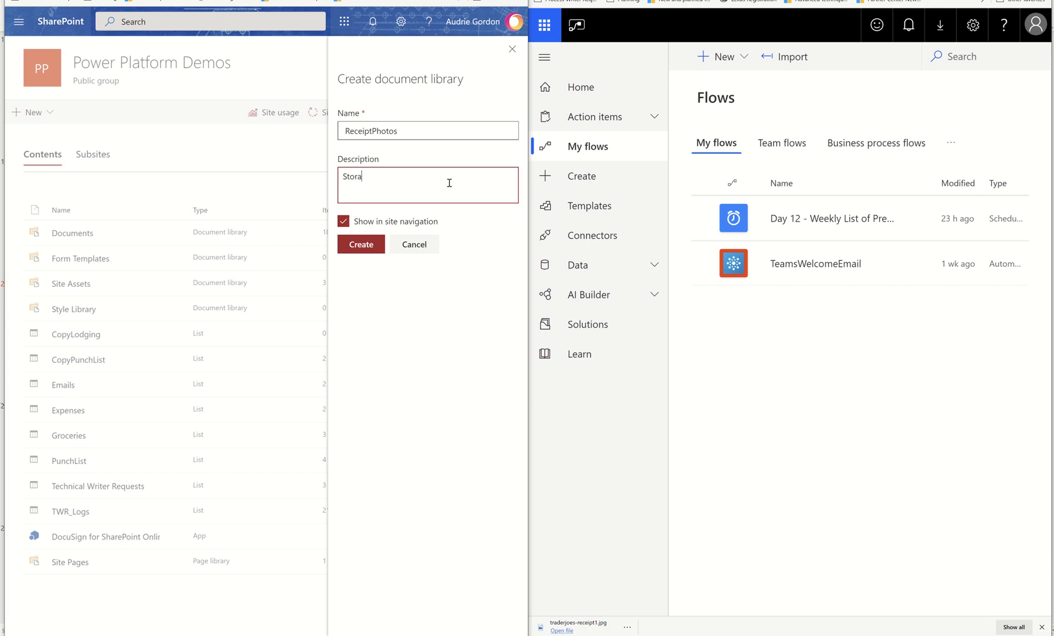
pyautogui.write('Storage for business receipts during travel.')
pyautogui.click(371, 246)
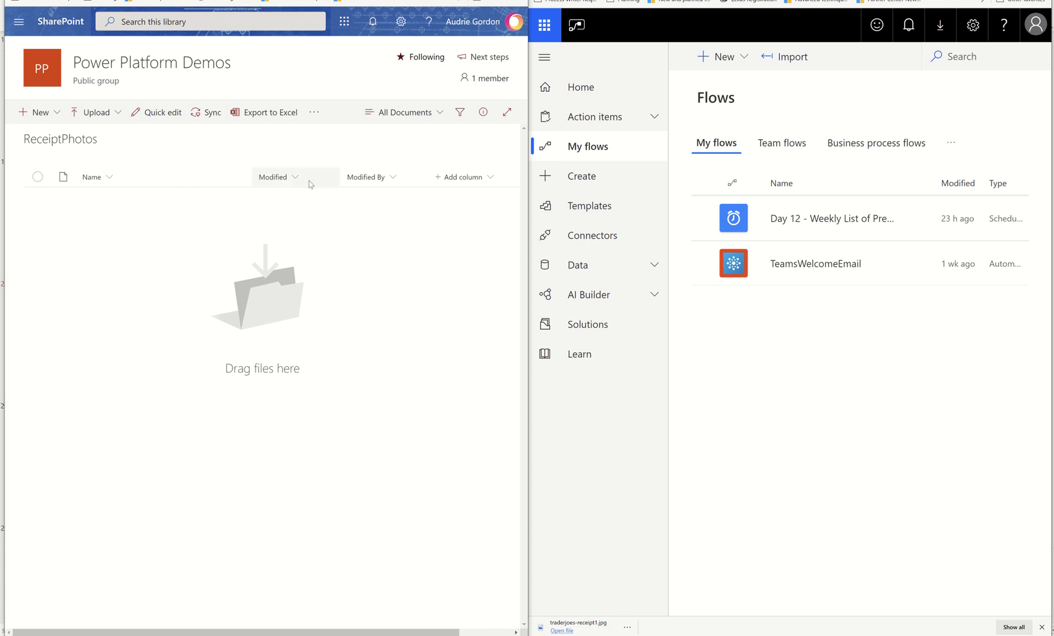
# Step: Edit the library's current view to hide Modified and Modified By and display Created, Created By and File Size
pyautogui.click(438, 112)
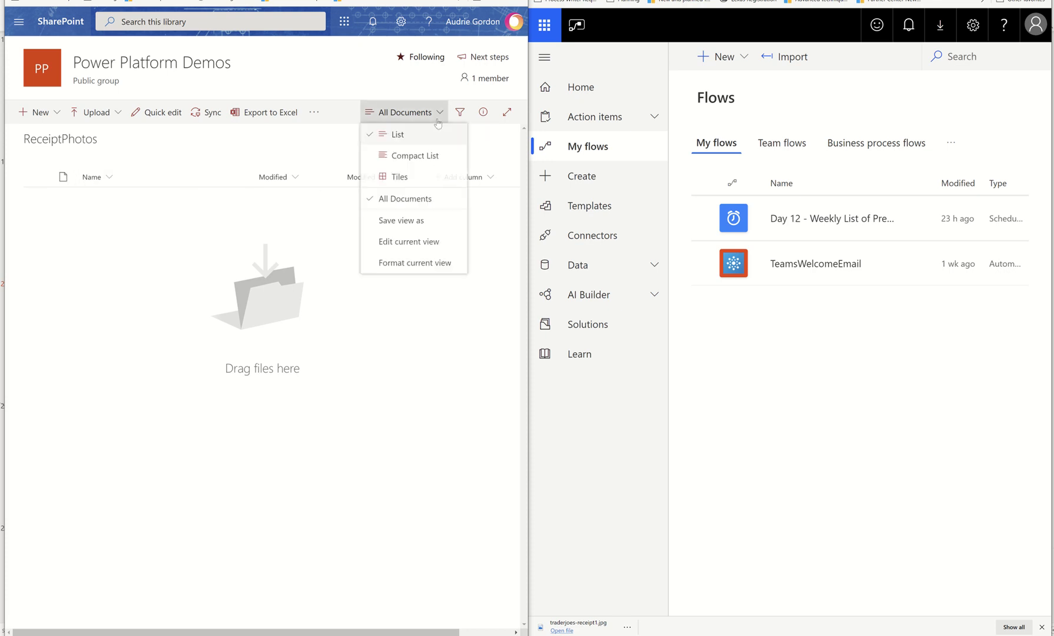
pyautogui.click(436, 242)
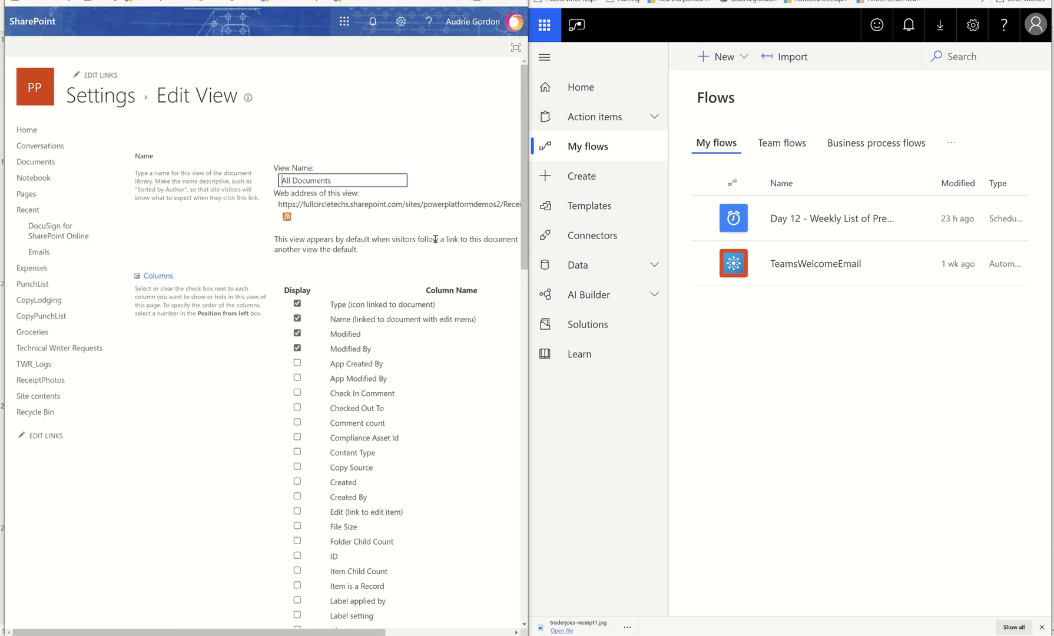
pyautogui.scroll(-3, 413, 355)
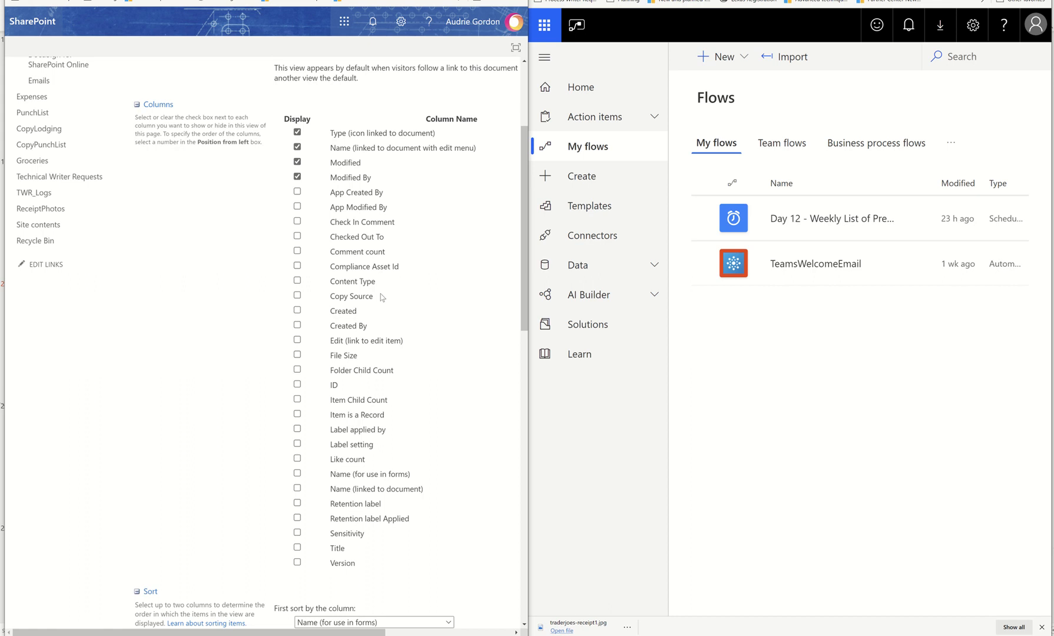
pyautogui.click(297, 176)
pyautogui.click(297, 162)
pyautogui.click(297, 311)
pyautogui.click(297, 325)
pyautogui.click(297, 355)
# Step: Sort the view first by the Created column in descending order
pyautogui.scroll(-3, 405, 400)
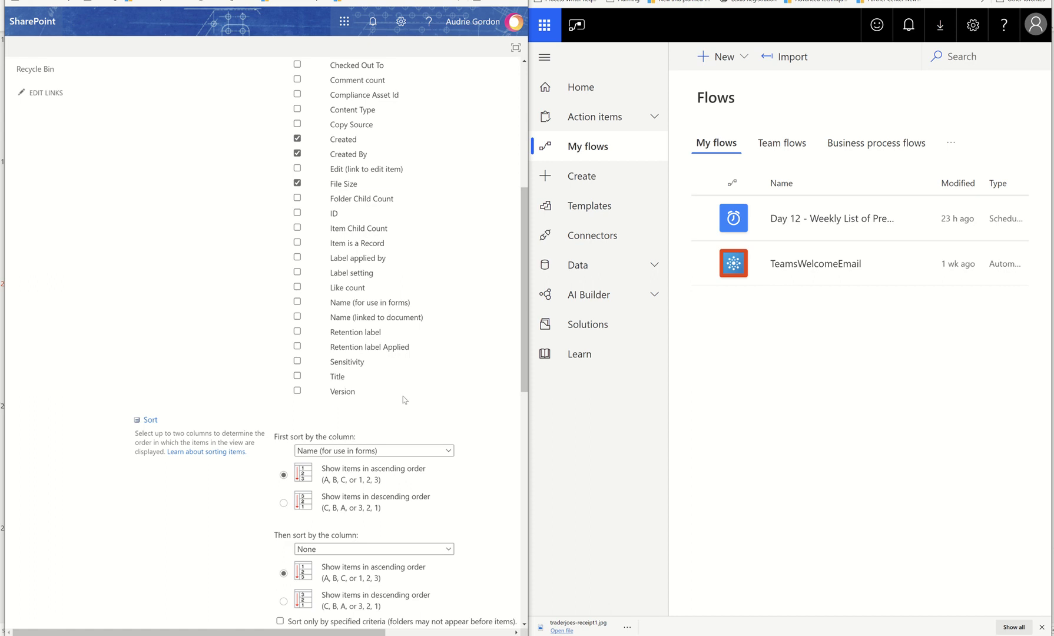
pyautogui.scroll(4, 405, 400)
pyautogui.scroll(-2, 404, 400)
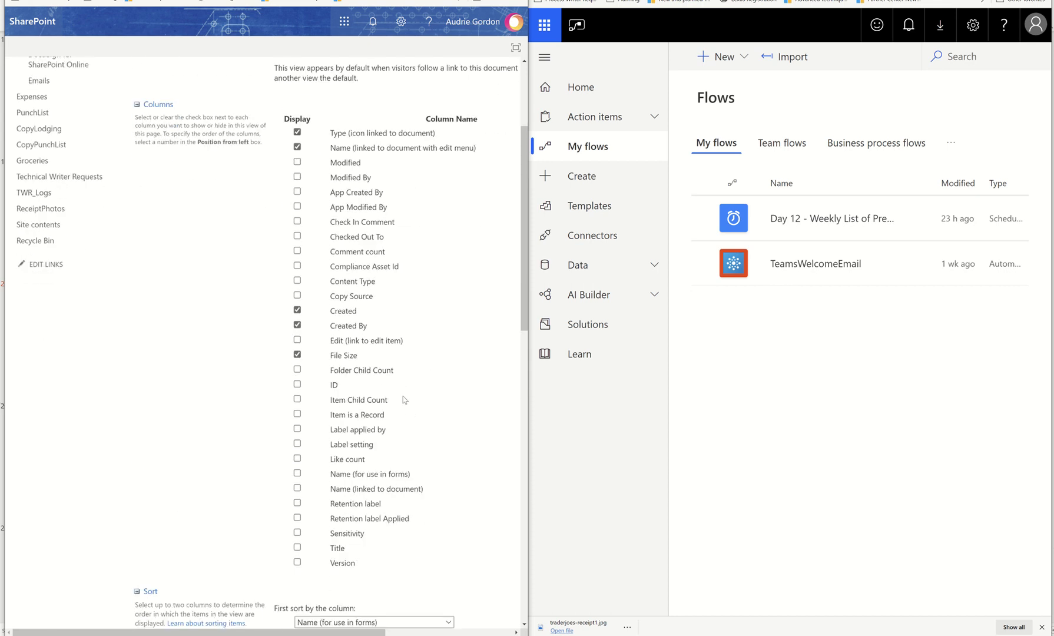
pyautogui.scroll(-3, 405, 400)
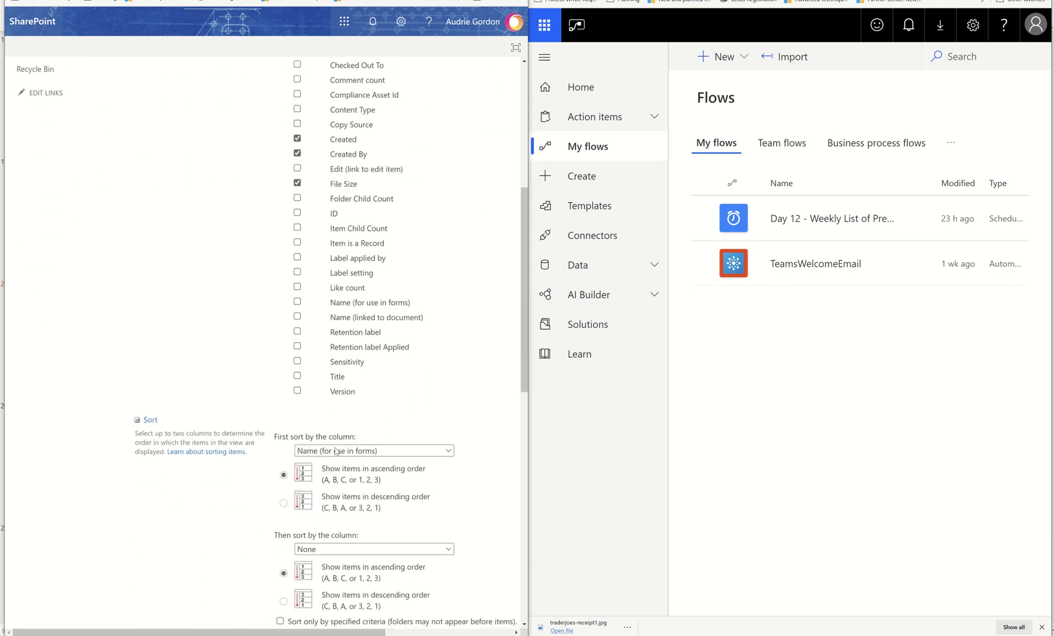
pyautogui.click(332, 454)
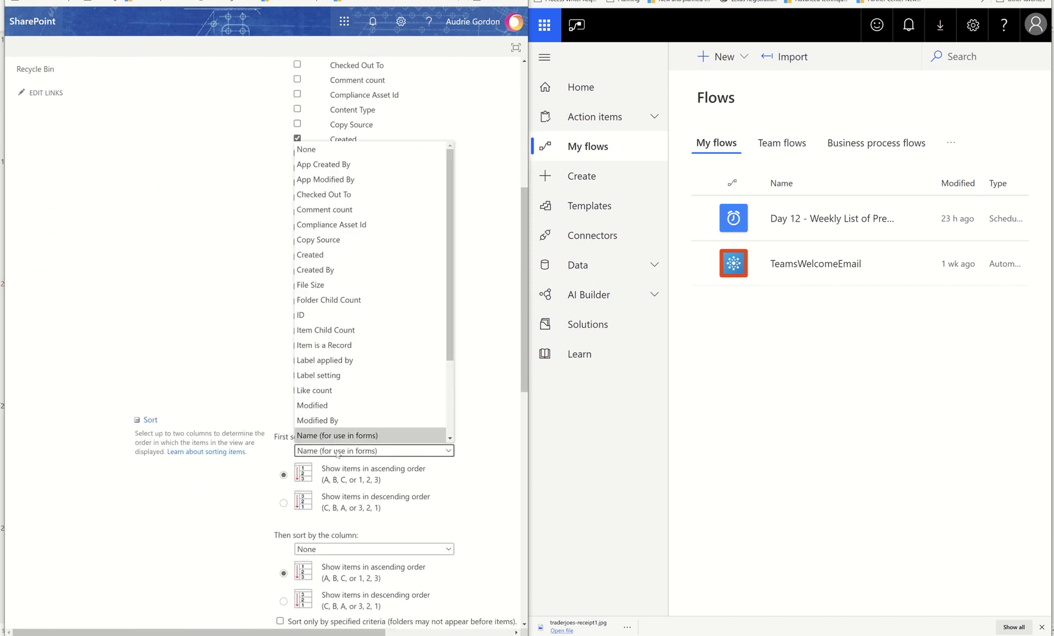
pyautogui.click(411, 257)
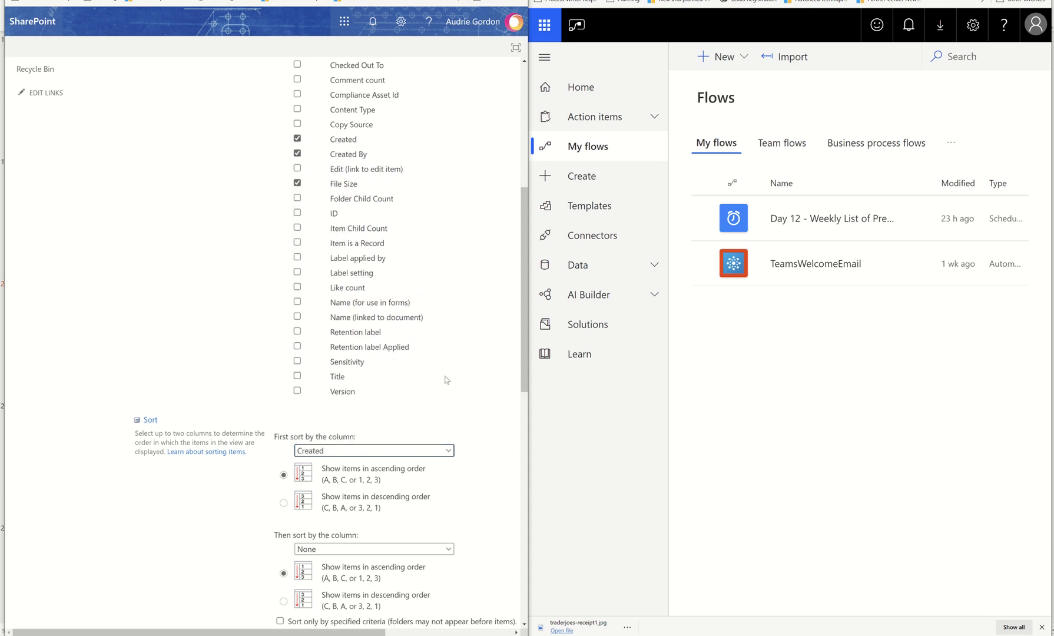
pyautogui.click(283, 504)
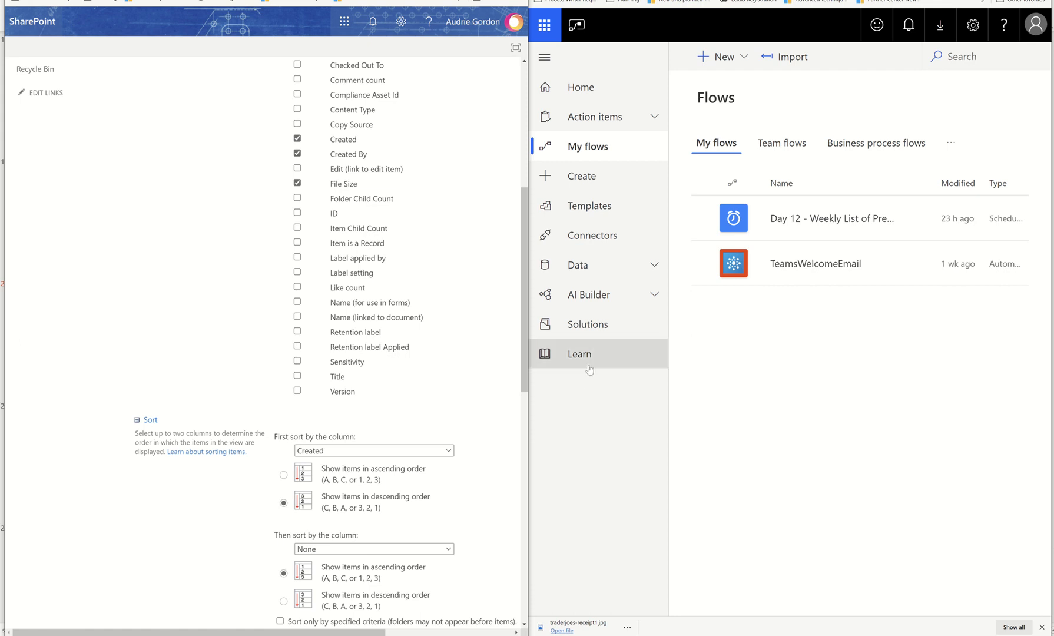
# Step: Remove Created By and Created from the view's displayed columns and save the view
pyautogui.scroll(3, 491, 276)
pyautogui.scroll(3, 491, 276)
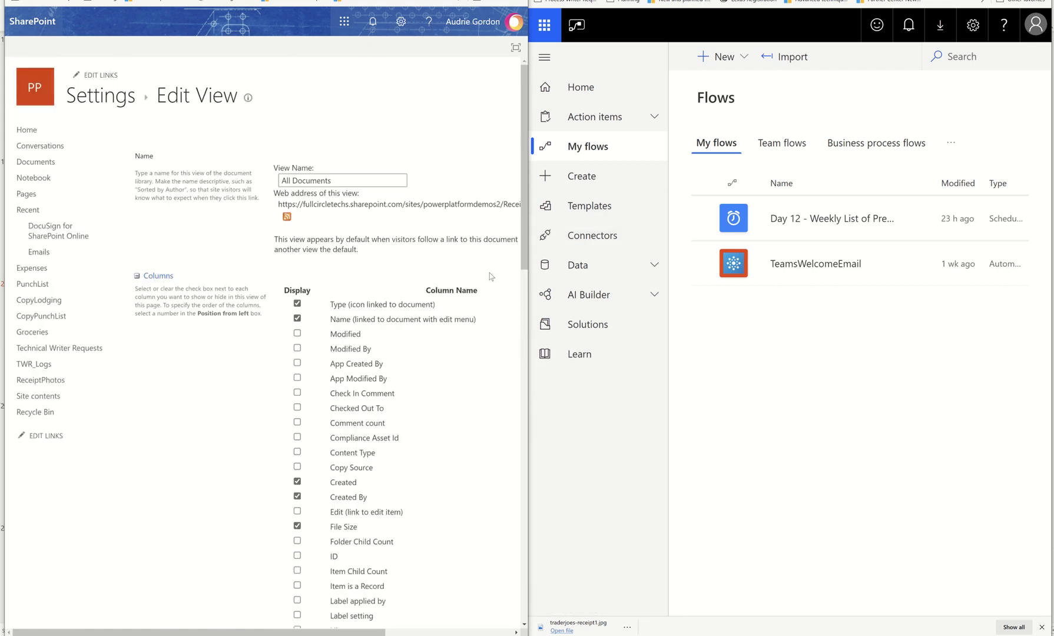
pyautogui.click(510, 632)
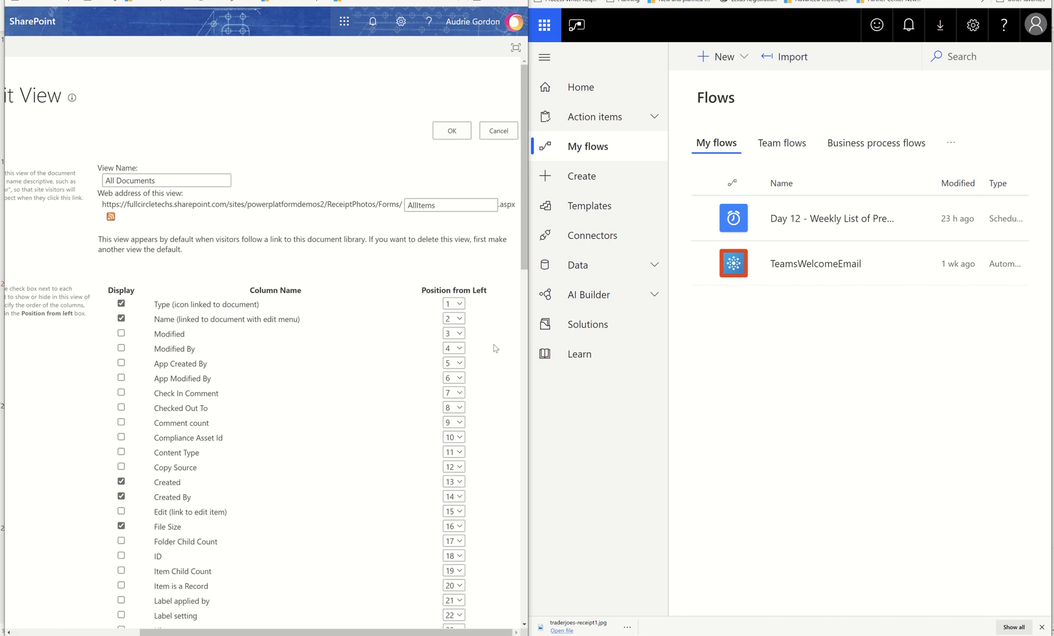
pyautogui.click(121, 496)
pyautogui.click(121, 482)
pyautogui.click(446, 135)
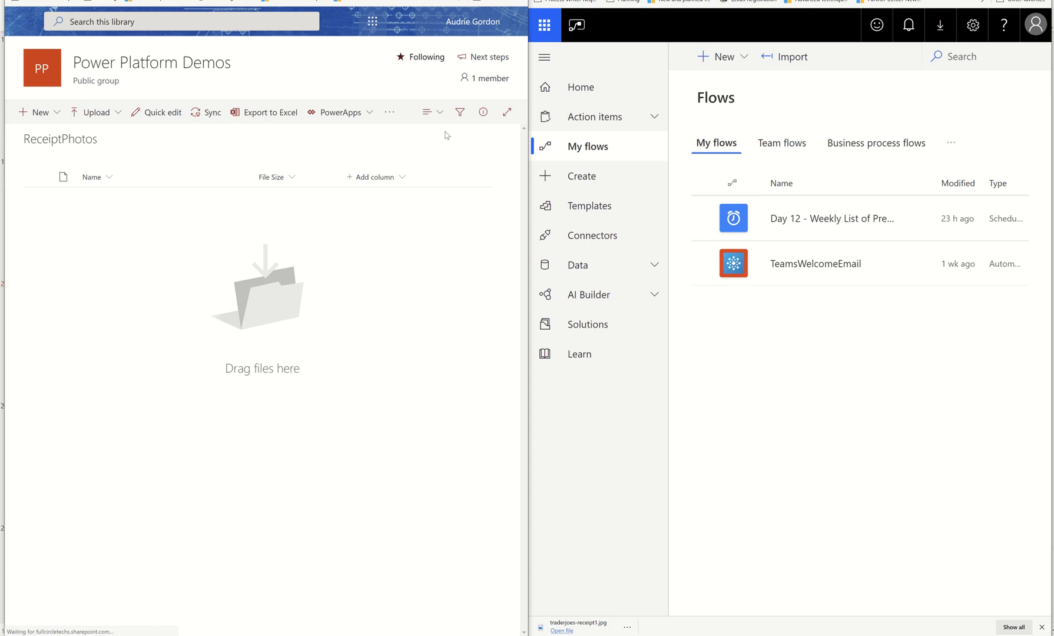
# Step: Rename the Title column to Location in the ReceiptPhotos library settings
pyautogui.click(395, 178)
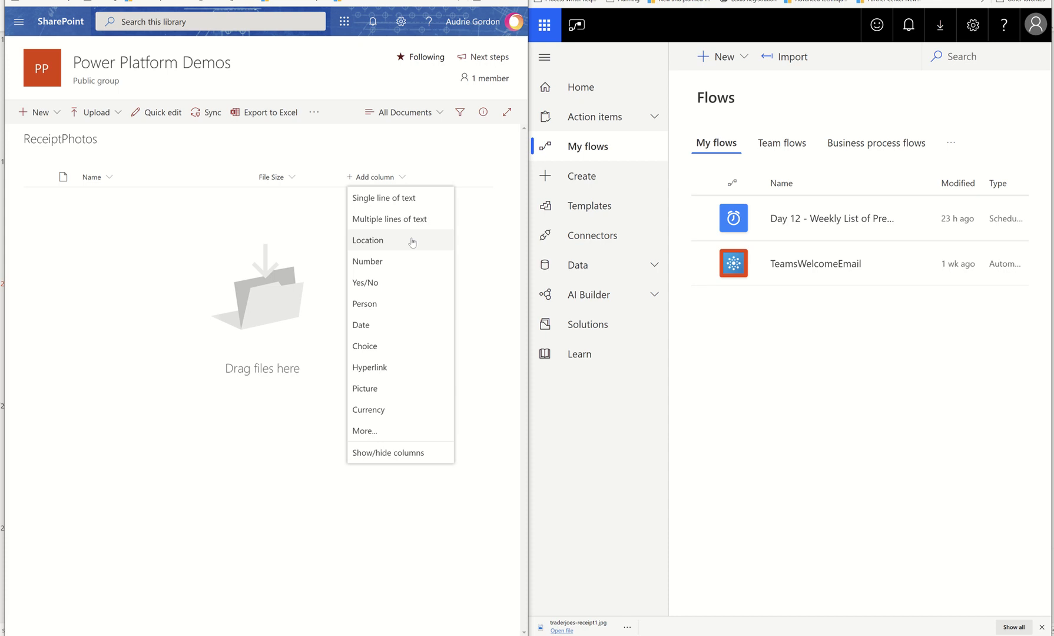
pyautogui.click(401, 21)
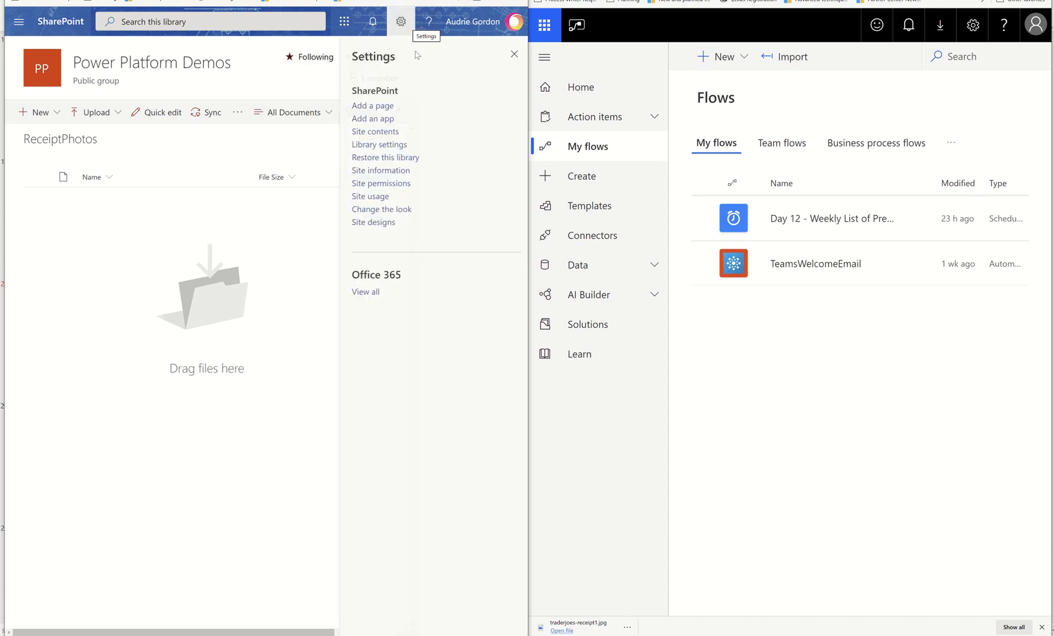
pyautogui.click(397, 147)
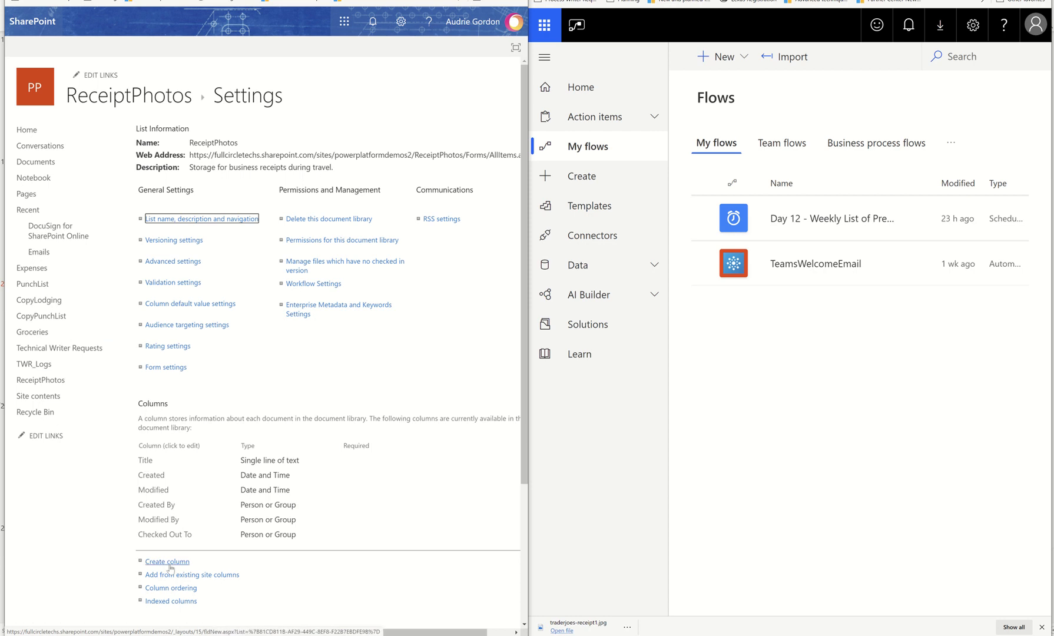
pyautogui.click(147, 462)
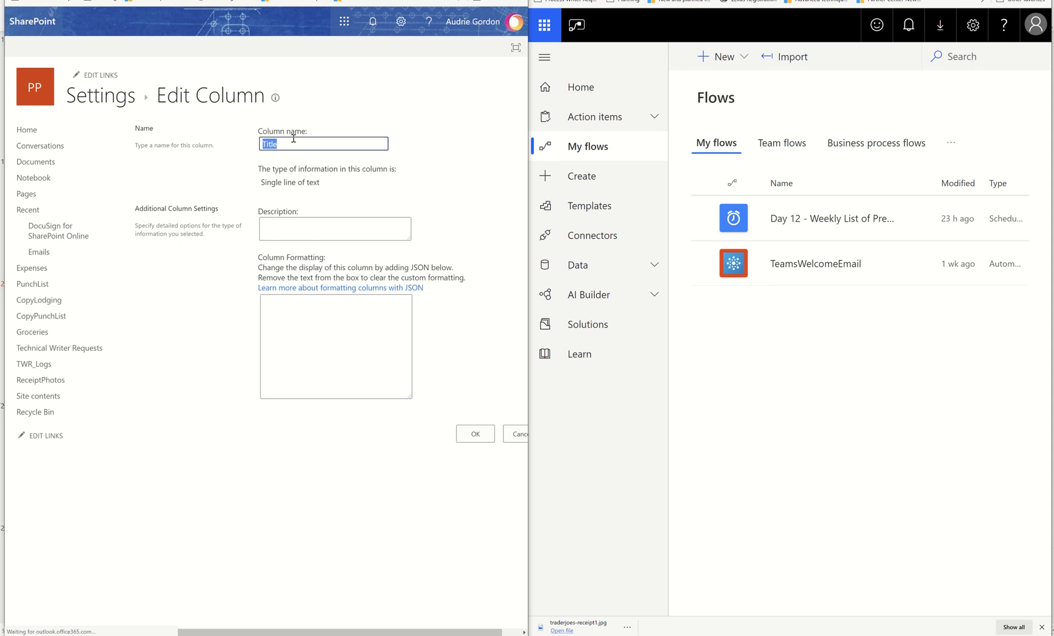
pyautogui.write('Lo')
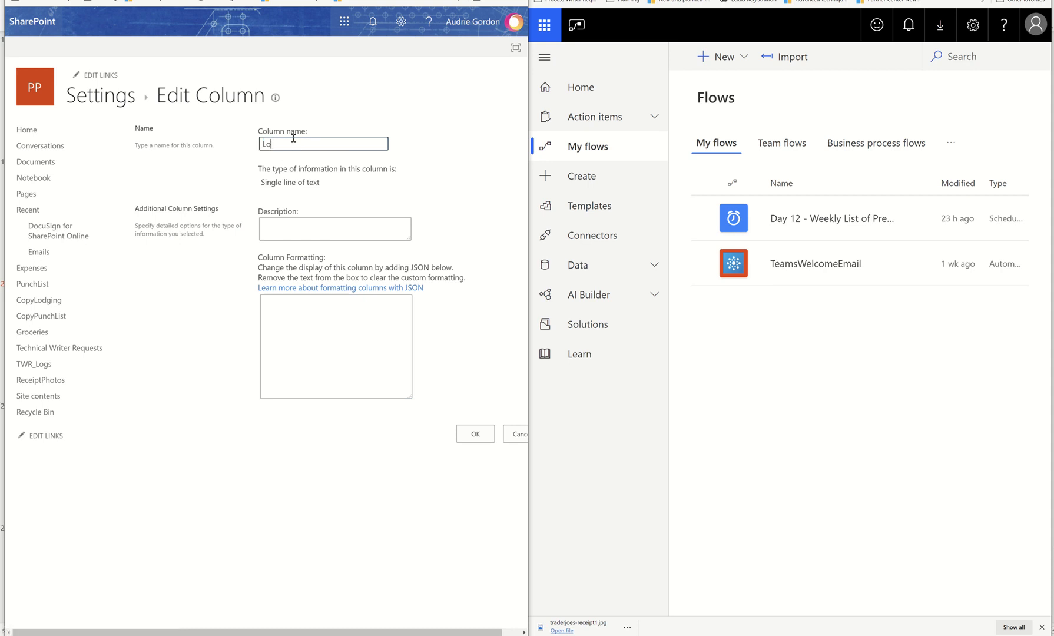
pyautogui.write('cation')
pyautogui.click(477, 435)
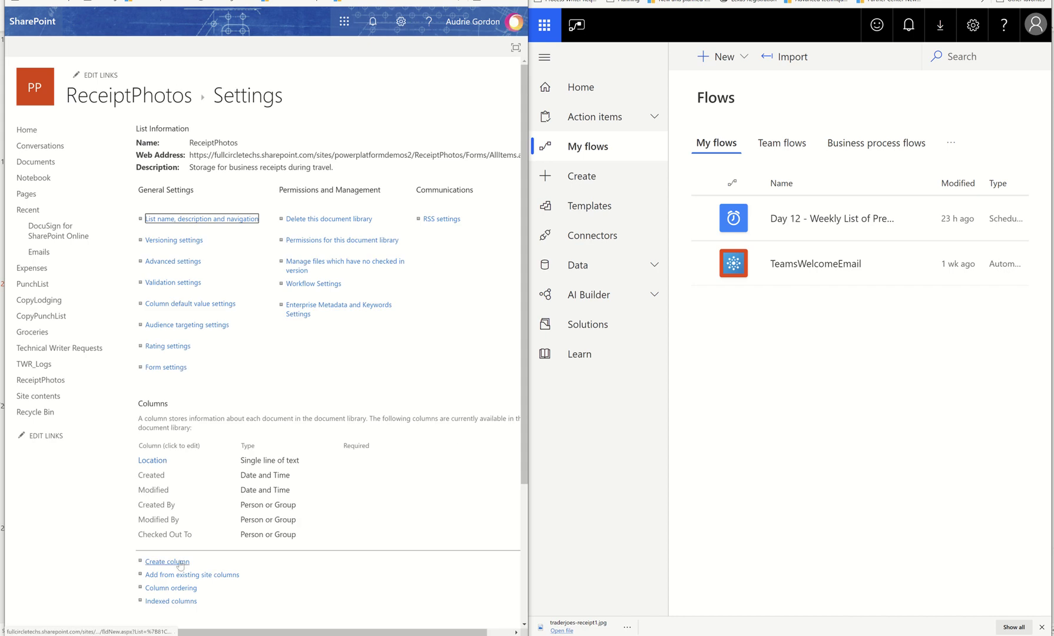
# Step: Start a new library column named PurchaseDate with the Date and Time type
pyautogui.click(181, 563)
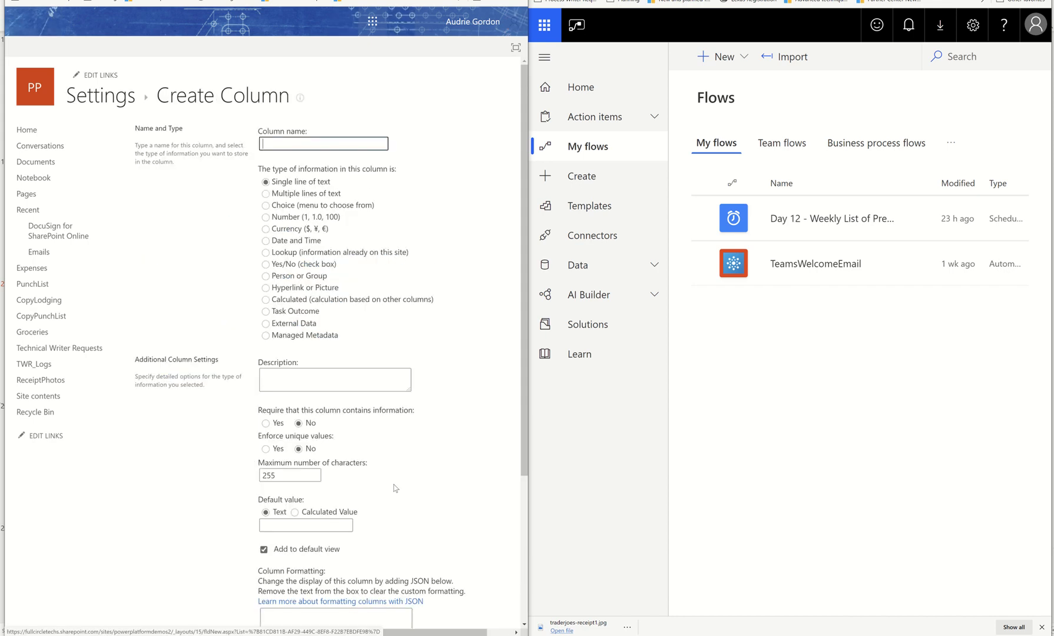
pyautogui.write('Pu')
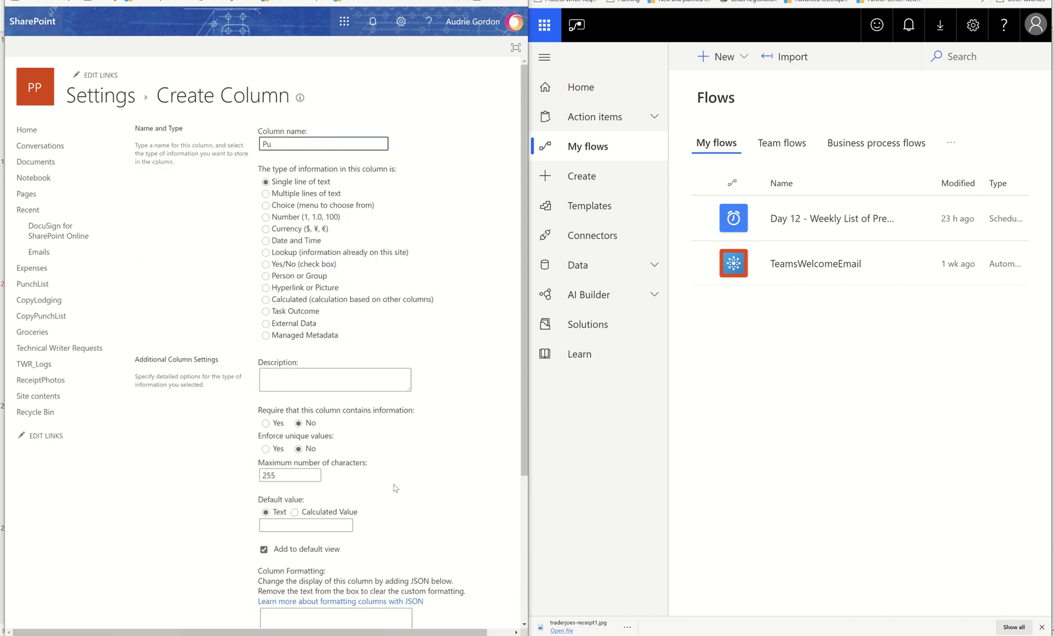
pyautogui.write('rchaseDare')
pyautogui.press('BackSpace')
pyautogui.press('BackSpace')
pyautogui.write('te')
pyautogui.click(310, 240)
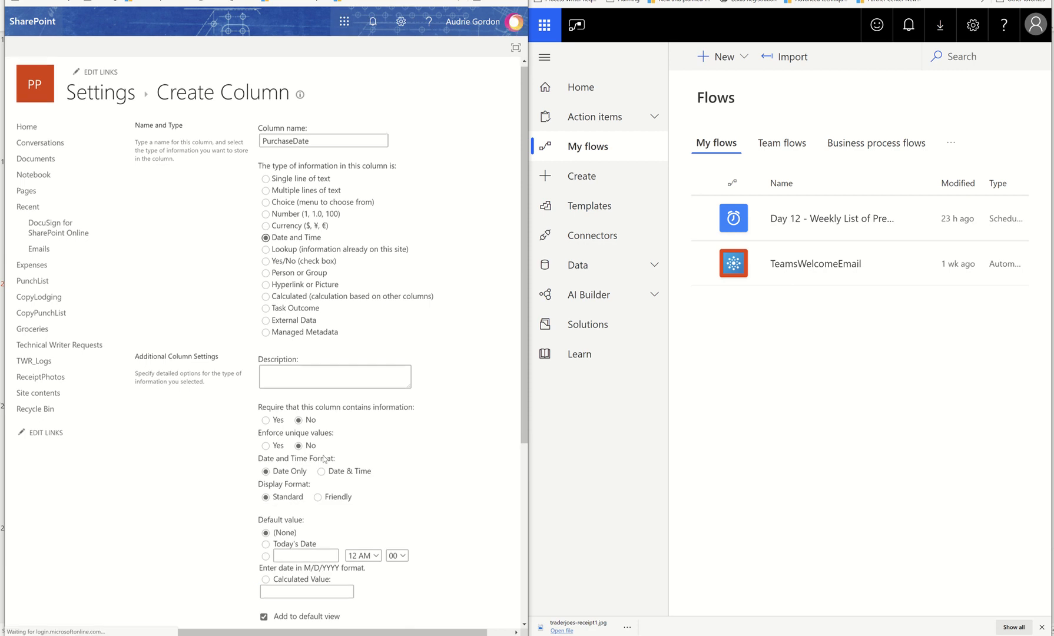
# Step: Default PurchaseDate to today's date, make it required and save the column
pyautogui.scroll(-4, 323, 458)
pyautogui.scroll(3, 323, 458)
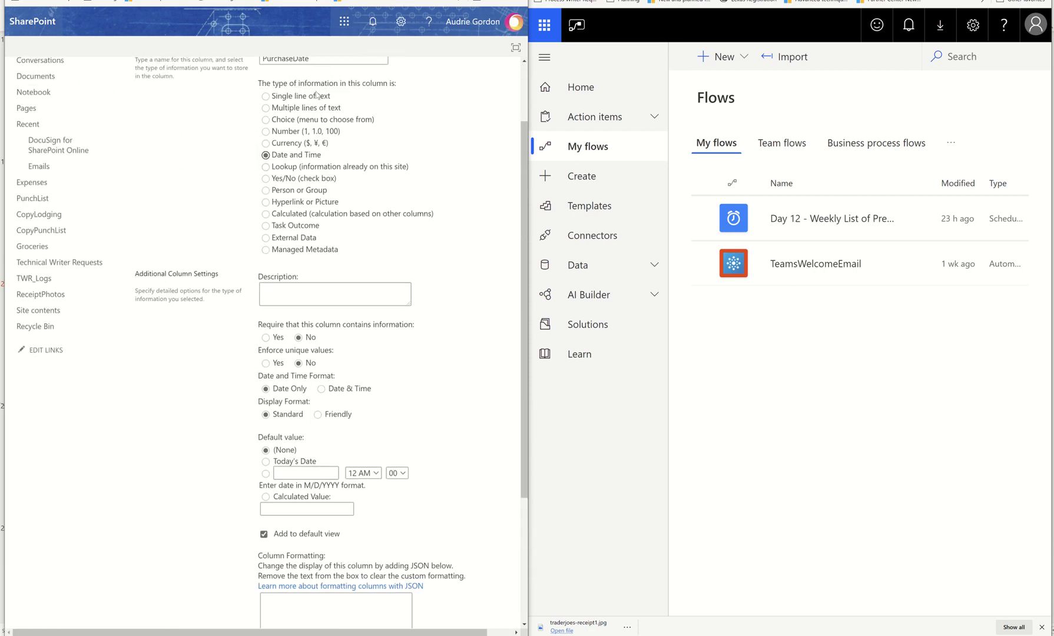
pyautogui.click(265, 463)
pyautogui.click(265, 462)
pyautogui.scroll(3, 362, 353)
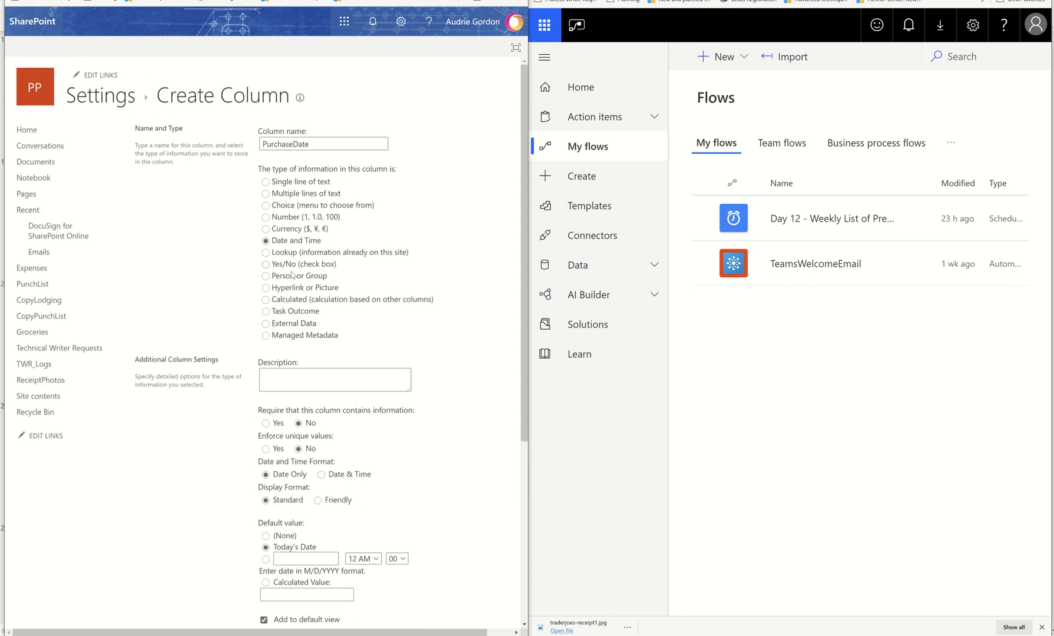
pyautogui.scroll(-3, 295, 276)
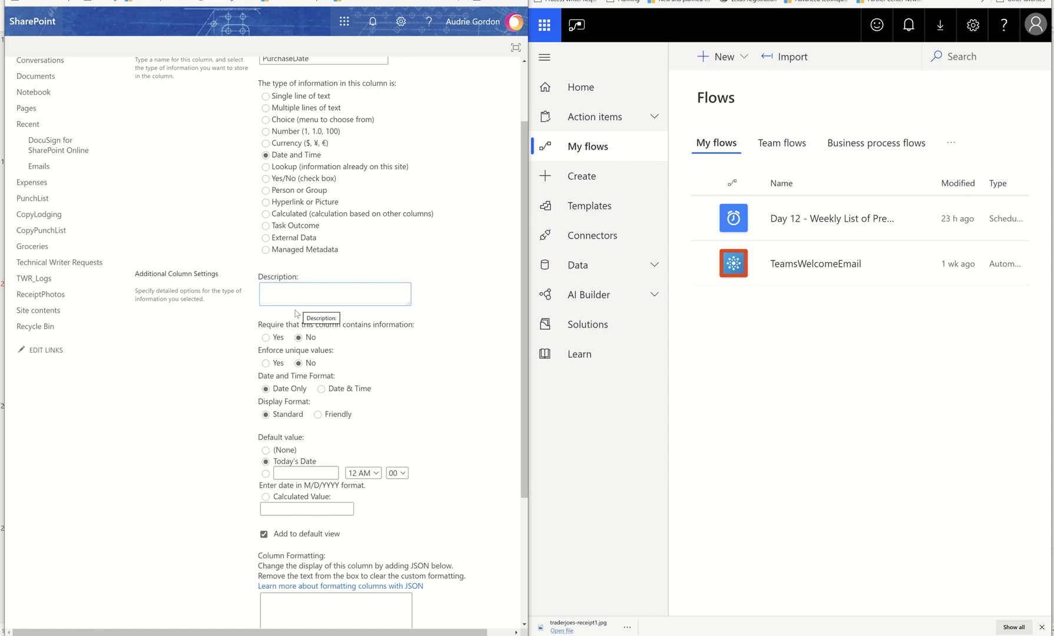
pyautogui.click(265, 339)
pyautogui.scroll(-3, 446, 477)
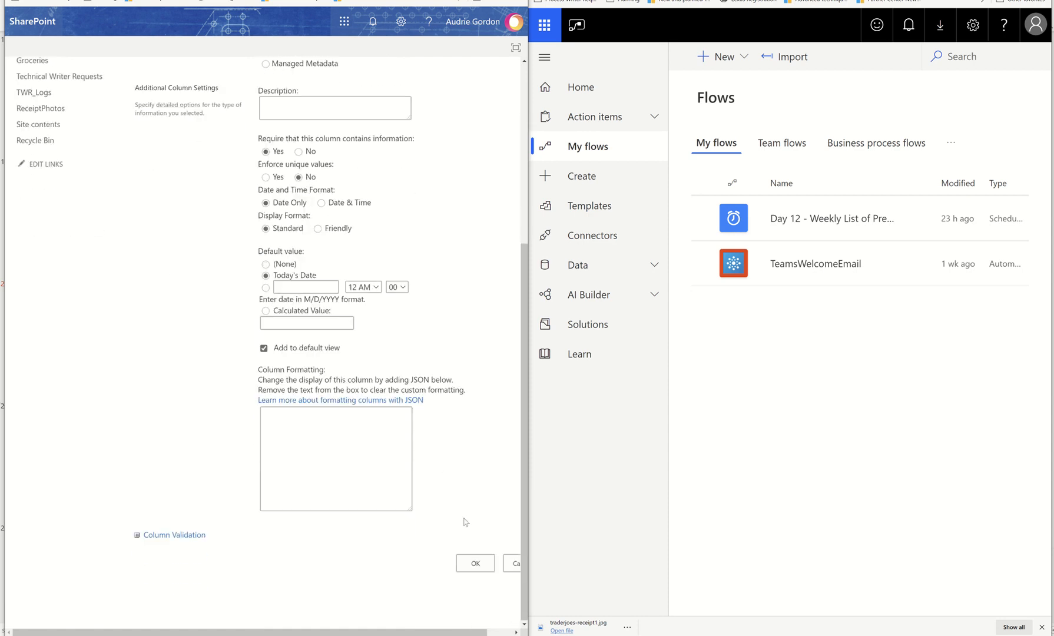
pyautogui.click(476, 564)
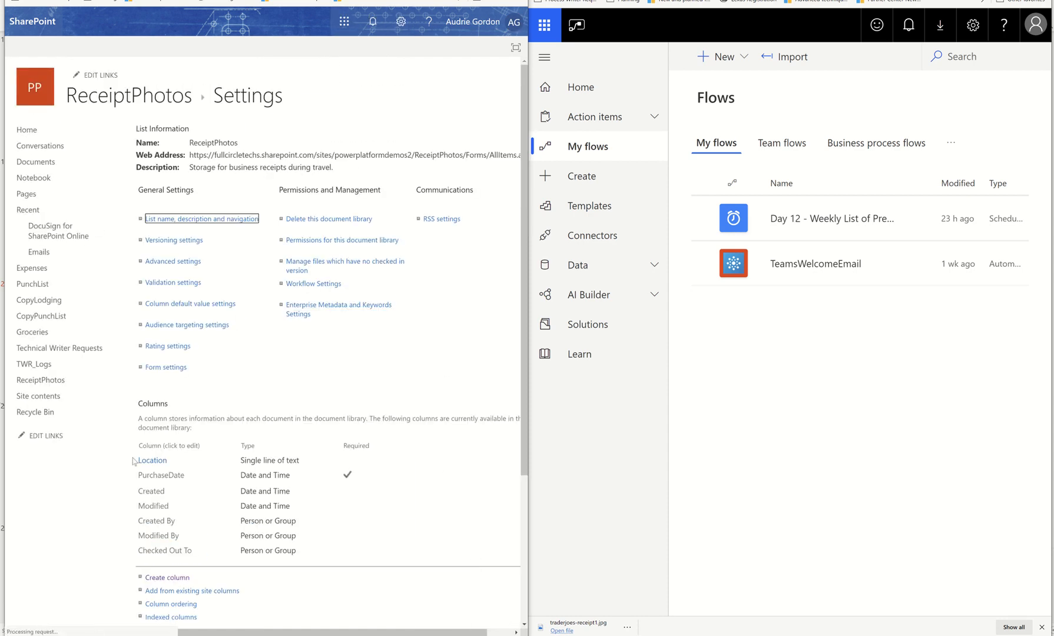
# Step: Start another library column named Amount with the Currency type
pyautogui.click(185, 578)
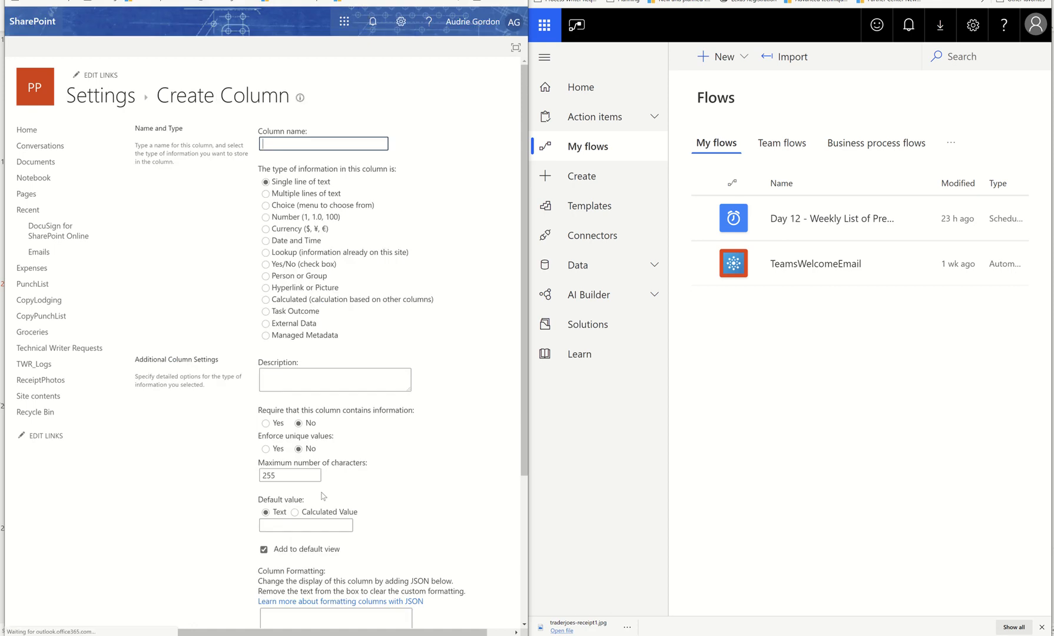
pyautogui.write('Amount')
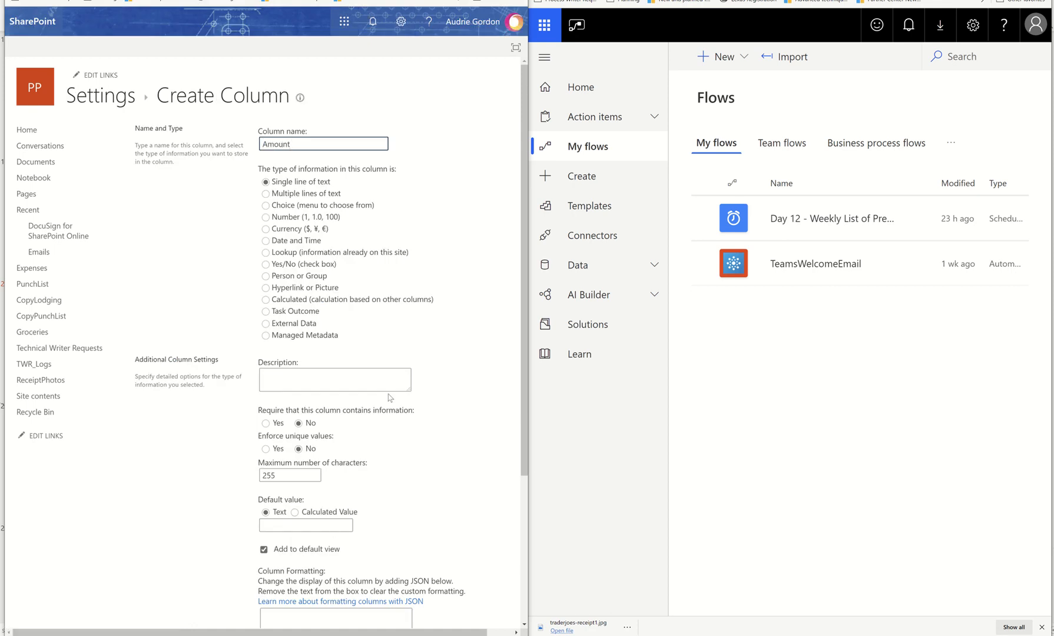
pyautogui.click(265, 229)
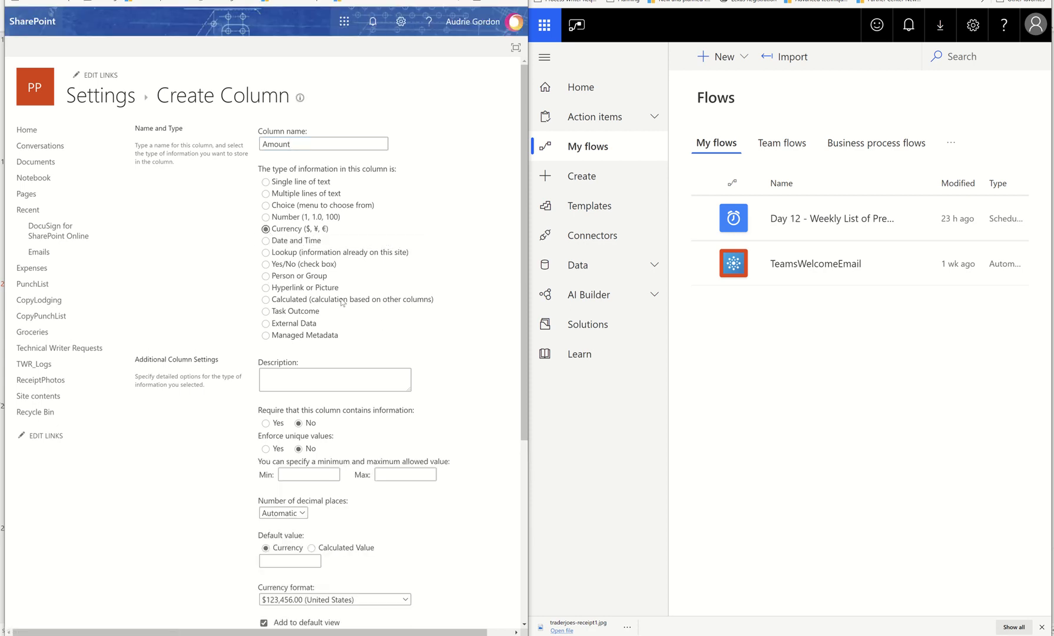
# Step: Set the Amount column to 0 decimal places with a default value of 0 and save it
pyautogui.scroll(-3, 343, 302)
pyautogui.click(292, 341)
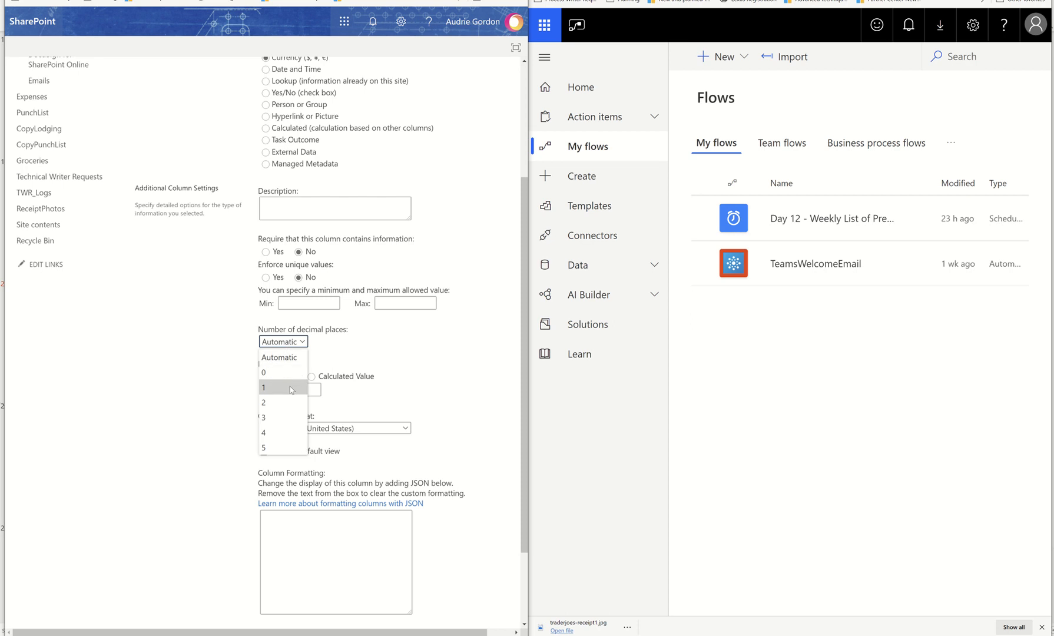
pyautogui.click(282, 373)
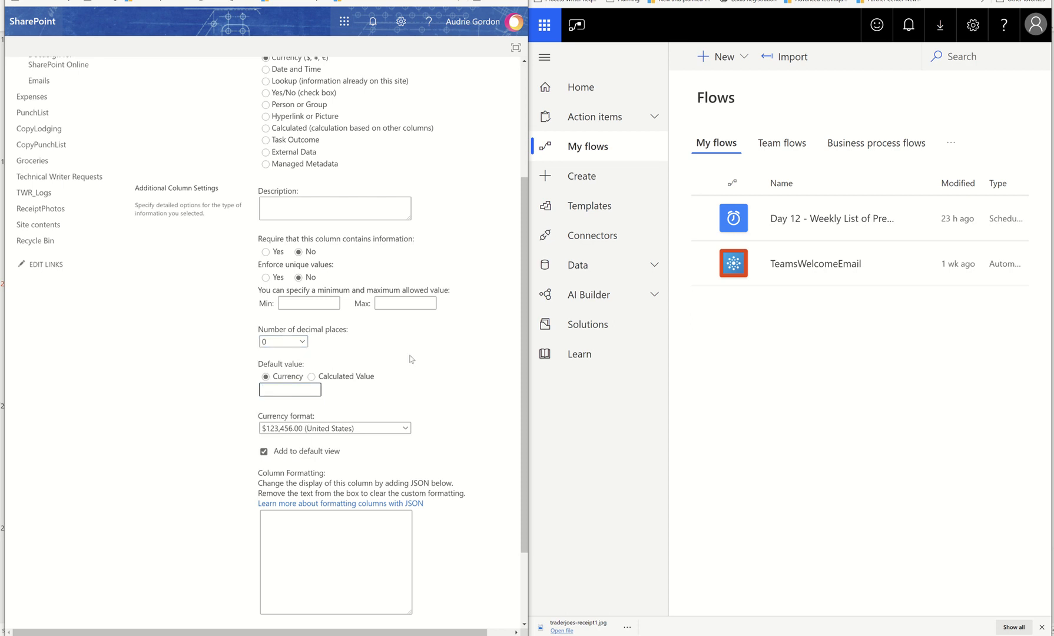
pyautogui.scroll(2, 411, 358)
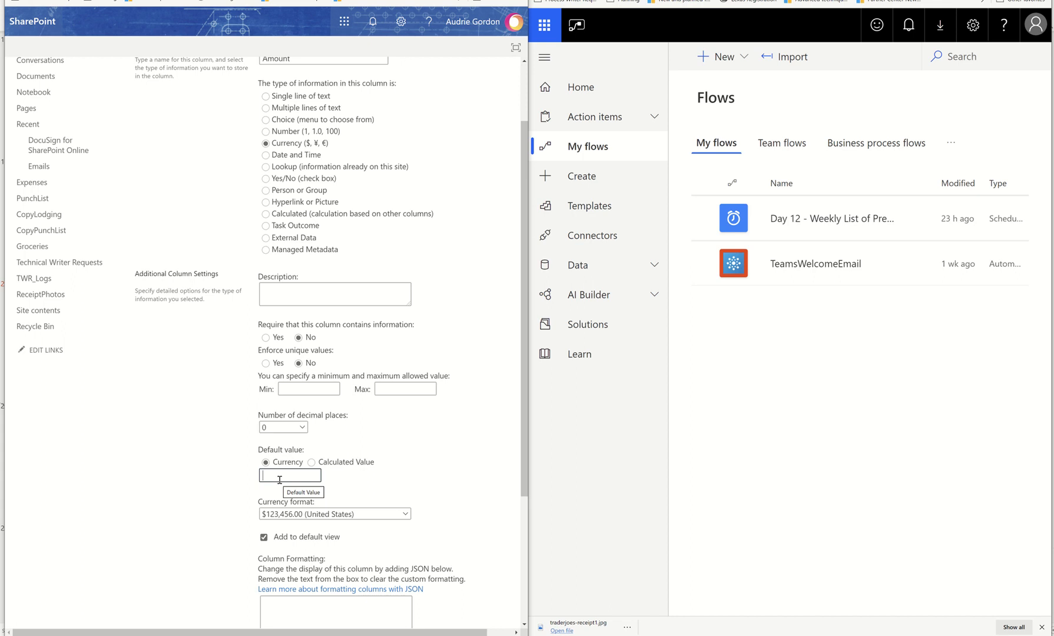
pyautogui.write('0')
pyautogui.scroll(-3, 382, 517)
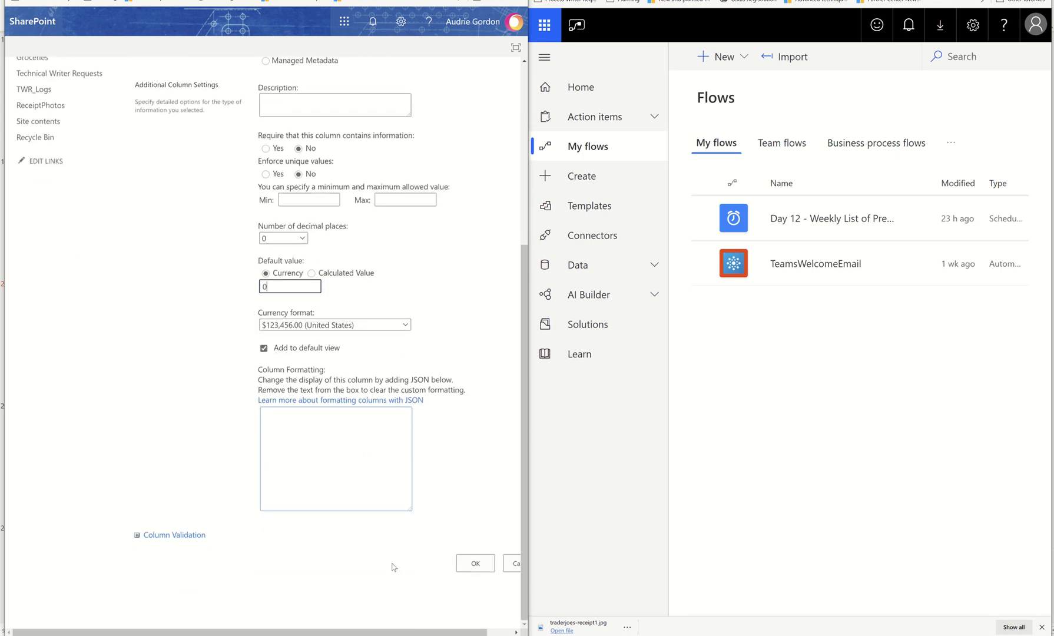
pyautogui.click(483, 567)
# Step: Start a new library column named ExpenseType with the Choice type
pyautogui.click(175, 594)
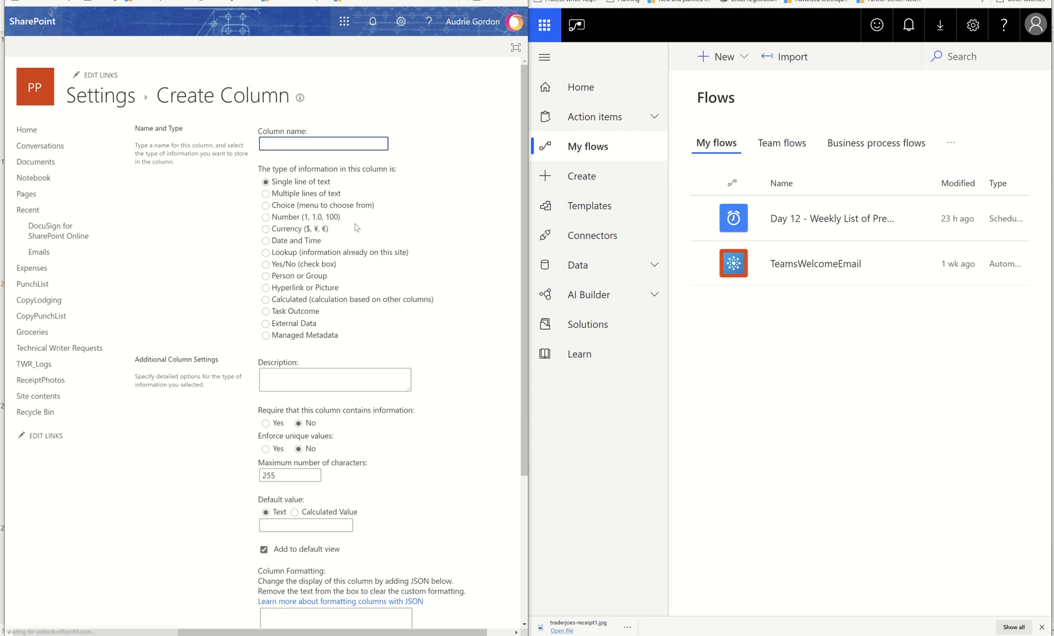
pyautogui.write('Expense')
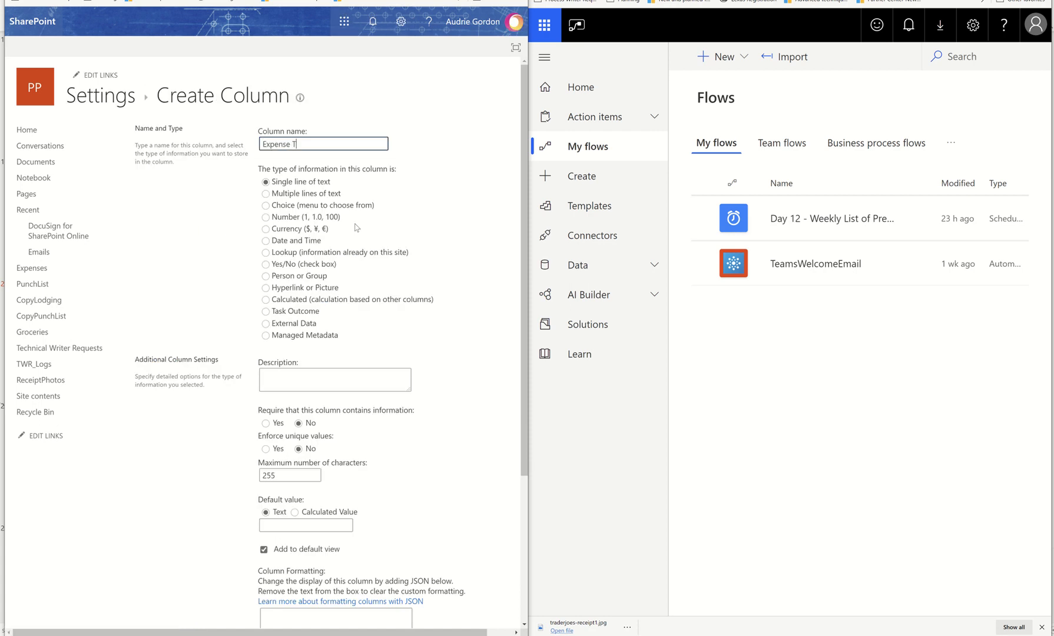
pyautogui.write('Type')
pyautogui.click(353, 206)
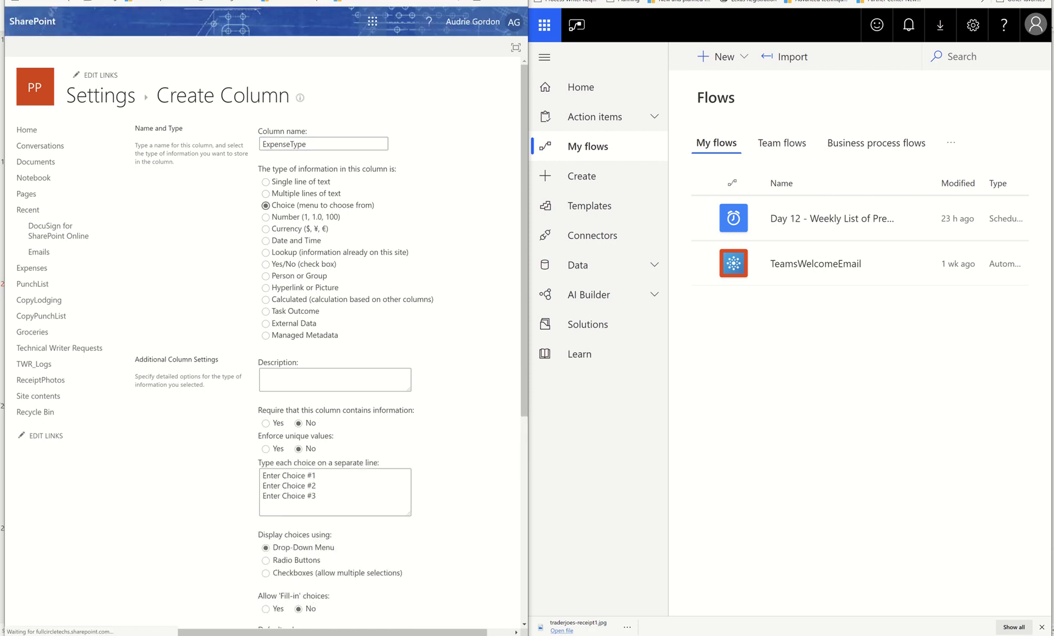
# Step: Switch to Notepad and copy the whole list of expense types, from Airfare through Other
pyautogui.click(713, 635)
pyautogui.moveTo(1008, 199); pyautogui.dragTo(818, 65)
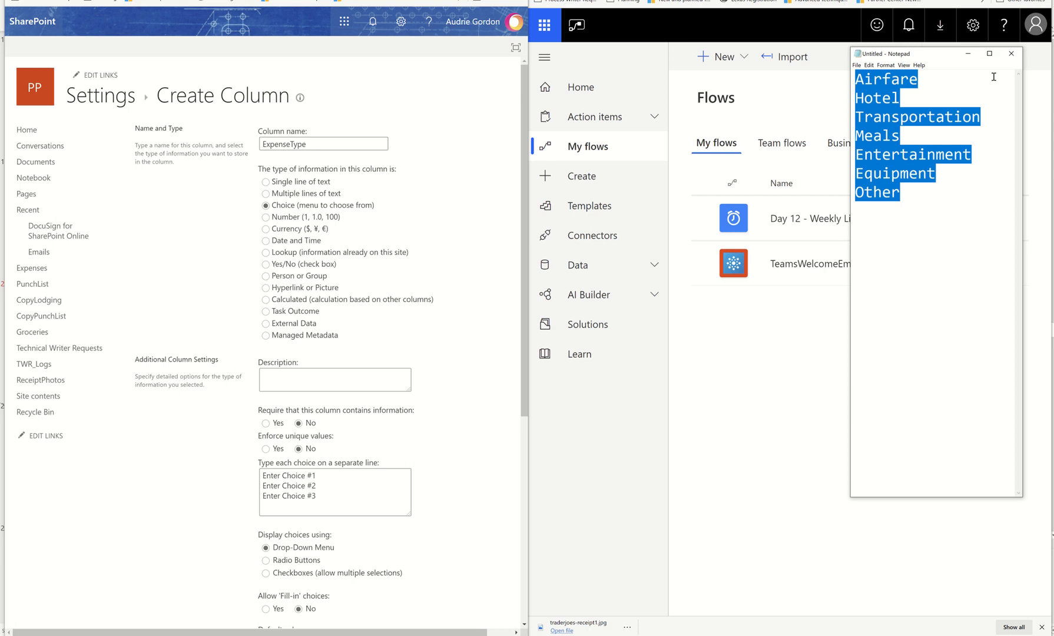
pyautogui.click(923, 79)
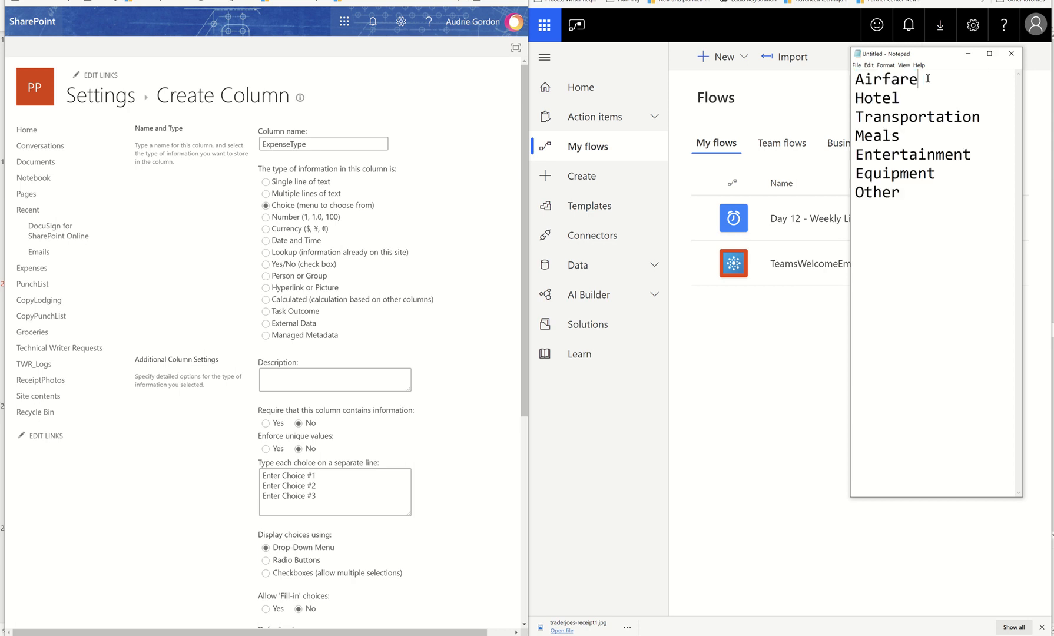
pyautogui.click(909, 99)
pyautogui.click(993, 114)
pyautogui.click(909, 136)
pyautogui.click(990, 157)
pyautogui.click(959, 168)
pyautogui.click(916, 193)
pyautogui.moveTo(942, 195); pyautogui.dragTo(842, 63)
pyautogui.hotkey('ctrl', 'c')
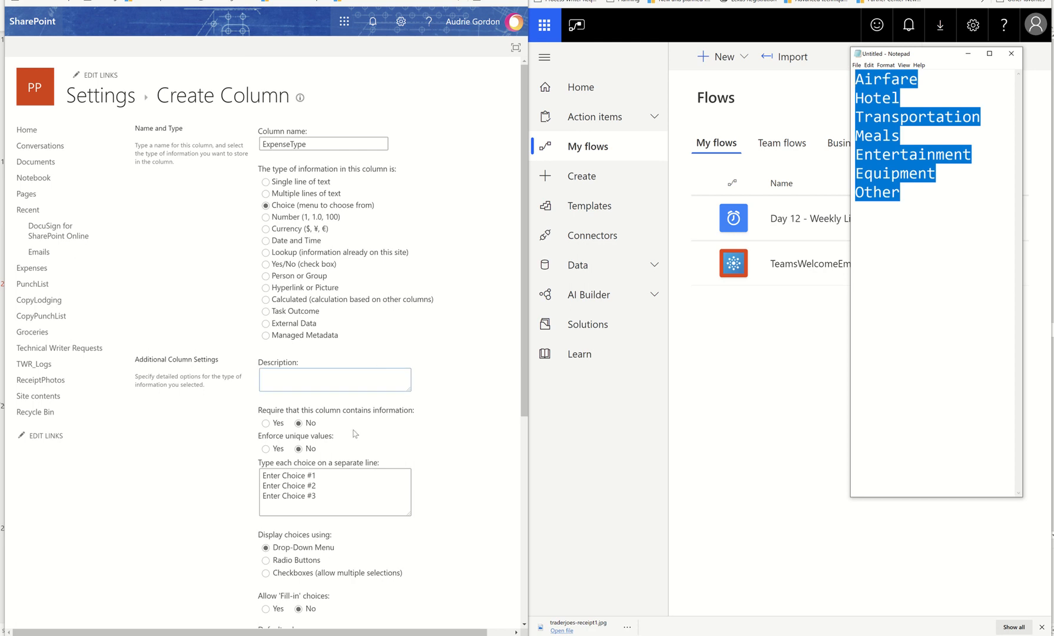
# Step: Replace the placeholder choices with the copied expense types, enlarge the choices box to fit them, and minimize Notepad
pyautogui.moveTo(340, 502); pyautogui.dragTo(222, 450)
pyautogui.hotkey('ctrl', 'v')
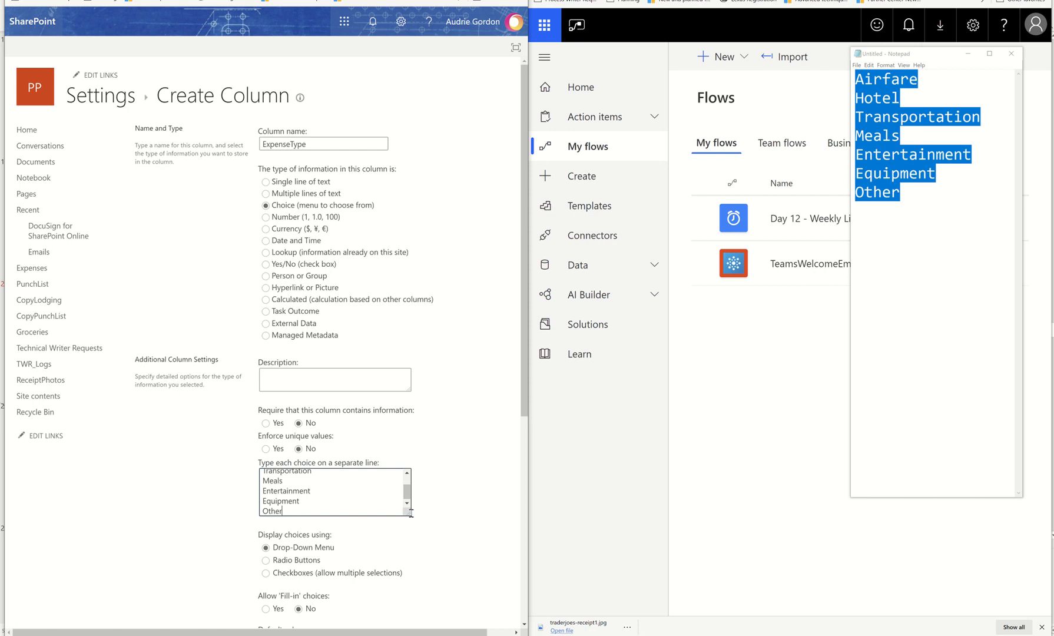
pyautogui.moveTo(409, 516); pyautogui.dragTo(428, 549)
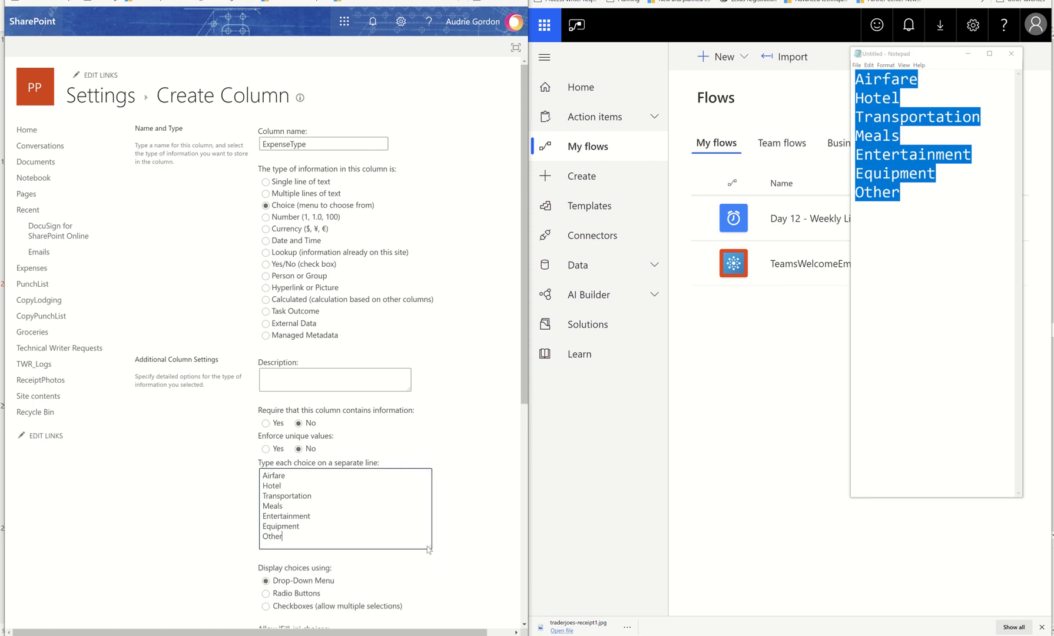
pyautogui.click(968, 56)
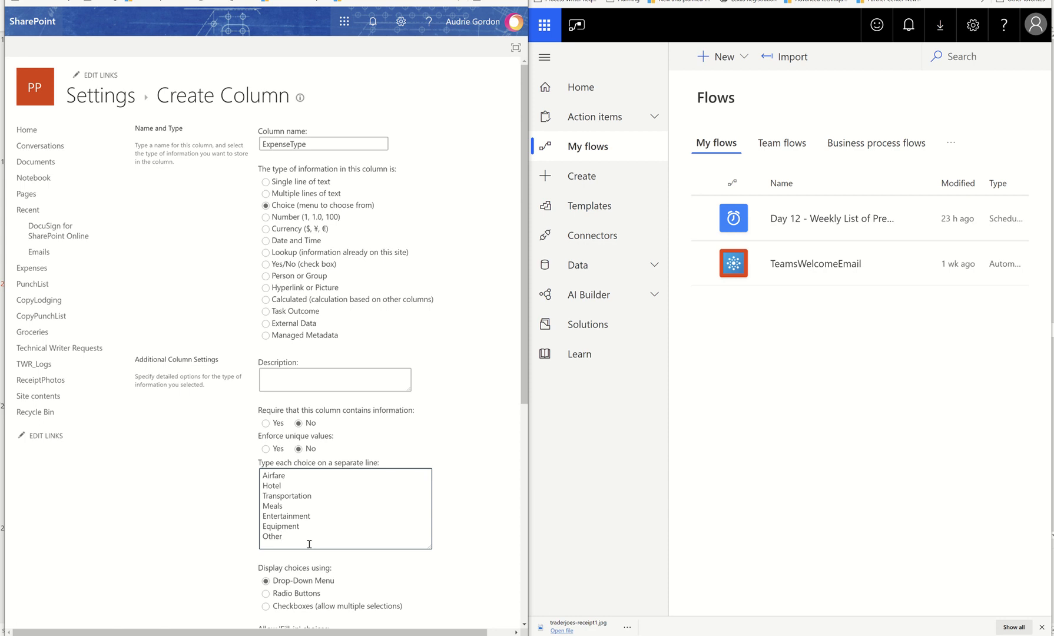
# Step: Clear the default value of the ExpenseType column and make the column required
pyautogui.scroll(-3, 310, 543)
pyautogui.scroll(-3, 310, 437)
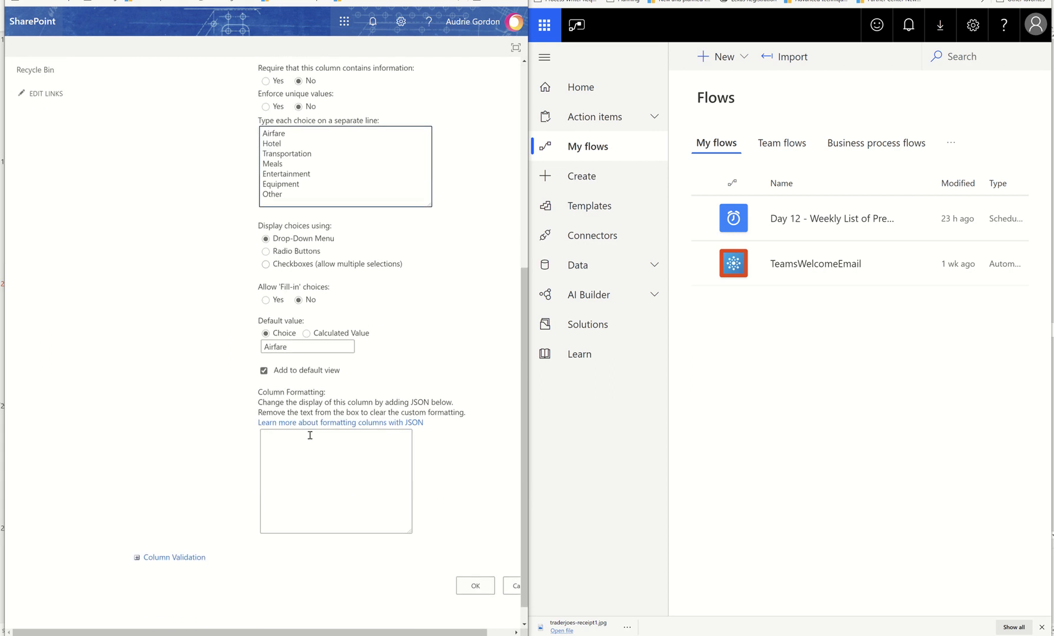
pyautogui.scroll(1, 310, 437)
pyautogui.doubleClick(291, 430)
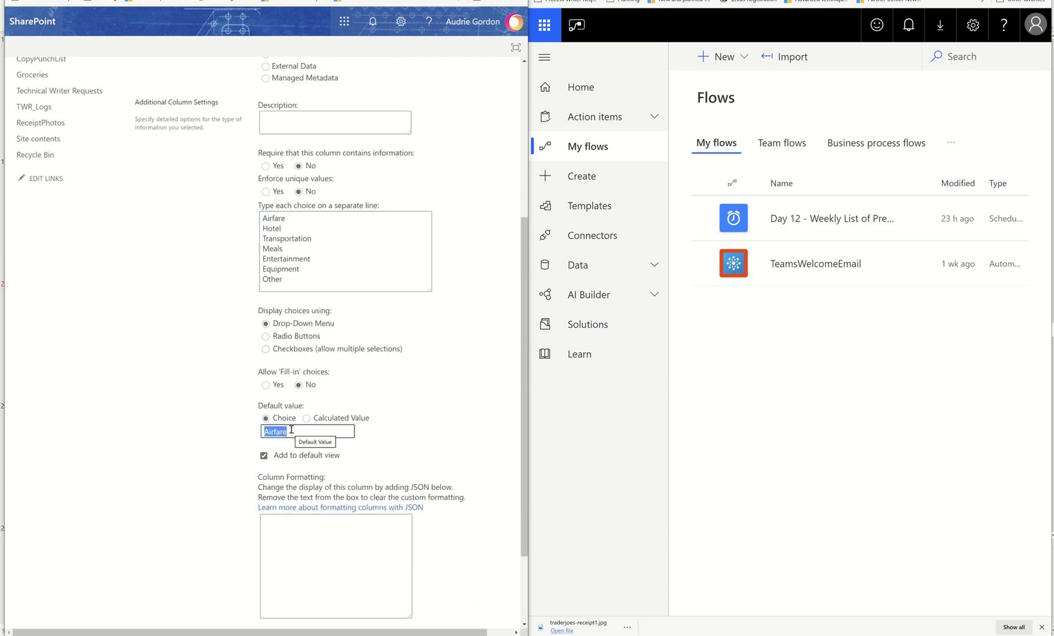
pyautogui.press('BackSpace')
pyautogui.click(429, 439)
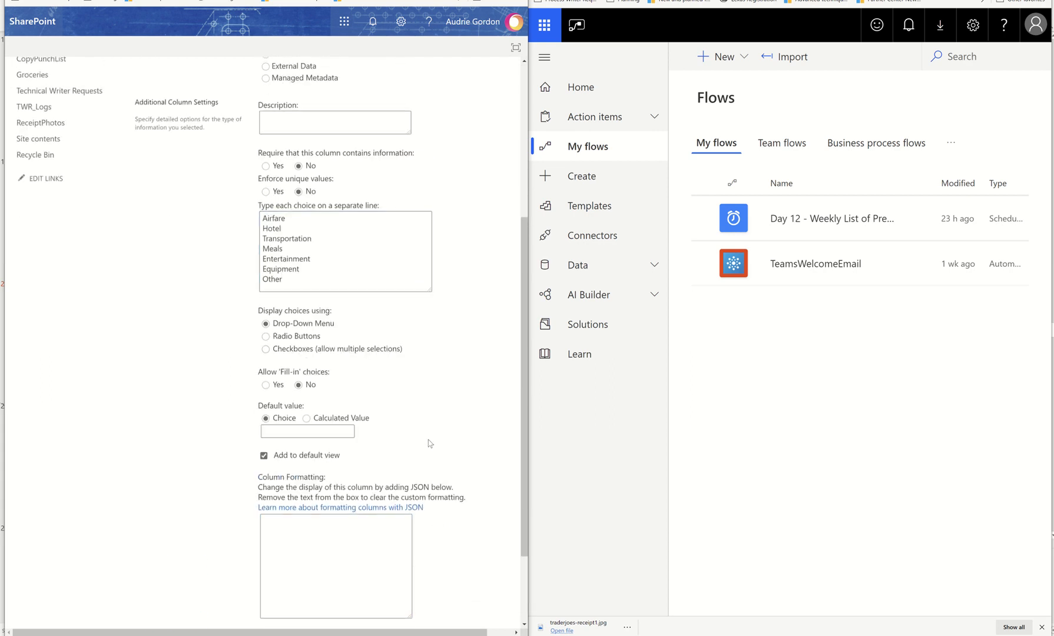
pyautogui.scroll(2, 488, 462)
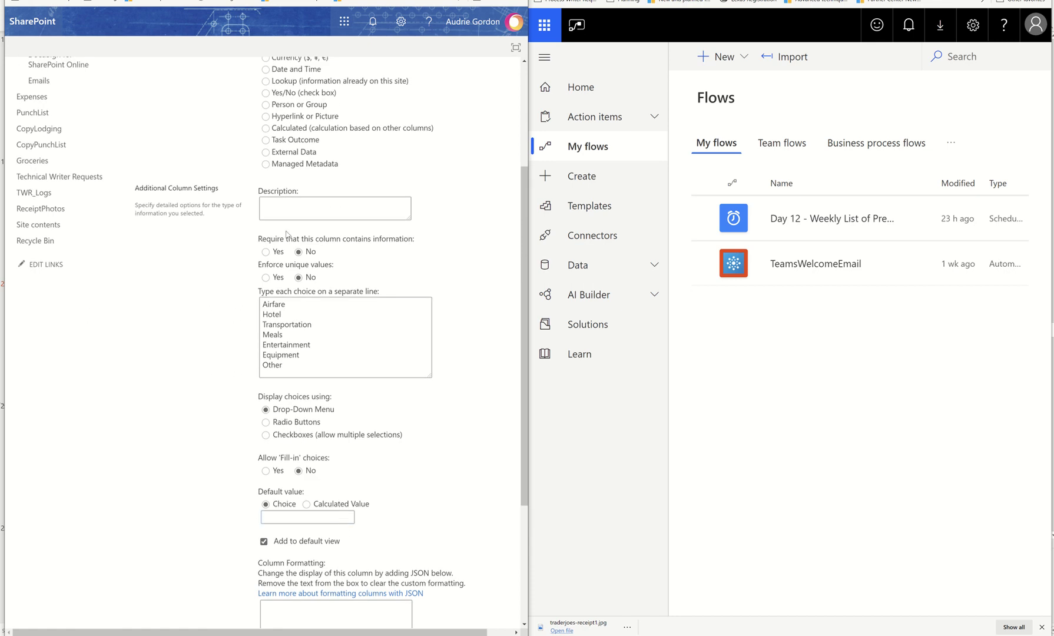
pyautogui.click(265, 251)
pyautogui.scroll(3, 512, 480)
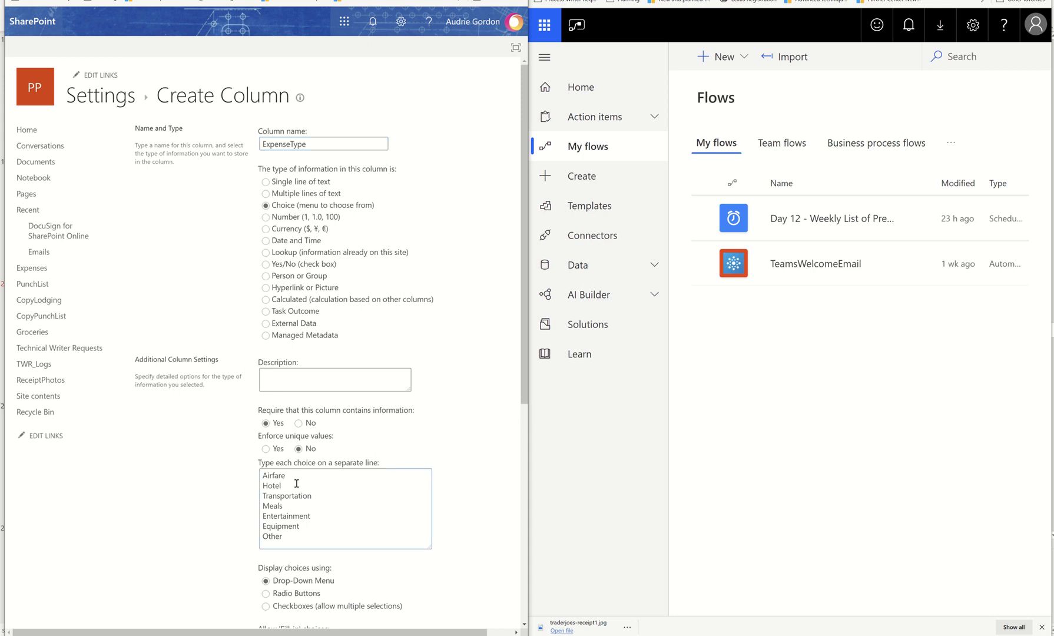
# Step: Try Lodging in place of the Hotel choice, and change it back to Hotel
pyautogui.moveTo(300, 537); pyautogui.dragTo(245, 468)
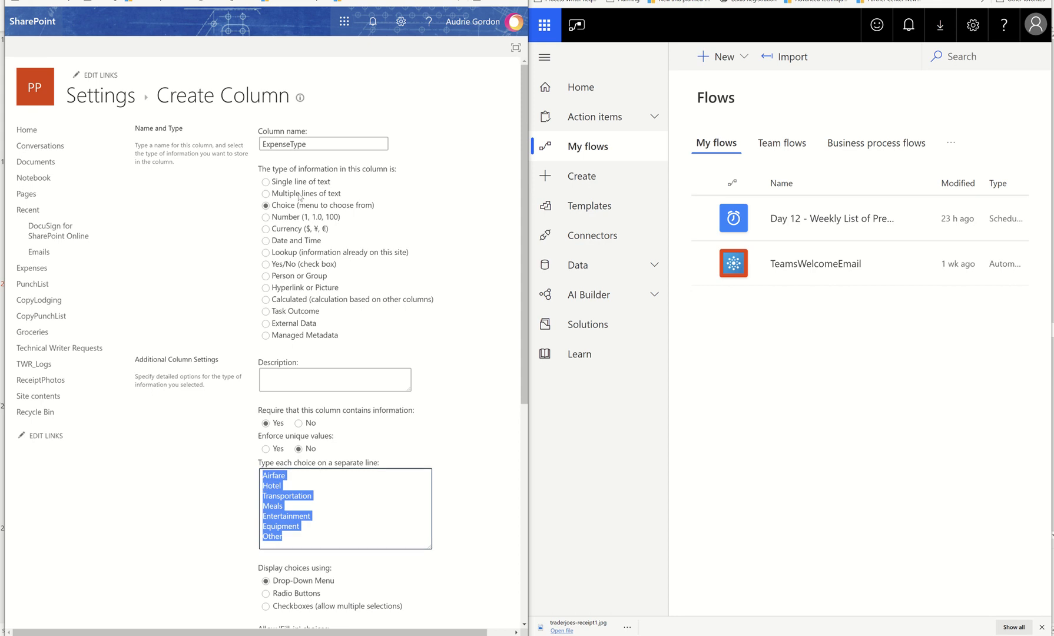
pyautogui.click(310, 140)
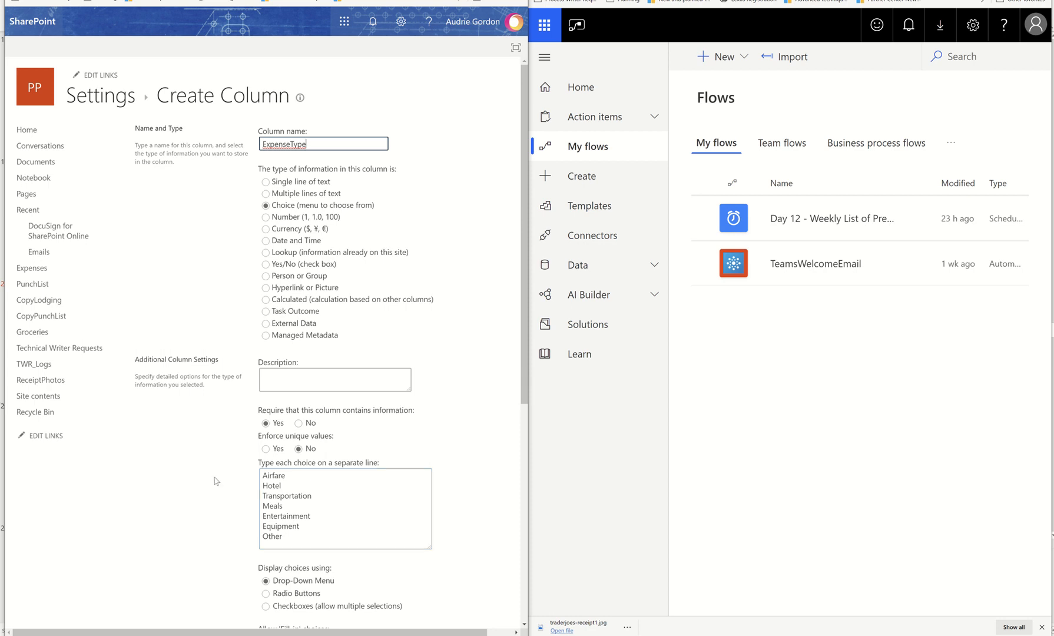
pyautogui.moveTo(315, 487); pyautogui.dragTo(198, 483)
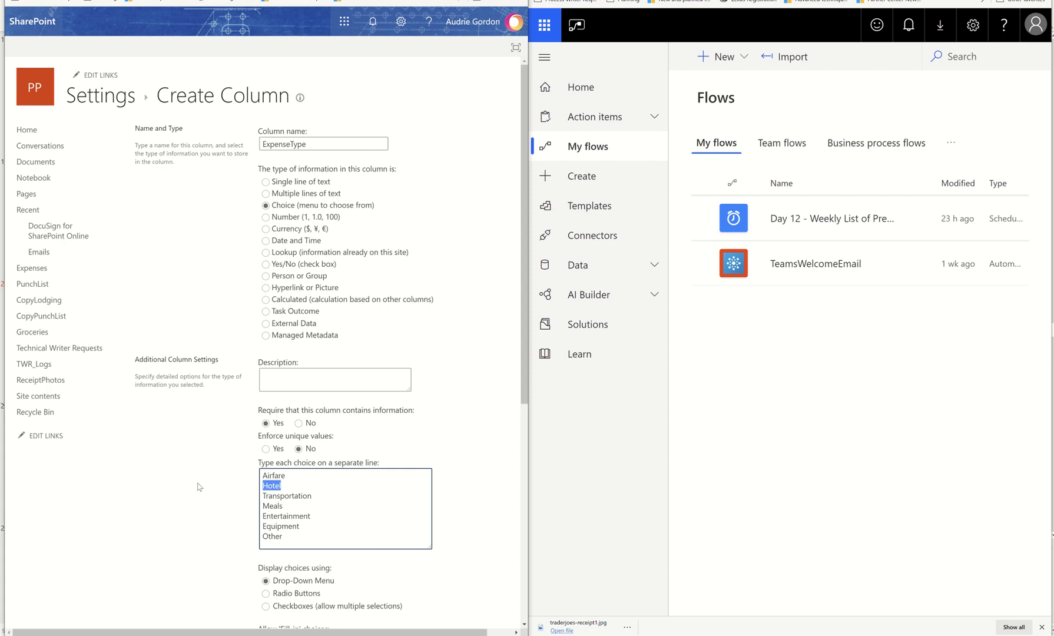
pyautogui.write('Lodging')
pyautogui.press('BackSpace')
pyautogui.press('BackSpace')
pyautogui.press('BackSpace')
pyautogui.press('BackSpace')
pyautogui.press('BackSpace')
pyautogui.press('BackSpace')
pyautogui.press('BackSpace')
pyautogui.write('Hotel')
# Step: Save the new ExpenseType column to the ReceiptPhotos library
pyautogui.scroll(-6, 442, 422)
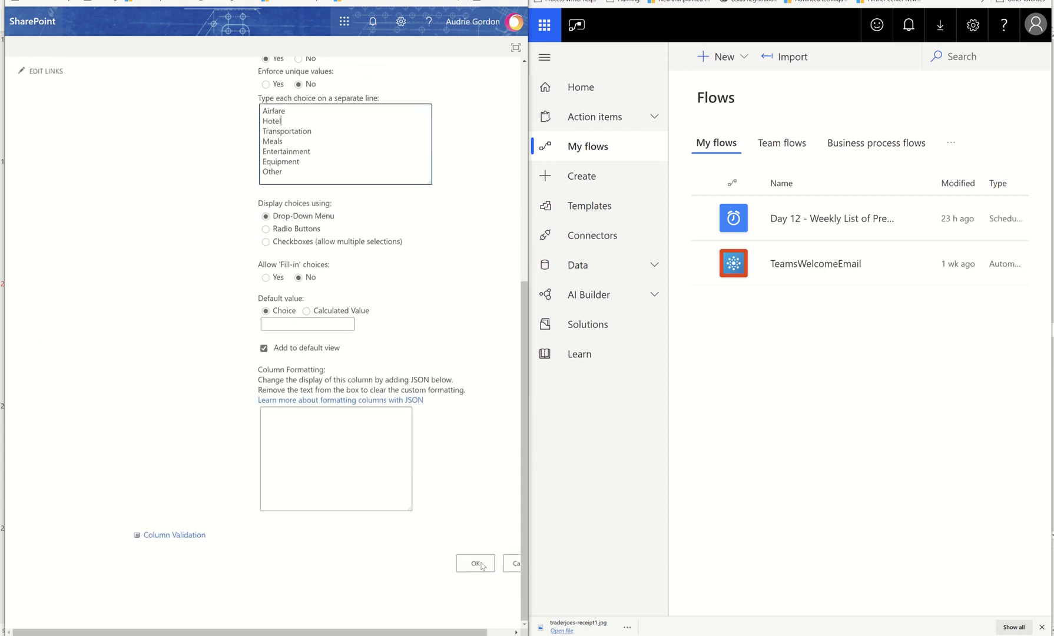
pyautogui.click(477, 563)
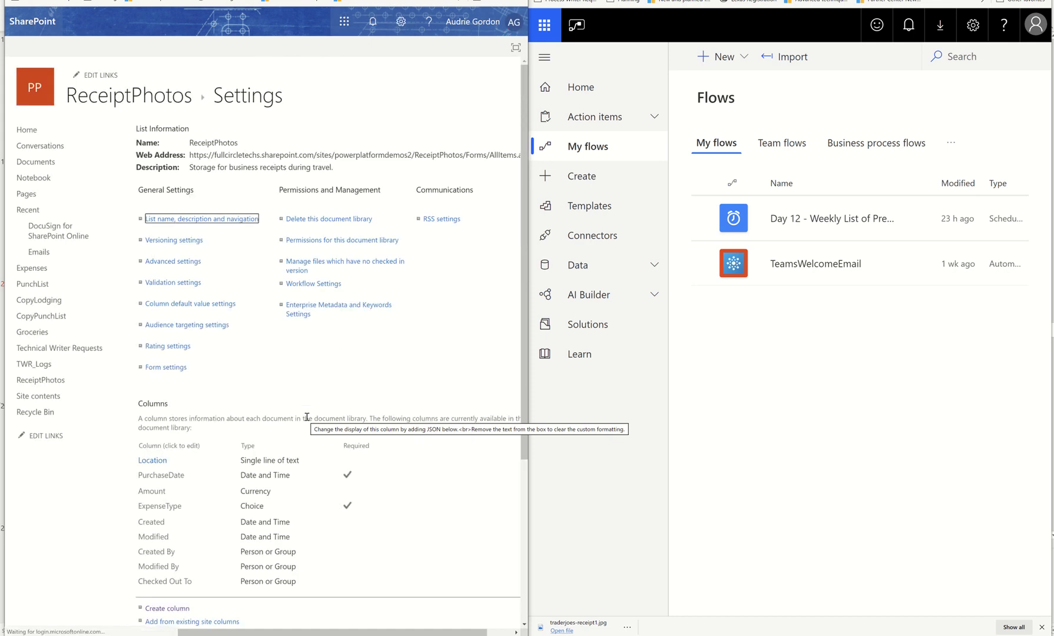
pyautogui.scroll(-2, 189, 378)
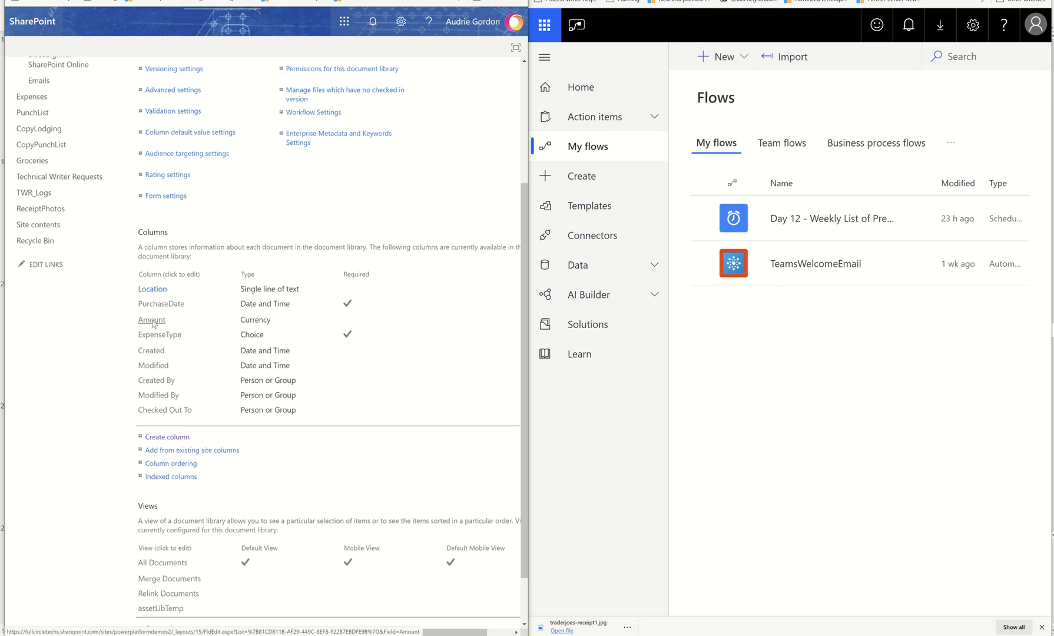
# Step: Make the Amount column of the ReceiptPhotos library required and save the column
pyautogui.click(152, 320)
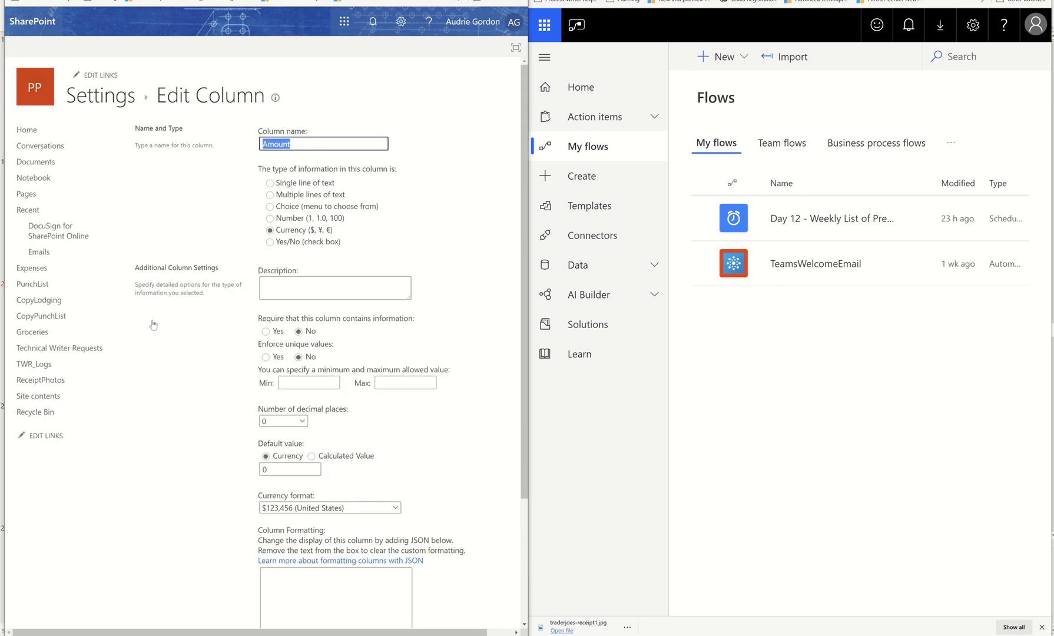
pyautogui.click(266, 331)
pyautogui.scroll(-3, 354, 412)
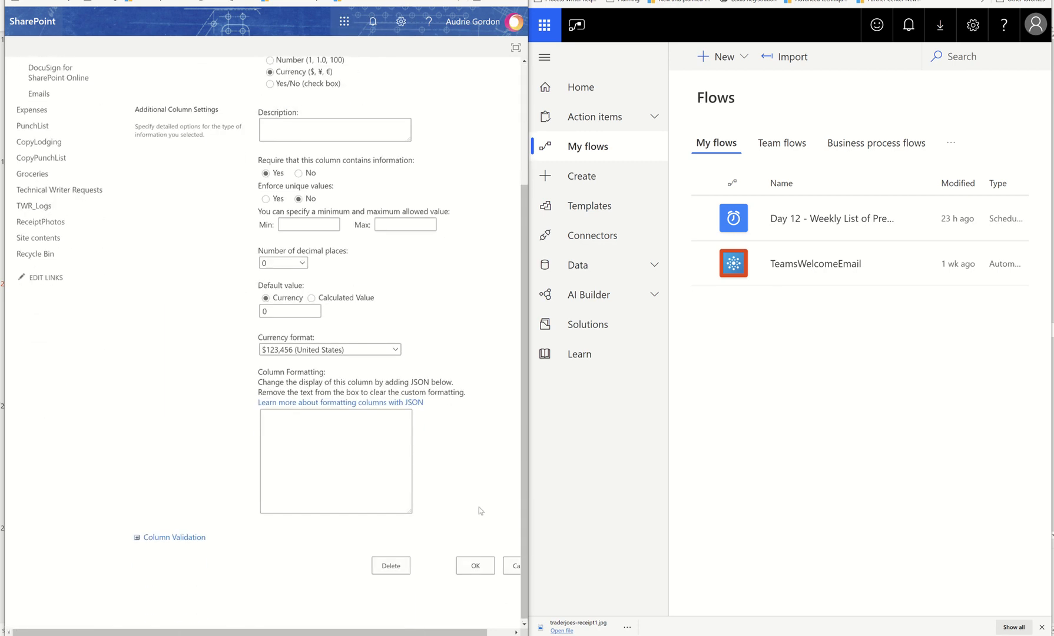
pyautogui.click(474, 569)
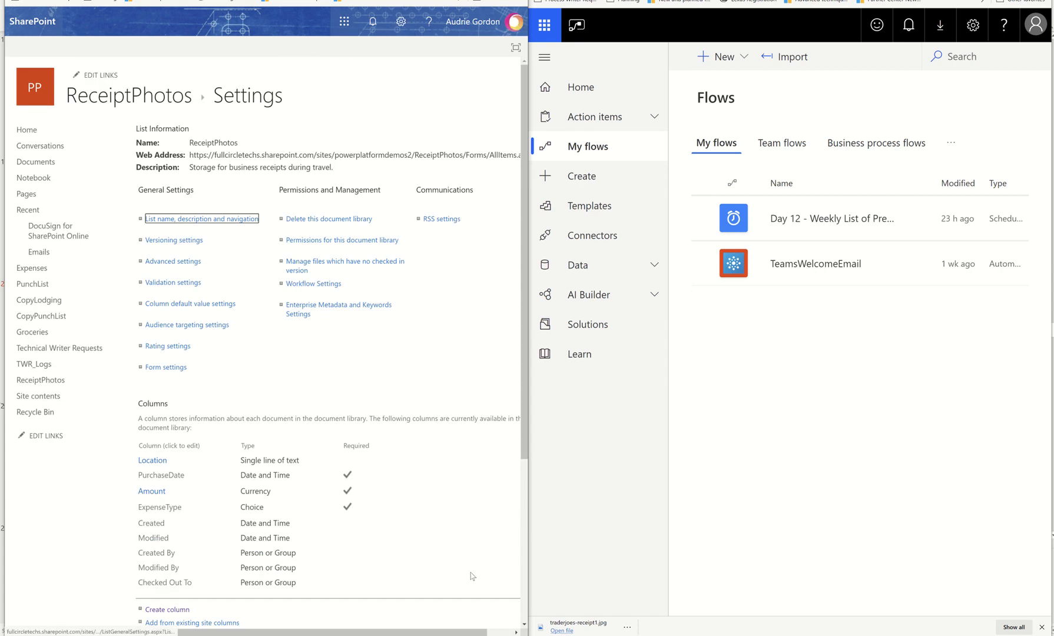
# Step: Check the Location column's settings without changing them, and make the PurchaseDate column optional
pyautogui.click(152, 460)
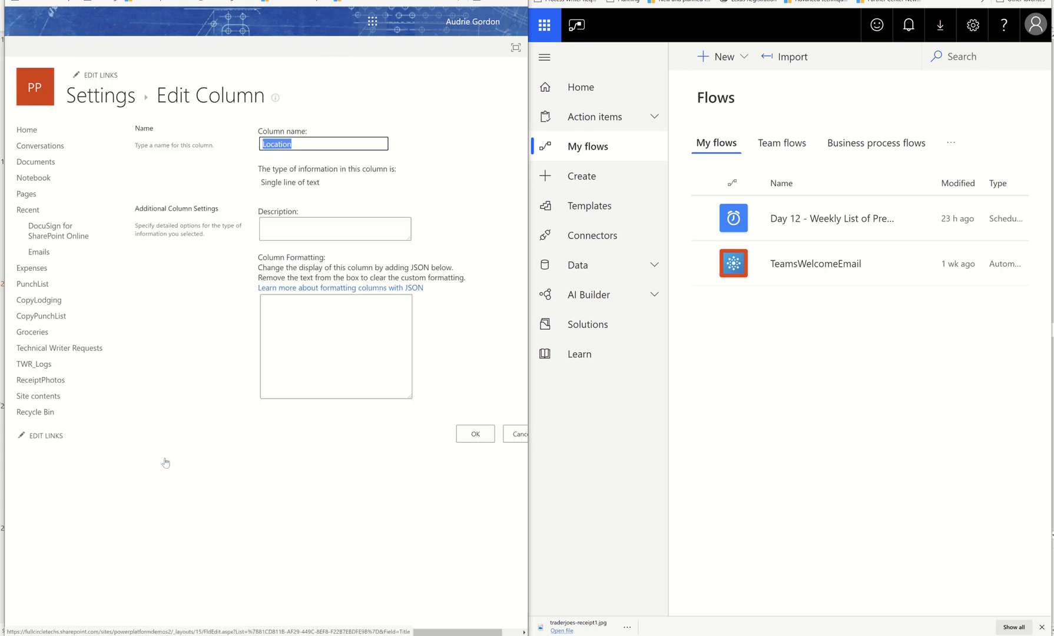
pyautogui.click(515, 437)
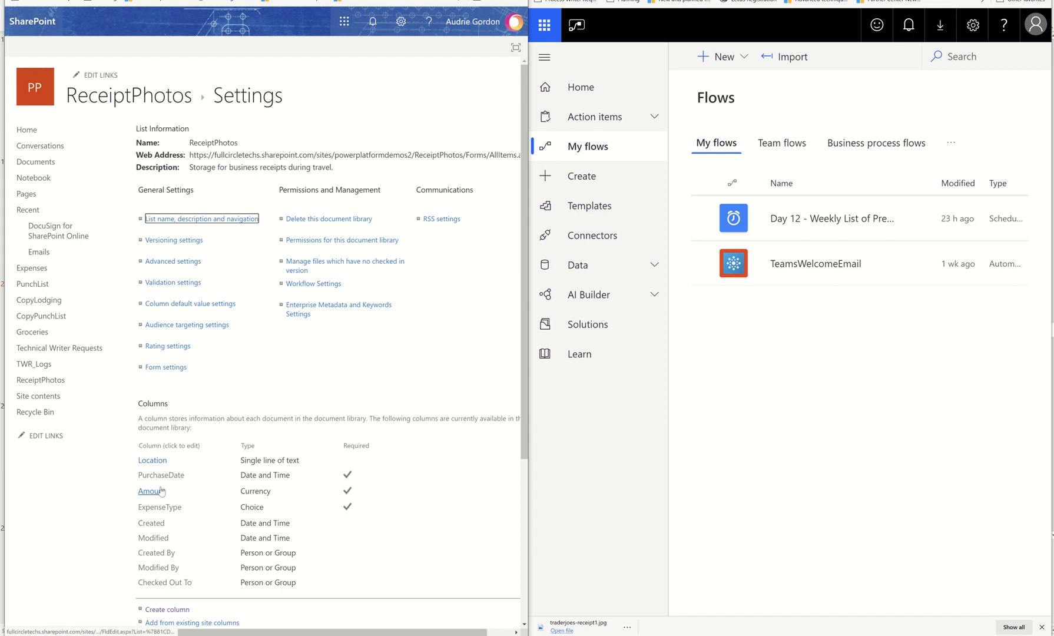
pyautogui.click(161, 476)
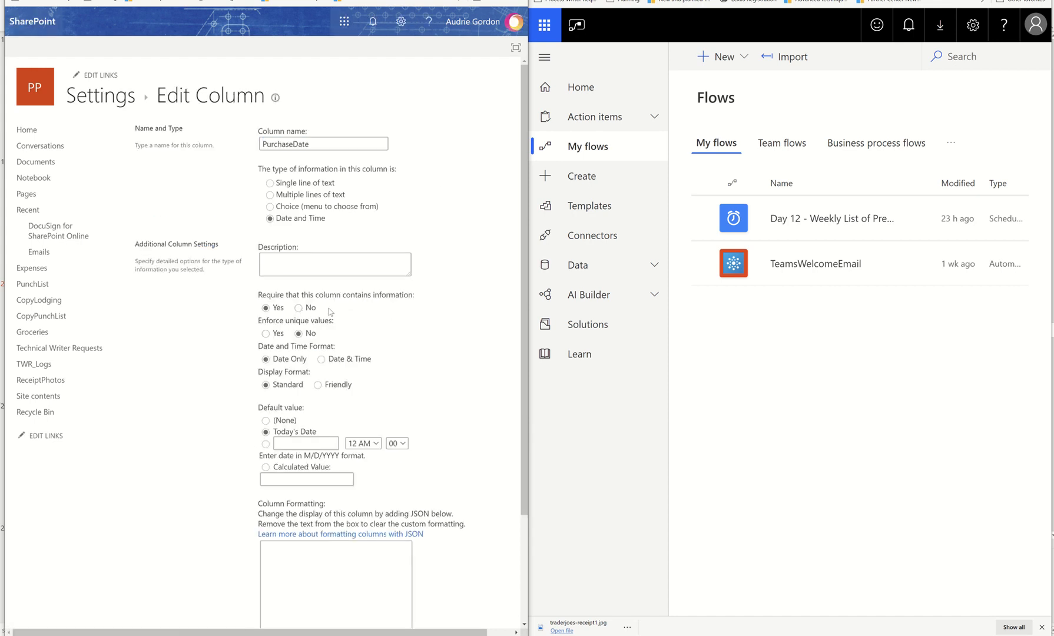
pyautogui.click(298, 307)
pyautogui.scroll(-2, 423, 371)
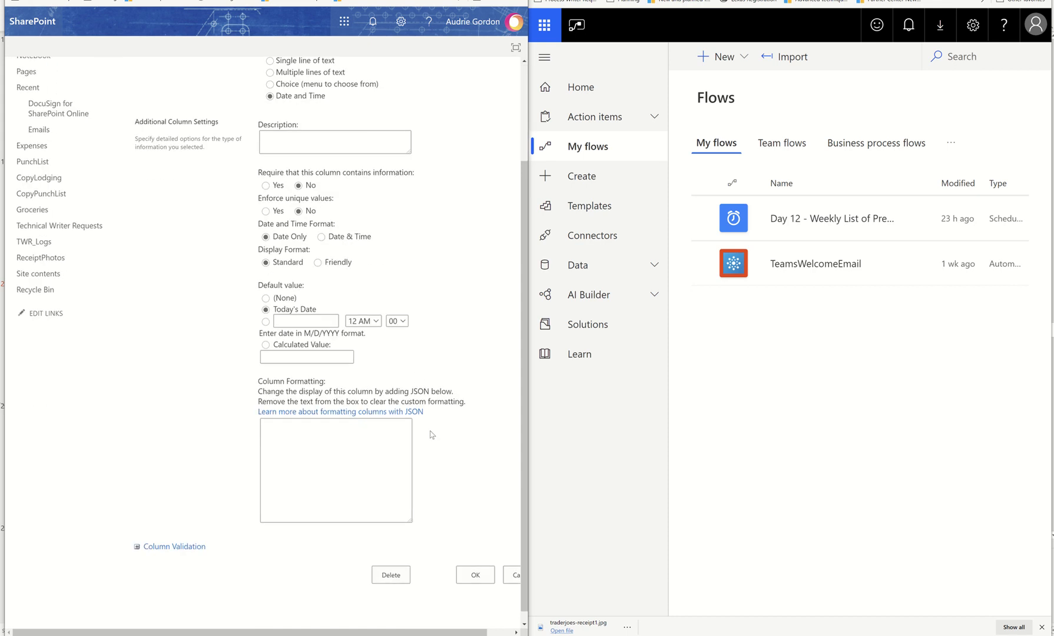
pyautogui.click(470, 565)
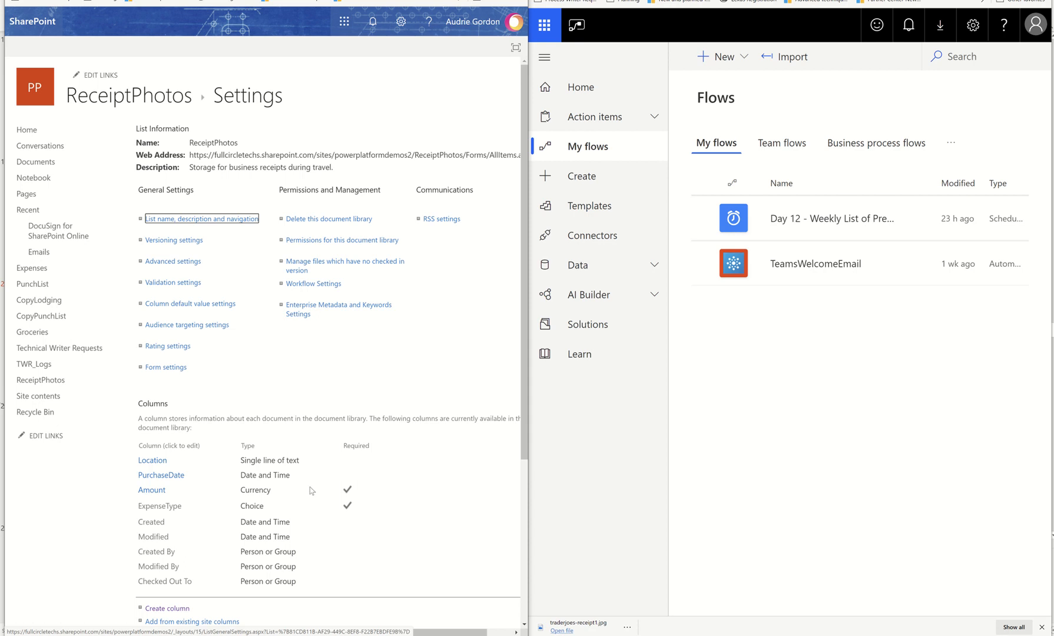
# Step: Start an instant flow from blank in Power Automate and enter btnReceiptsPics as its name
pyautogui.click(737, 58)
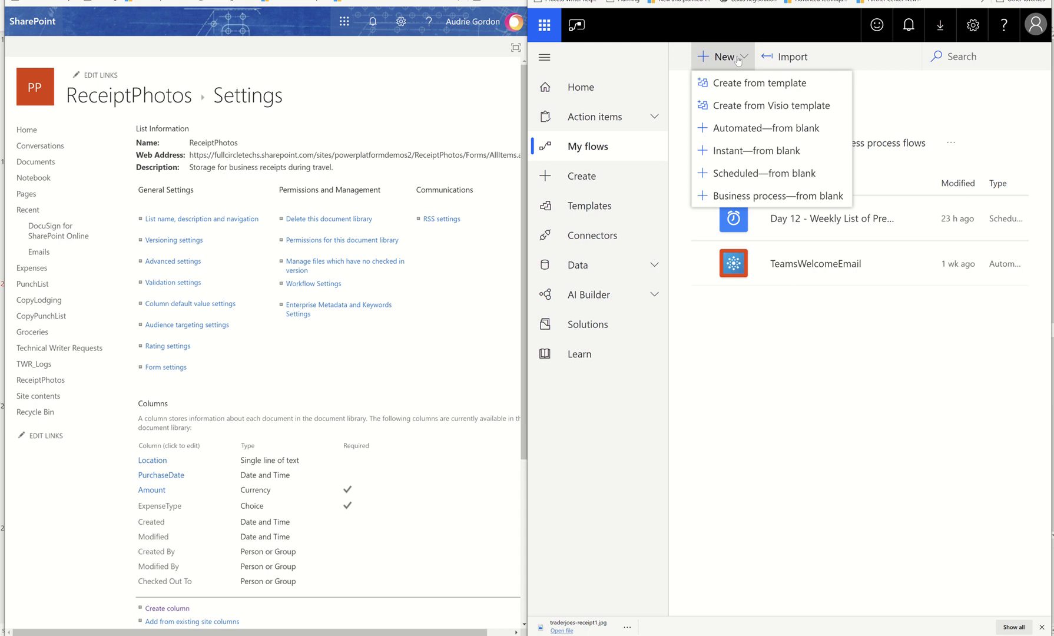
pyautogui.click(710, 151)
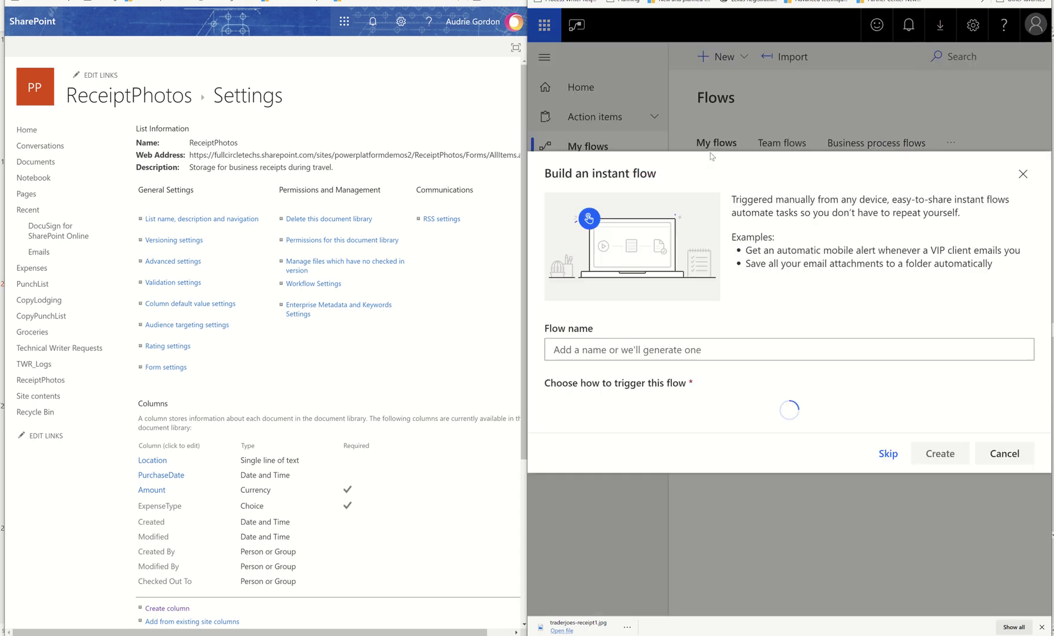
pyautogui.click(630, 355)
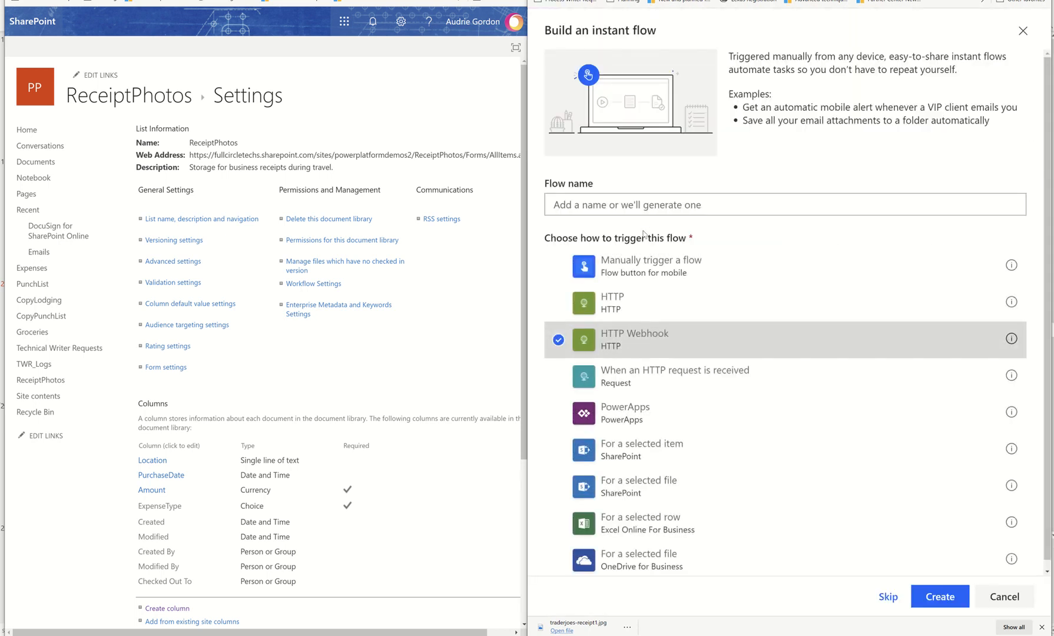
pyautogui.click(633, 282)
pyautogui.click(647, 207)
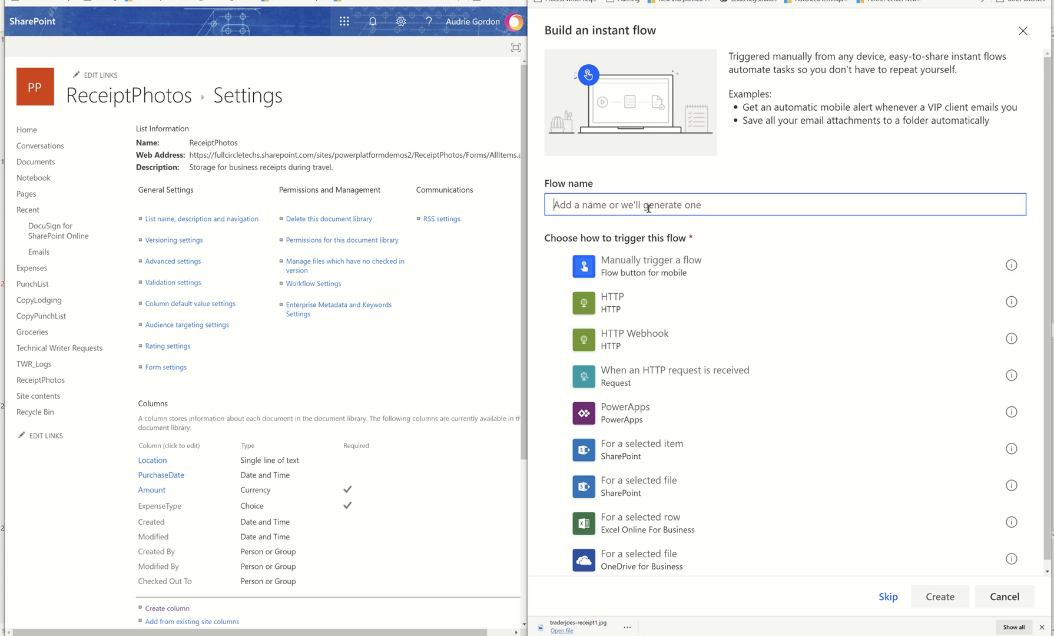
pyautogui.write('brn')
pyautogui.press('BackSpace')
pyautogui.press('BackSpace')
pyautogui.write('tn')
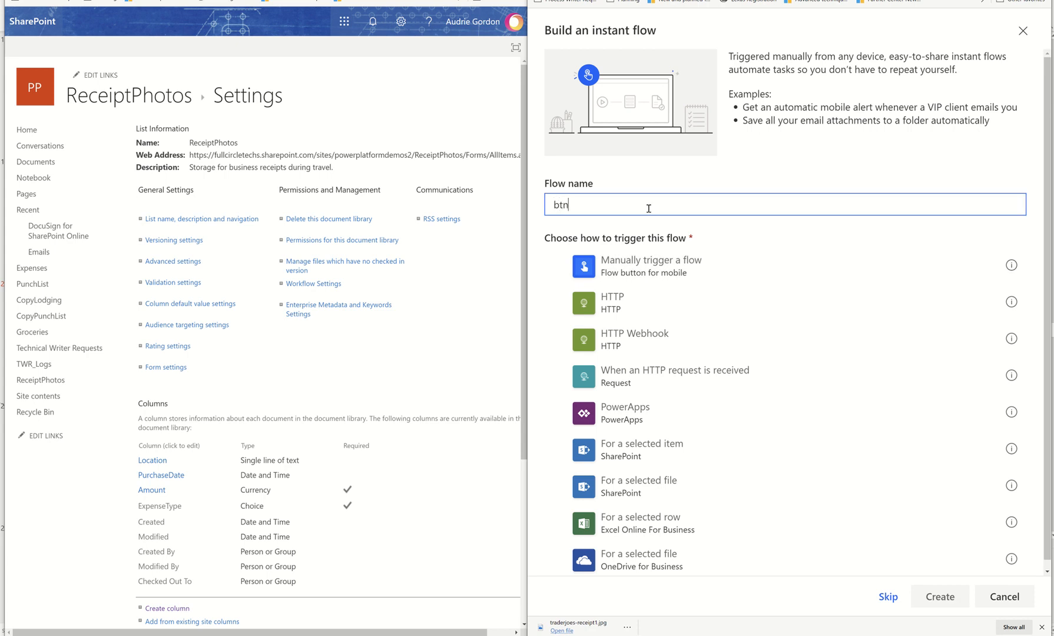
pyautogui.write('Travel')
pyautogui.press('BackSpace')
pyautogui.press('BackSpace')
pyautogui.press('BackSpace')
pyautogui.press('BackSpace')
pyautogui.press('BackSpace')
pyautogui.write('Recie')
pyautogui.press('BackSpace')
pyautogui.press('BackSpace')
pyautogui.write('eiptsPic')
pyautogui.write('s')
# Step: Change the flow name to Receipts and create the flow with the Manually trigger a flow trigger
pyautogui.press('BackSpace')
pyautogui.press('BackSpace')
pyautogui.press('BackSpace')
pyautogui.press('BackSpace')
pyautogui.press('BackSpace')
pyautogui.moveTo(569, 205); pyautogui.dragTo(524, 205)
pyautogui.press('BackSpace')
pyautogui.press('Delete')
pyautogui.write('R')
pyautogui.press('Delete')
pyautogui.write('eipts')
pyautogui.click(629, 274)
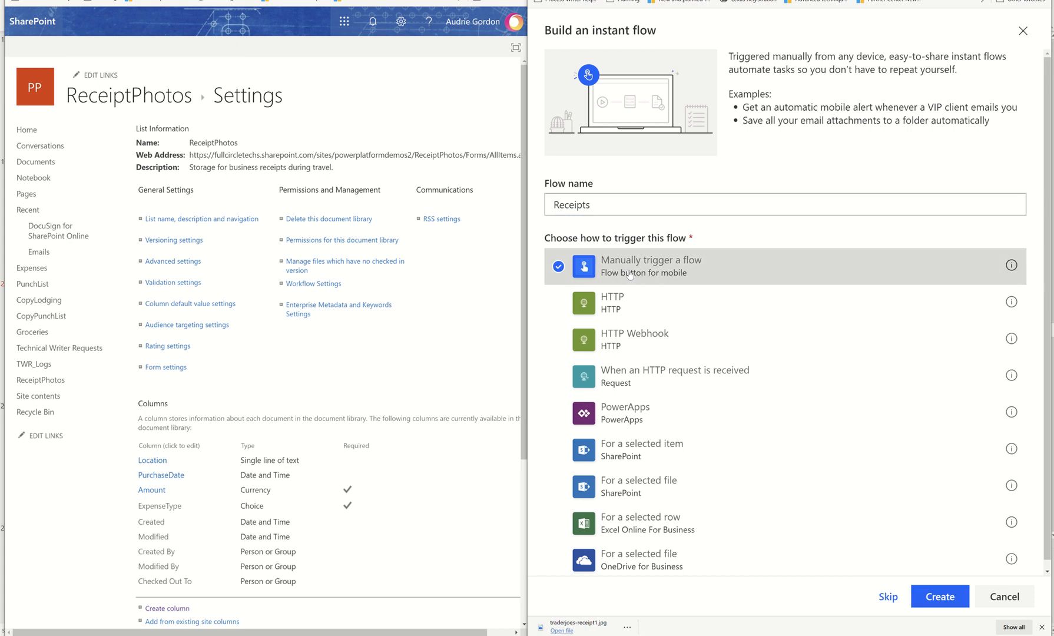
pyautogui.click(933, 607)
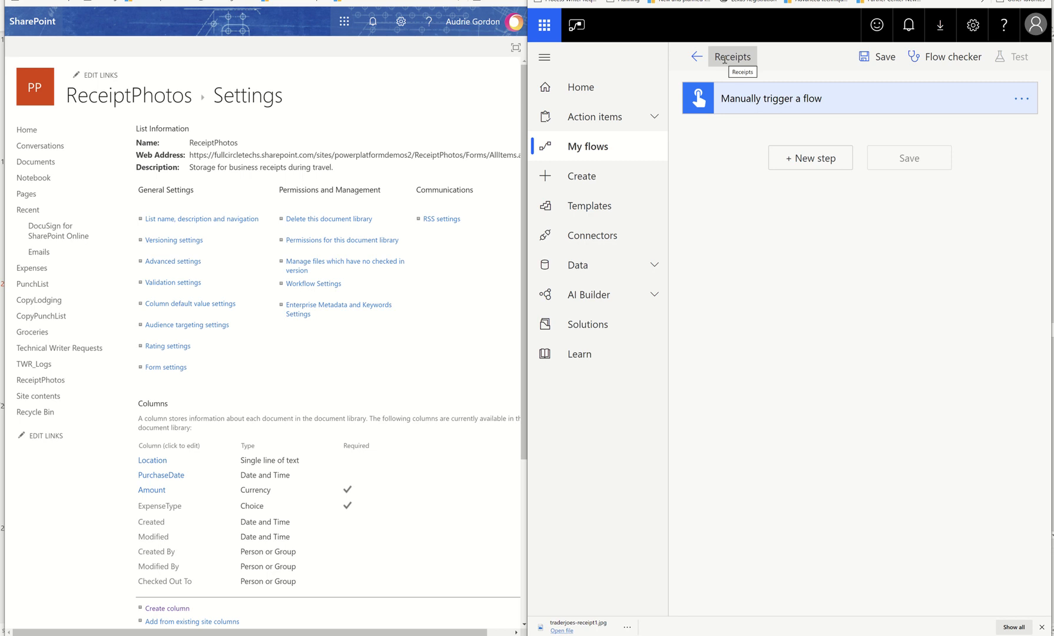
# Step: Add a file input named Receipt Photo to the trigger, with the prompt "Please select file or take a picture of the receipt"
pyautogui.click(770, 106)
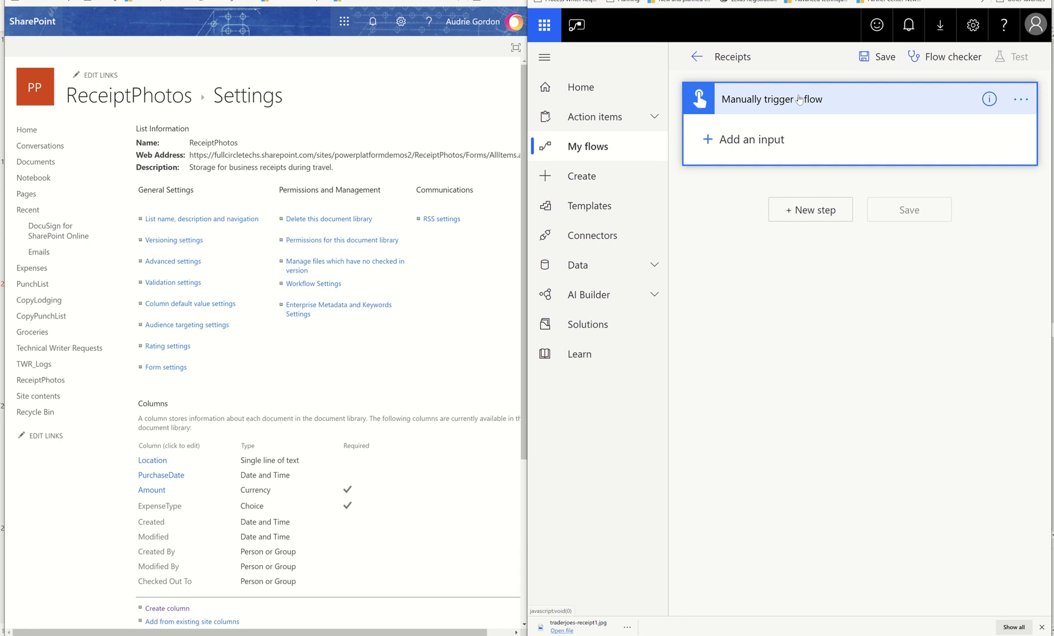
pyautogui.click(707, 139)
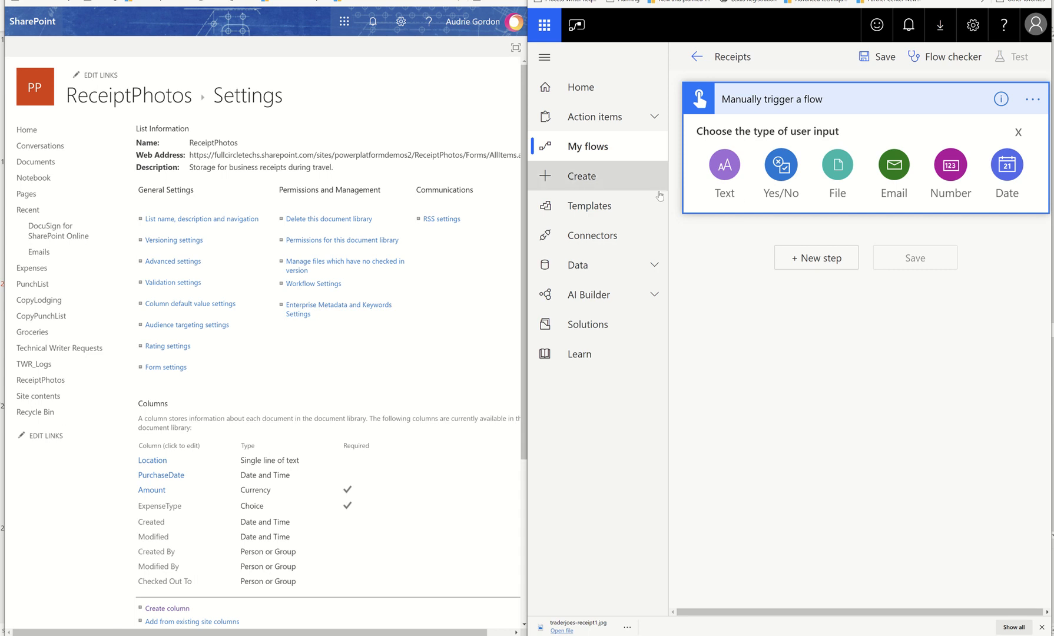
pyautogui.click(838, 177)
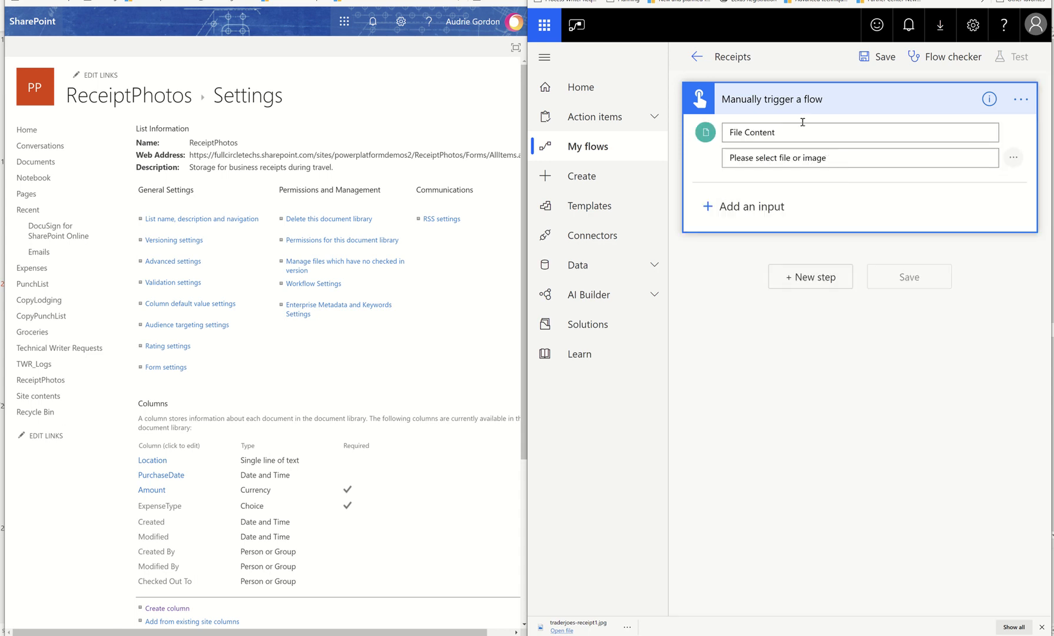
pyautogui.moveTo(800, 130); pyautogui.dragTo(692, 137)
pyautogui.write('Receipt Photo')
pyautogui.press('BackSpace')
pyautogui.press('BackSpace')
pyautogui.write('oto')
pyautogui.doubleClick(815, 158)
pyautogui.write('take a pkicture of ')
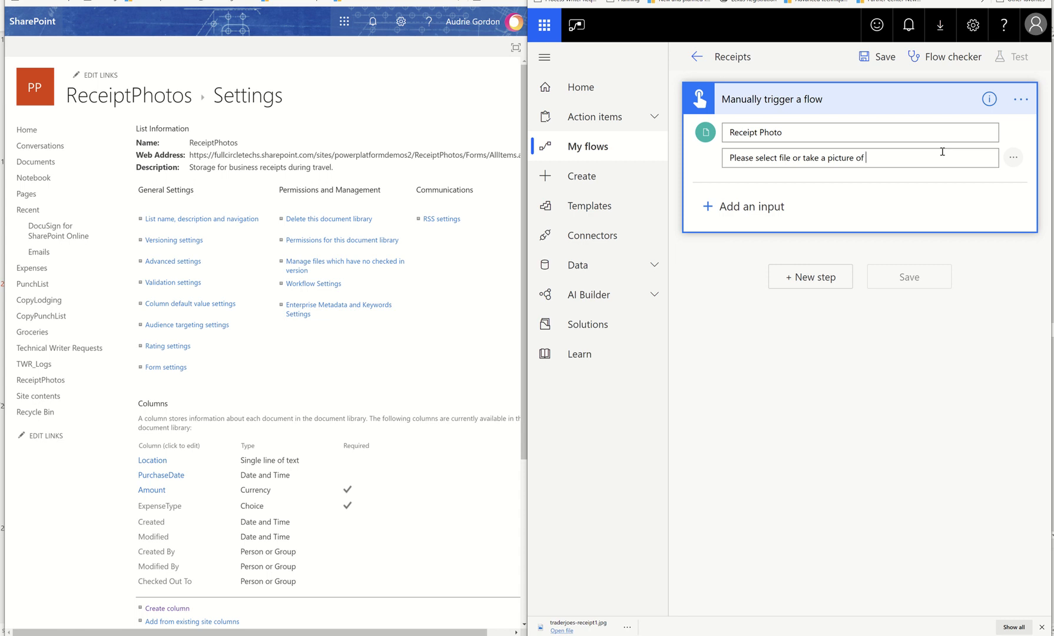
pyautogui.write('the receipt')
# Step: Add a date input named Purchase Date to the manual trigger
pyautogui.click(712, 208)
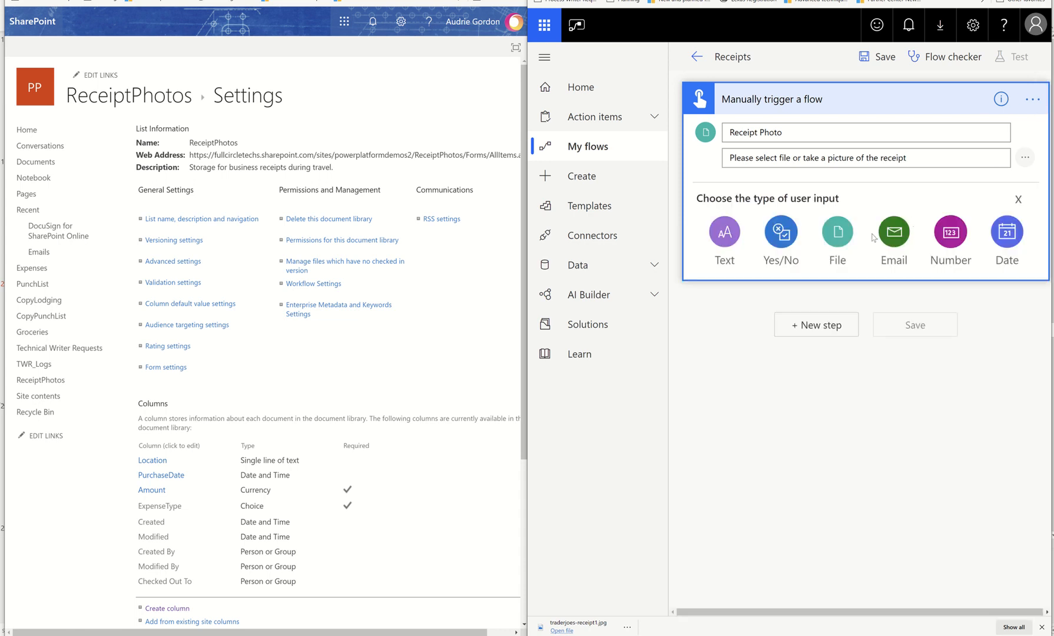
pyautogui.click(997, 240)
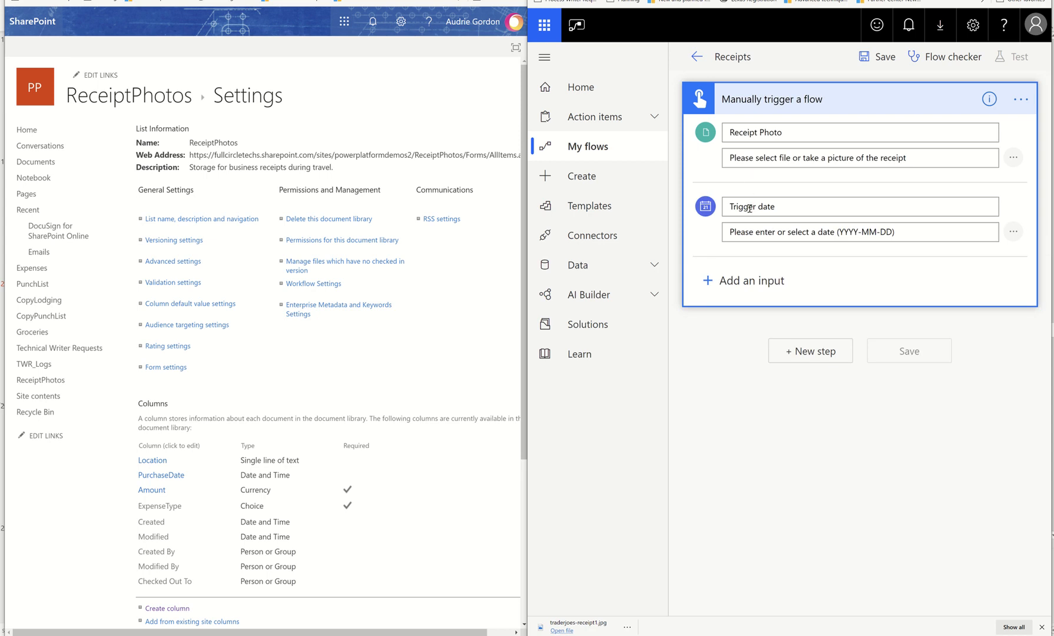
pyautogui.moveTo(808, 204); pyautogui.dragTo(699, 200)
pyautogui.write('Purchase Date')
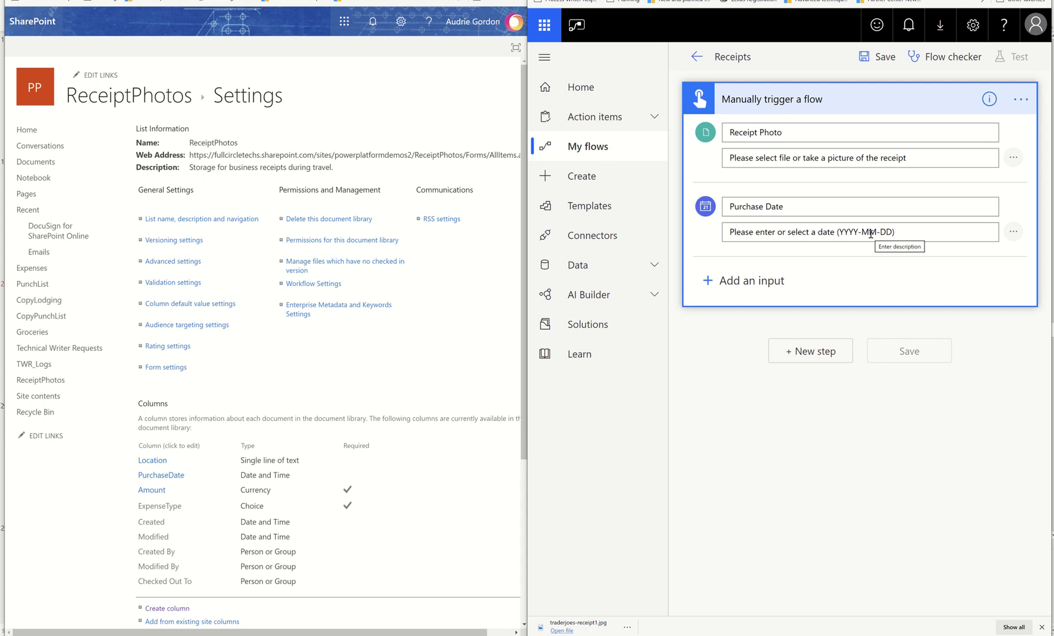
pyautogui.click(710, 282)
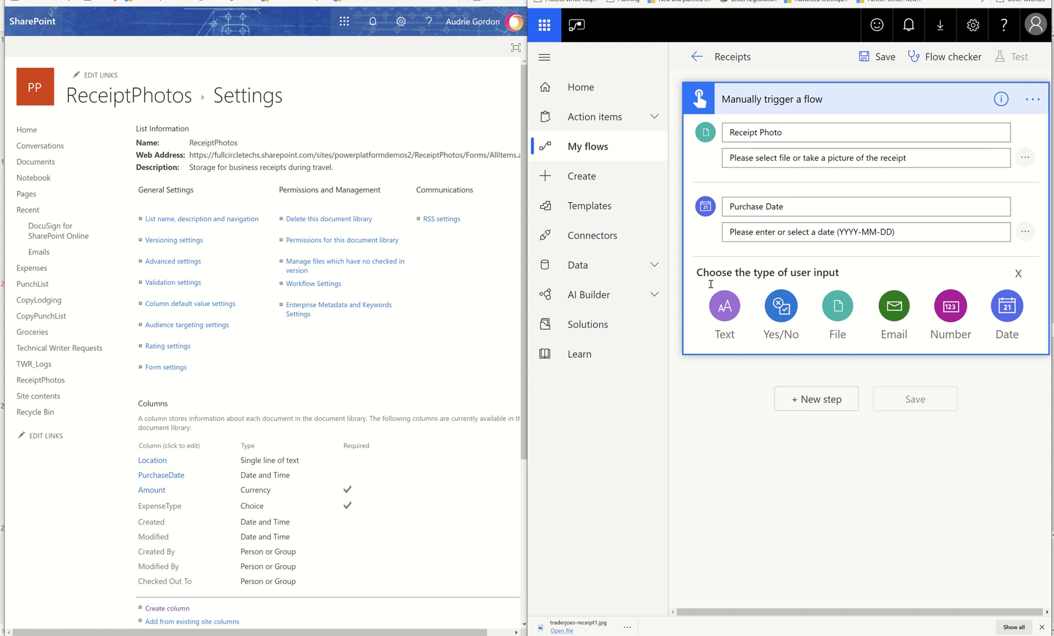
pyautogui.click(724, 313)
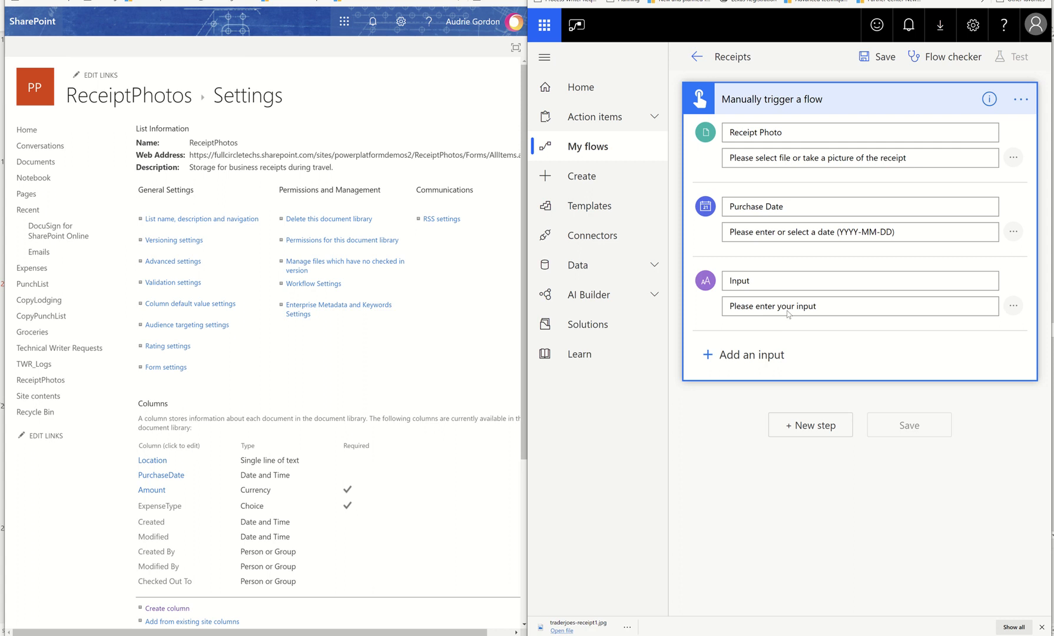
pyautogui.click(1016, 302)
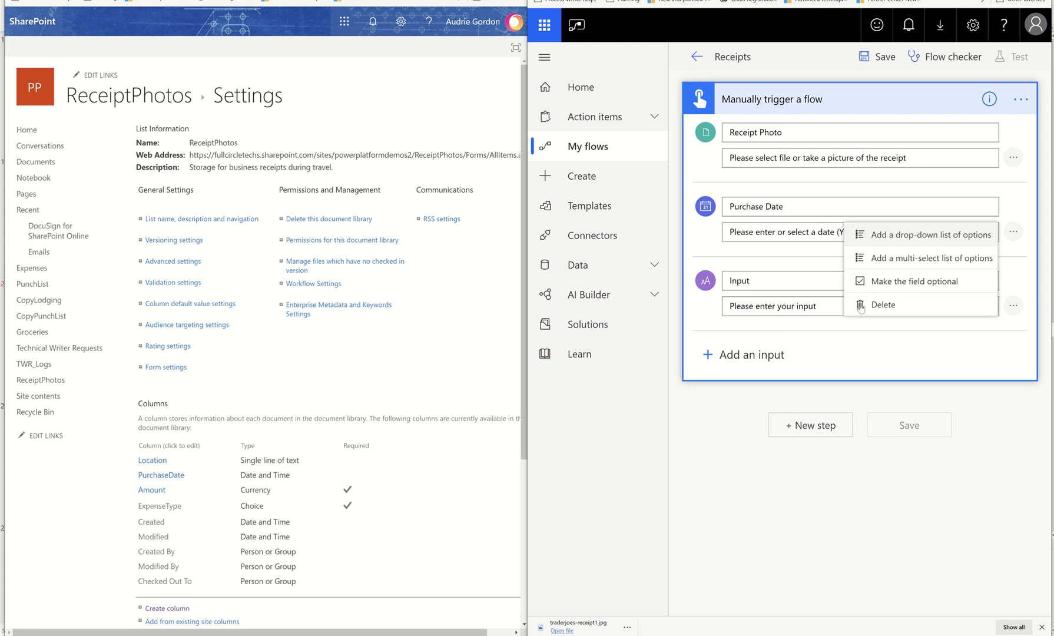
pyautogui.press('Escape')
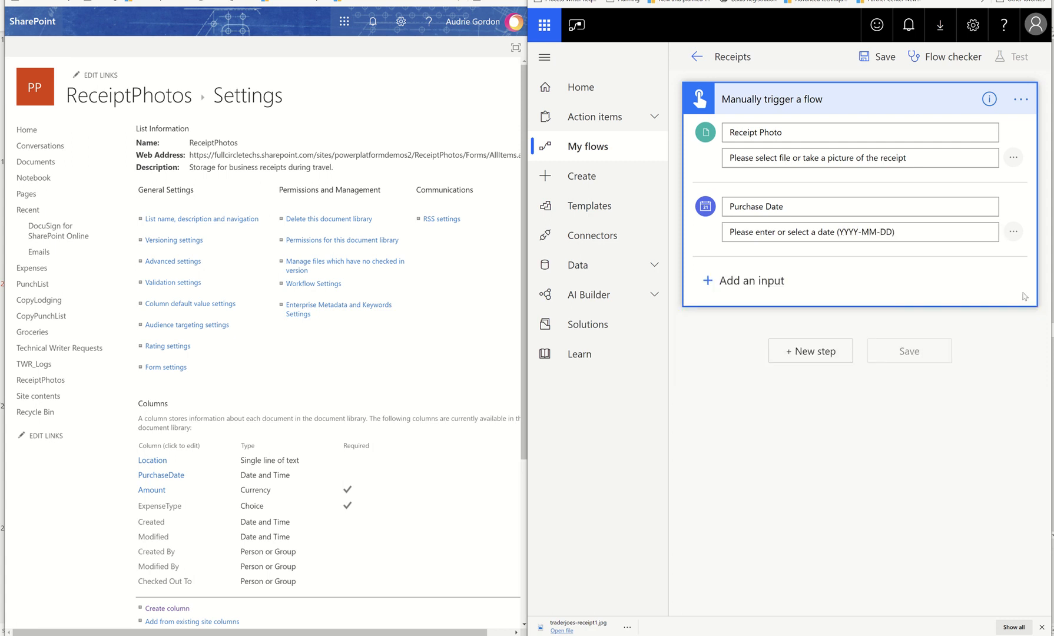
# Step: Add a number input named Amount to the manual trigger
pyautogui.click(708, 284)
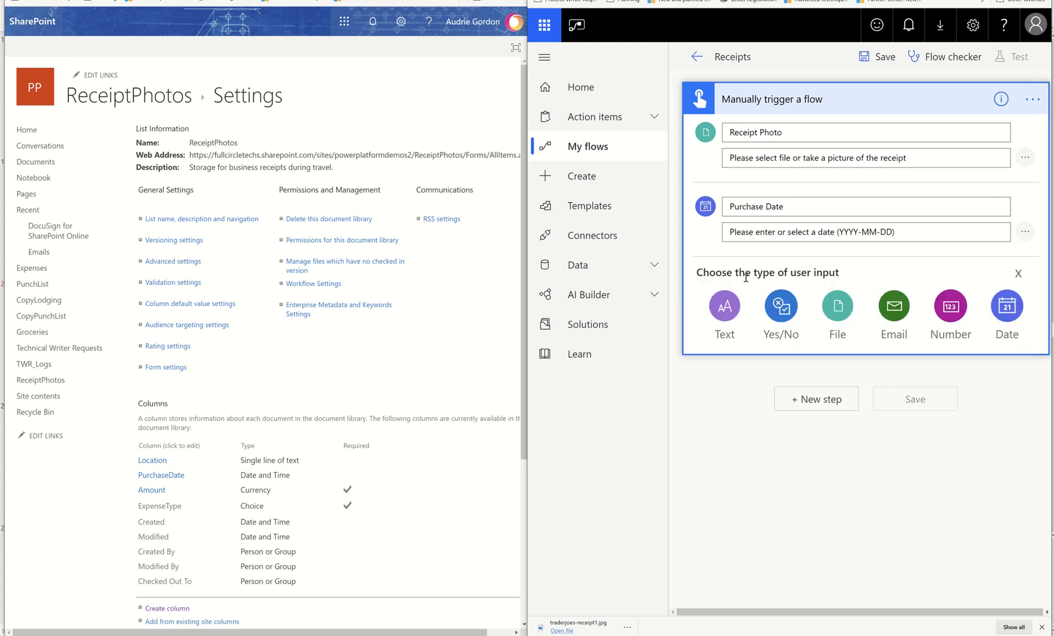
pyautogui.click(951, 310)
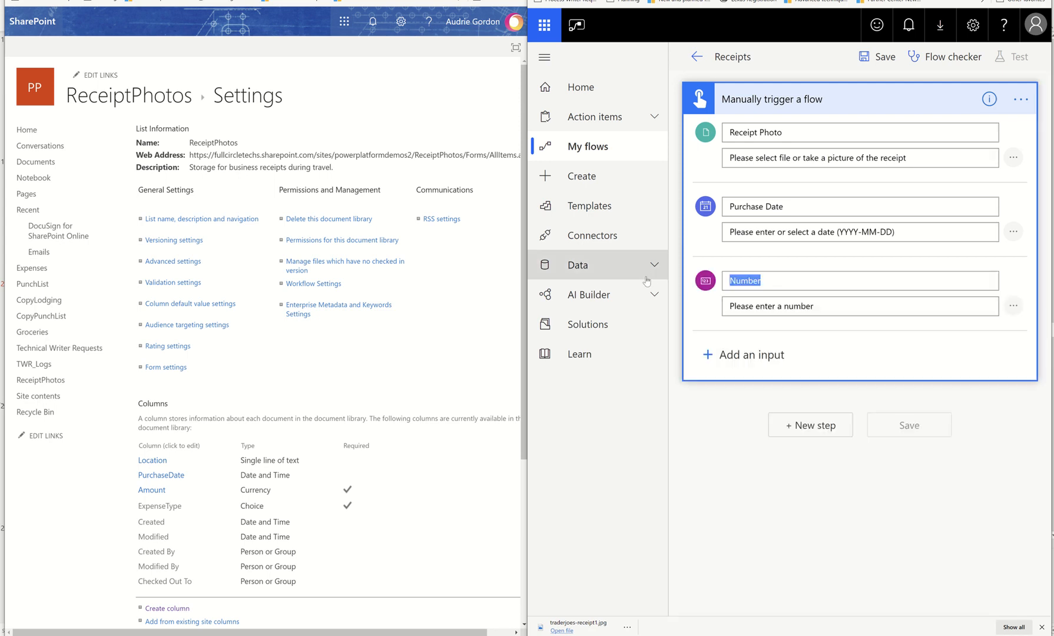
pyautogui.write('Amount')
pyautogui.click(773, 306)
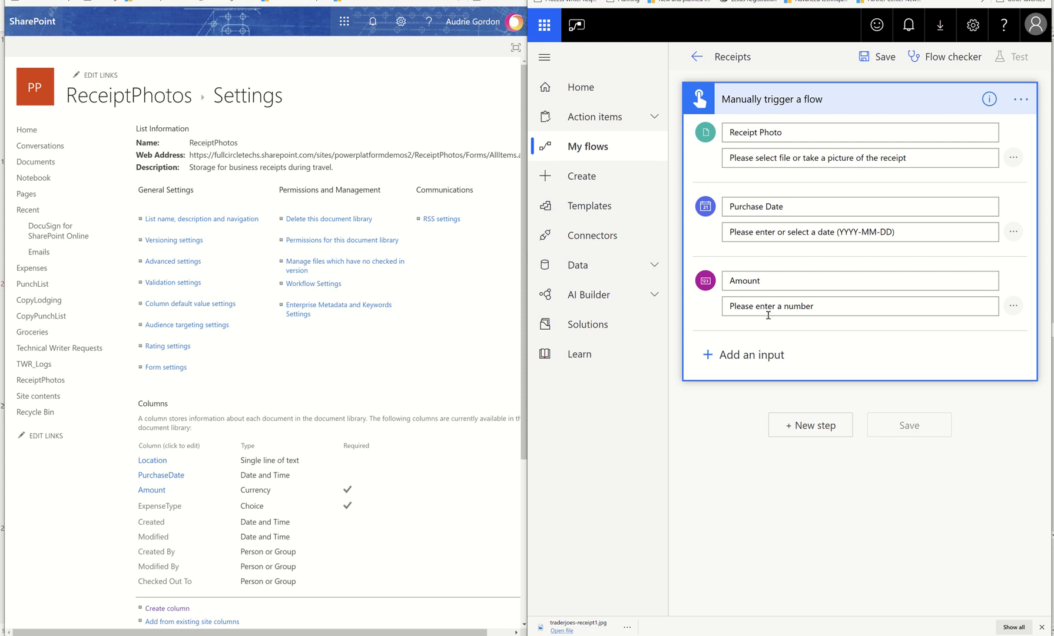
# Step: Add a text input named Expense Type to the manual trigger
pyautogui.click(738, 355)
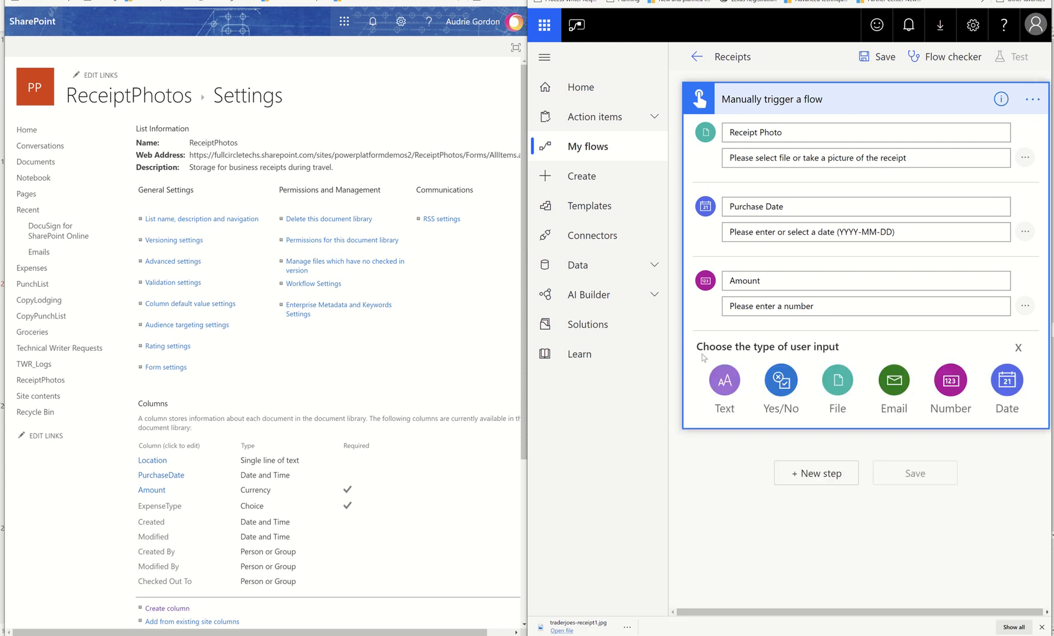
pyautogui.click(733, 378)
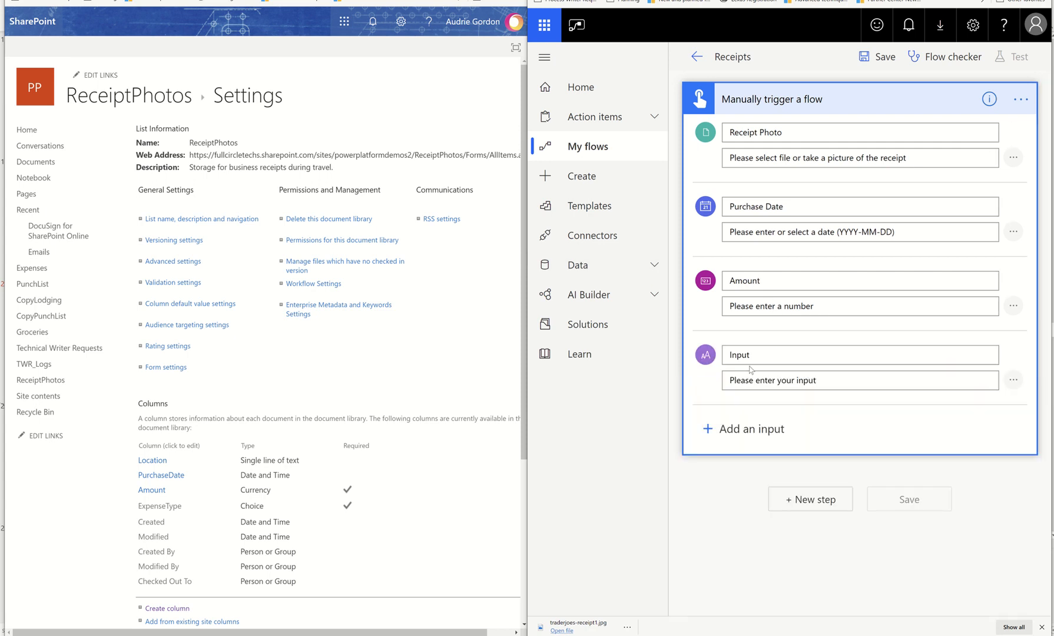
pyautogui.write('Expen')
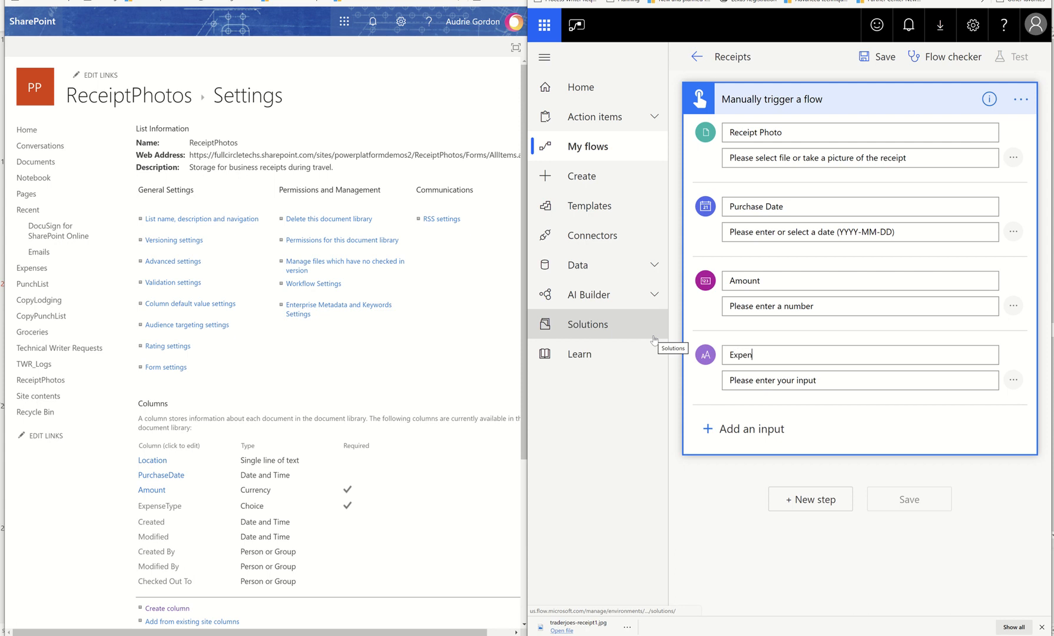
pyautogui.write('se Type')
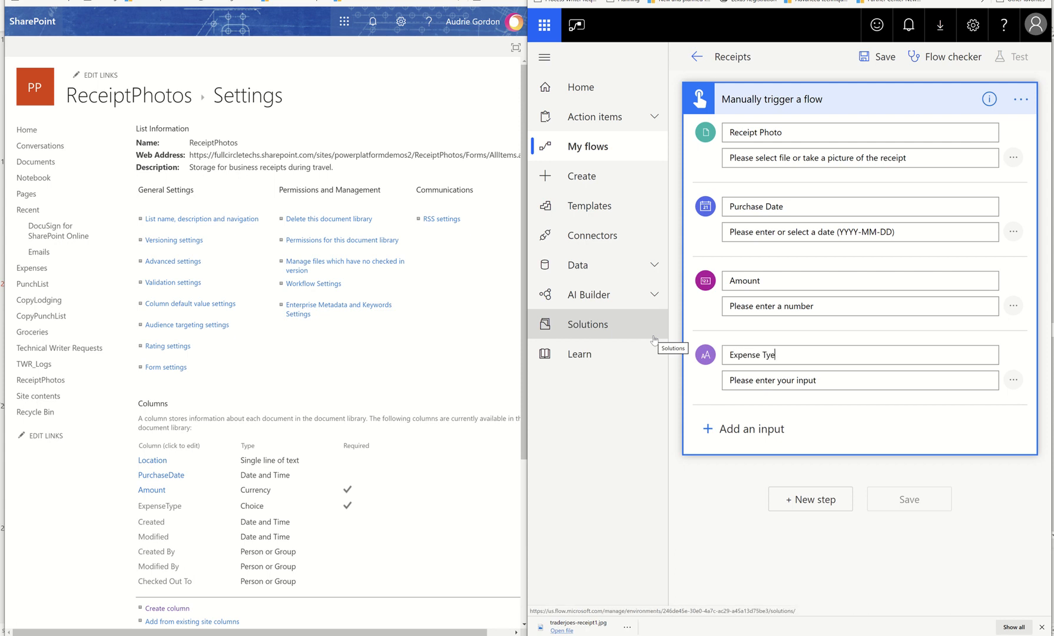
pyautogui.press('BackSpace')
pyautogui.press('BackSpace')
pyautogui.write('pe')
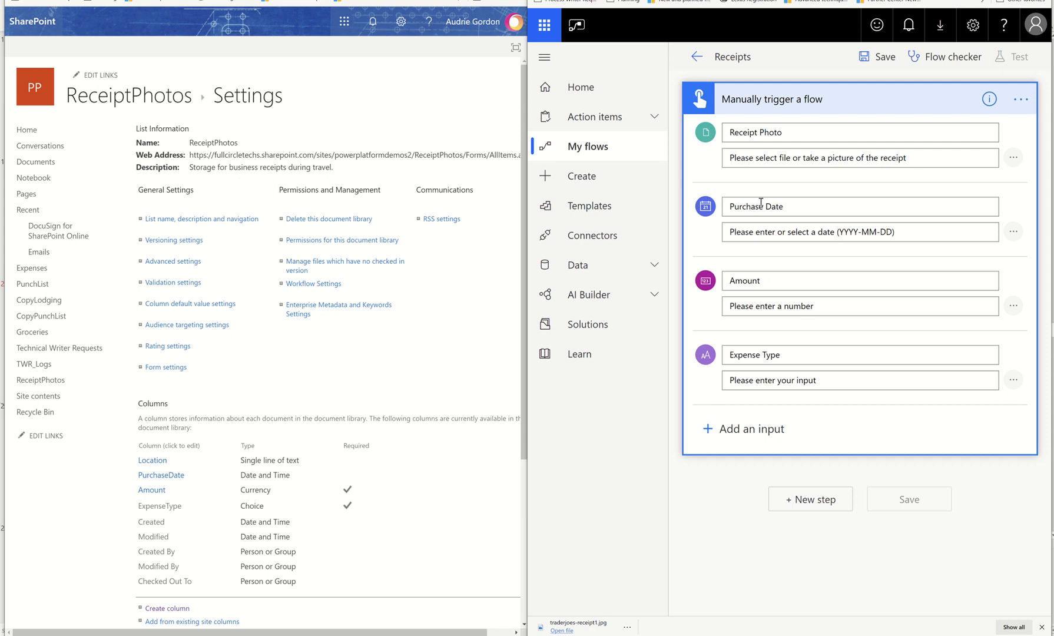
# Step: Make the Purchase Date input optional and check the requirement options of the Amount input
pyautogui.click(1013, 232)
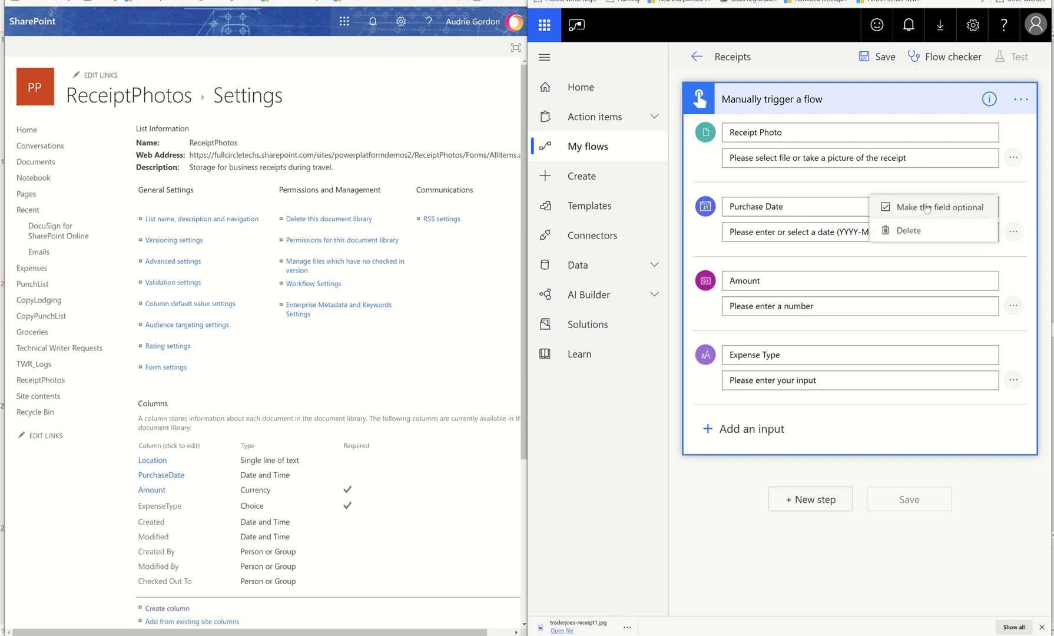
pyautogui.click(886, 210)
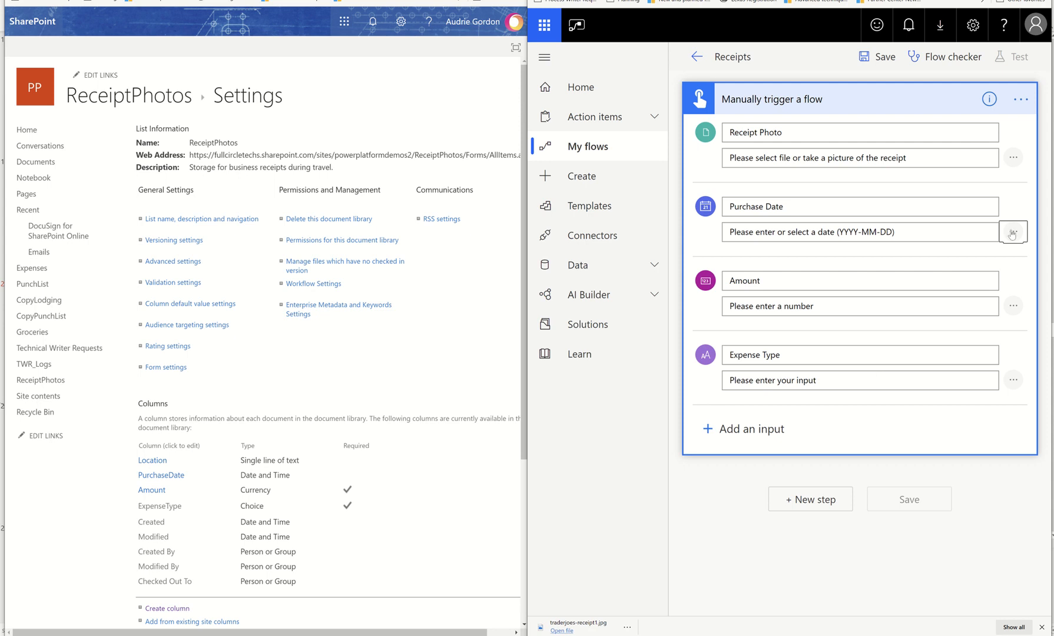
pyautogui.click(1015, 310)
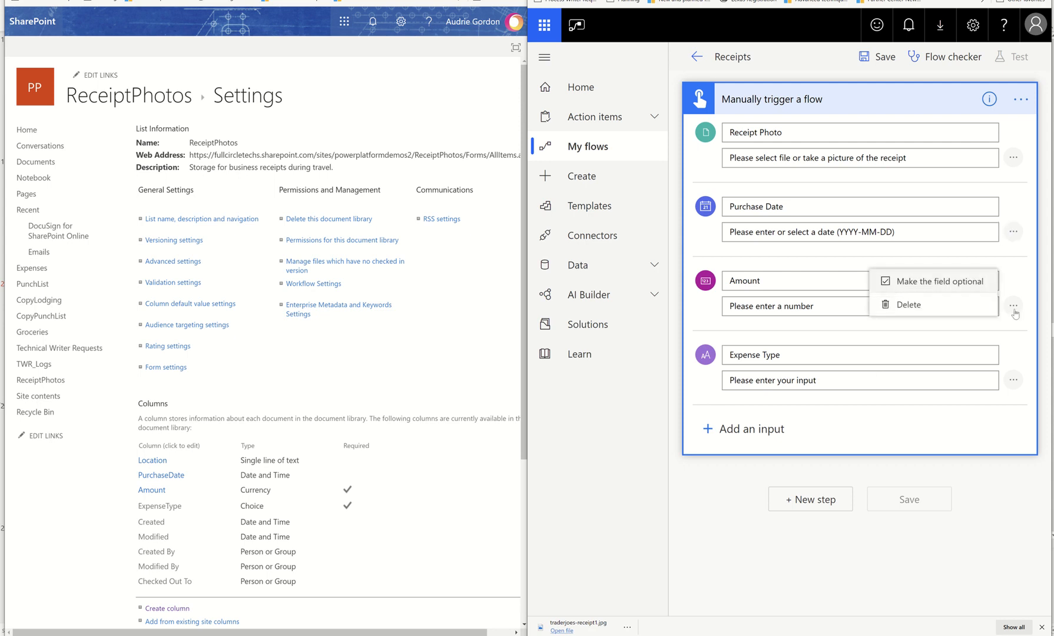
pyautogui.click(1015, 313)
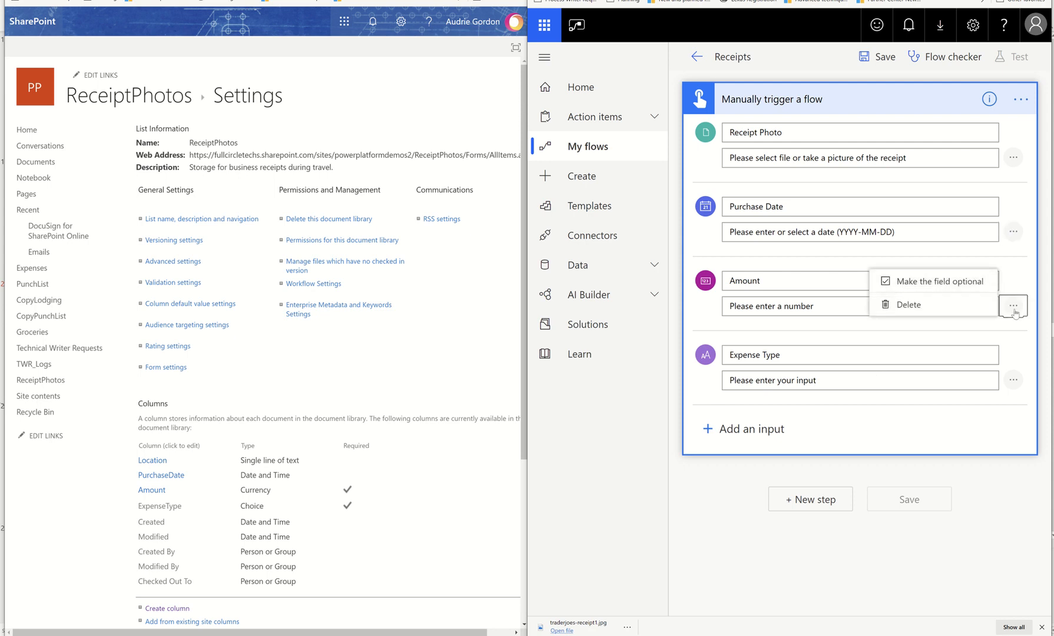
# Step: Set the Expense Type prompt to "Please select the expense type" and add a drop-down list of options to that input
pyautogui.doubleClick(766, 380)
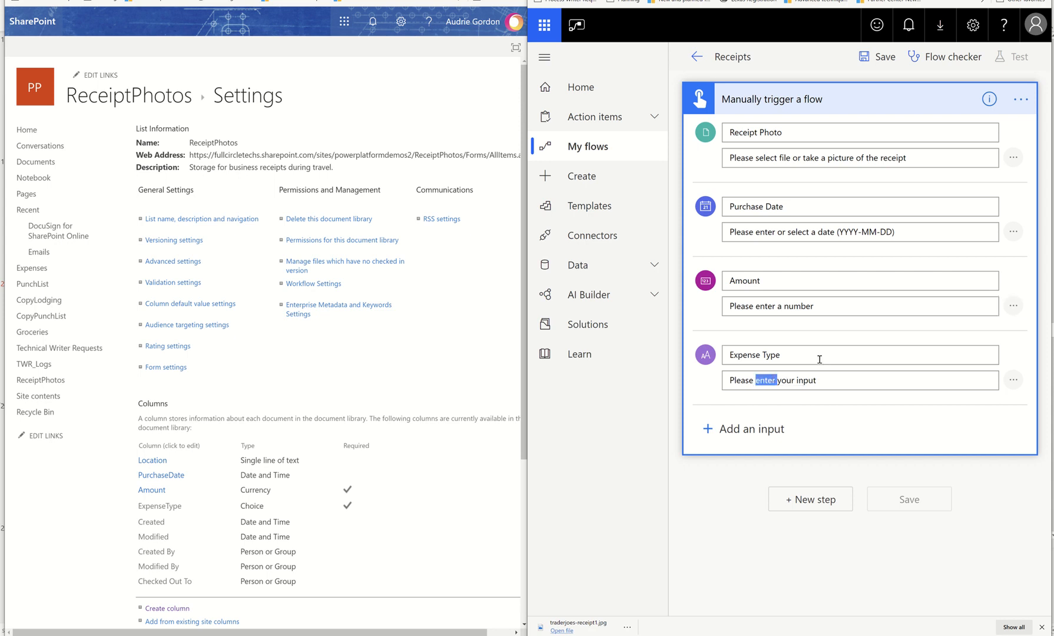
pyautogui.write('select')
pyautogui.hotkey('shift', 'End')
pyautogui.write('the expense type')
pyautogui.click(1013, 381)
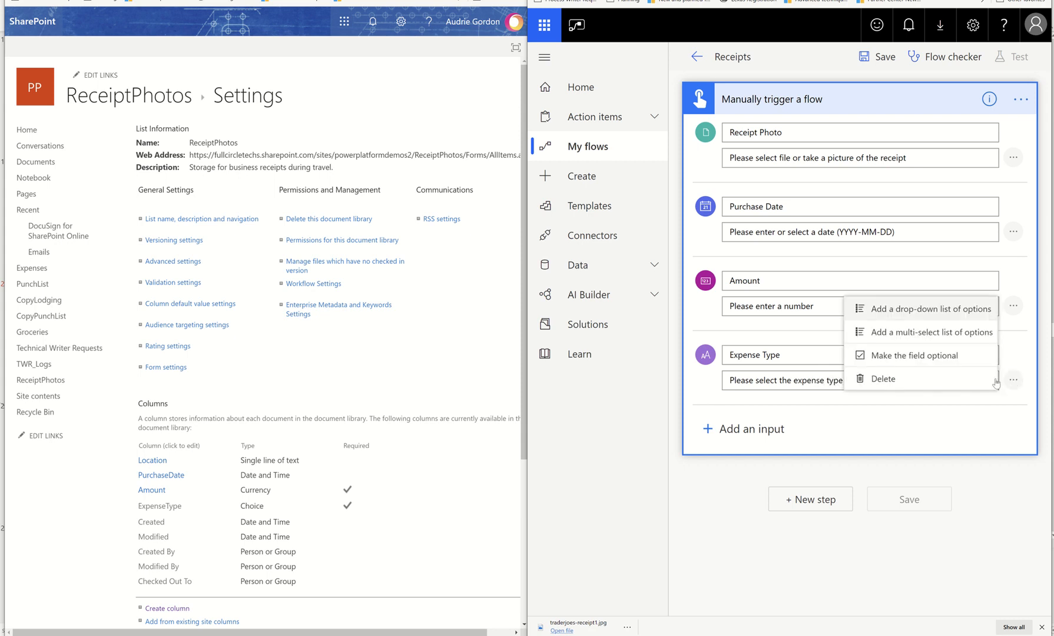
pyautogui.click(929, 306)
# Step: Open the settings of the ExpenseType column in the SharePoint ReceiptPhotos library to view its choices
pyautogui.moveTo(787, 432); pyautogui.dragTo(670, 421)
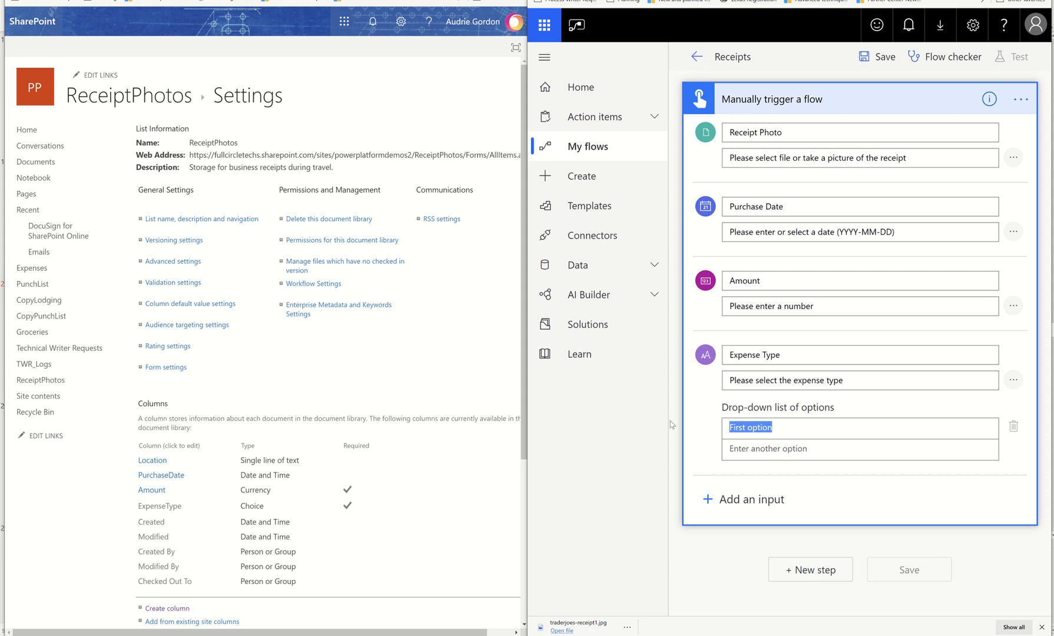
pyautogui.click(152, 510)
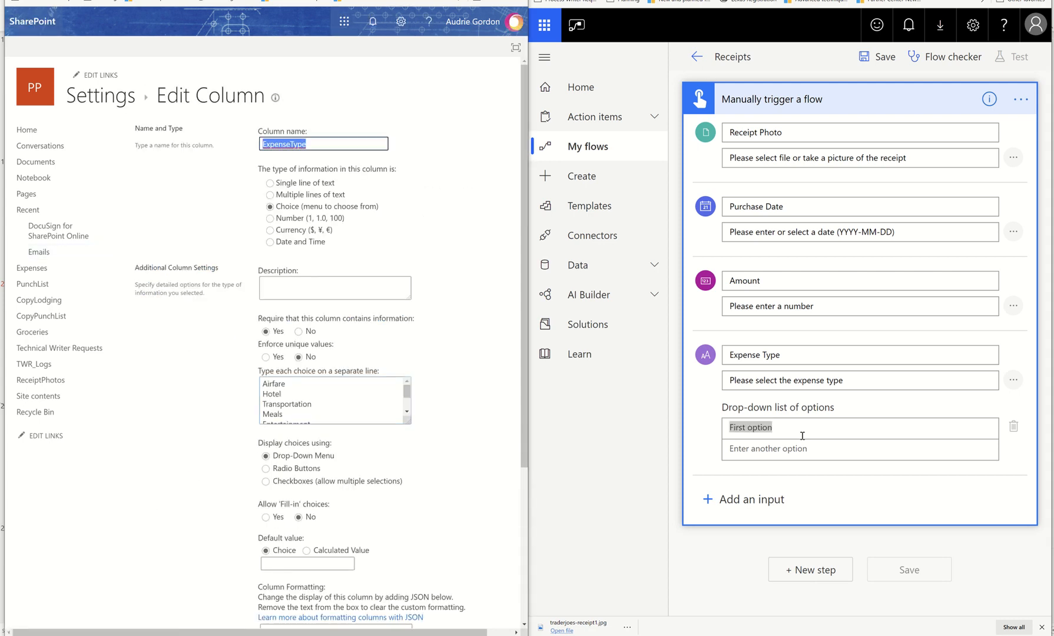
pyautogui.write('Airfa')
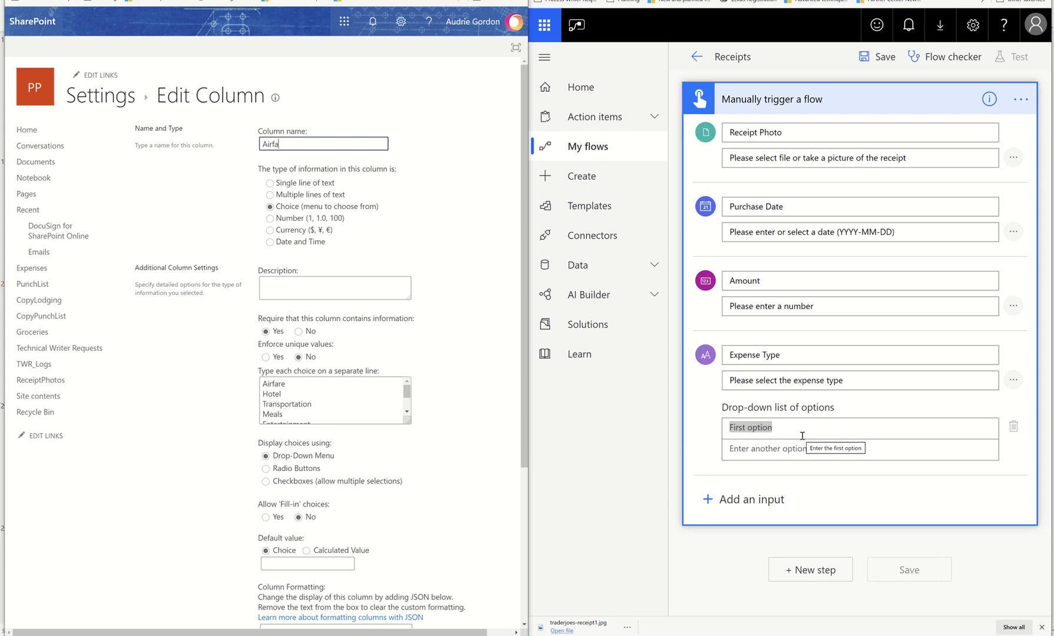
# Step: Enter Airfare and Hotel as the first two drop-down options of the Expense Type input in the flow
pyautogui.click(801, 428)
pyautogui.moveTo(800, 424); pyautogui.dragTo(686, 423)
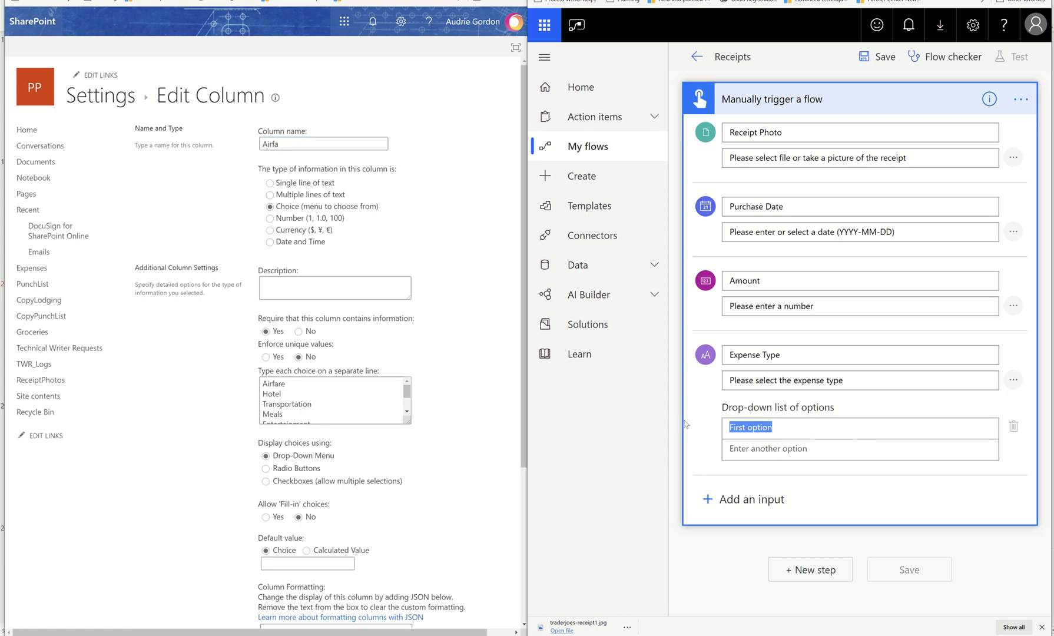
pyautogui.write('F')
pyautogui.press('BackSpace')
pyautogui.write('Airface')
pyautogui.press('BackSpace')
pyautogui.press('BackSpace')
pyautogui.write('re')
pyautogui.click(738, 451)
pyautogui.write('Hotel')
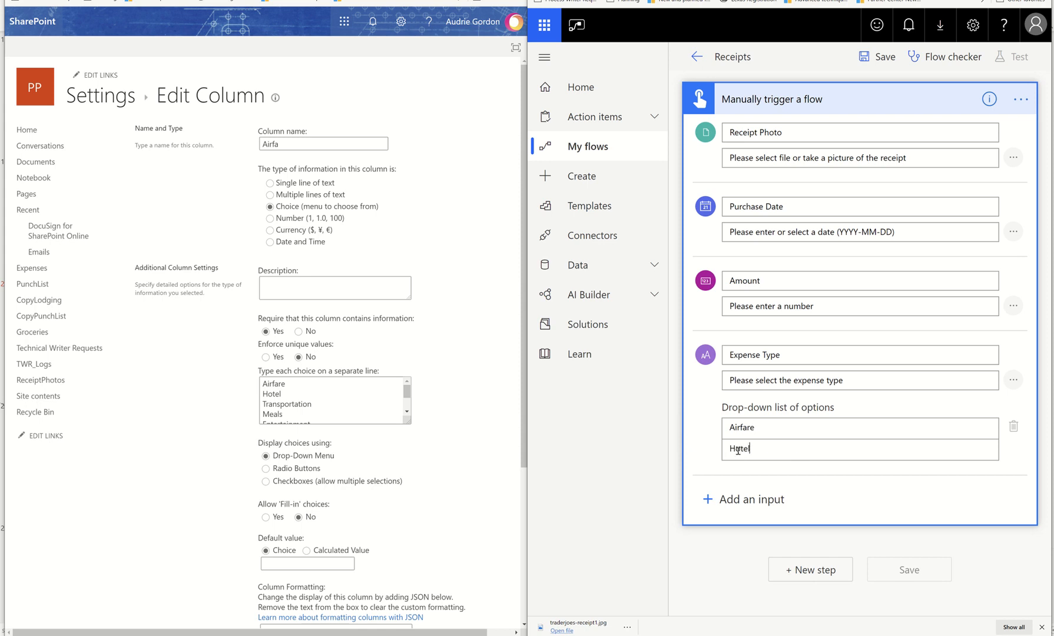
# Step: Add Transportation and Meals to the Expense Type drop-down options
pyautogui.click(750, 471)
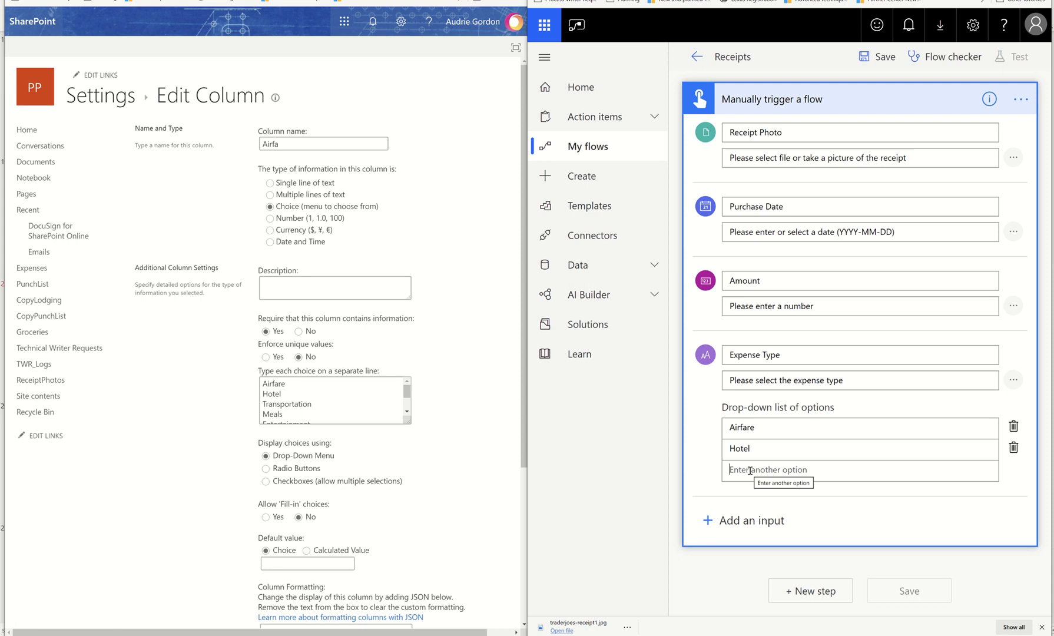
pyautogui.write('Transportation')
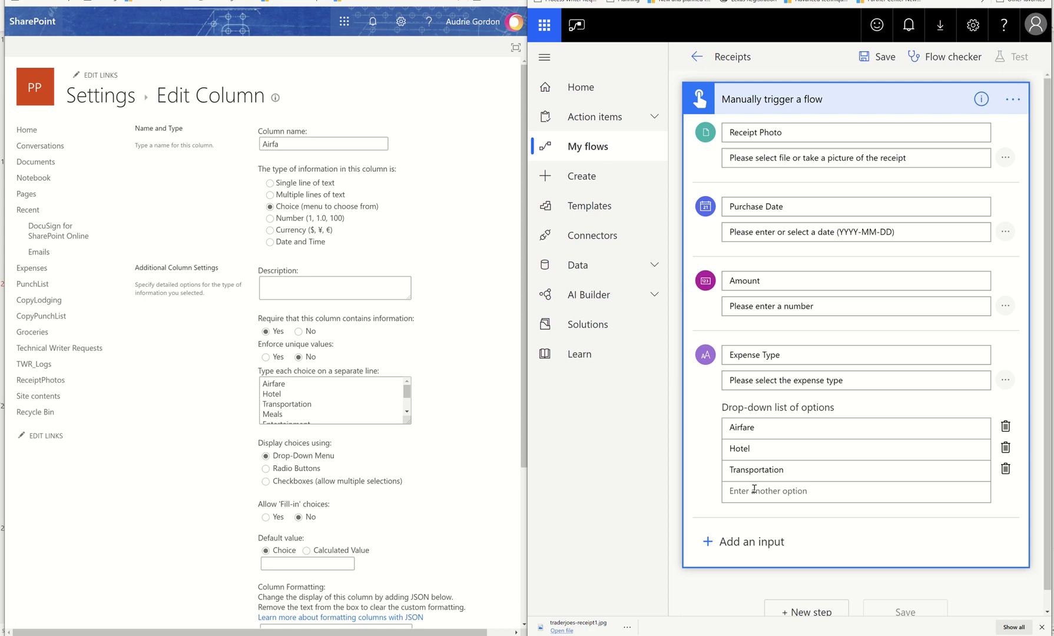
pyautogui.write('Means')
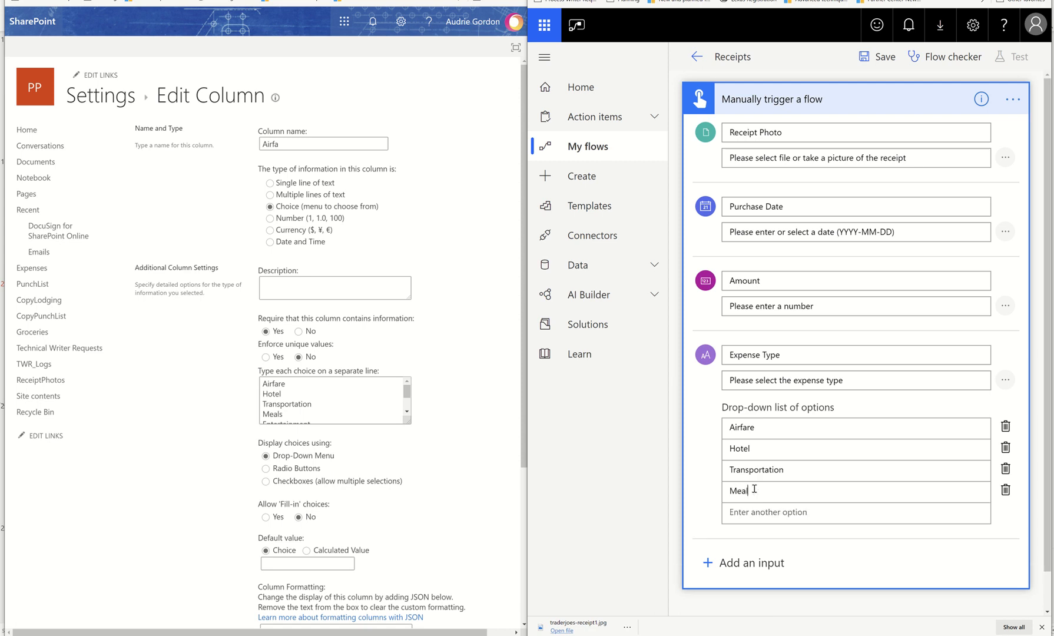
pyautogui.write('s')
pyautogui.press('Tab')
# Step: Add Entertainment, Equipment and Other to the Expense Type drop-down options, matching the remaining SharePoint column choices
pyautogui.scroll(-2, 394, 398)
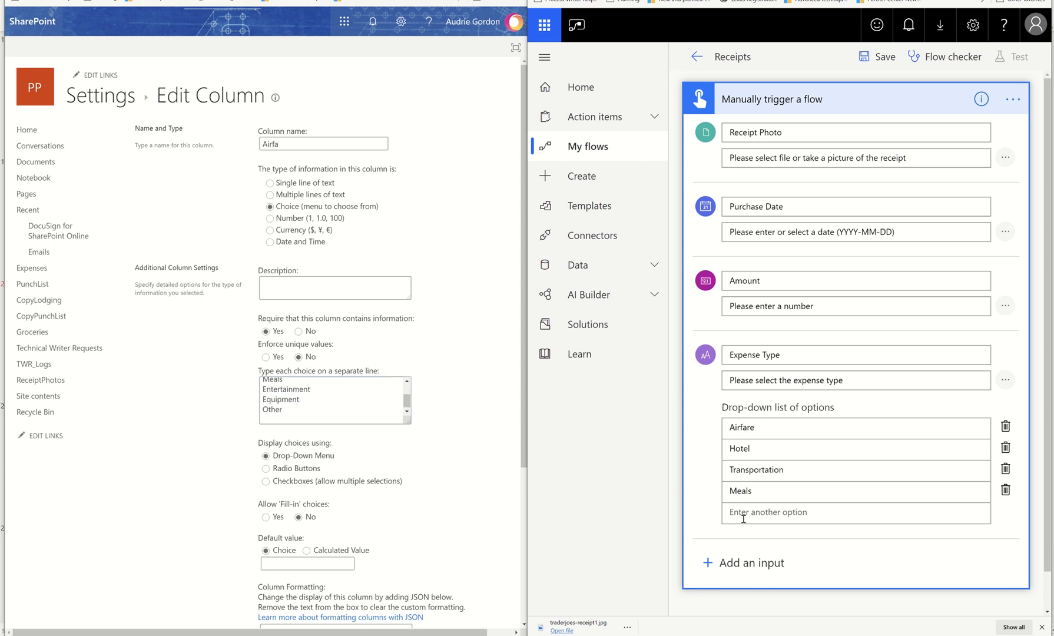
pyautogui.write('En')
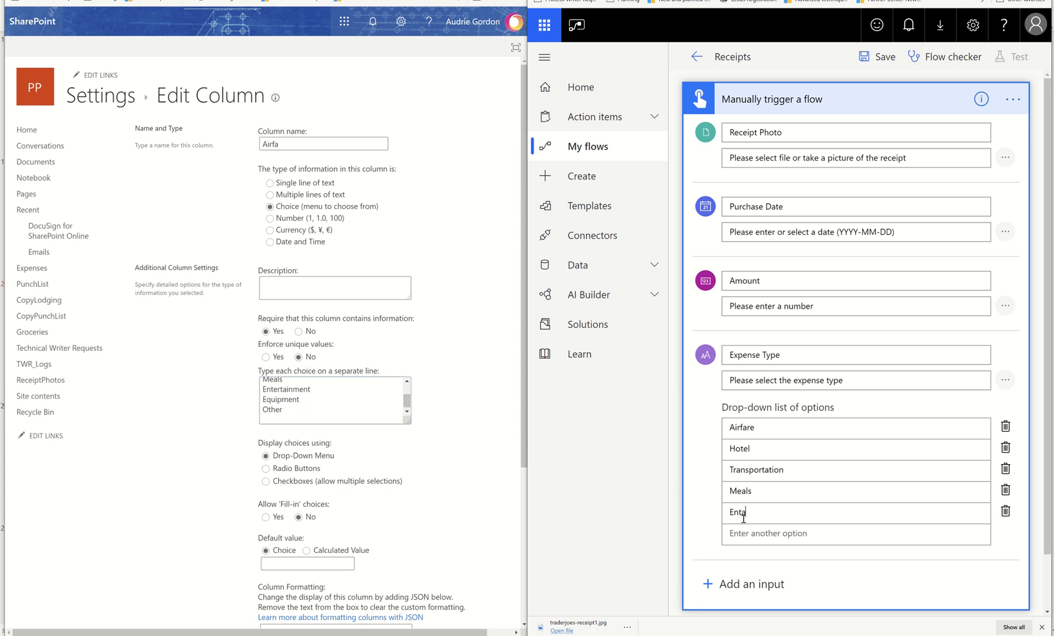
pyautogui.write('tertainment')
pyautogui.write('Equipm')
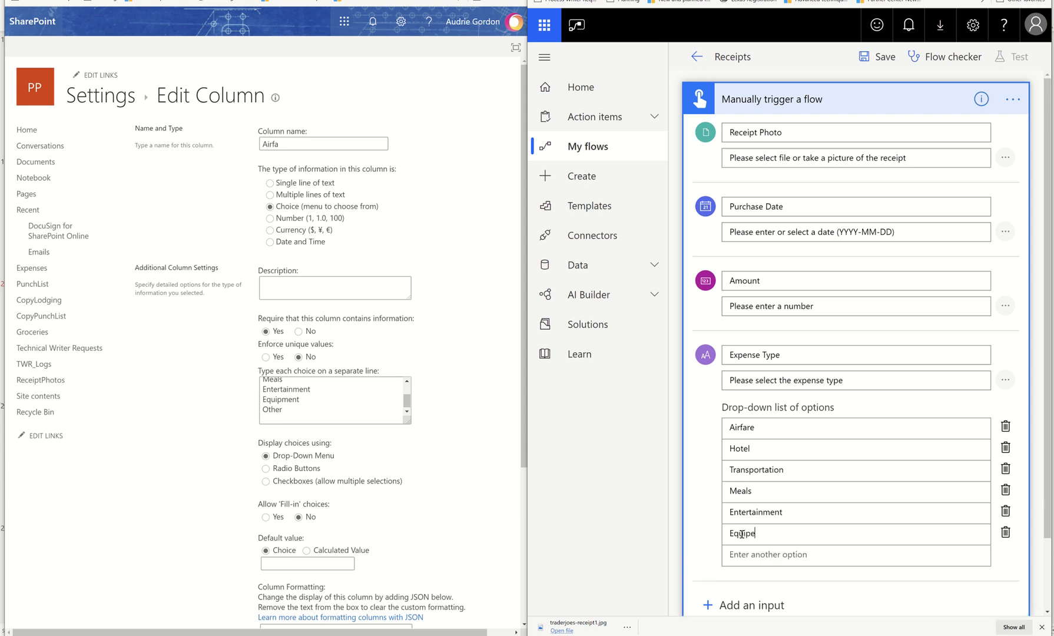
pyautogui.write('ent')
pyautogui.click(739, 557)
pyautogui.write('Other')
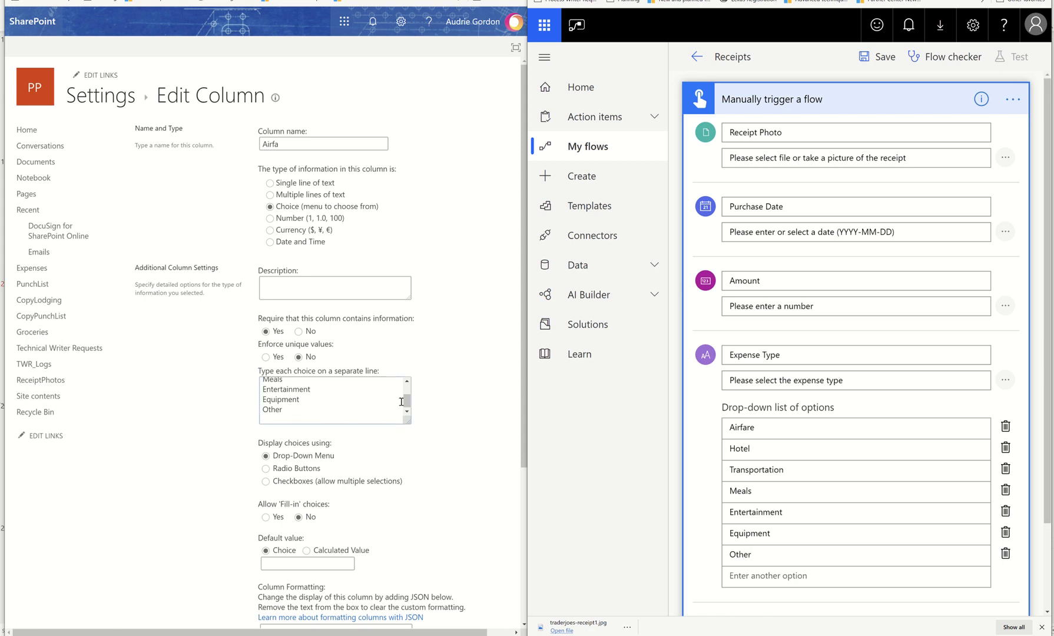
# Step: Enlarge the choices box of the ExpenseType column in SharePoint to compare its full list with the flow's options
pyautogui.moveTo(401, 401)
pyautogui.mouseDown()
pyautogui.moveTo(401, 384)
pyautogui.moveTo(409, 390)
pyautogui.mouseUp()
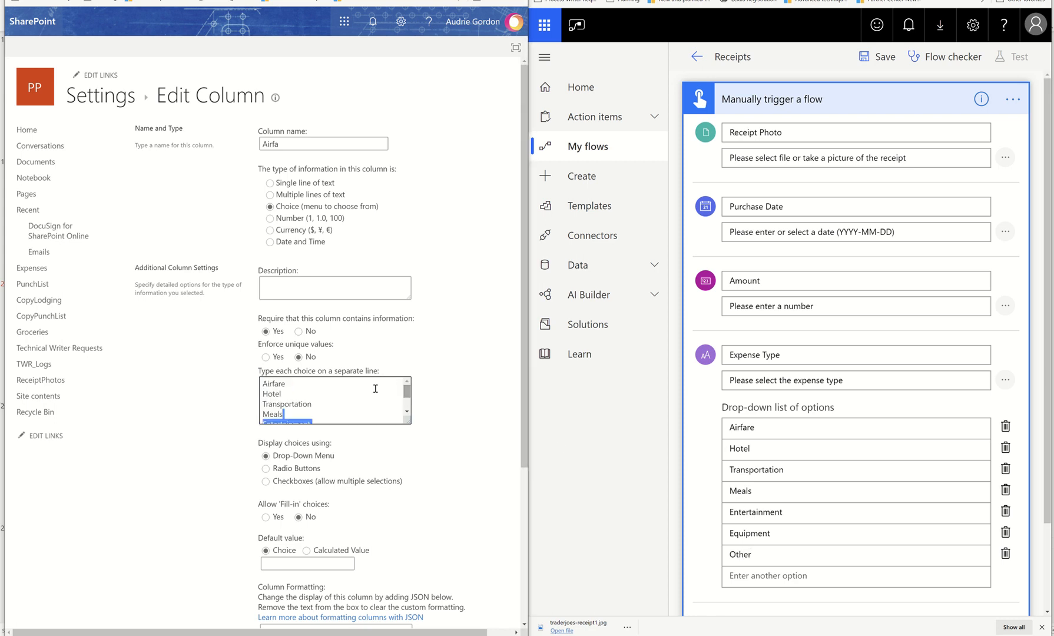
pyautogui.click(374, 381)
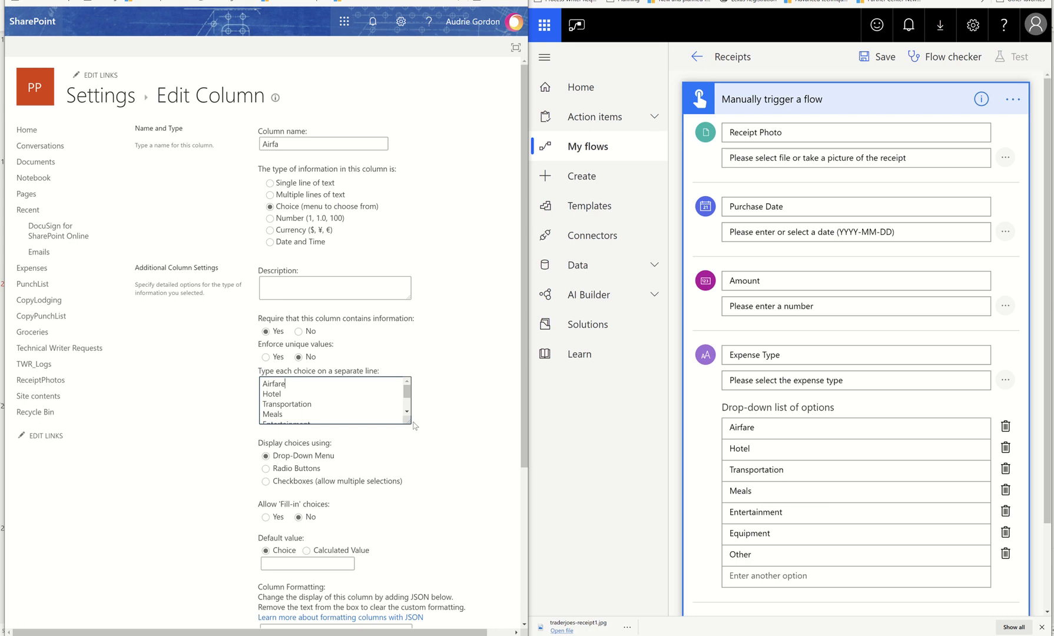
pyautogui.moveTo(408, 422); pyautogui.dragTo(409, 454)
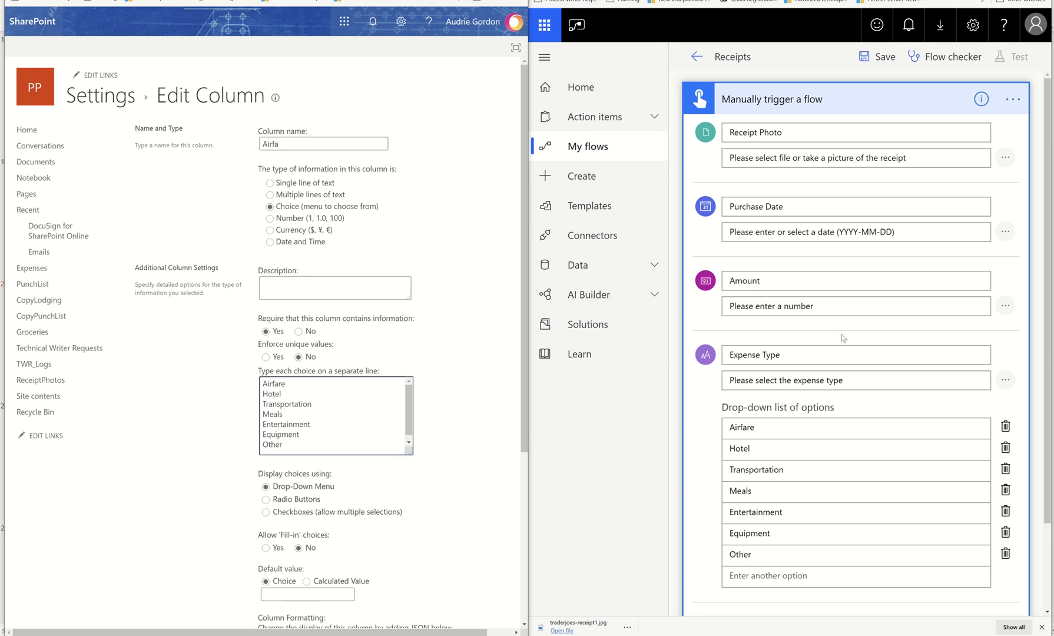
# Step: Review the trigger's inputs and collapse the "Manually trigger a flow" card
pyautogui.scroll(-2, 843, 337)
pyautogui.scroll(2, 844, 337)
pyautogui.click(834, 98)
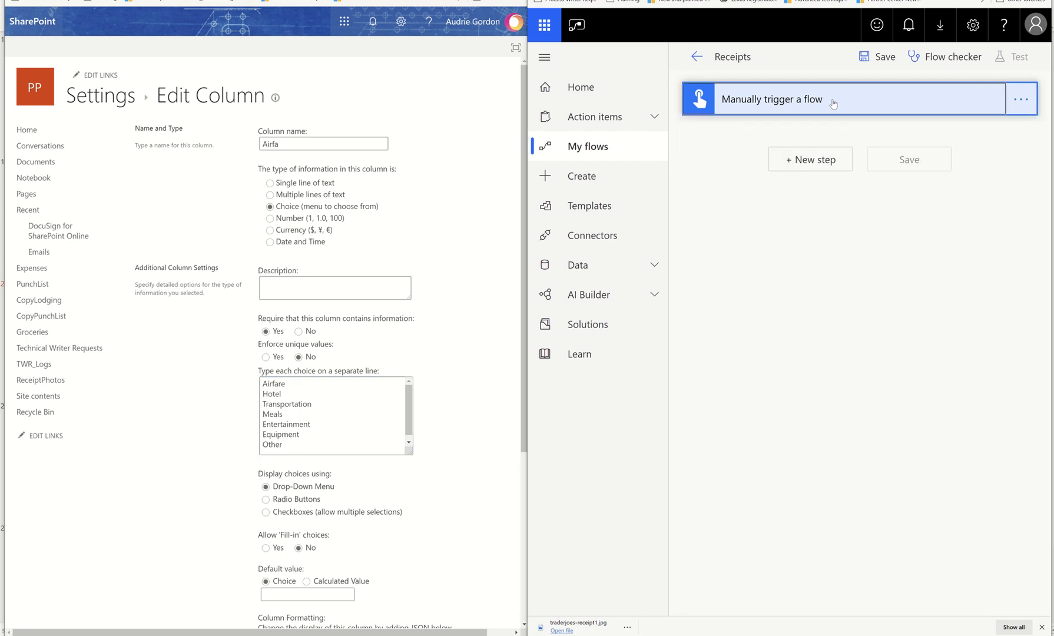
pyautogui.click(813, 155)
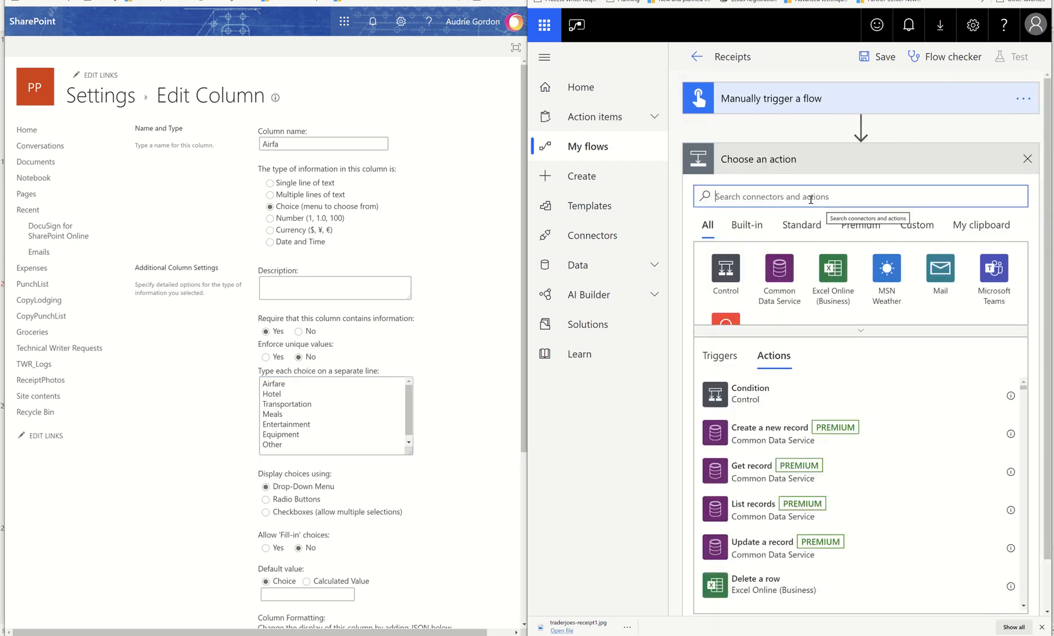
pyautogui.write('Cre')
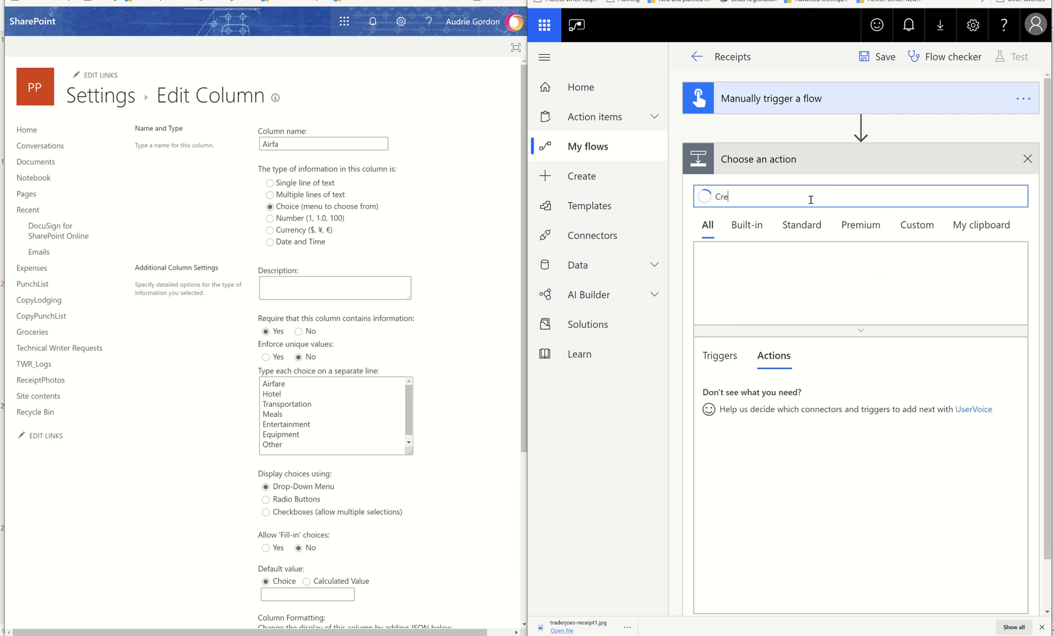
pyautogui.write('ate File')
pyautogui.click(887, 270)
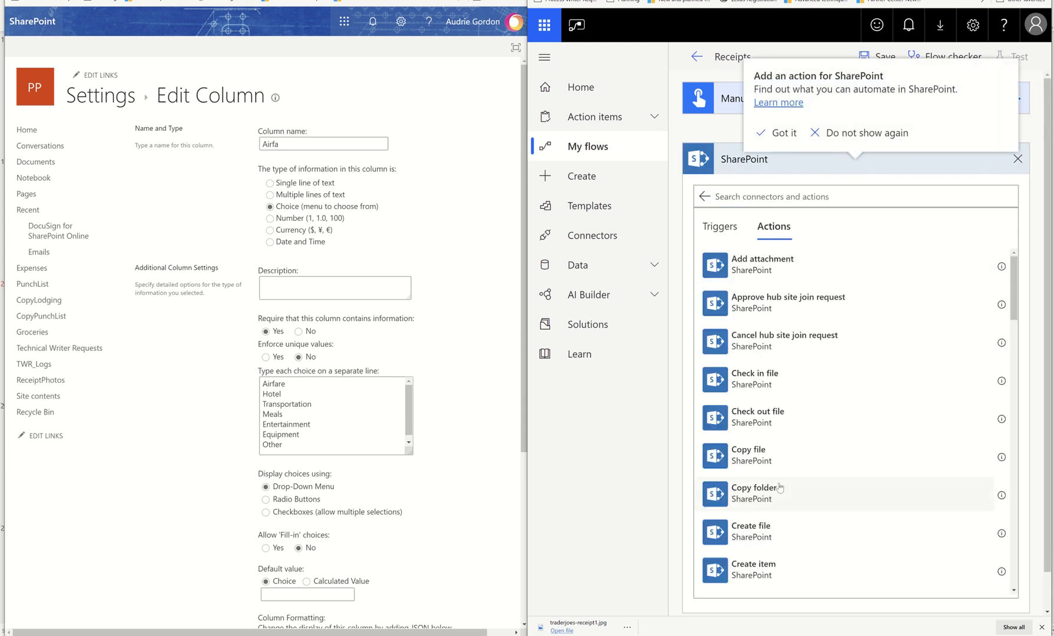
pyautogui.click(755, 453)
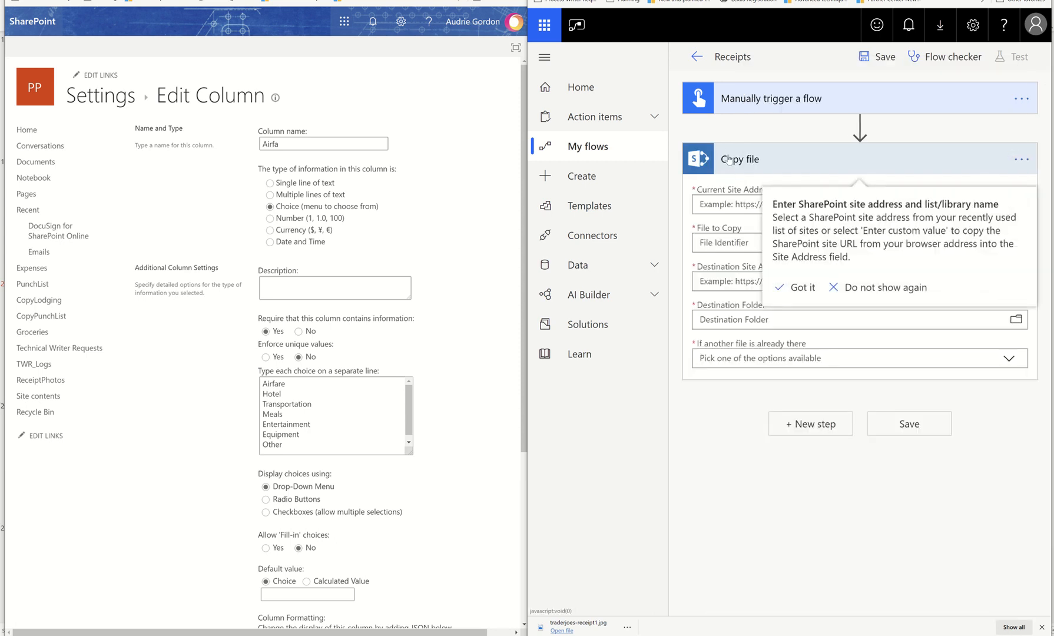
pyautogui.click(796, 282)
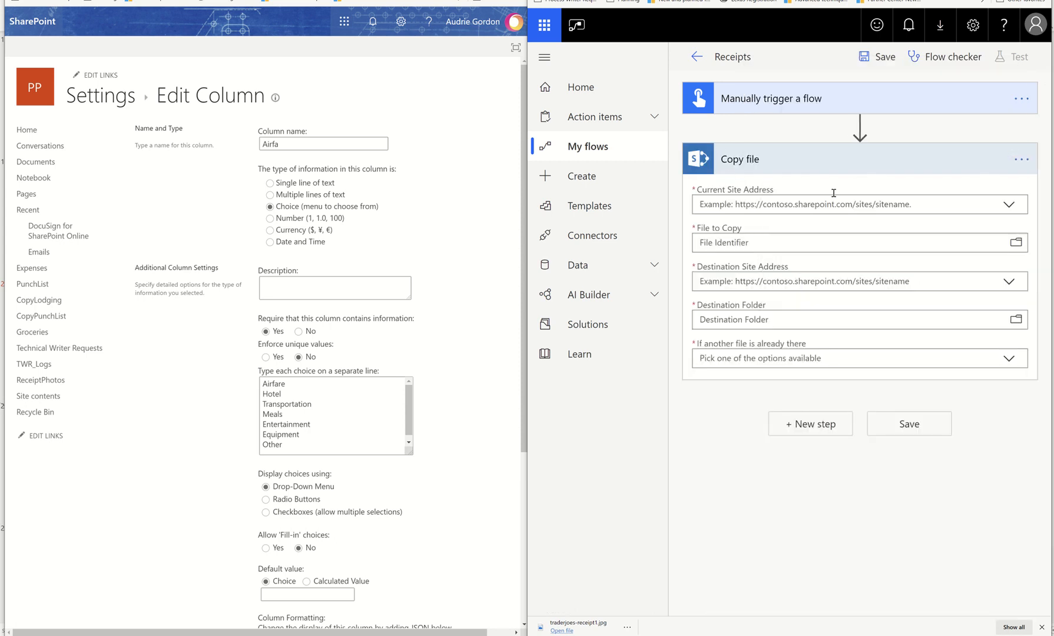
pyautogui.click(1010, 204)
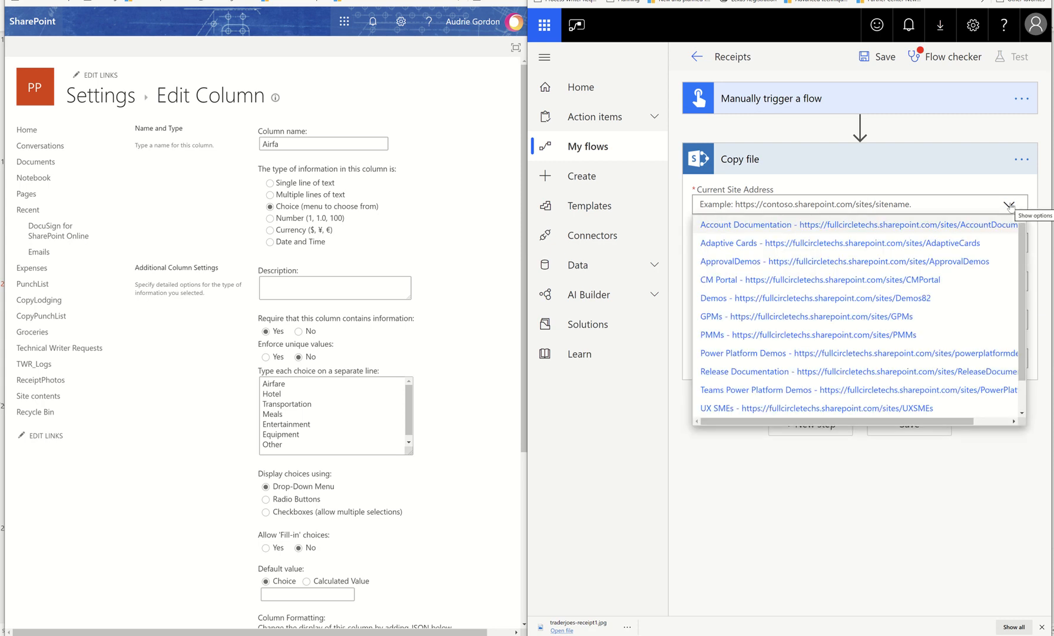
pyautogui.click(854, 352)
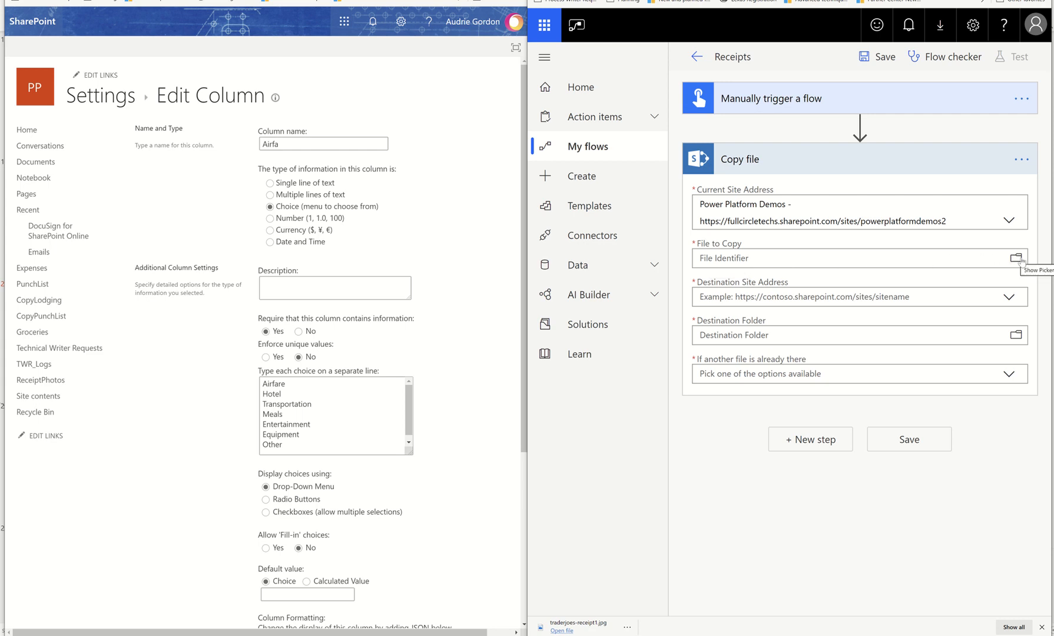
pyautogui.click(1021, 160)
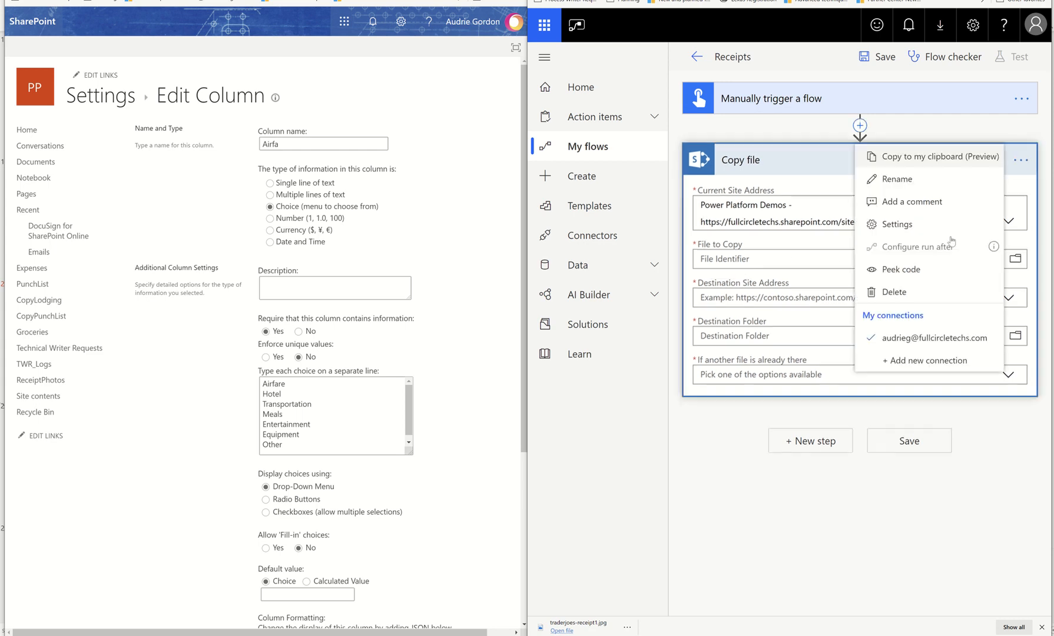
pyautogui.click(911, 290)
pyautogui.click(802, 346)
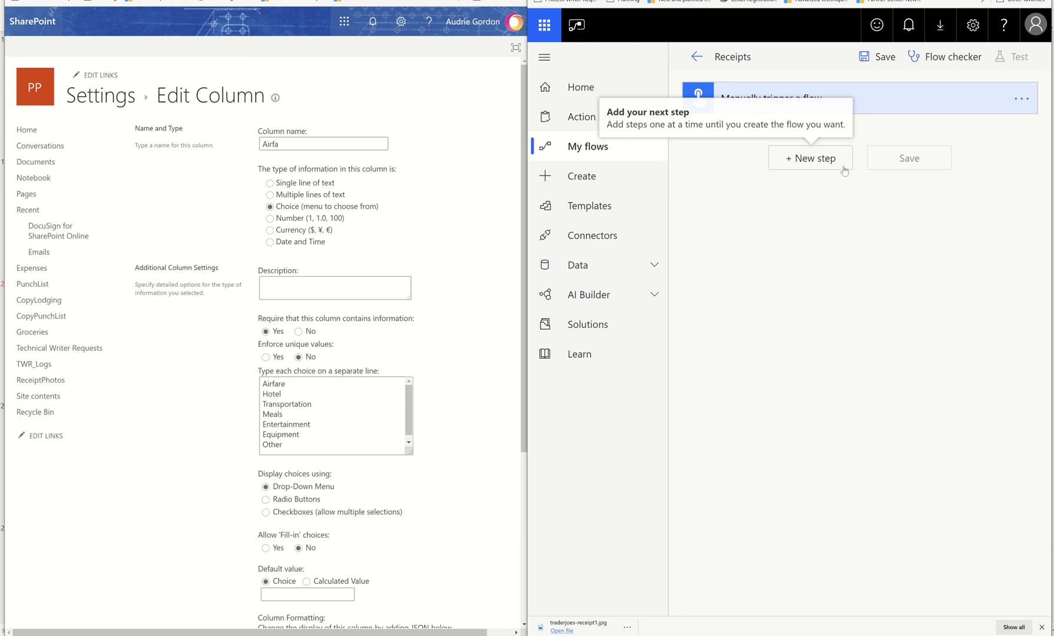
# Step: Add a SharePoint Create file action as the flow's next step and dismiss the site address tip
pyautogui.click(842, 167)
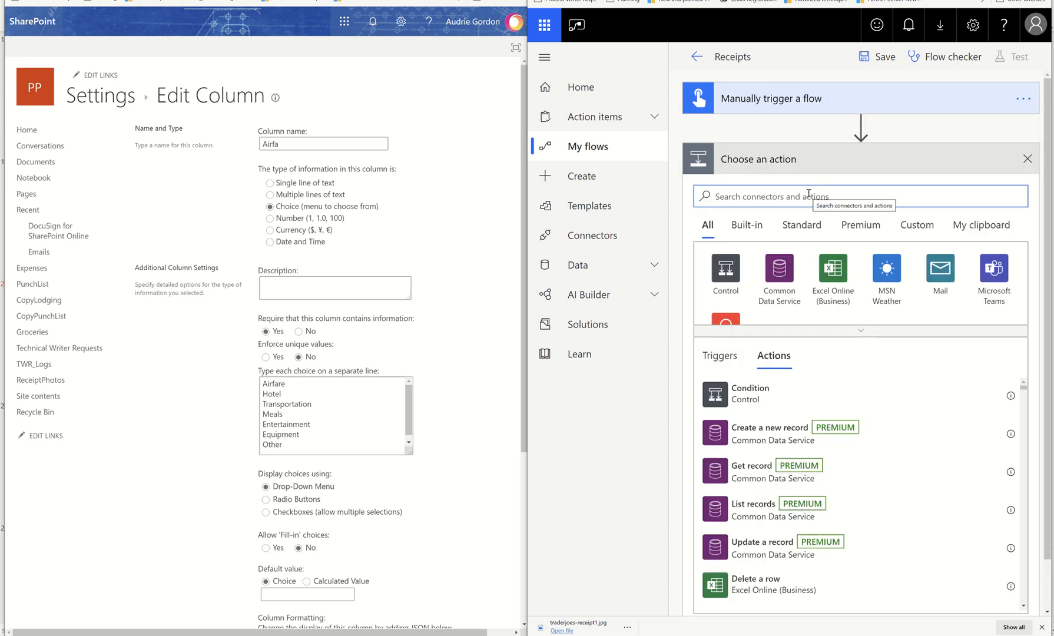
pyautogui.write('ceea')
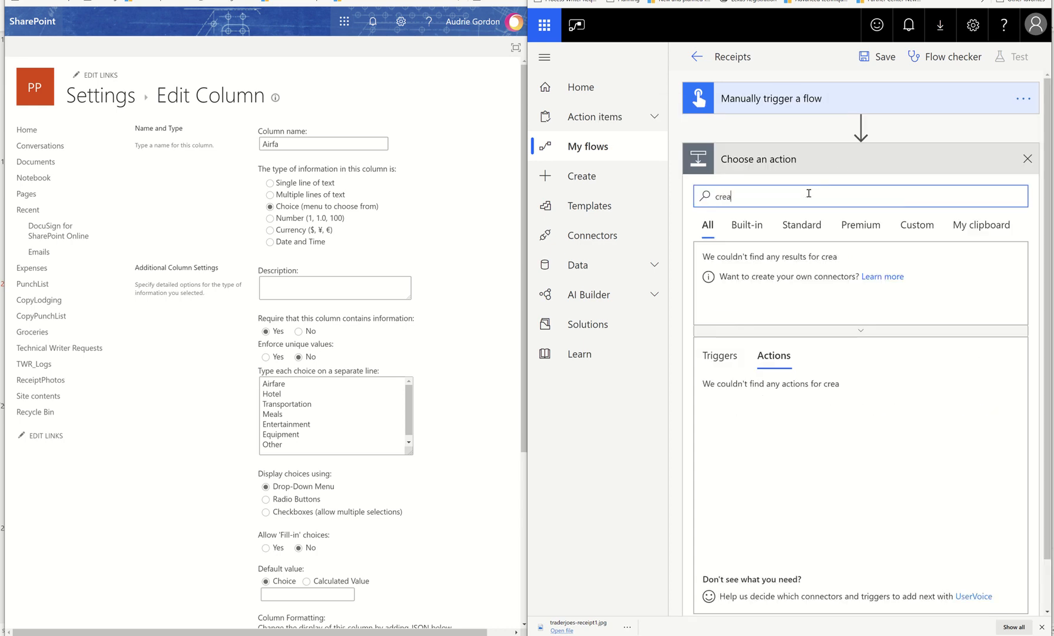
pyautogui.write('te file')
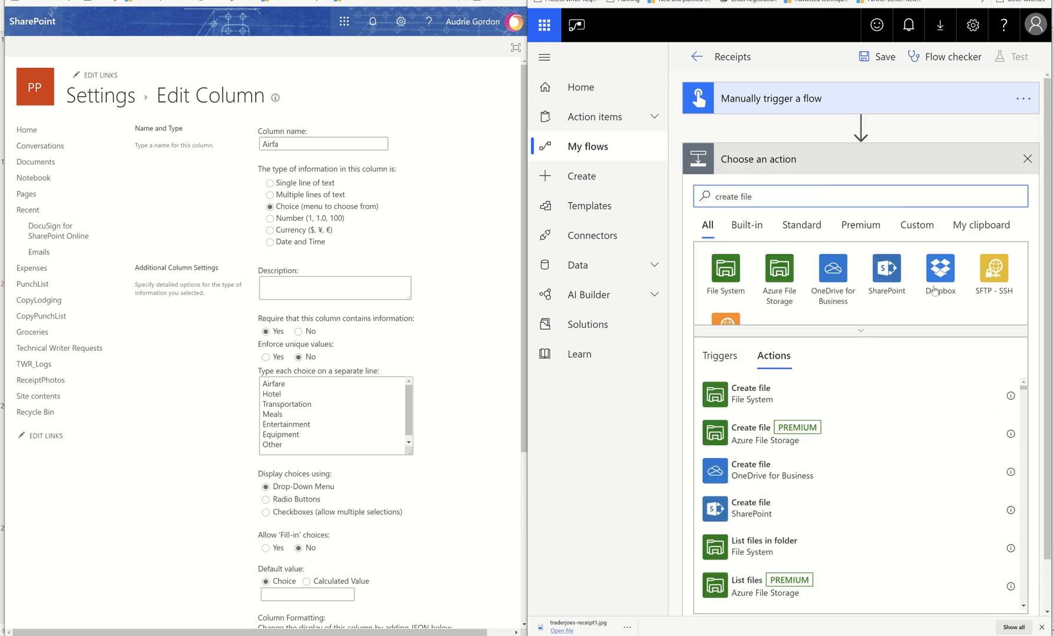
pyautogui.click(879, 281)
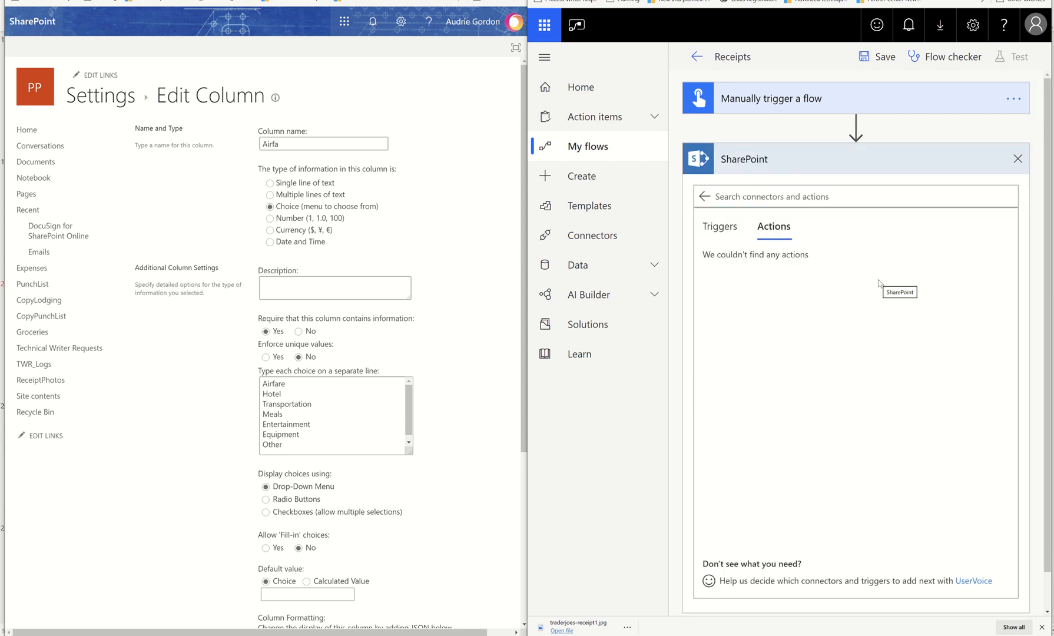
pyautogui.scroll(-3, 783, 422)
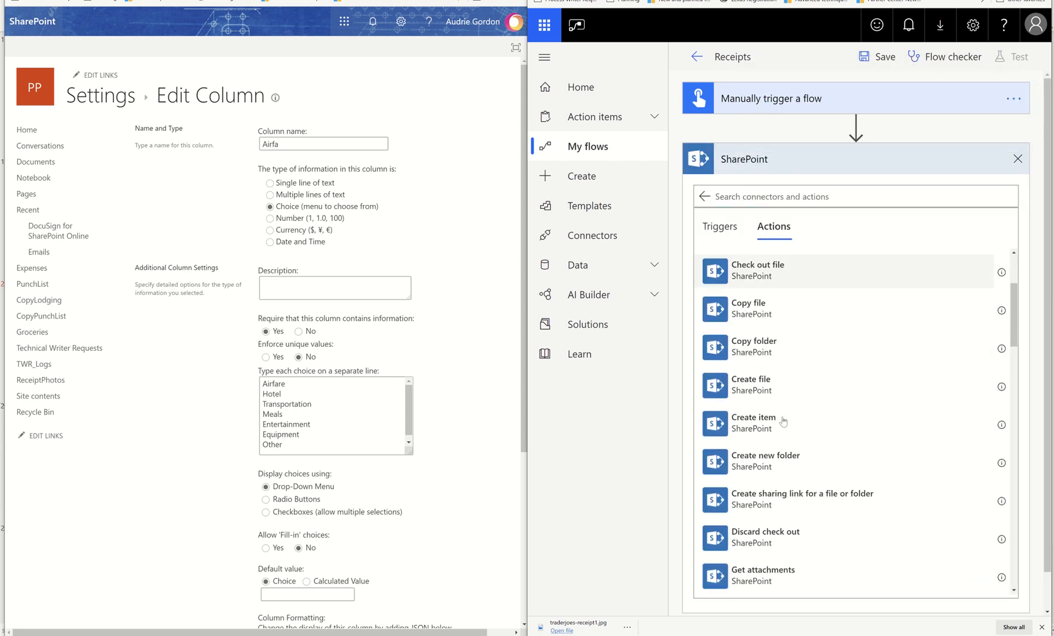
pyautogui.click(748, 383)
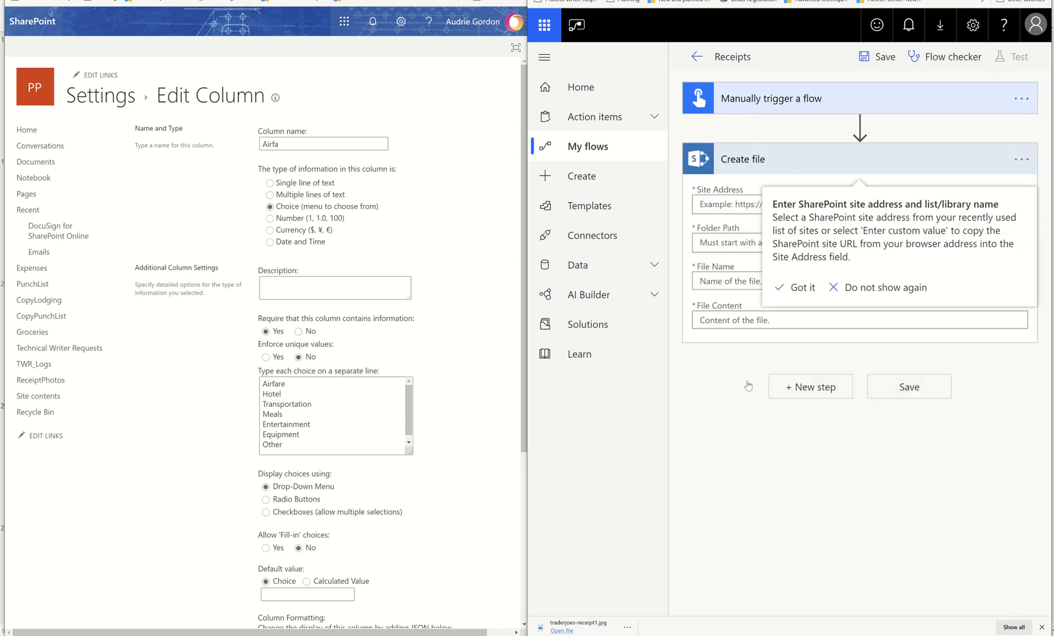
pyautogui.click(805, 288)
# Step: Set the Create file action's site address to Power Platform Demos and open the folder picker for the folder path
pyautogui.click(1009, 205)
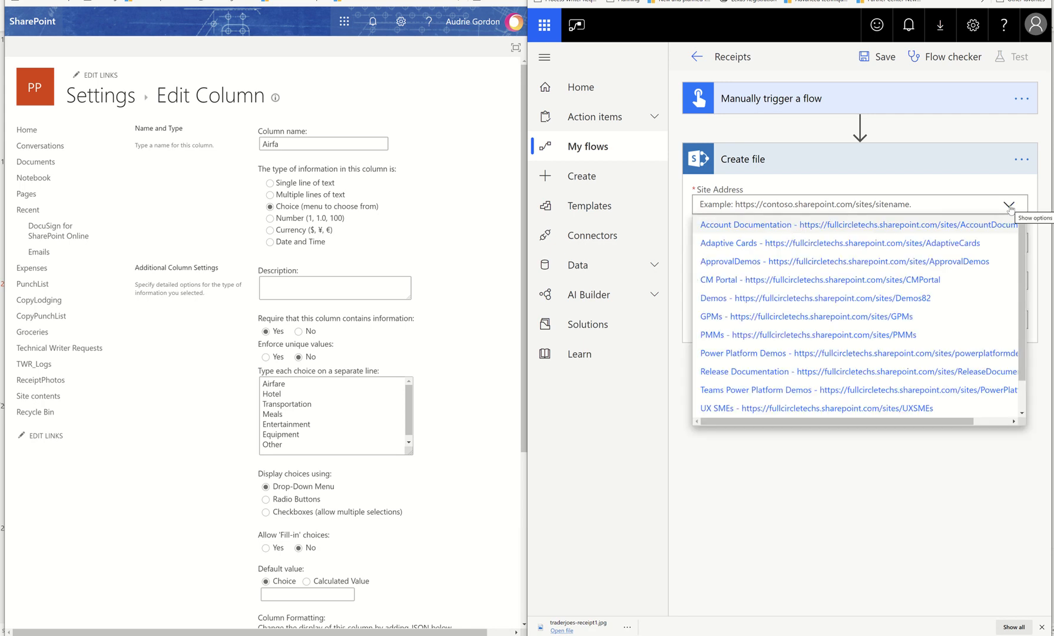
pyautogui.click(764, 353)
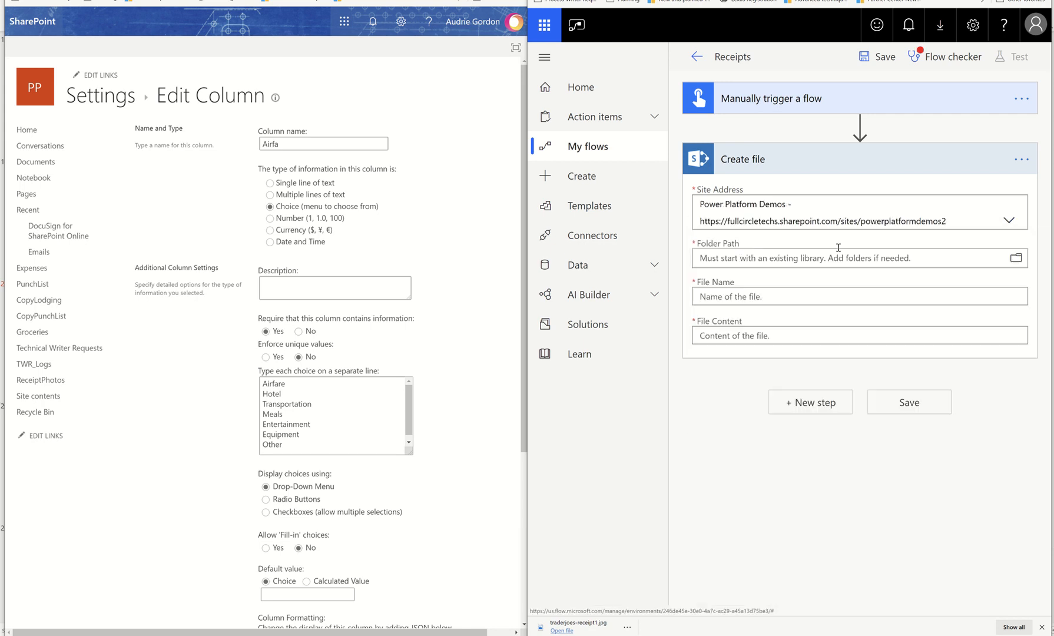
pyautogui.click(1015, 260)
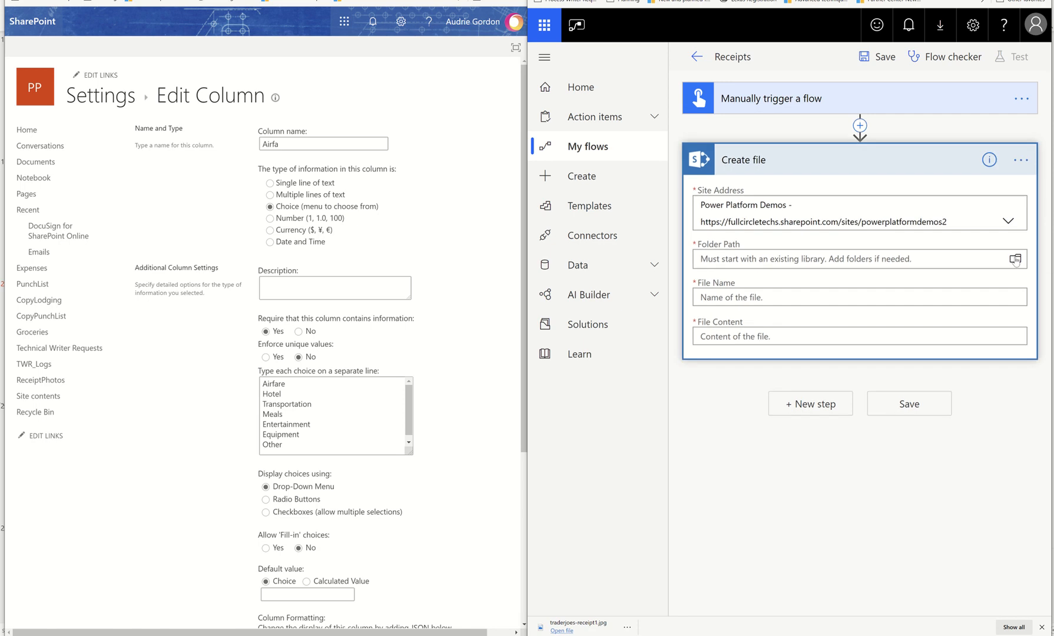
pyautogui.scroll(-3, 922, 465)
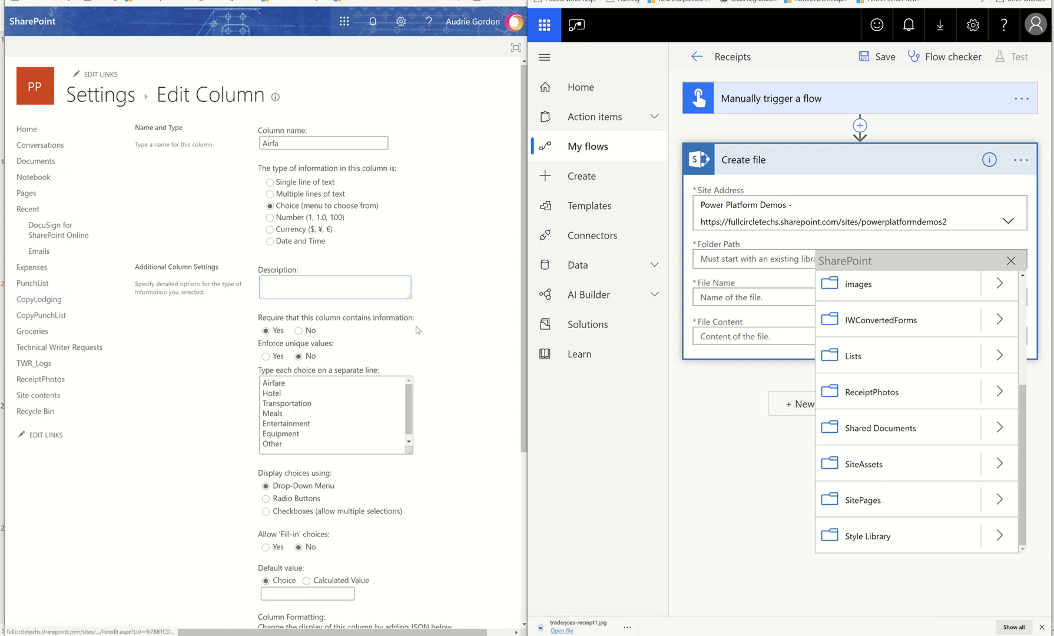
# Step: Switch to SharePoint, leave the column editor without changes and return to the ReceiptPhotos library
pyautogui.scroll(-4, 353, 412)
pyautogui.click(475, 562)
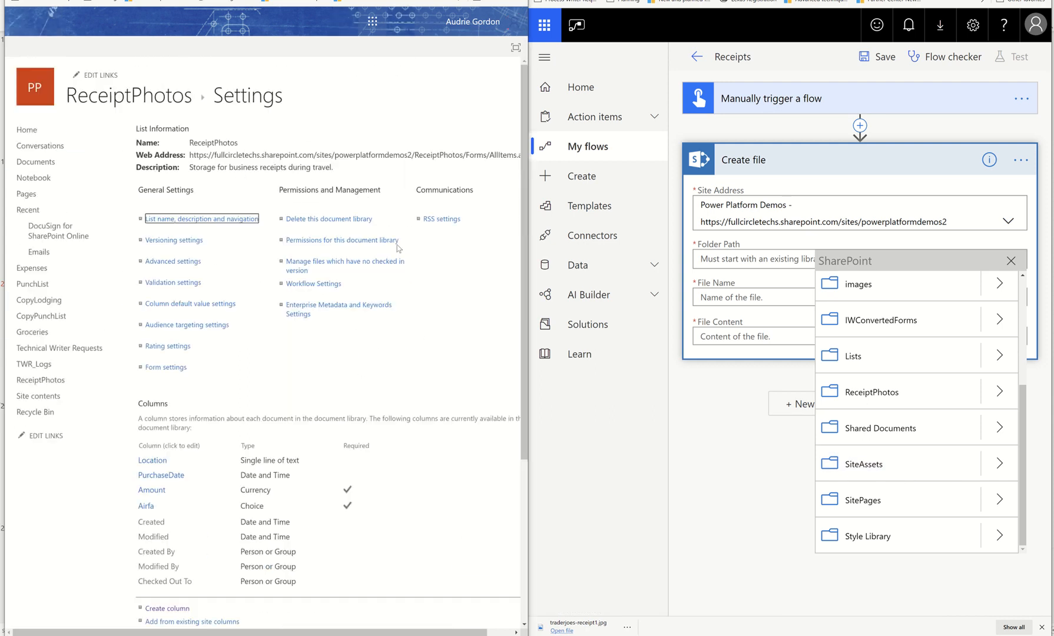
pyautogui.click(152, 105)
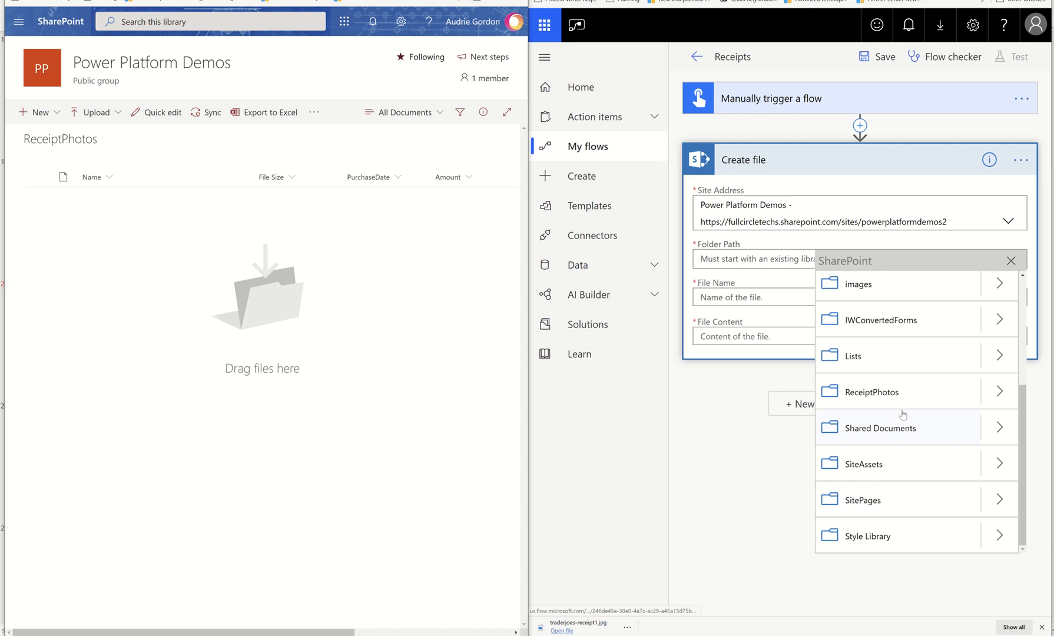
# Step: Set the Create file folder path to /ReceiptPhotos and start the file name with Receipt
pyautogui.click(872, 392)
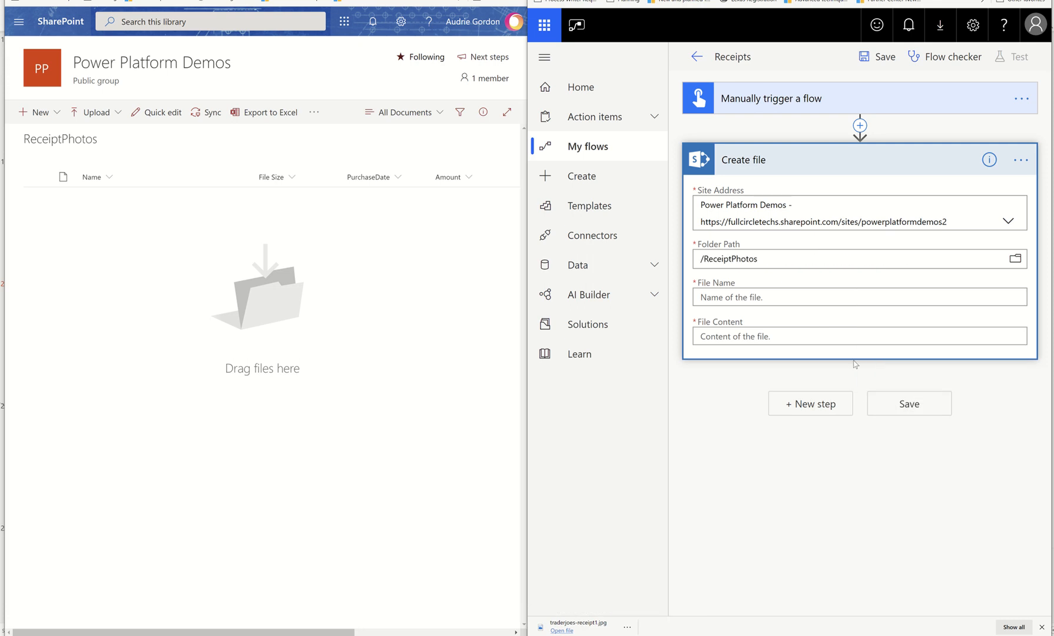
pyautogui.click(721, 296)
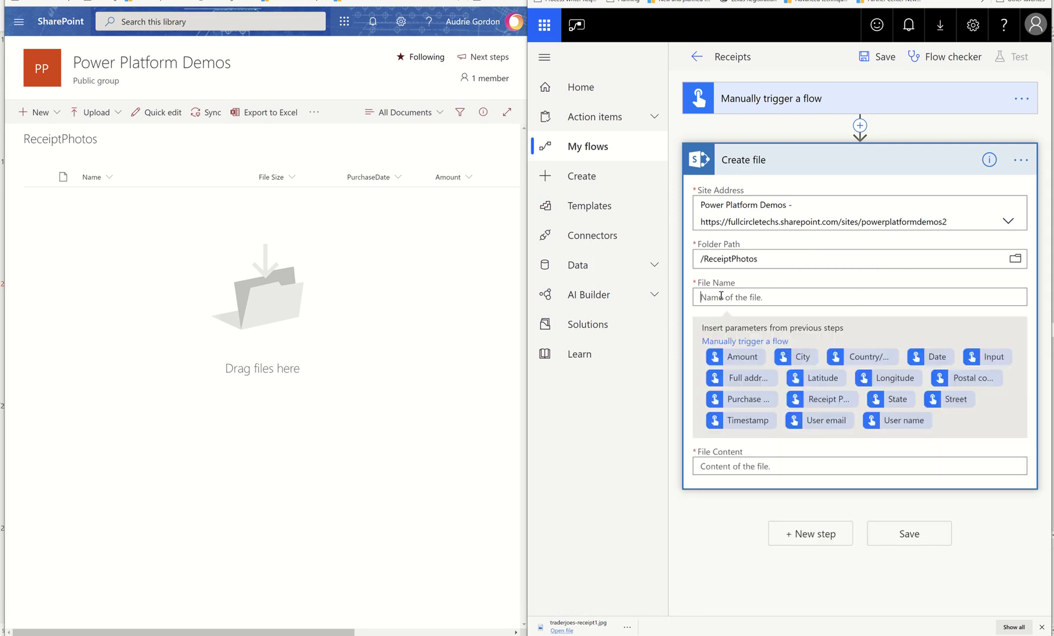
pyautogui.write('Receipt')
# Step: Insert the Date Time action Current time between the manual trigger and the Create file action
pyautogui.click(860, 126)
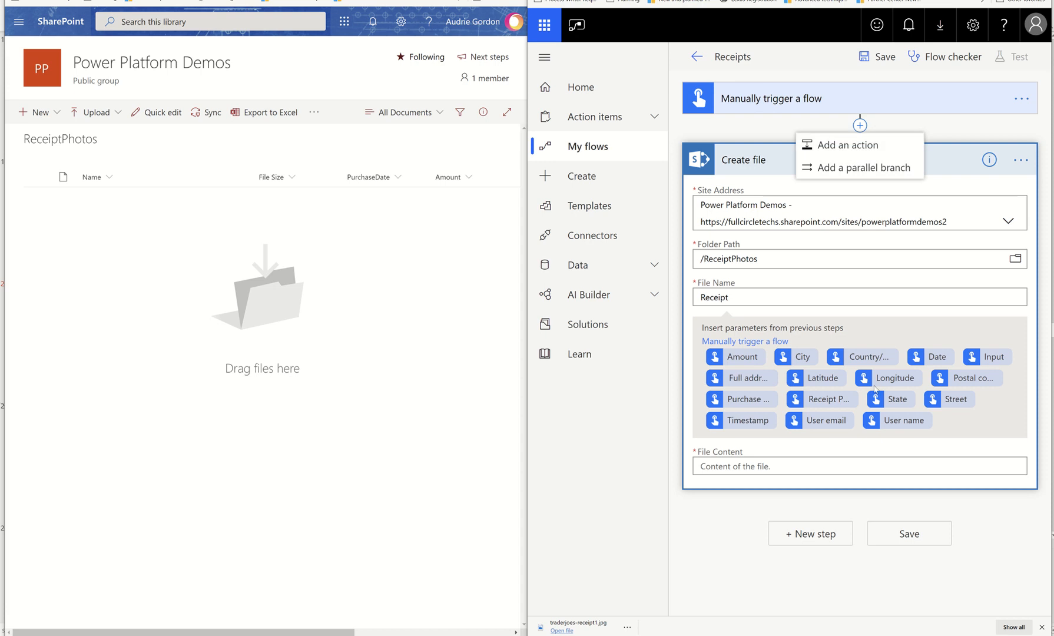
pyautogui.click(845, 146)
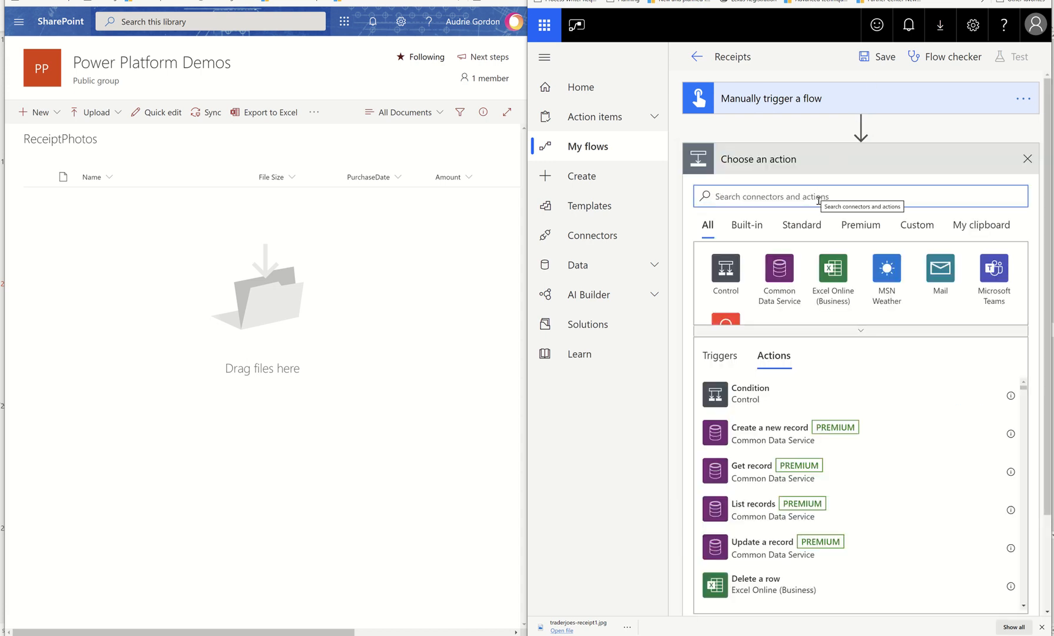
pyautogui.write('date ')
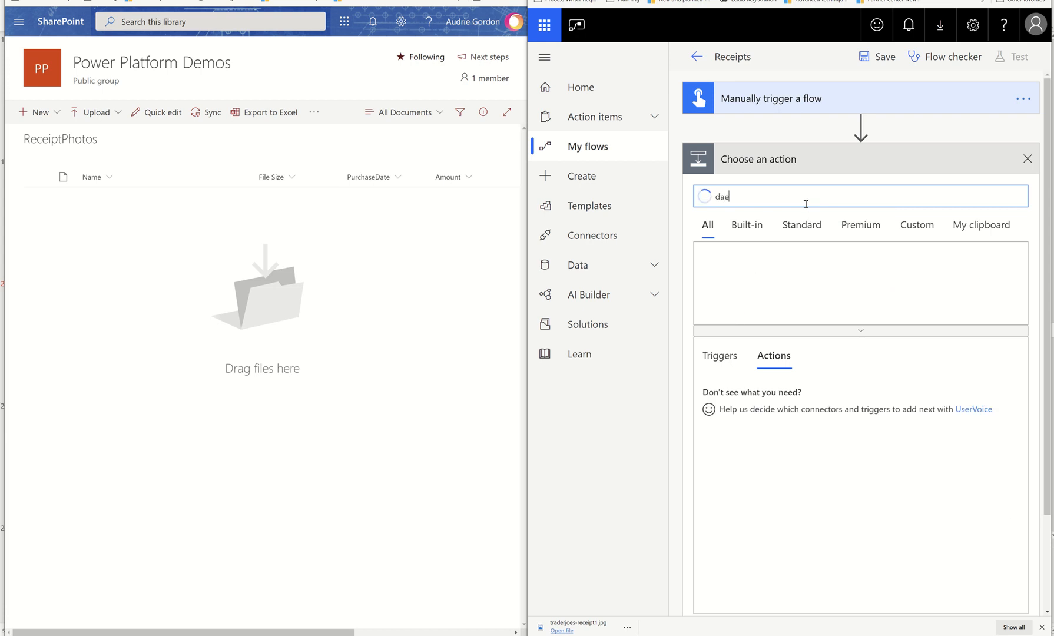
pyautogui.write('time')
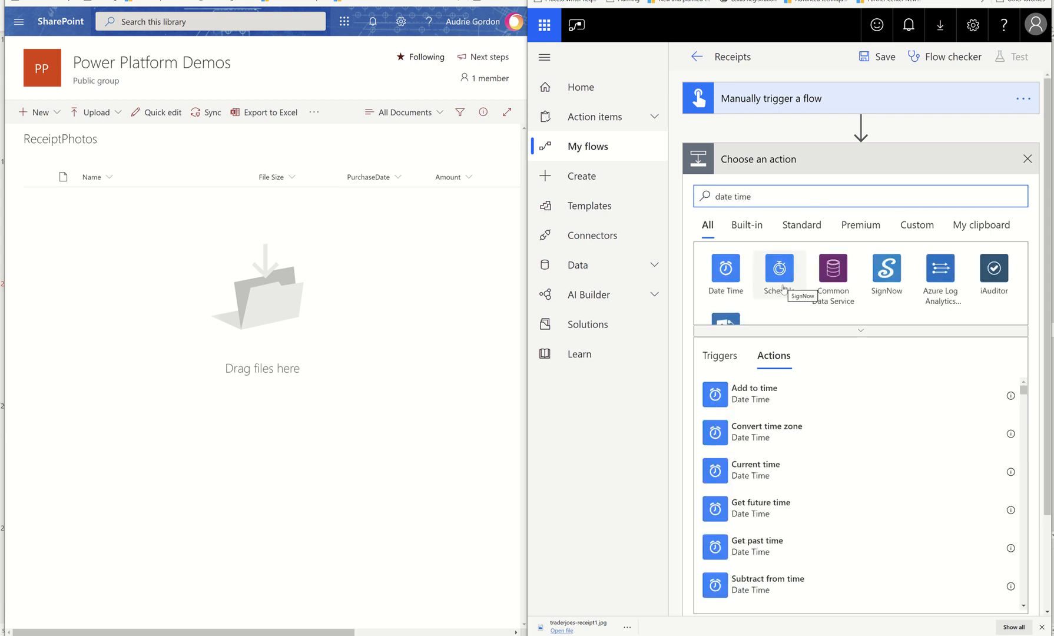
pyautogui.click(757, 473)
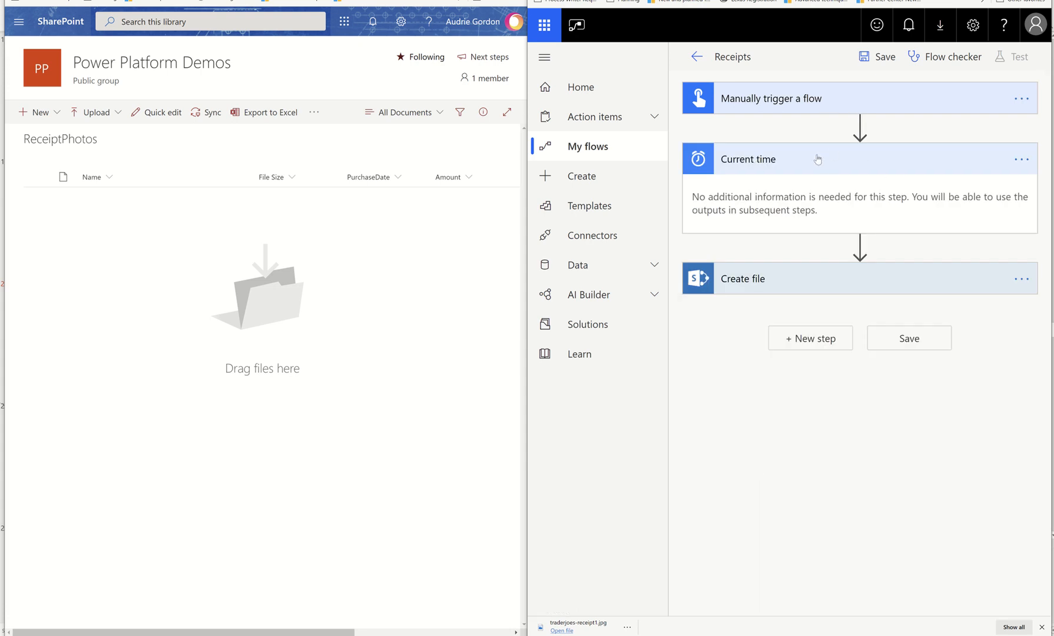
# Step: Complete the Create file name by appending the Current time output and the .png extension after Receipt
pyautogui.click(783, 288)
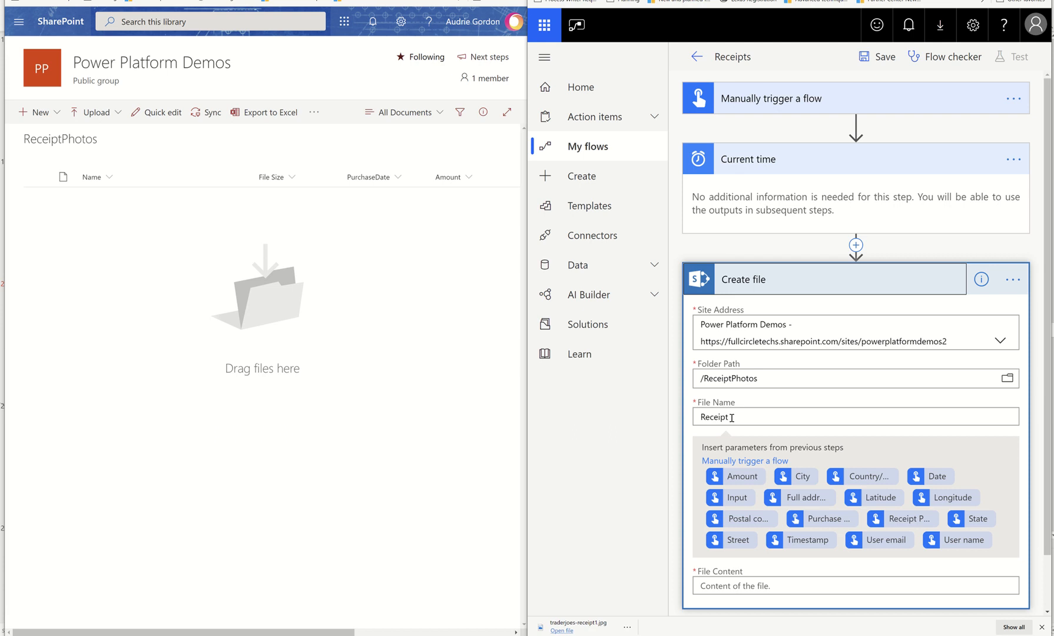
pyautogui.click(748, 479)
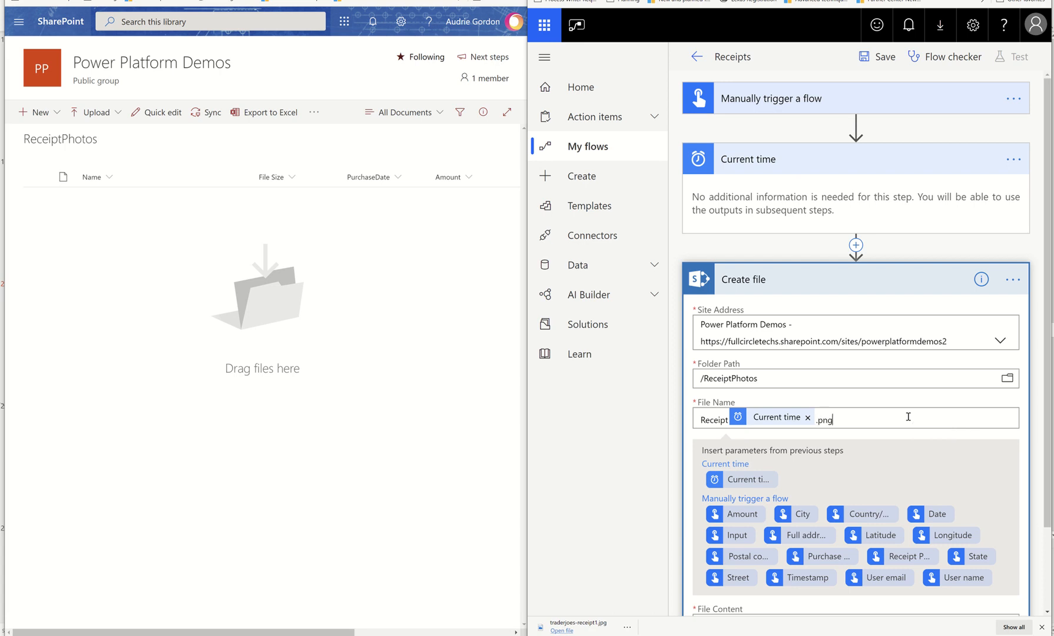
# Step: Widen the Power Automate window, set the File Content to the trigger's Receipt Photo and save the flow
pyautogui.scroll(-2, 908, 416)
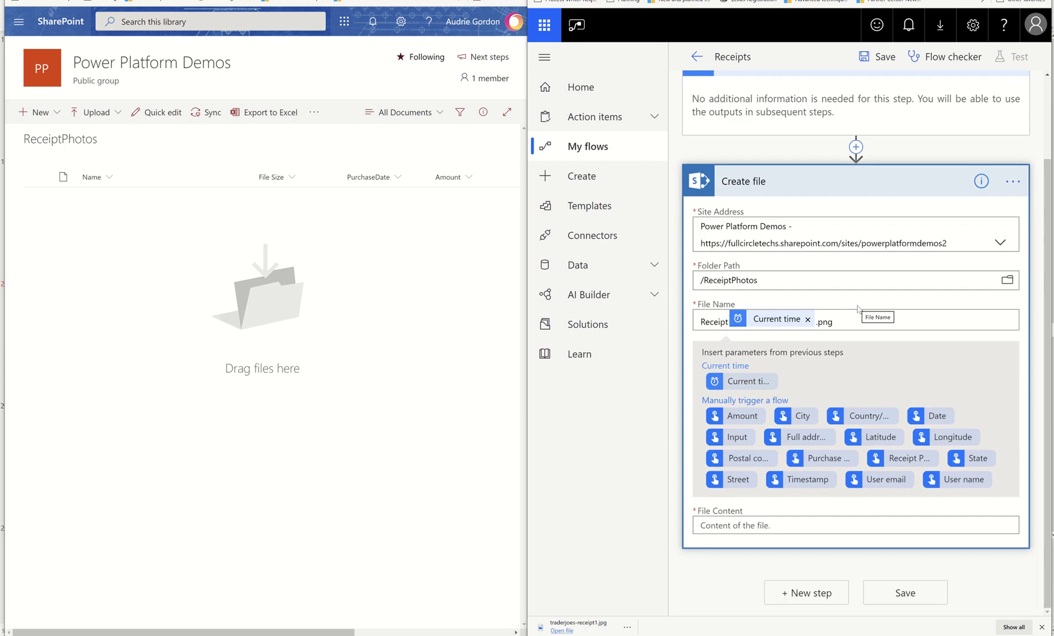
pyautogui.click(724, 526)
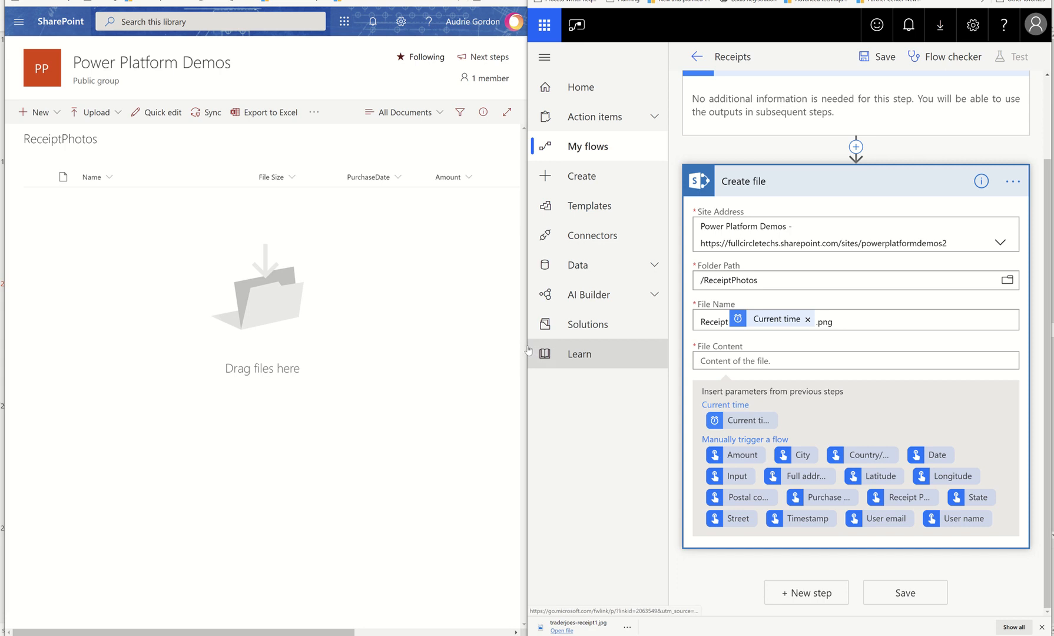
pyautogui.moveTo(524, 347); pyautogui.dragTo(139, 391)
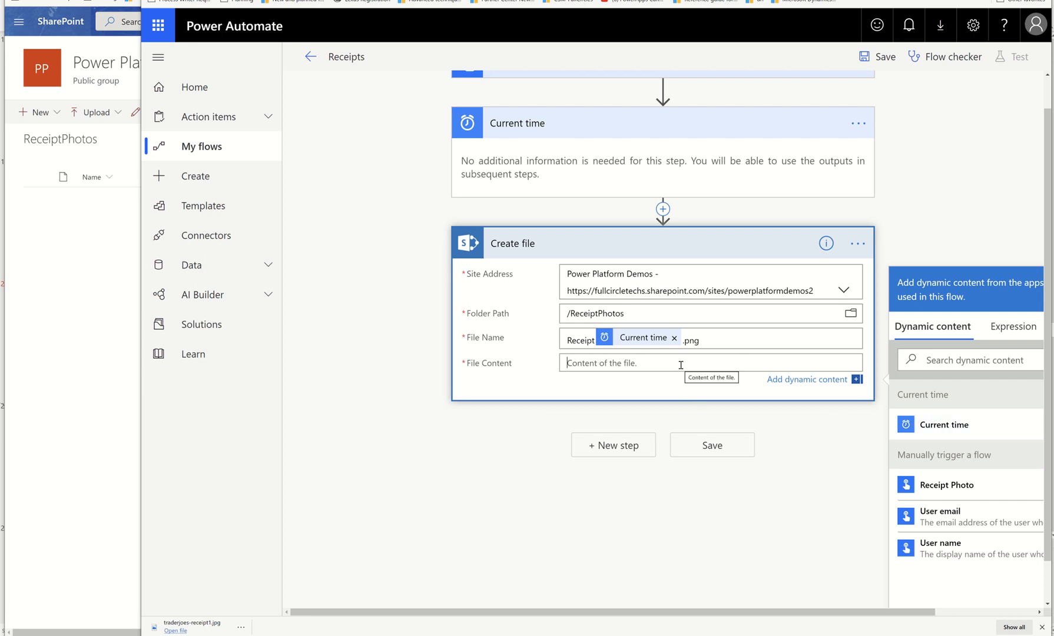
pyautogui.click(936, 492)
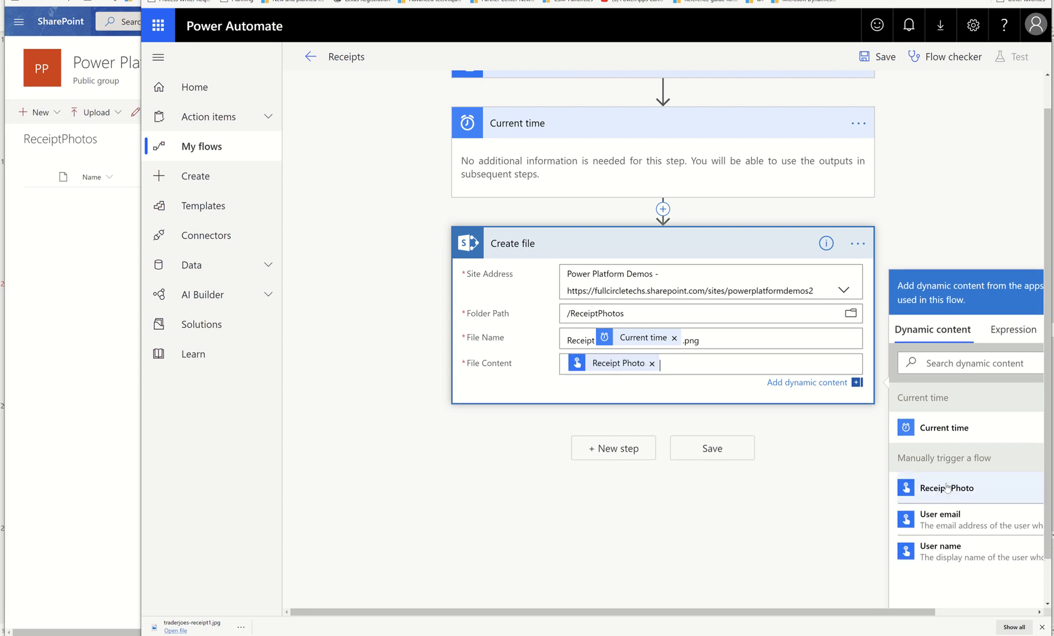
pyautogui.click(678, 445)
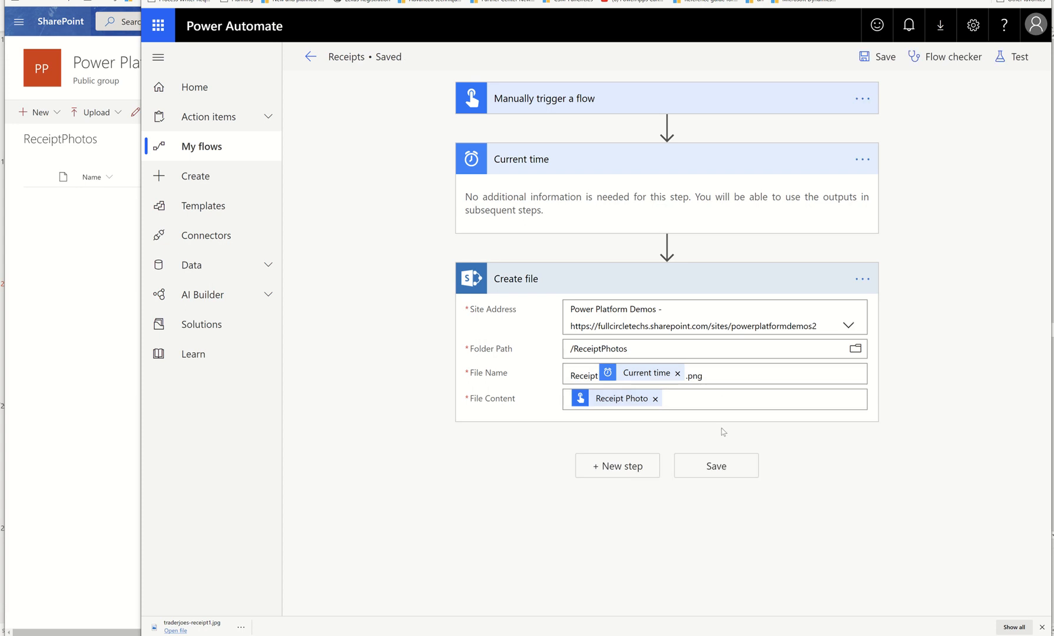
pyautogui.click(711, 471)
# Step: Switch Experimental Features on and back off in the user preferences, save the settings and refresh the site
pyautogui.click(973, 25)
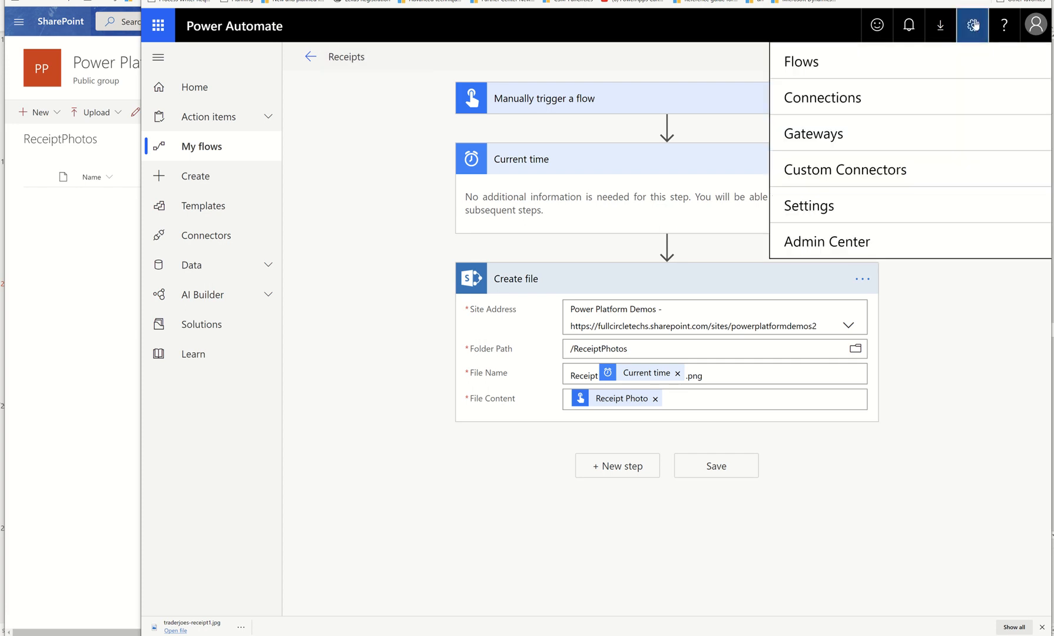
pyautogui.click(832, 206)
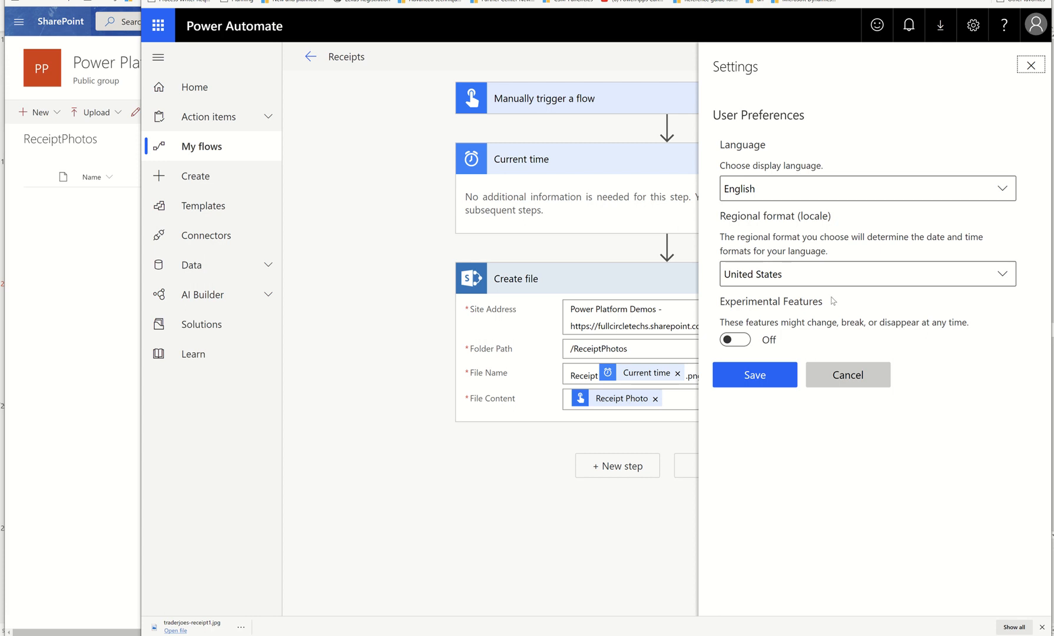
pyautogui.click(741, 338)
pyautogui.click(740, 338)
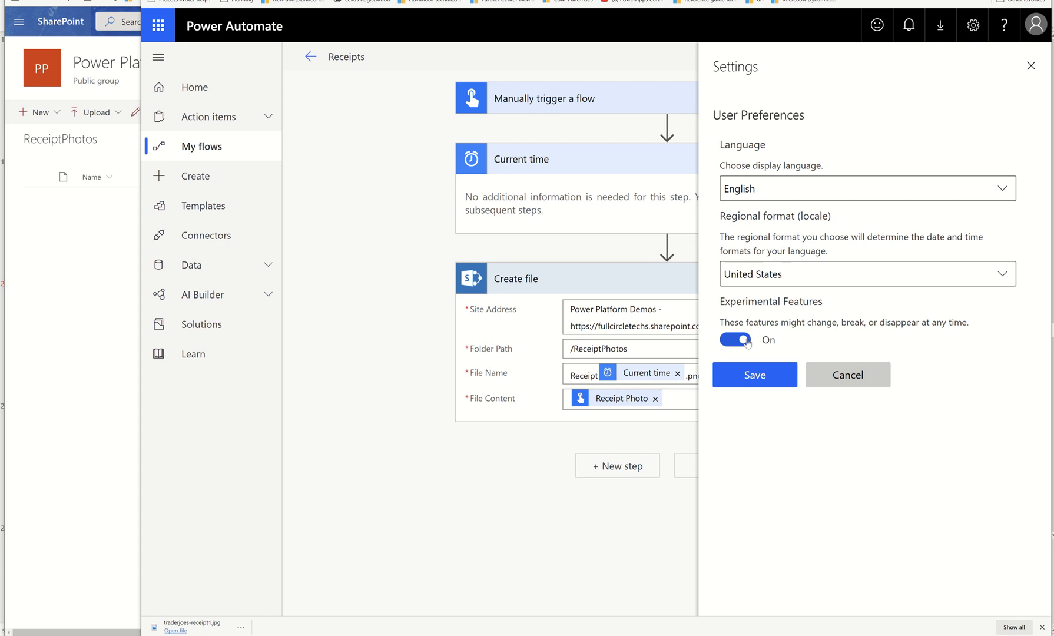
pyautogui.click(747, 342)
pyautogui.click(771, 378)
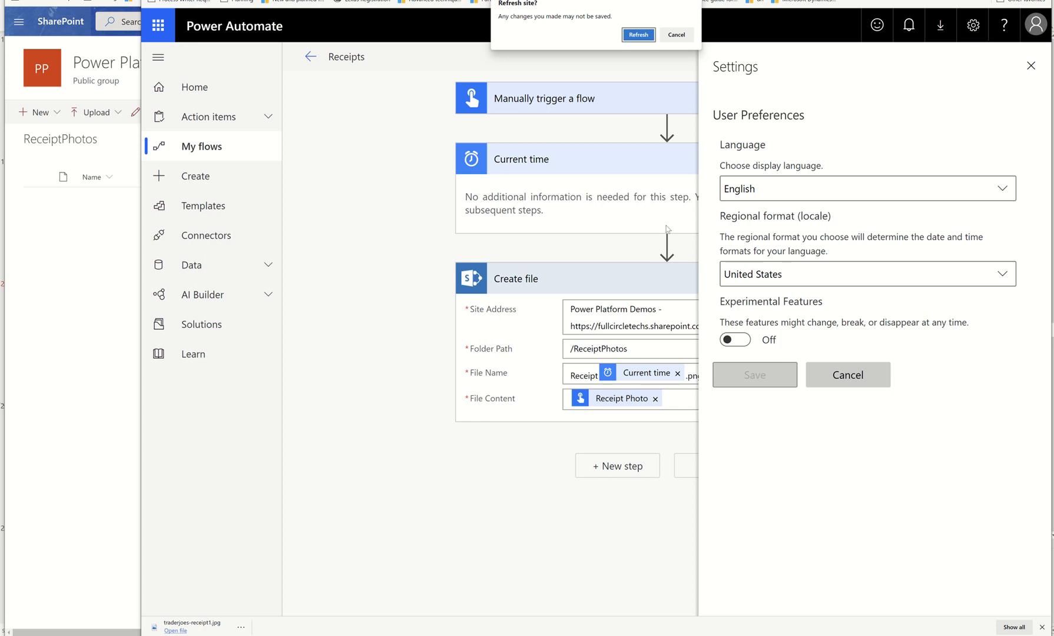
pyautogui.click(637, 35)
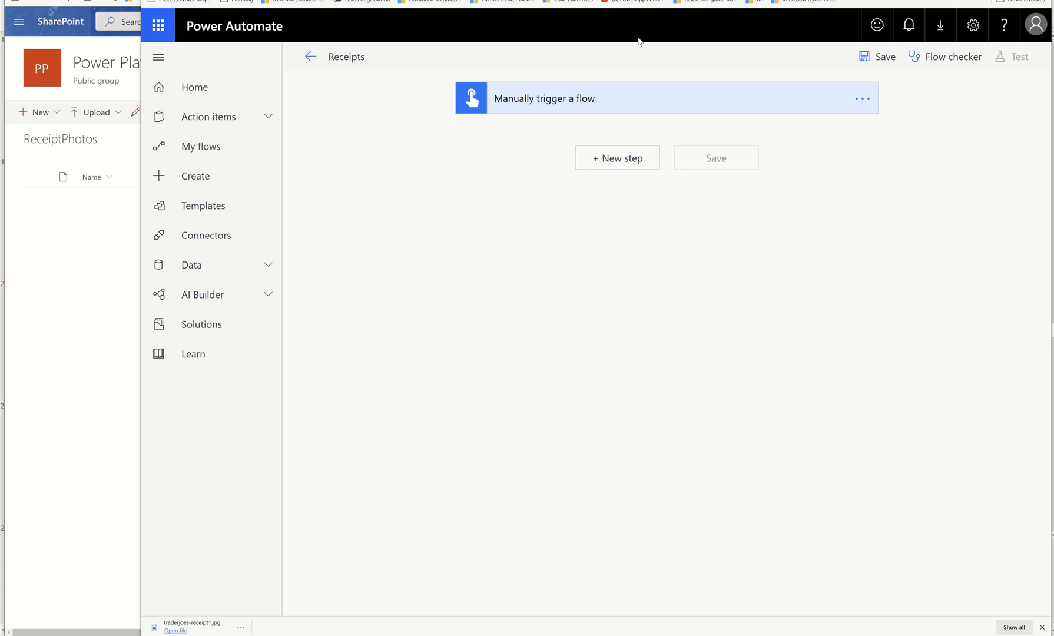
# Step: Leave the reloaded editor for the list of own flows and reopen the Receipts flow for editing
pyautogui.click(179, 148)
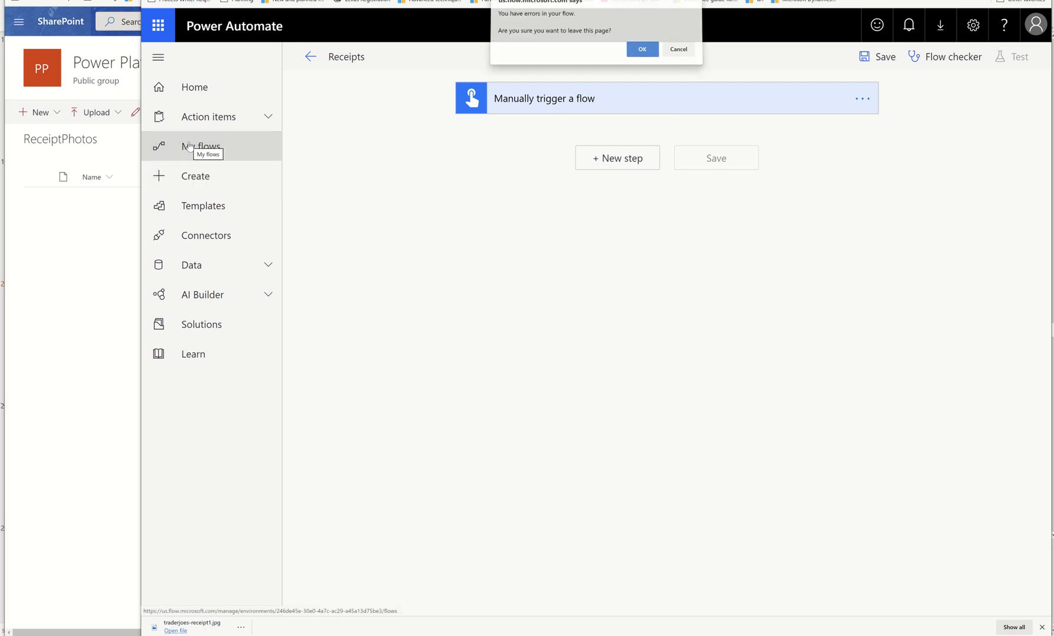
pyautogui.click(642, 51)
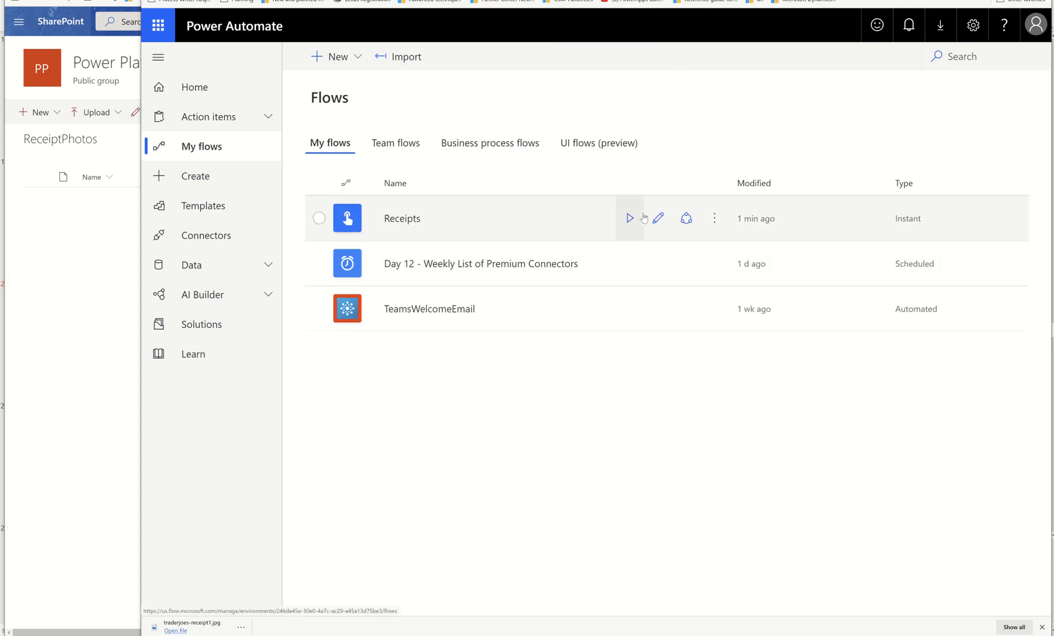
pyautogui.click(658, 218)
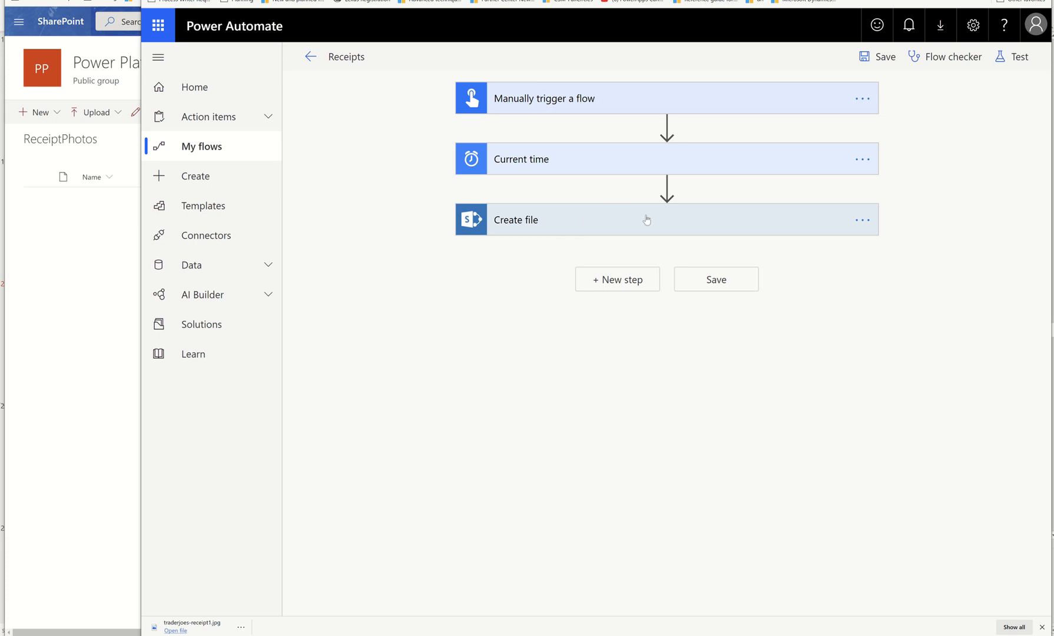
# Step: Add a new step below Create file, search the connectors for sharepoint and open the SharePoint connector's actions
pyautogui.click(624, 287)
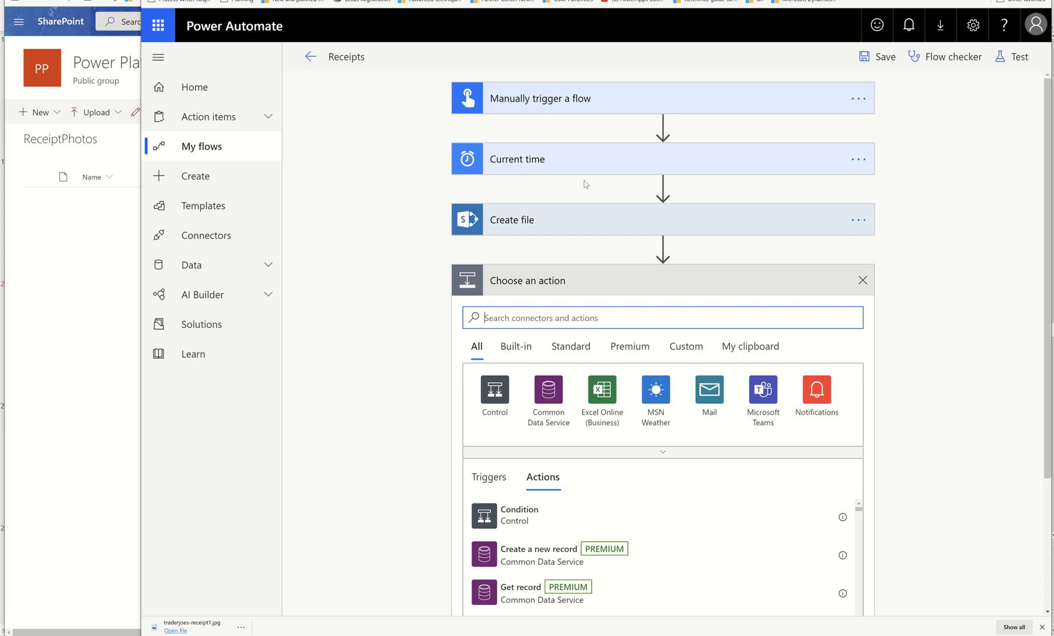
pyautogui.click(575, 233)
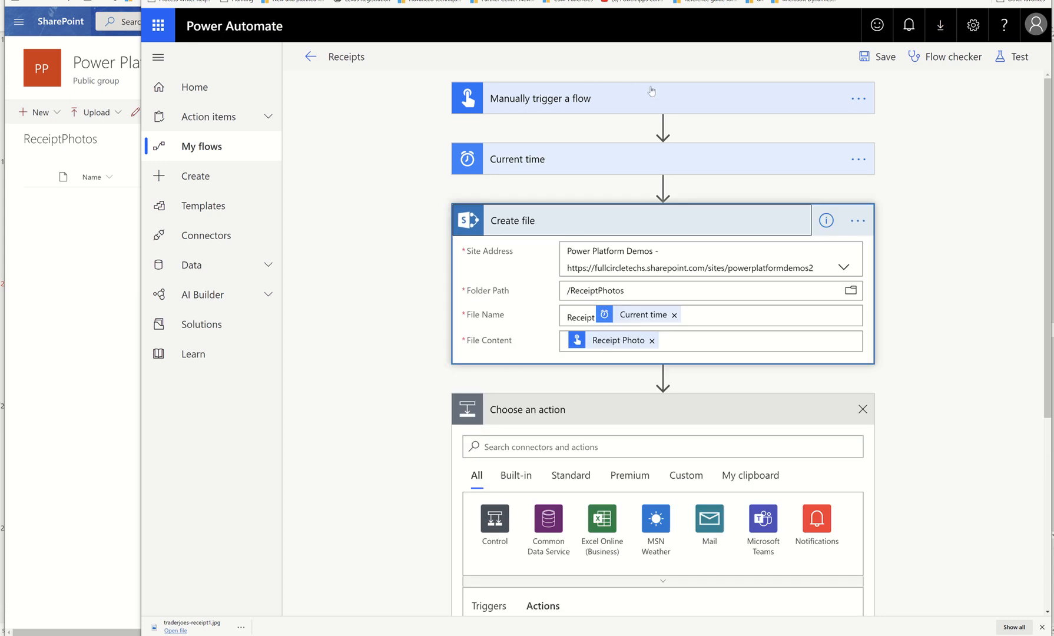
pyautogui.scroll(-1, 648, 356)
pyautogui.scroll(-2, 648, 357)
pyautogui.click(591, 291)
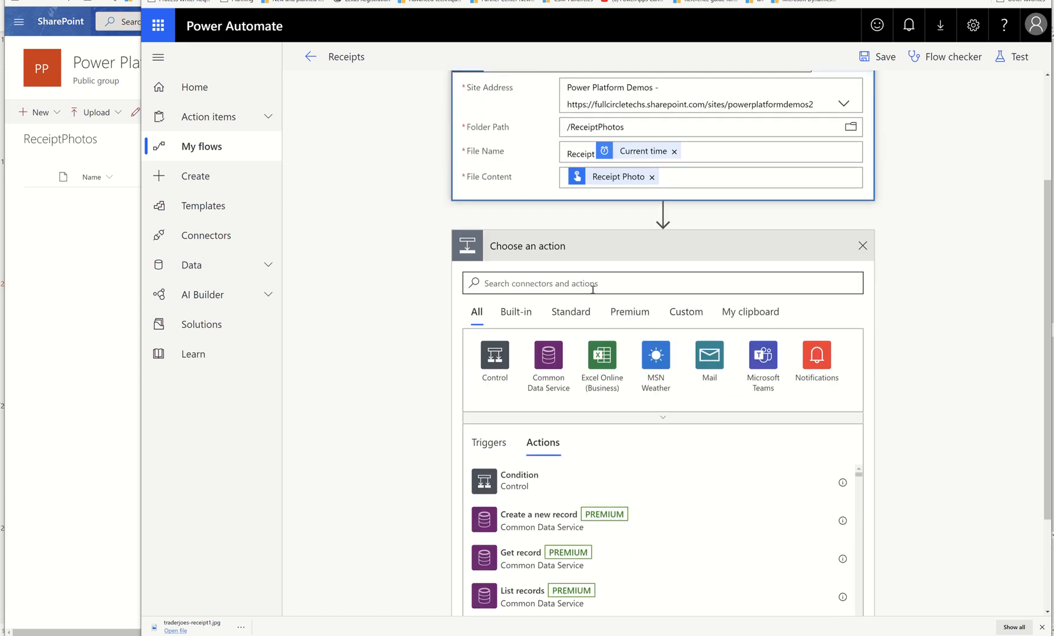
pyautogui.write('share')
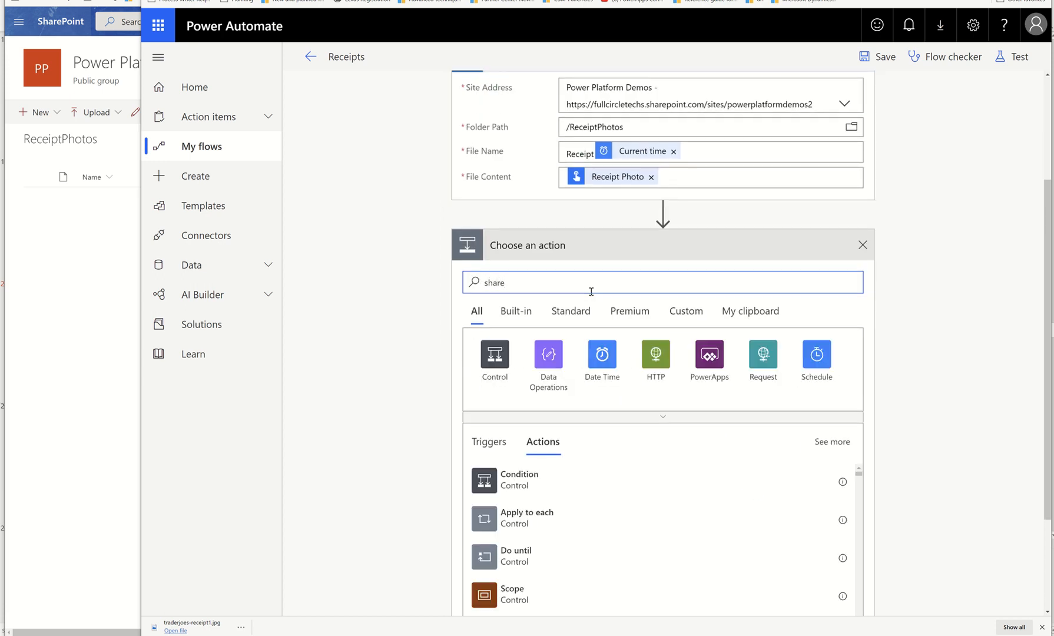
pyautogui.write('poit')
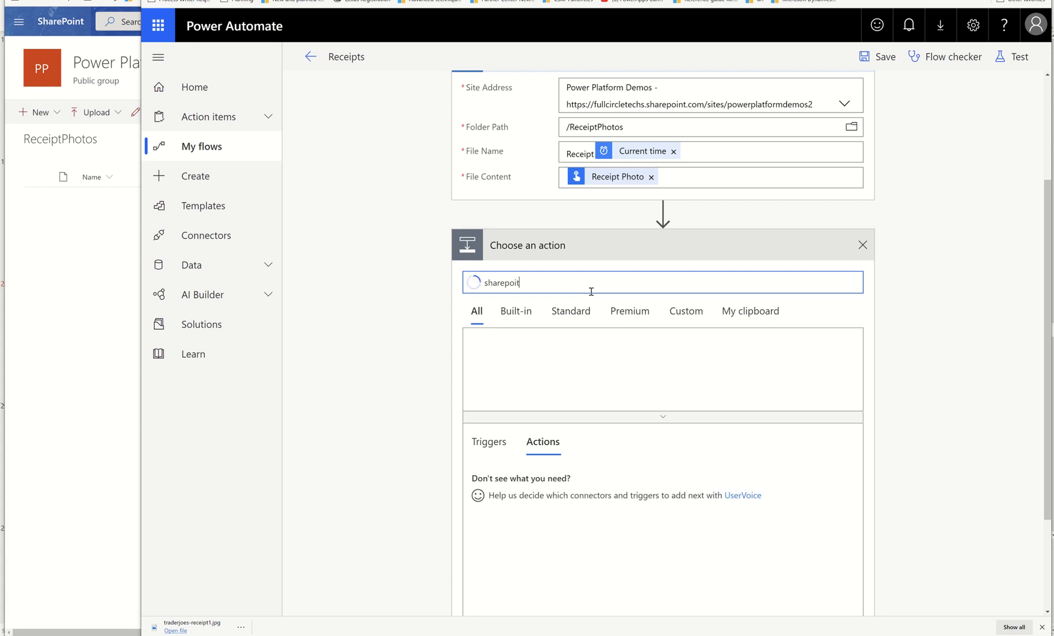
pyautogui.press('BackSpace')
pyautogui.write('nt')
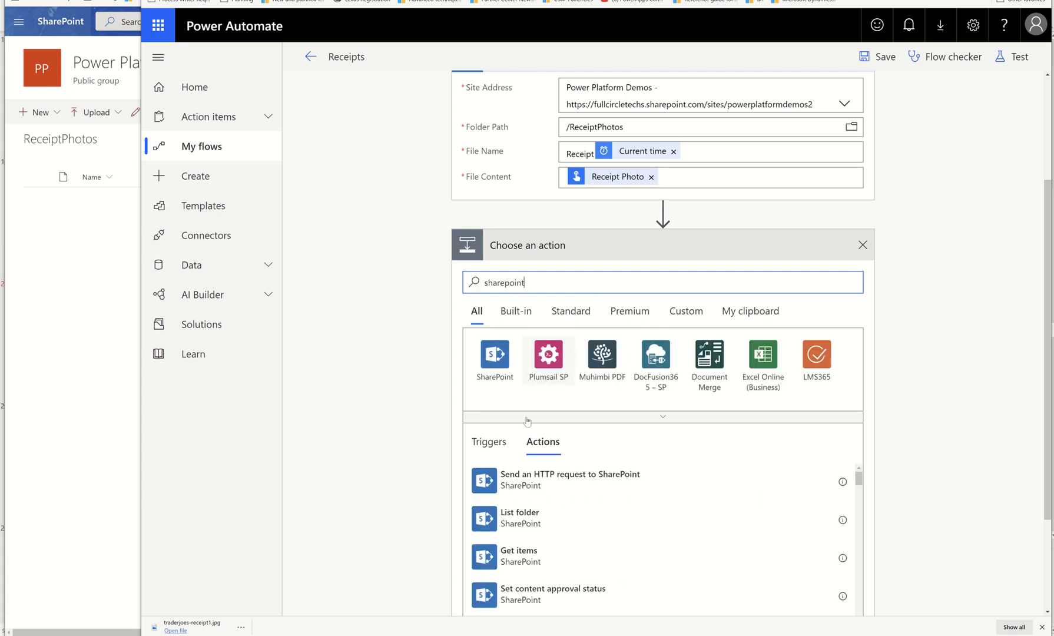
pyautogui.click(498, 376)
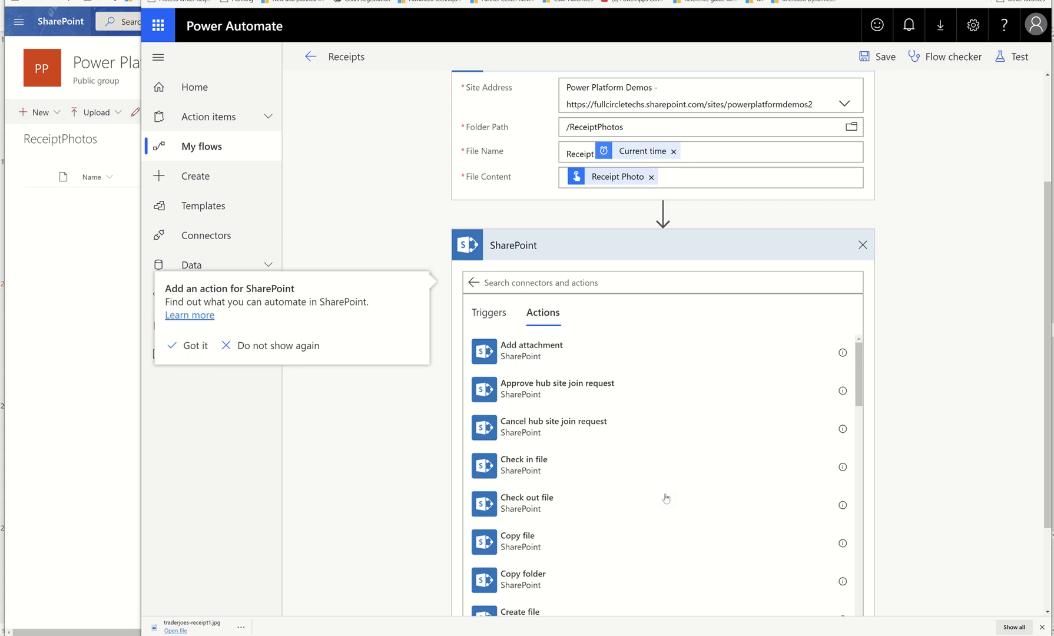
# Step: Find the Update file properties action among the SharePoint actions and add it to the flow
pyautogui.scroll(-5, 666, 499)
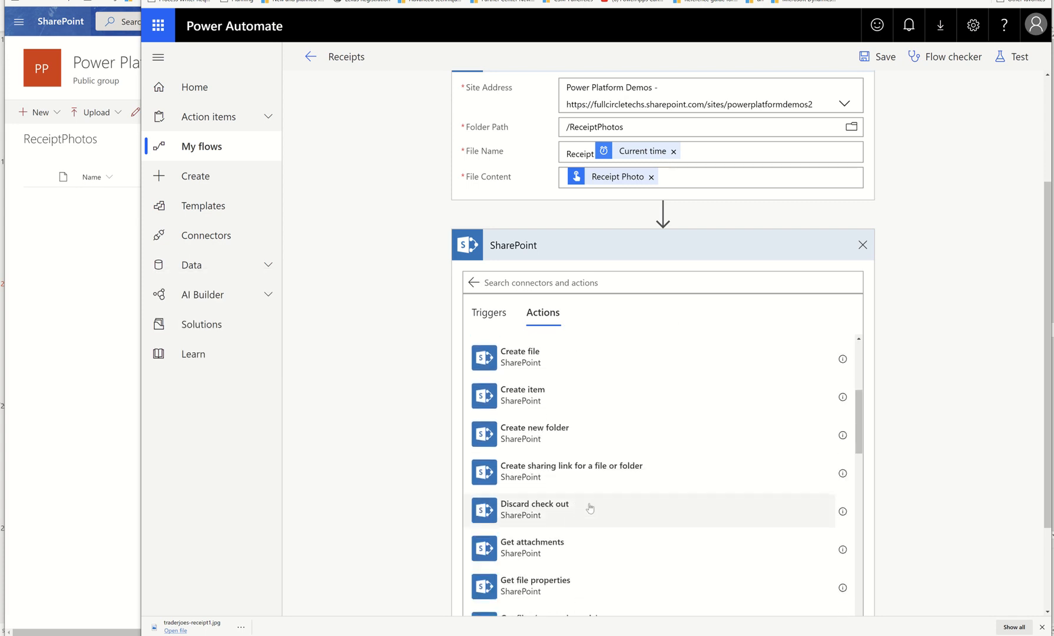
pyautogui.scroll(-1, 590, 507)
pyautogui.scroll(1, 523, 368)
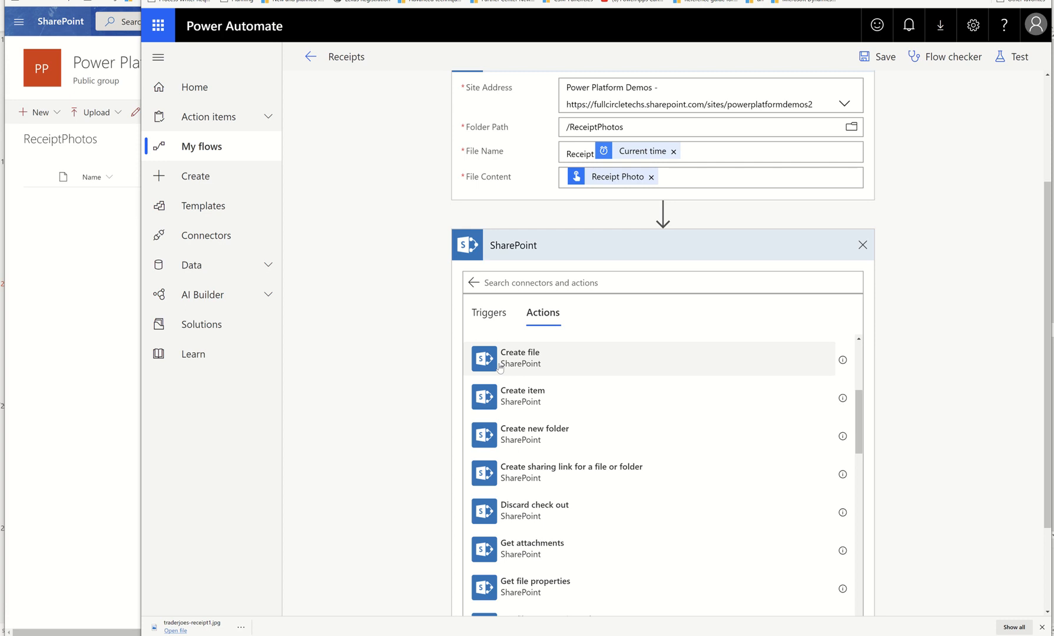
pyautogui.scroll(-10, 608, 434)
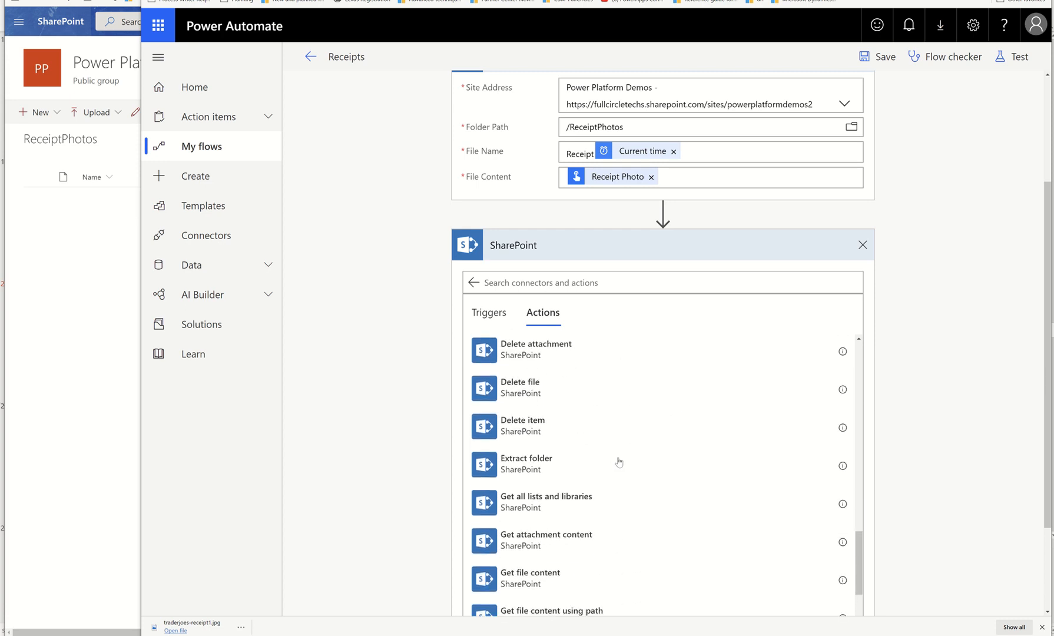
pyautogui.scroll(-8, 619, 463)
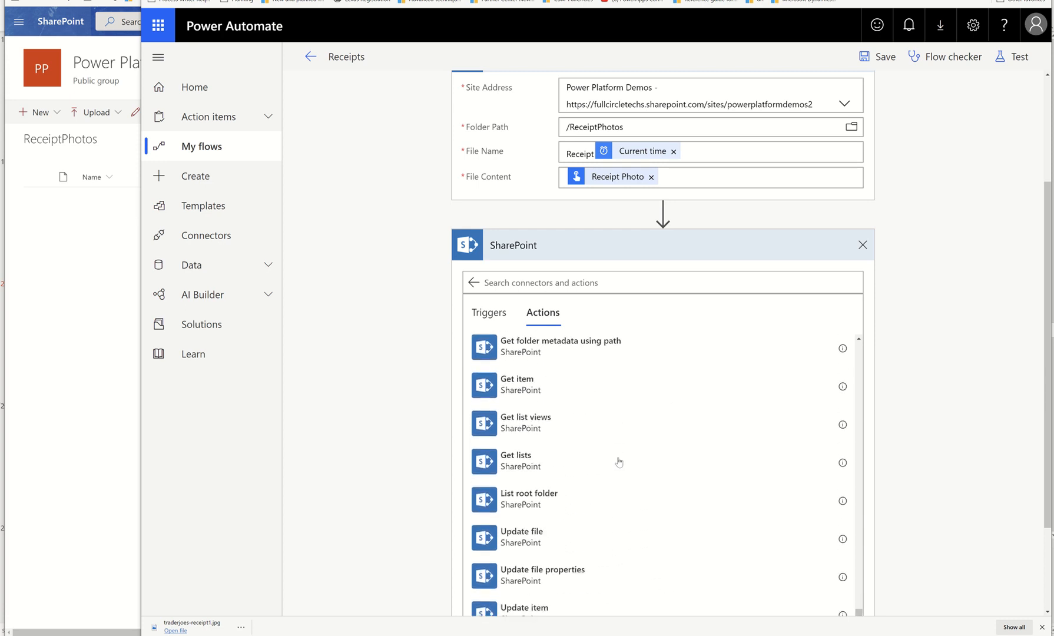
pyautogui.scroll(-1, 559, 576)
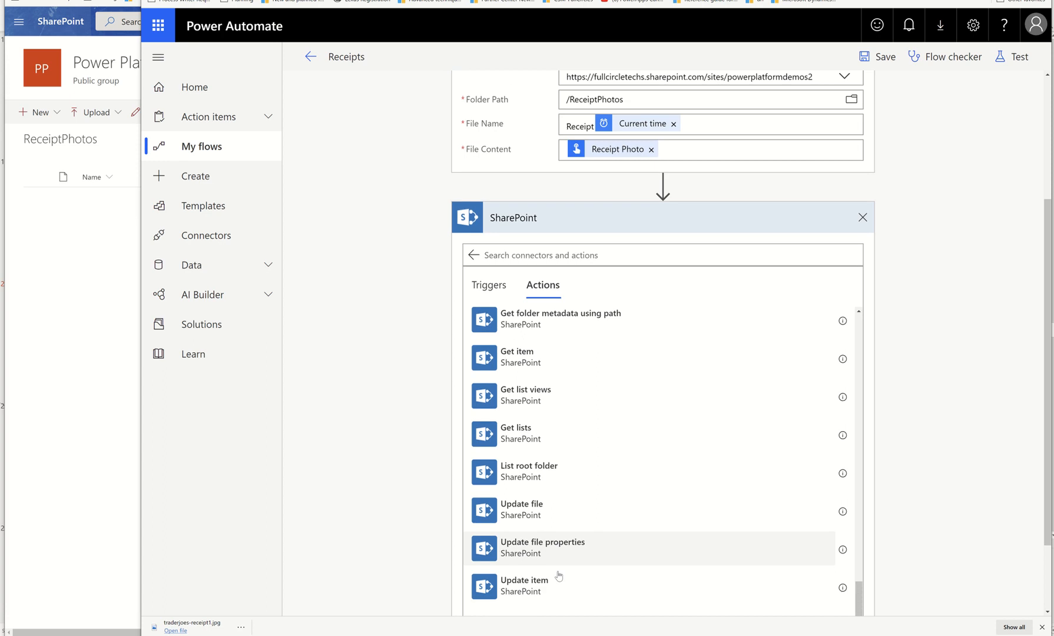
pyautogui.scroll(-2, 559, 576)
pyautogui.click(585, 499)
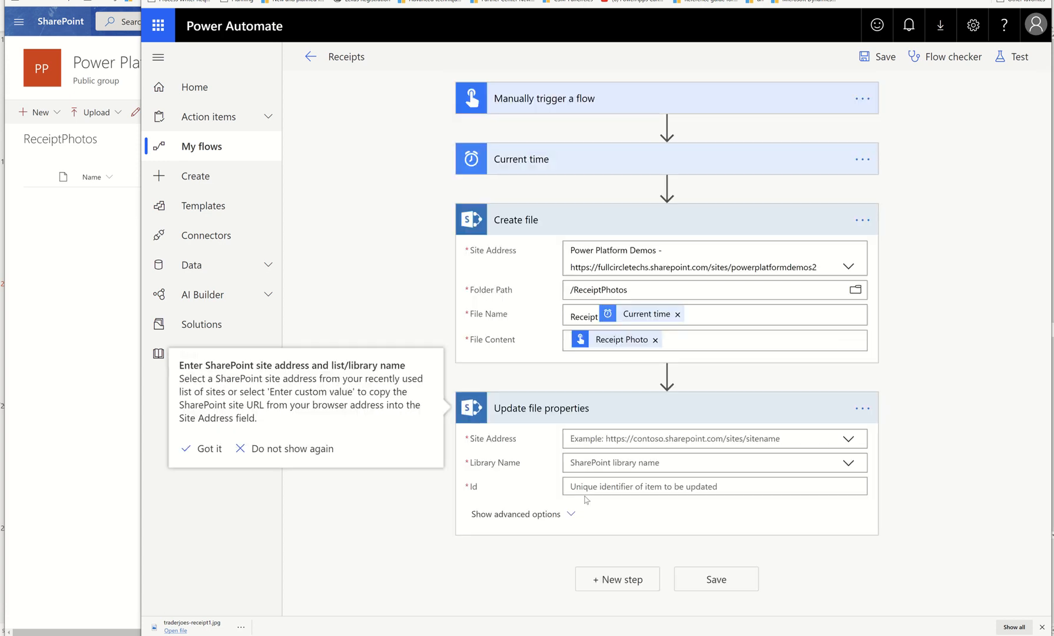
# Step: Set the Site Address of Update file properties to the Power Platform Demos site
pyautogui.click(848, 439)
pyautogui.scroll(-1, 662, 556)
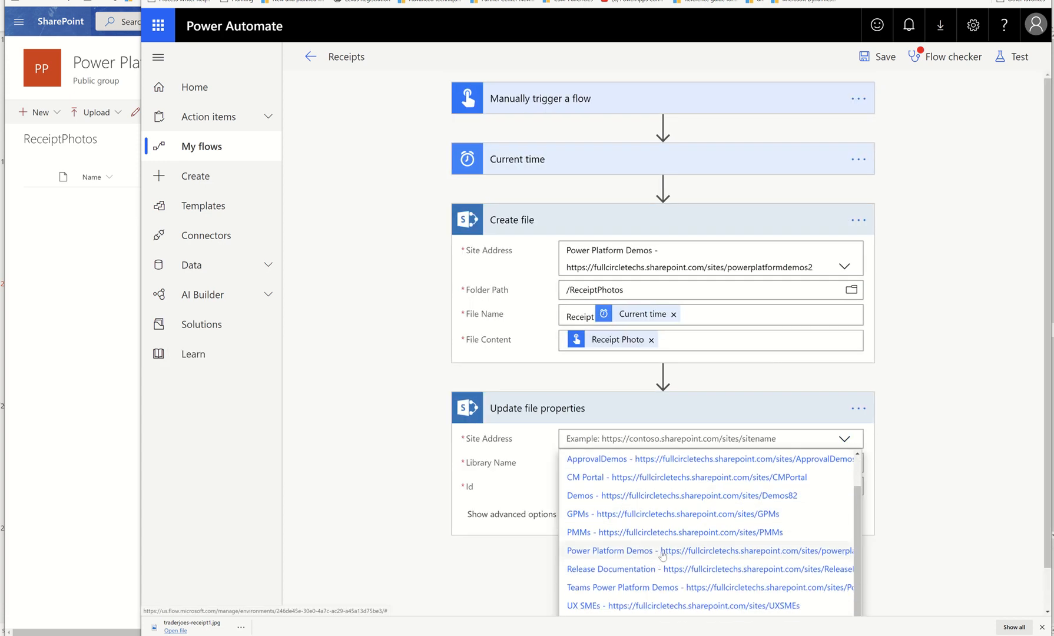
pyautogui.click(662, 551)
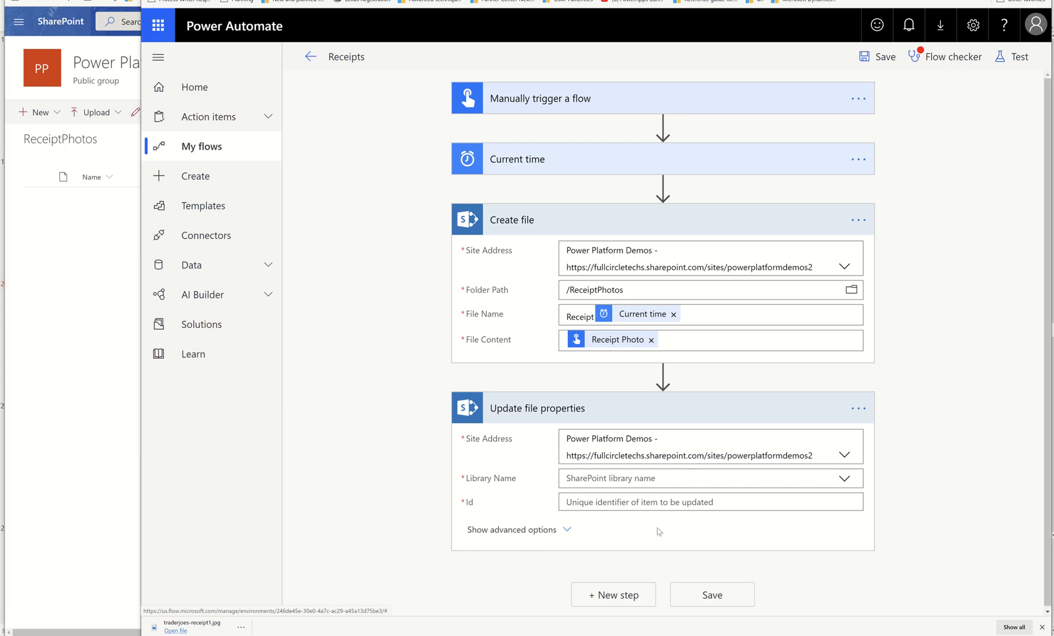
# Step: Compare the library choices of Update file properties with the SharePoint folders offered for the Create file folder path
pyautogui.click(838, 485)
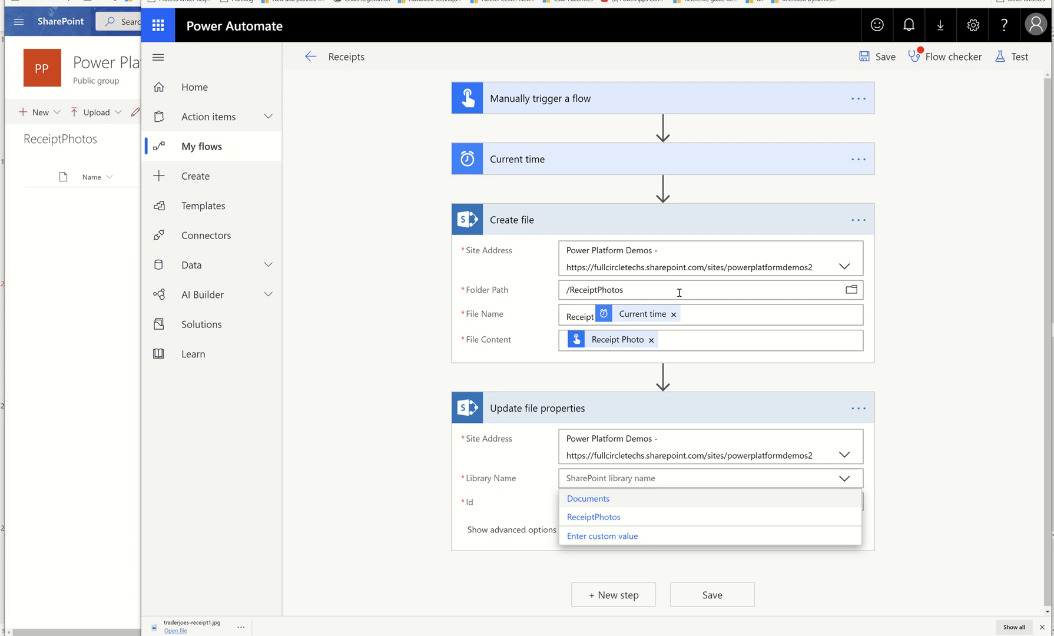
pyautogui.click(852, 291)
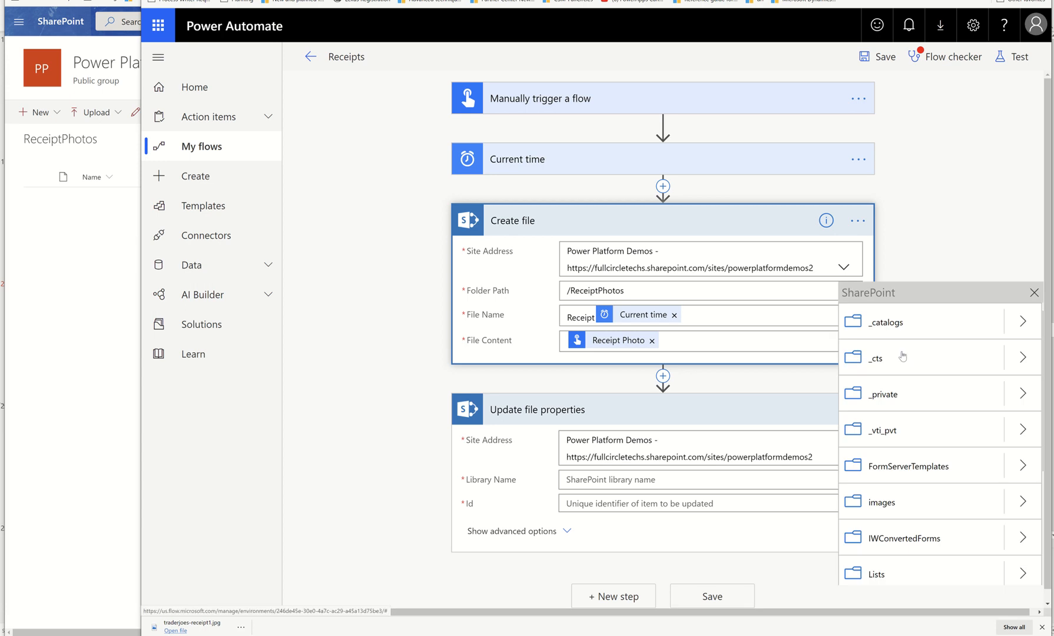
pyautogui.scroll(-3, 935, 492)
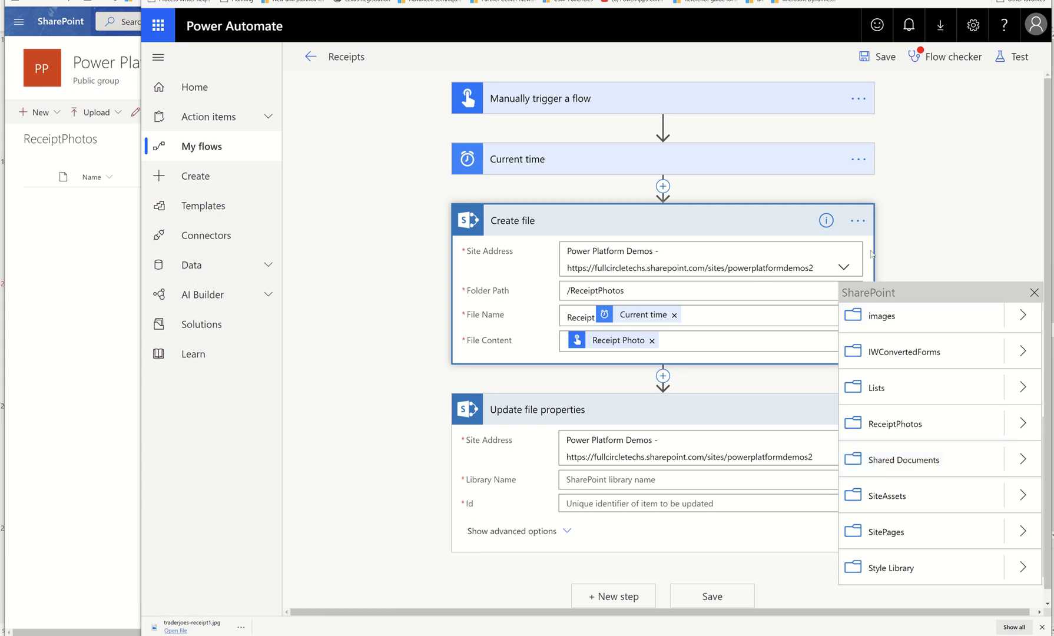
pyautogui.click(1035, 293)
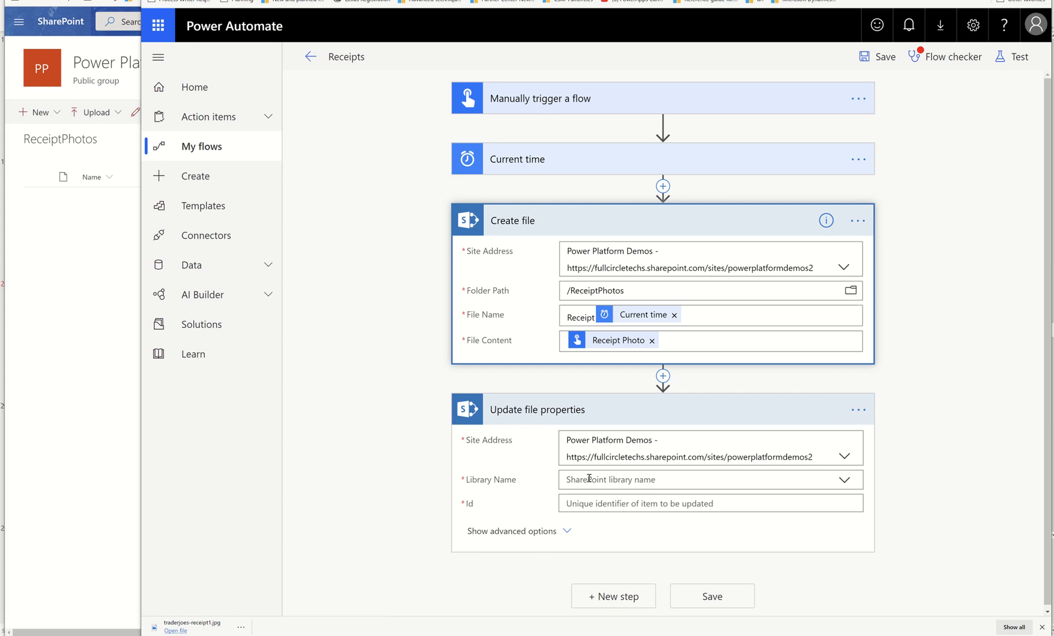
# Step: Set the Library Name of Update file properties to ReceiptPhotos and its Id to the ItemId output of Create file
pyautogui.click(846, 481)
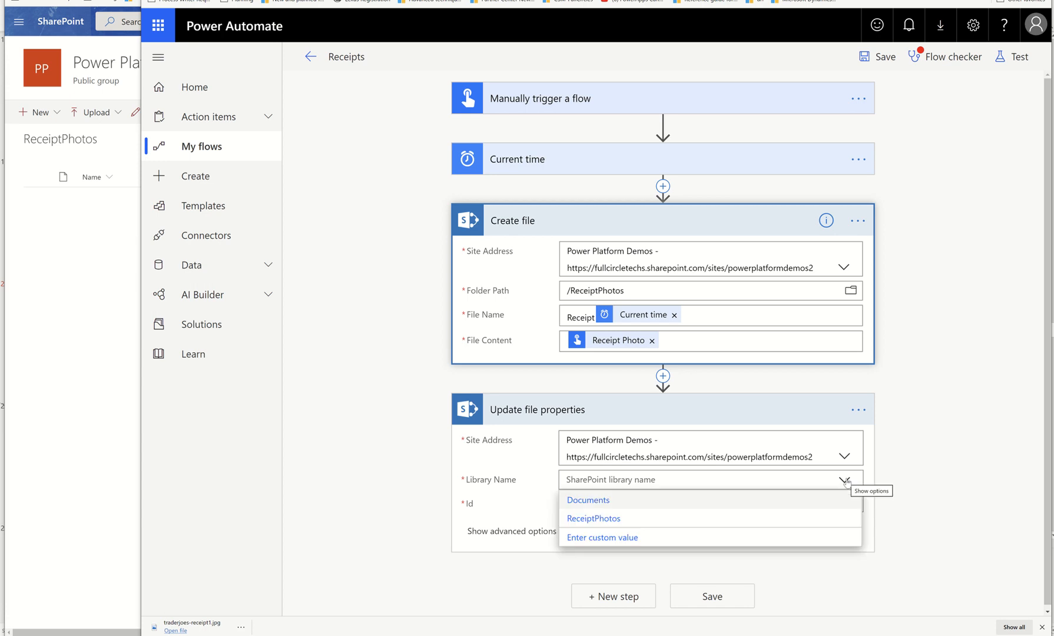
pyautogui.click(594, 520)
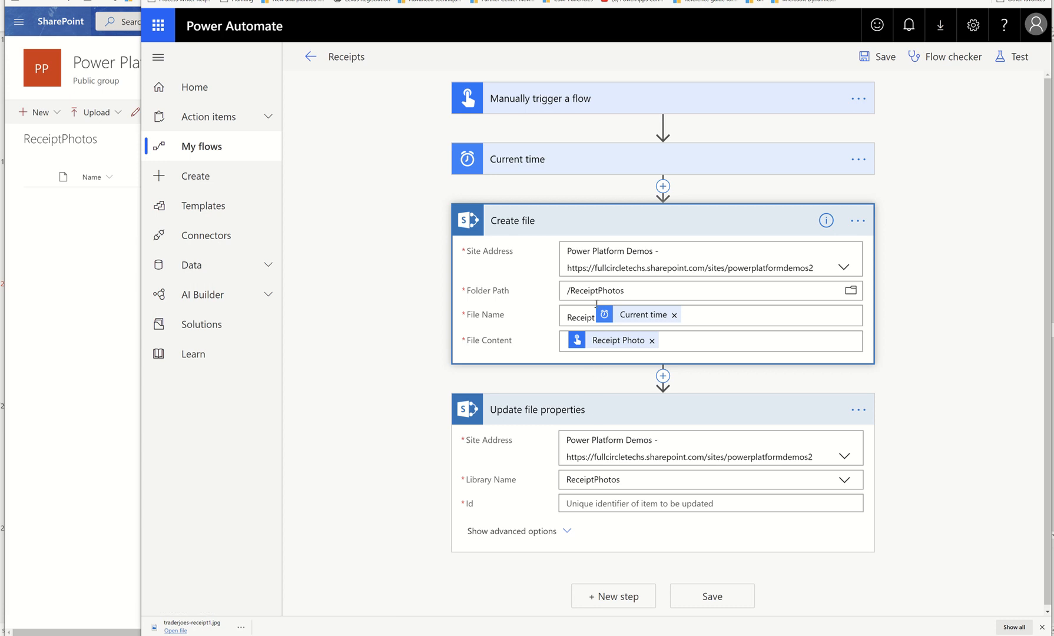
pyautogui.scroll(-2, 640, 474)
pyautogui.click(593, 405)
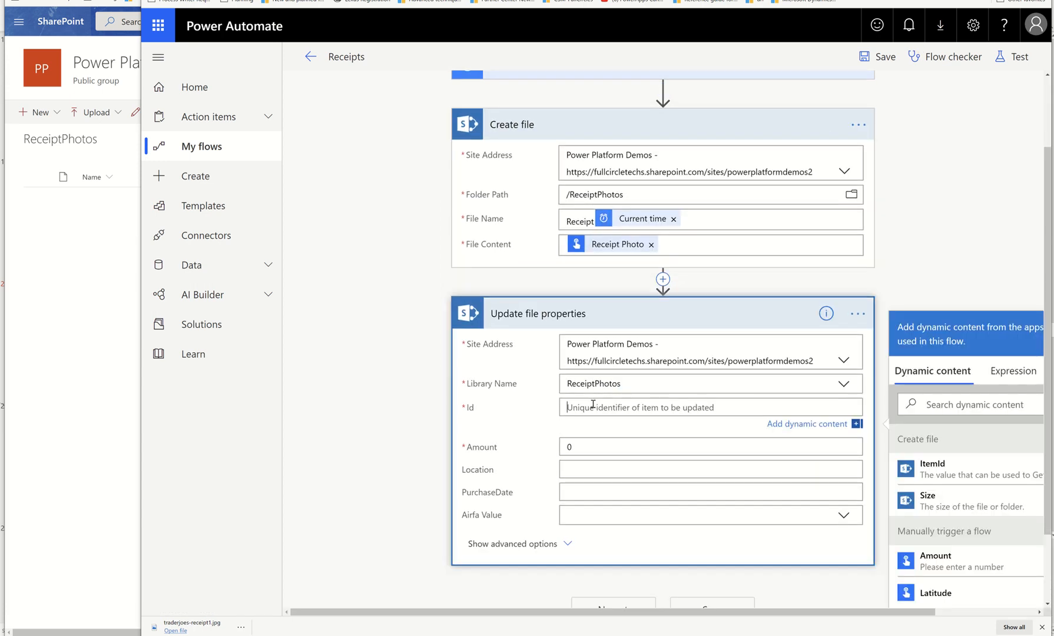
pyautogui.click(937, 468)
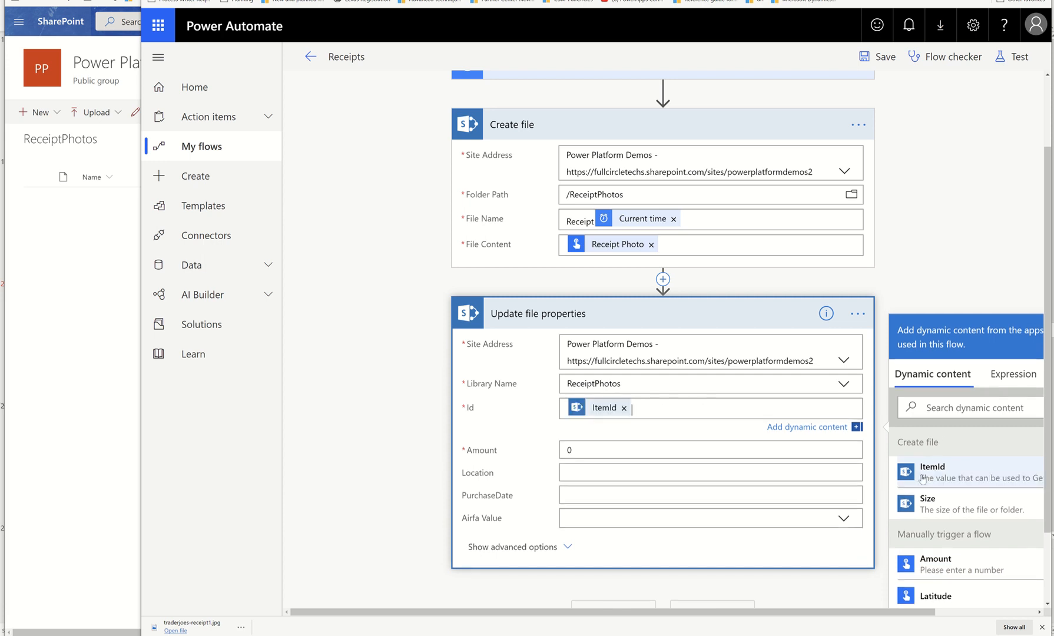
# Step: Replace the default 0 in the Amount field of Update file properties with the trigger's Amount
pyautogui.click(580, 451)
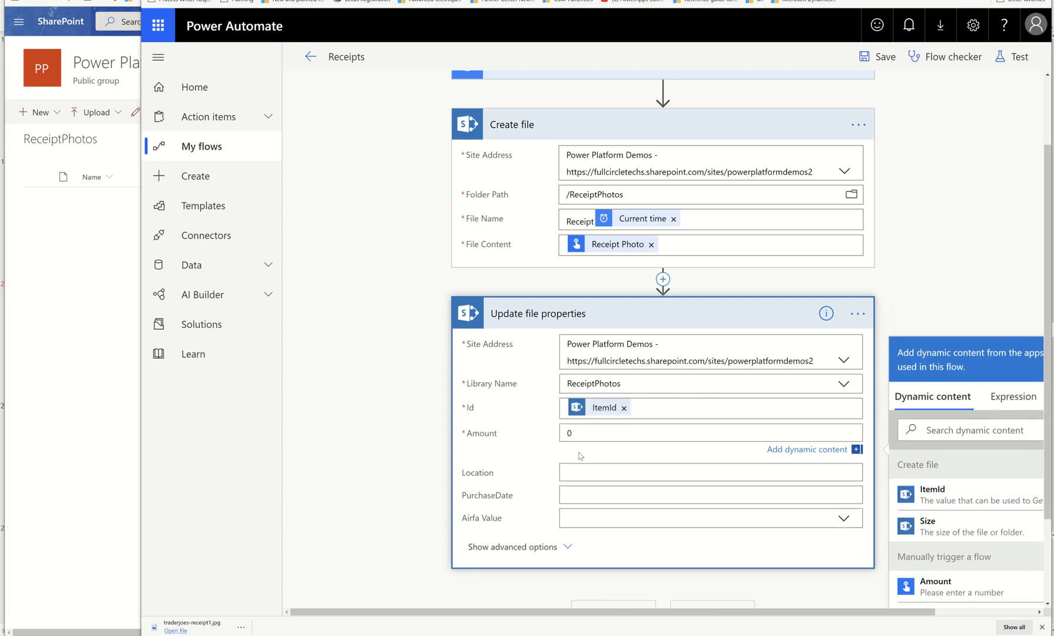
pyautogui.press('BackSpace')
pyautogui.scroll(2, 613, 389)
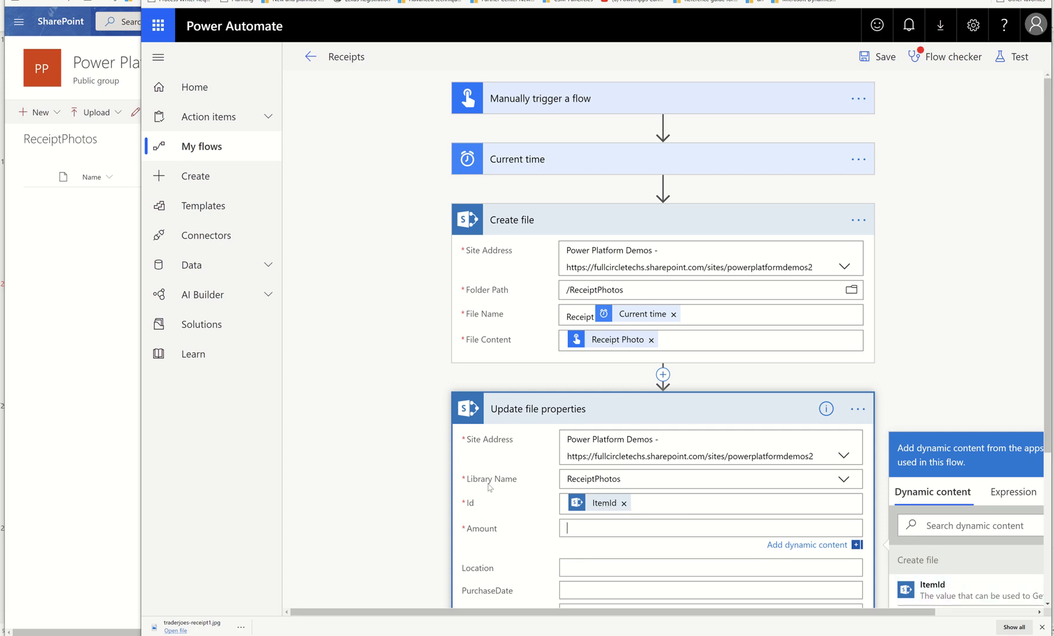
pyautogui.scroll(-3, 1007, 551)
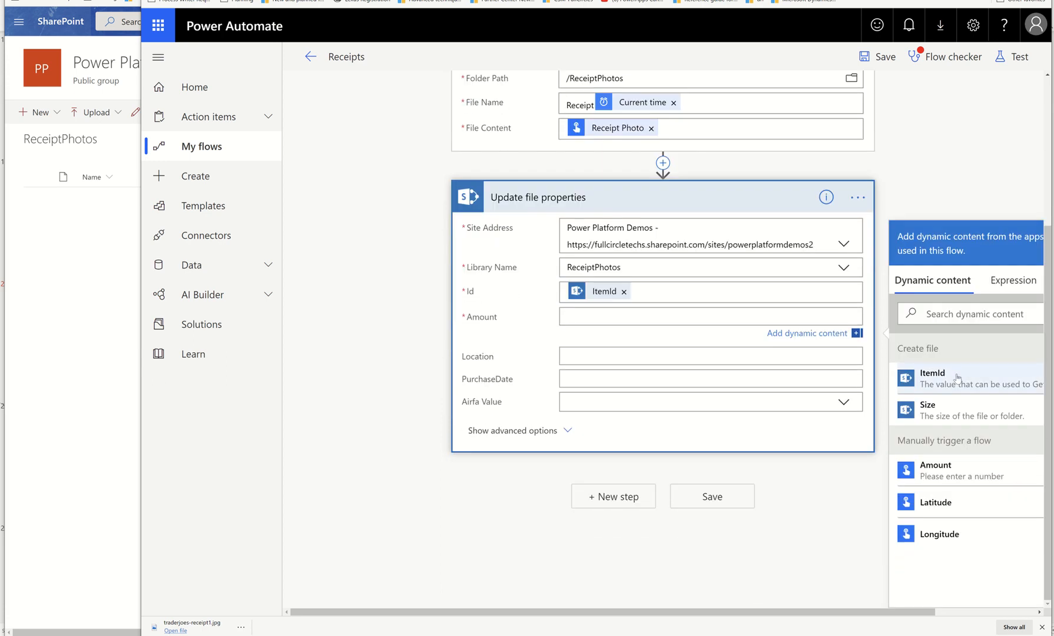
pyautogui.click(978, 468)
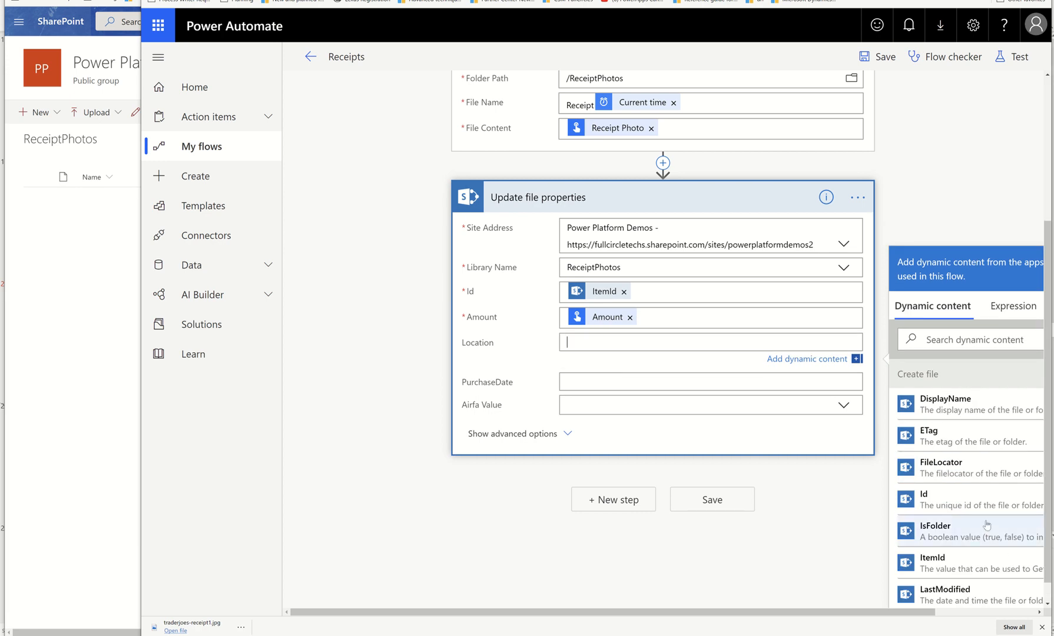
# Step: Fill the Location field of Update file properties with the trigger's City and State, separated by a comma
pyautogui.scroll(-4, 987, 524)
pyautogui.scroll(-1, 988, 524)
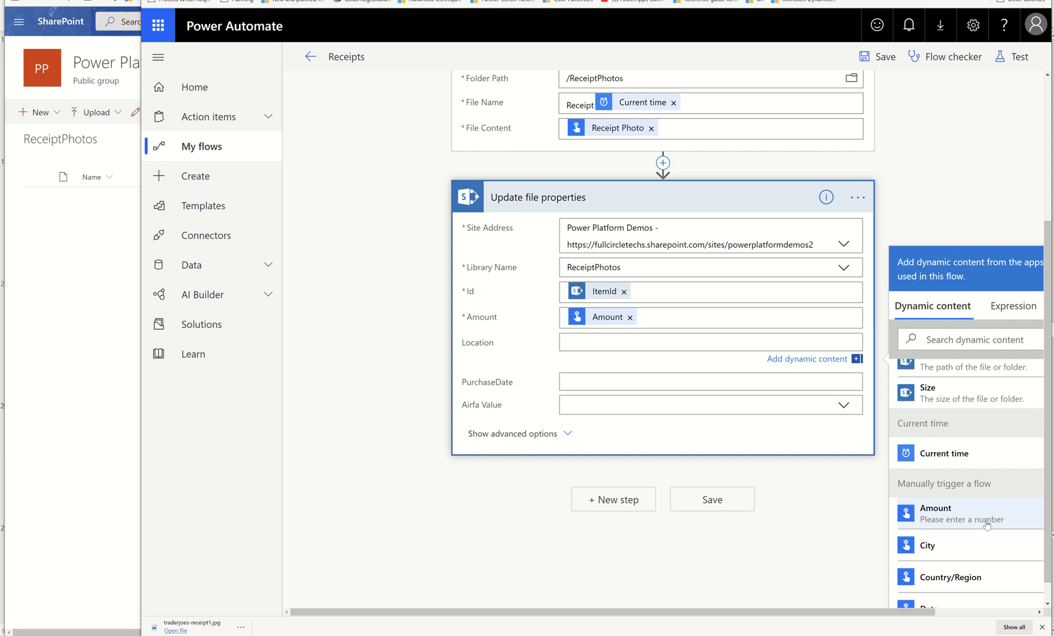
pyautogui.scroll(1, 988, 525)
pyautogui.scroll(-4, 987, 525)
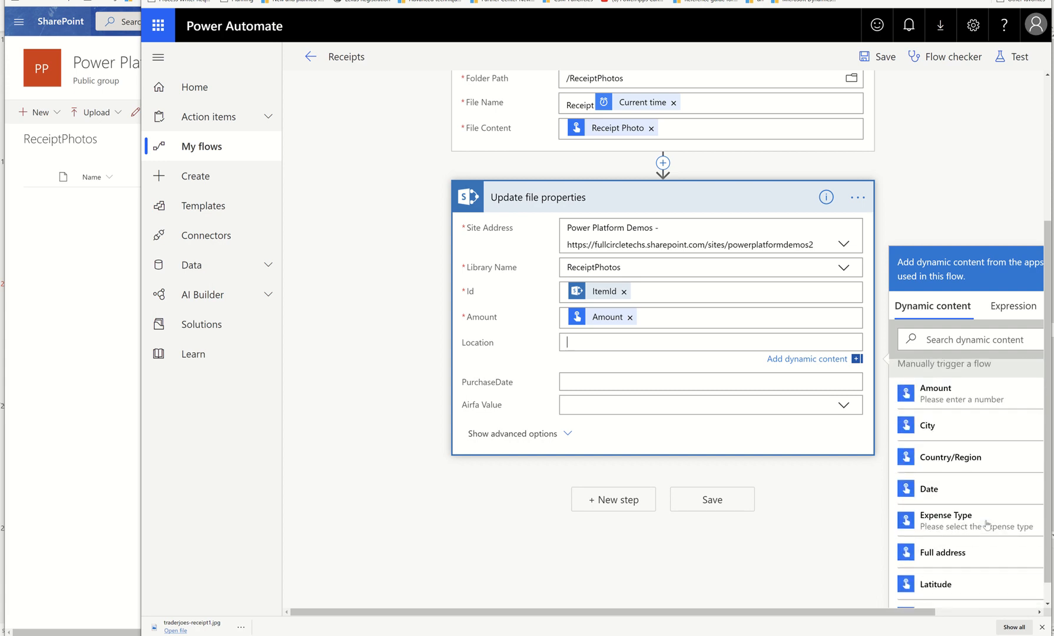
pyautogui.scroll(-2, 988, 524)
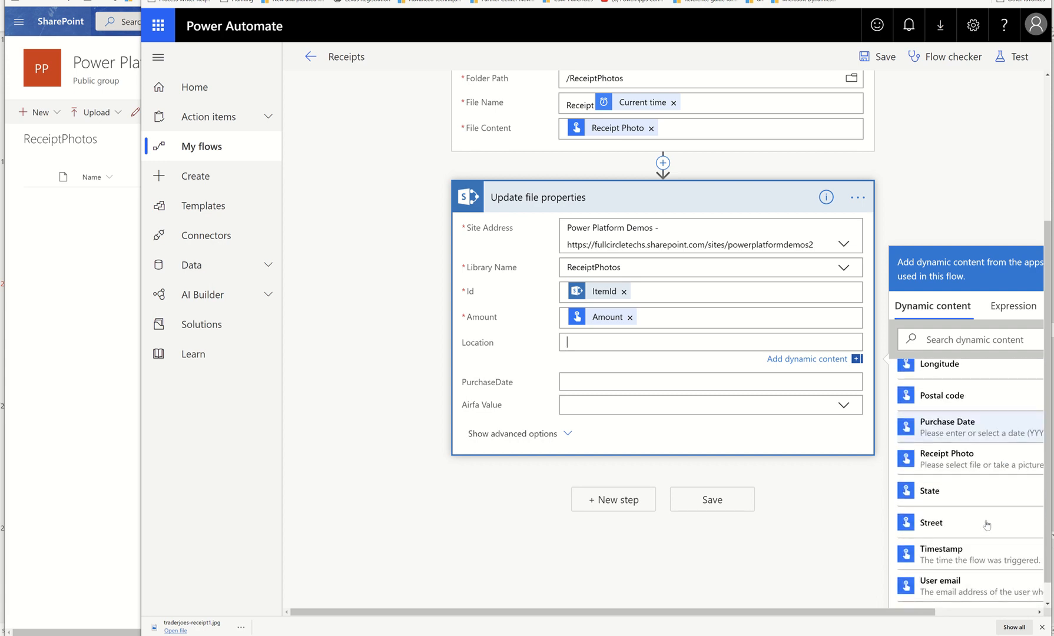
pyautogui.scroll(3, 984, 519)
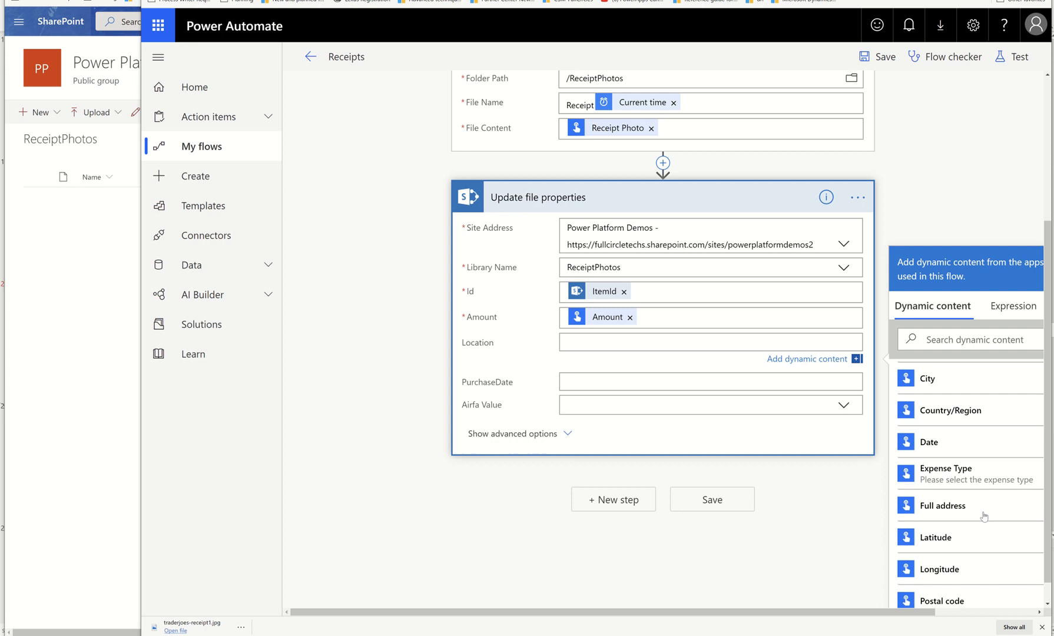
pyautogui.click(951, 382)
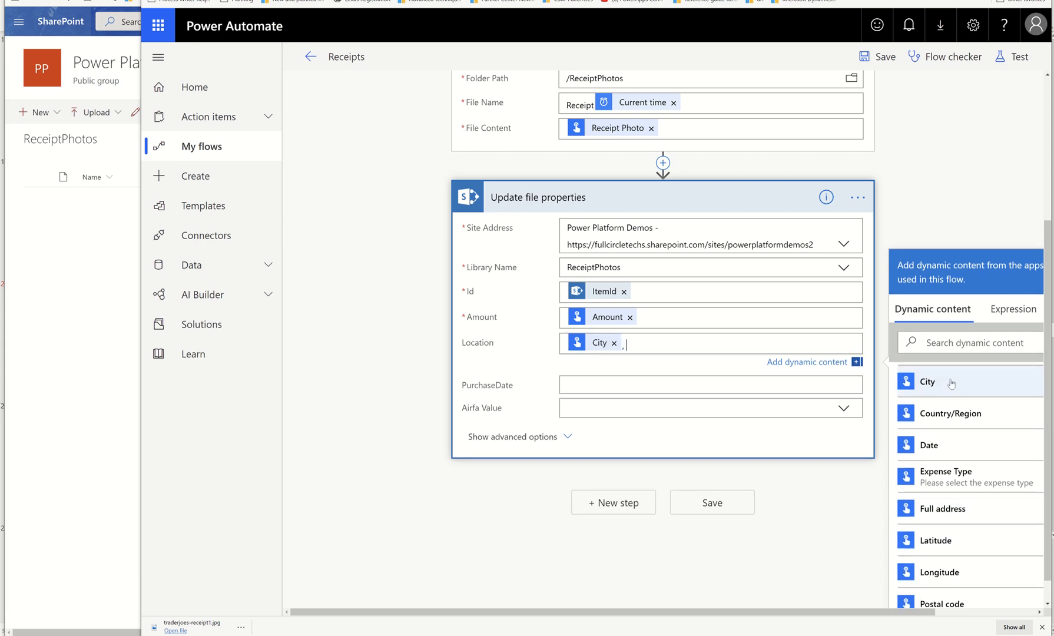
pyautogui.scroll(-1, 978, 522)
pyautogui.scroll(-3, 977, 522)
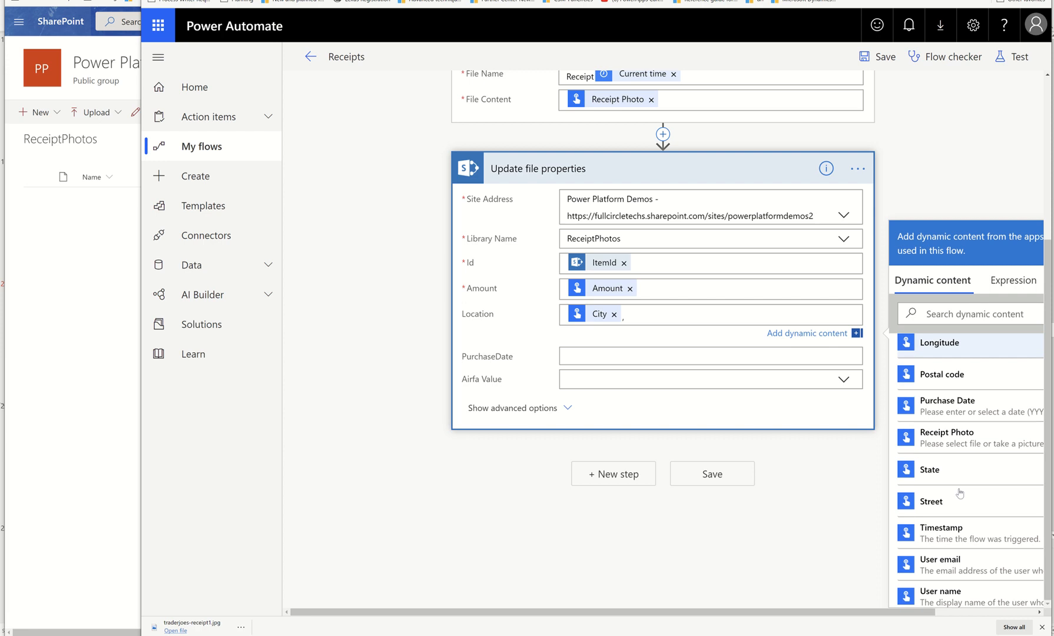
pyautogui.click(958, 473)
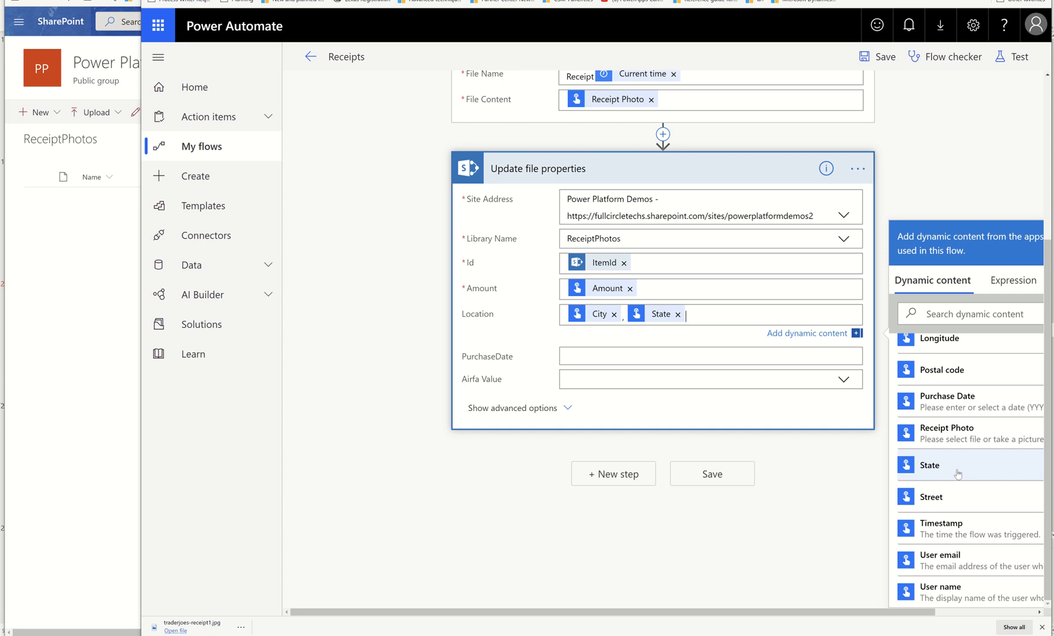
# Step: Fill the PurchaseDate field of Update file properties with the trigger's Purchase Date
pyautogui.click(631, 356)
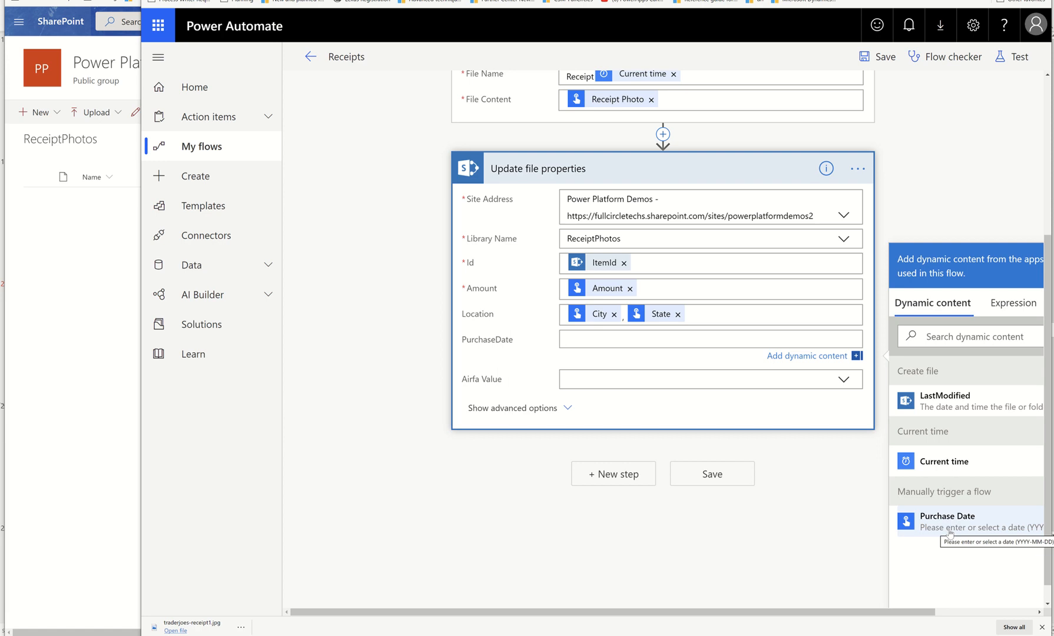
pyautogui.click(980, 530)
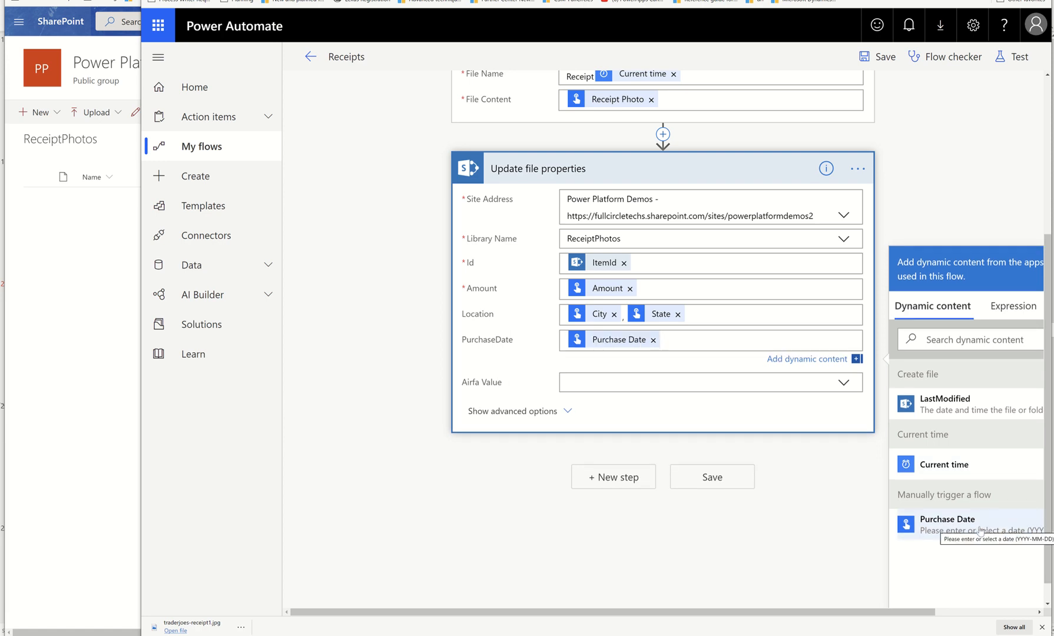
# Step: Compare the Airfa Value choices of Update file properties with the Expense Type options defined in the manual trigger
pyautogui.click(591, 379)
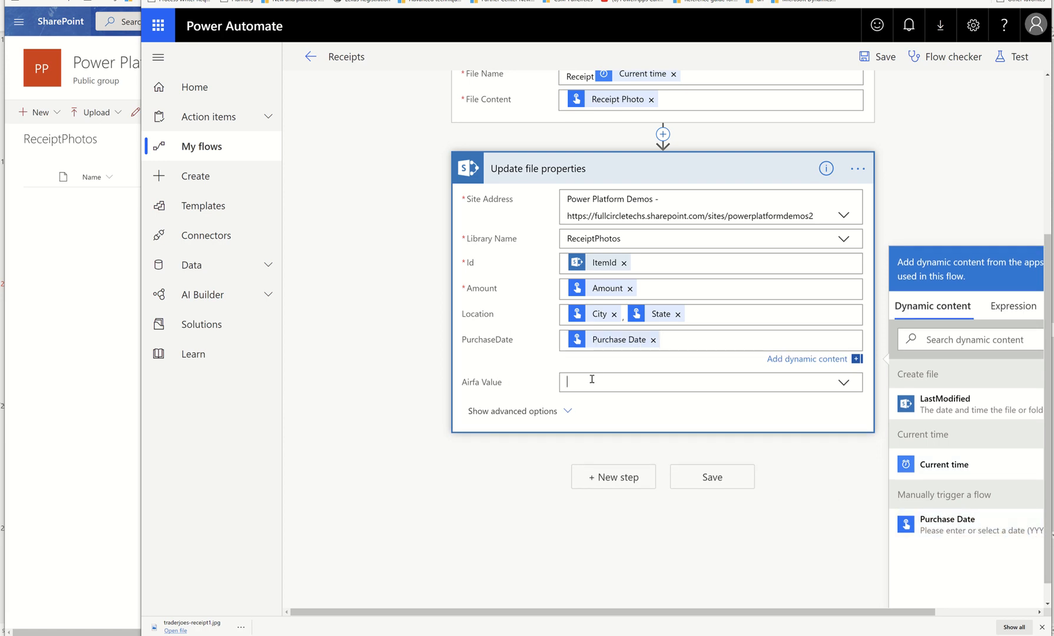
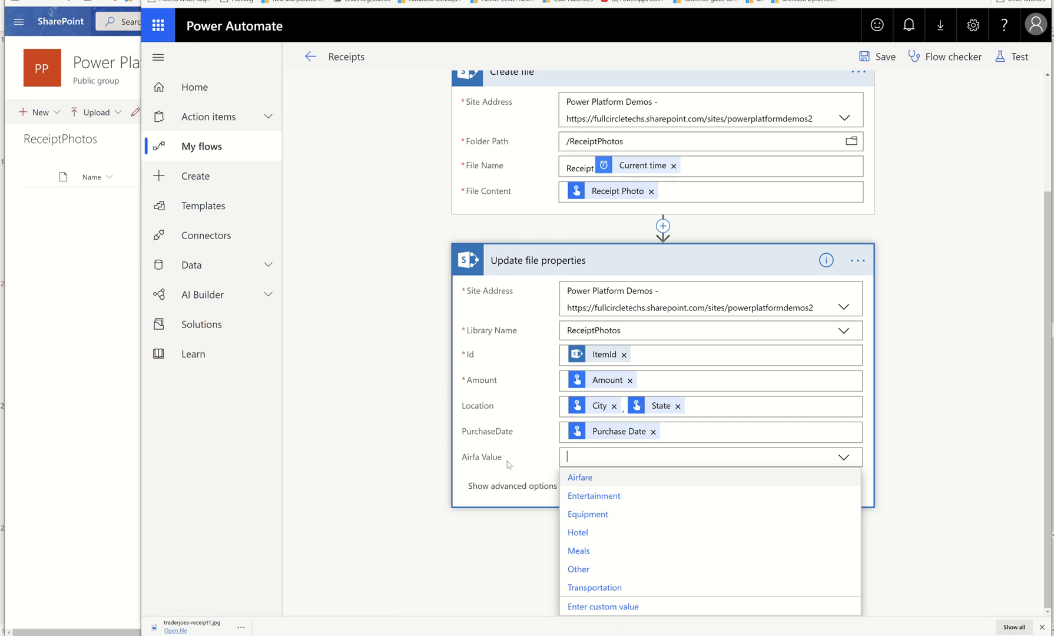
pyautogui.scroll(3, 509, 465)
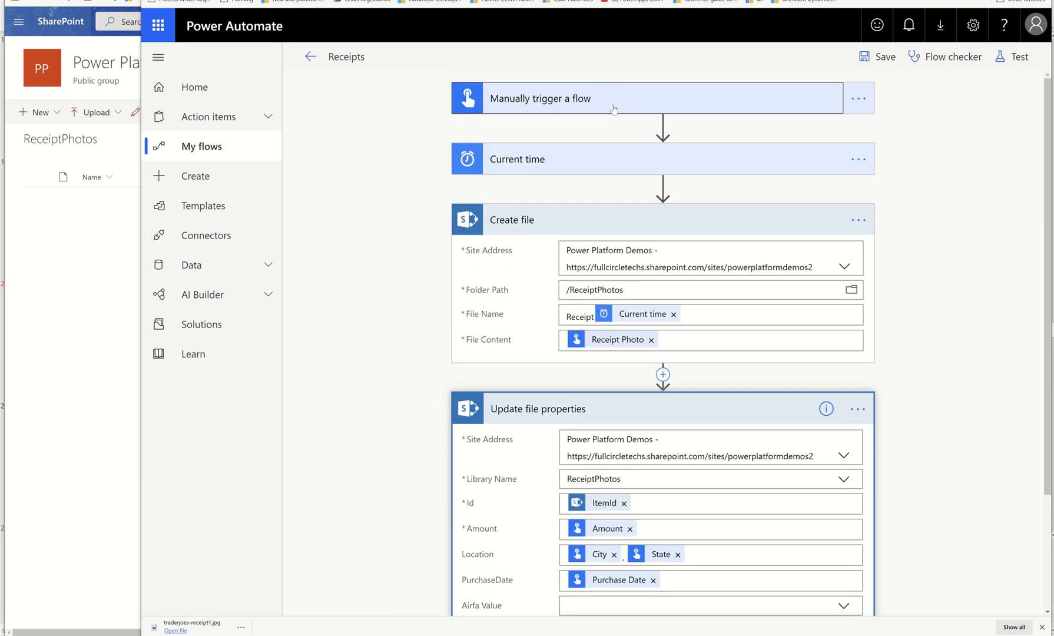
pyautogui.click(614, 109)
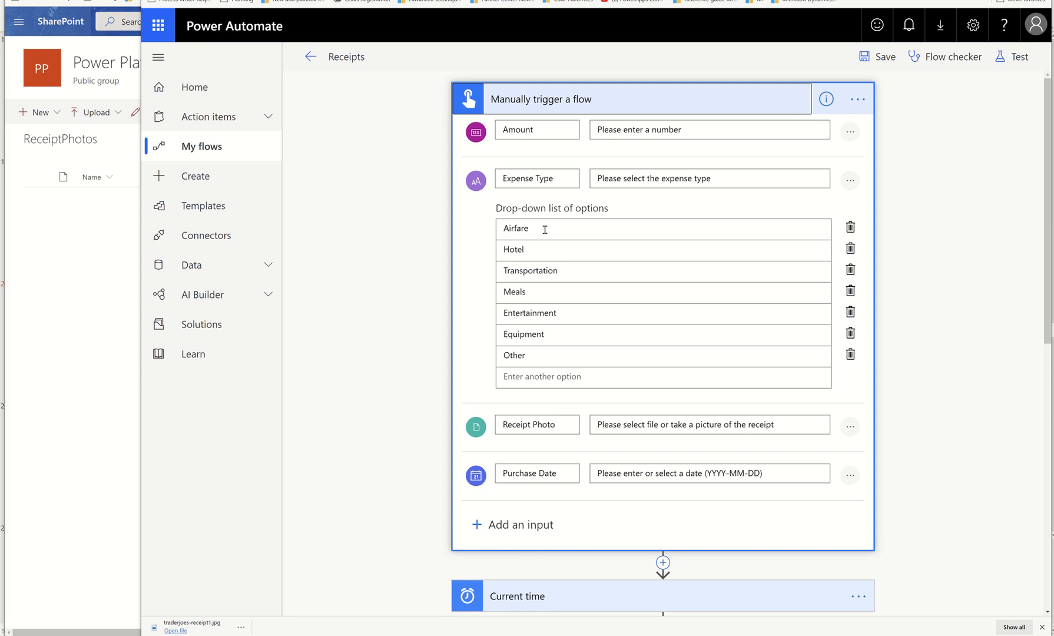
pyautogui.scroll(-4, 649, 449)
pyautogui.scroll(-5, 649, 449)
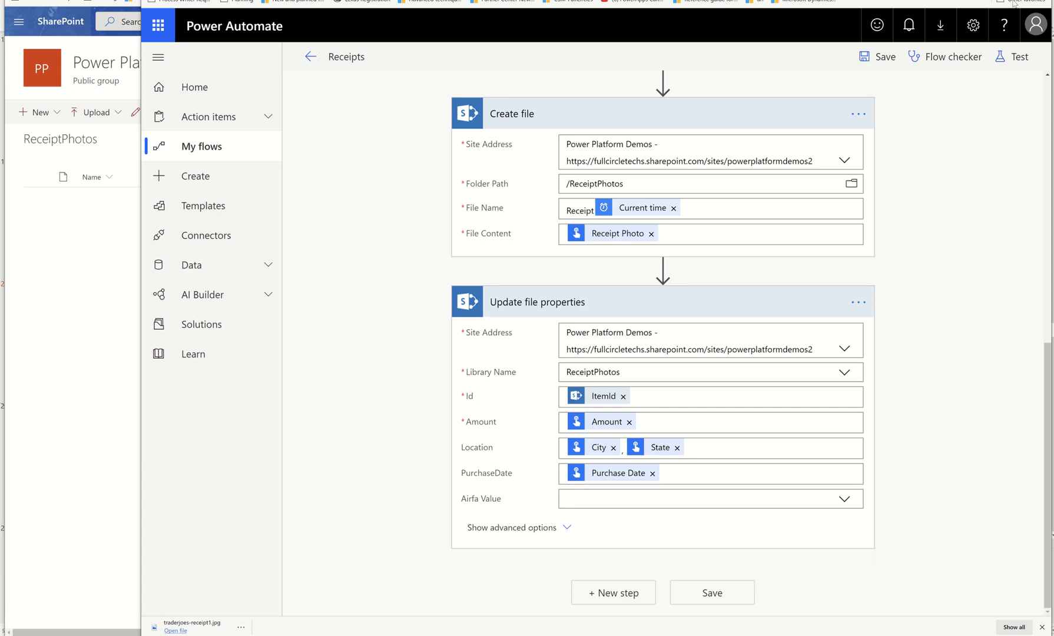
# Step: Save the Receipts flow, reopen it for editing from the list of flows, and expand Update file properties and the trigger
pyautogui.click(888, 57)
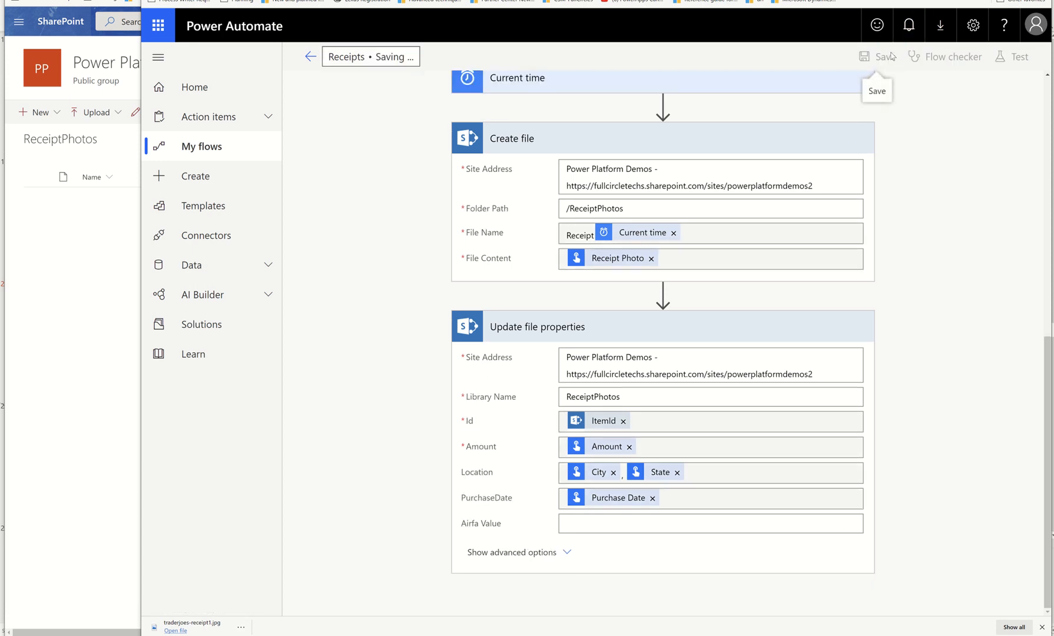
pyautogui.click(227, 148)
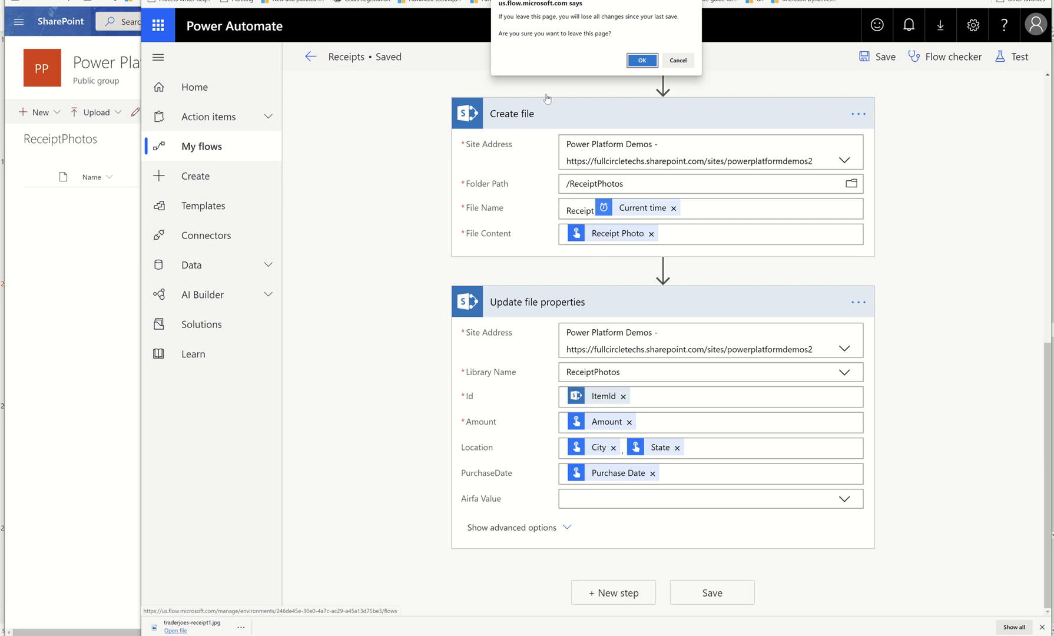
pyautogui.click(643, 59)
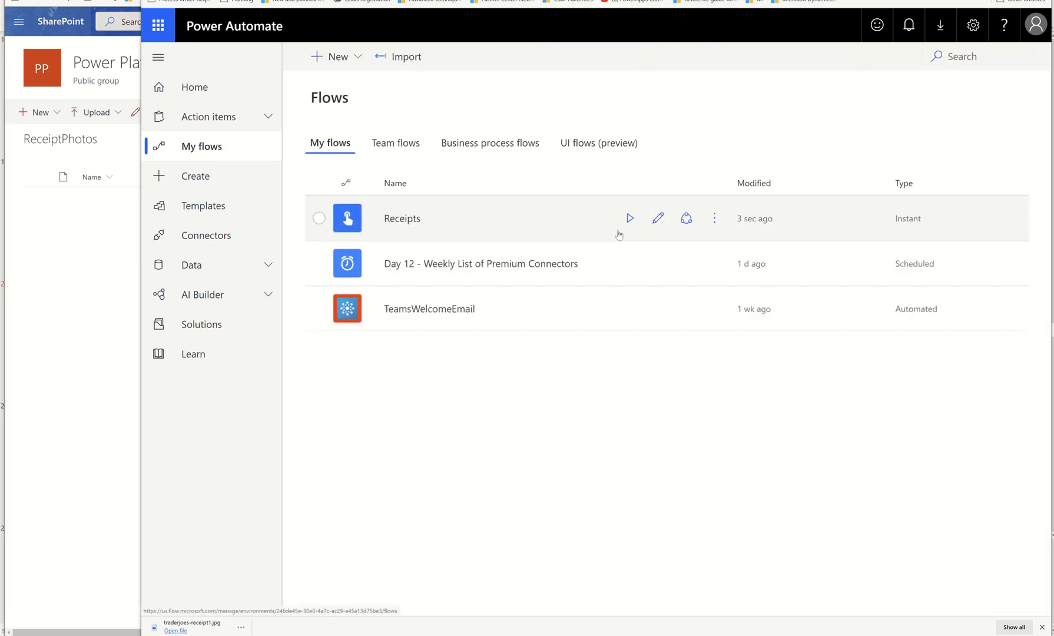
pyautogui.click(658, 218)
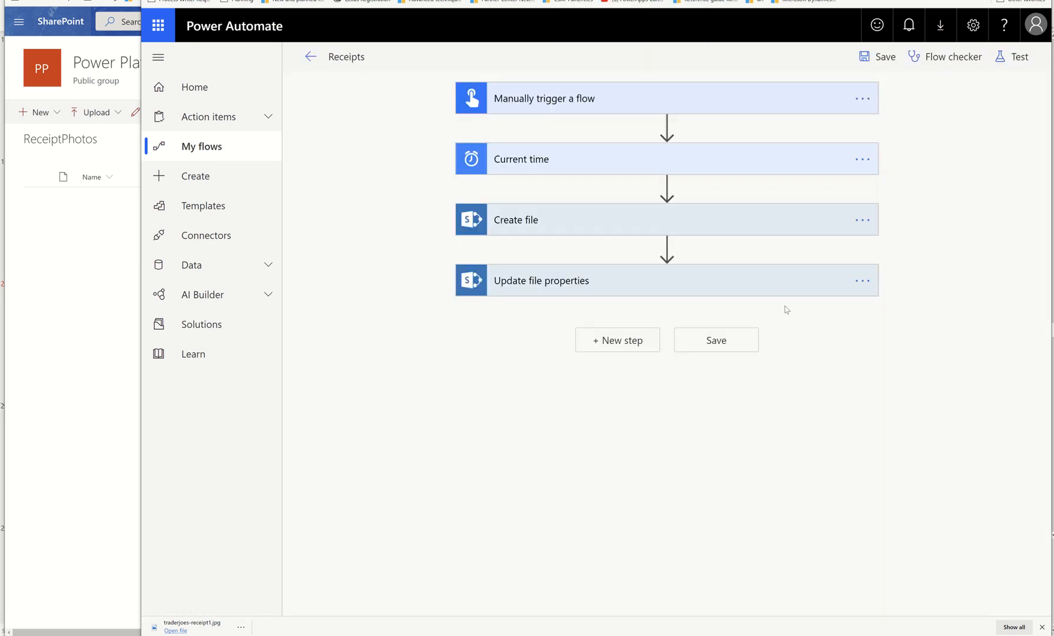
pyautogui.click(786, 281)
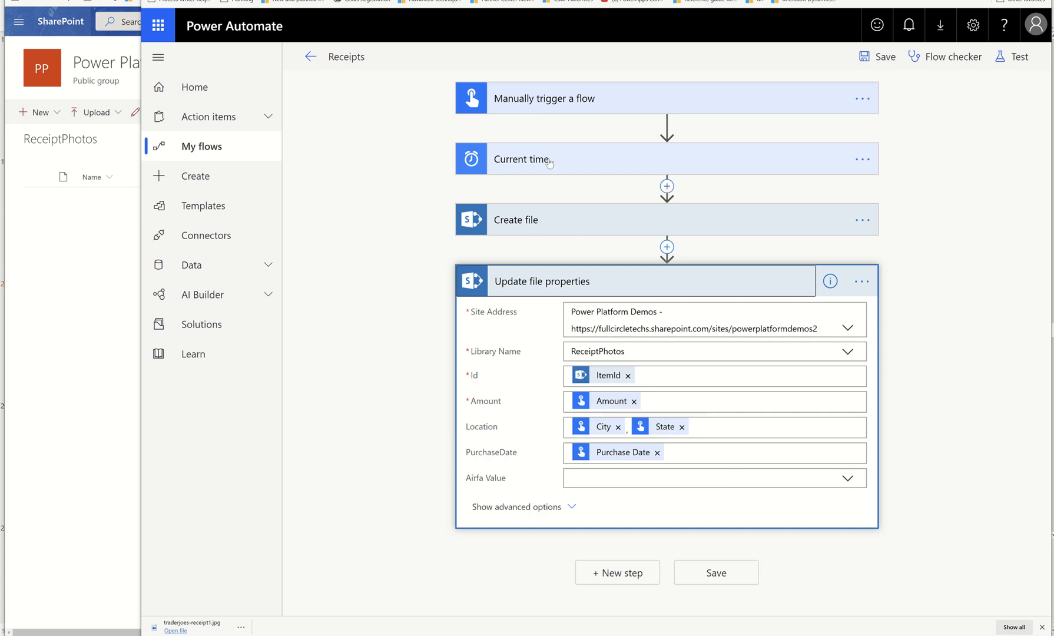
pyautogui.click(588, 101)
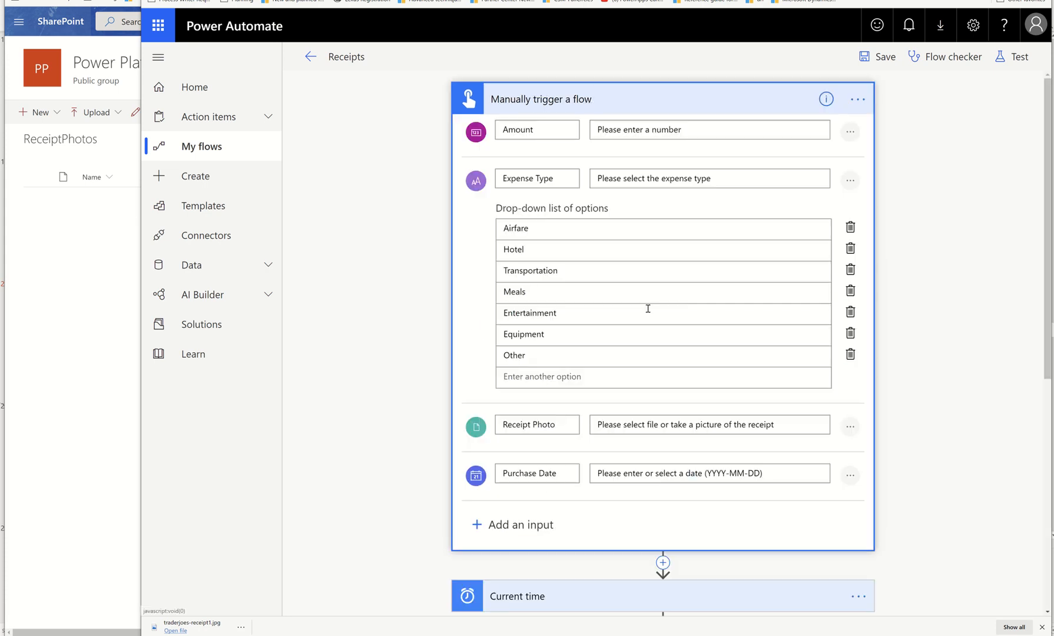
# Step: Switch to SharePoint, rename the Airfa choice column to Airfare in the ReceiptPhotos library settings, and return to the library
pyautogui.click(71, 23)
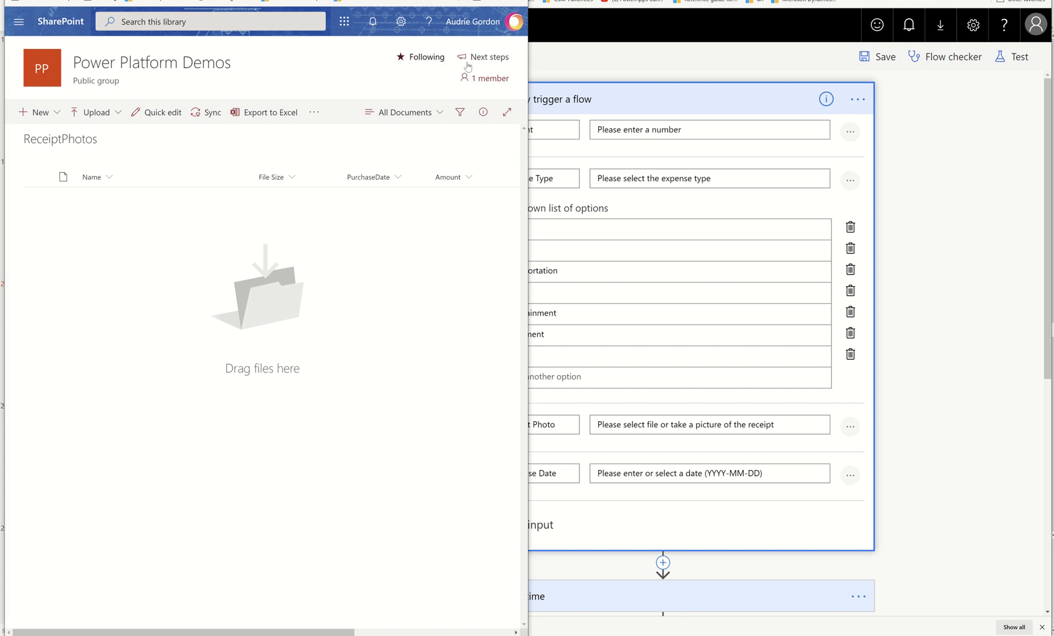
pyautogui.click(401, 22)
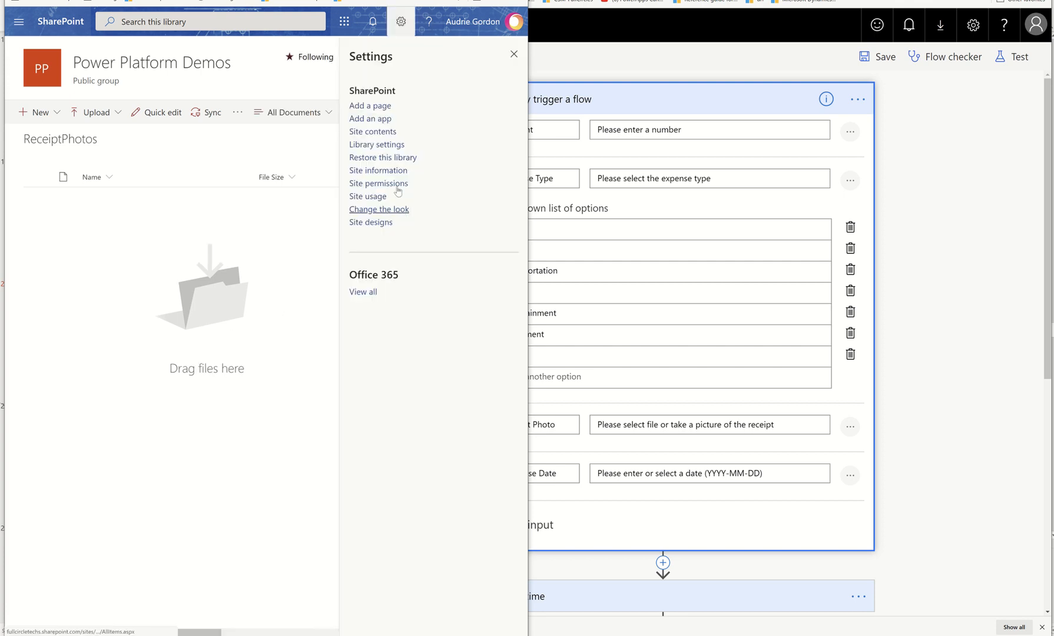
pyautogui.click(401, 147)
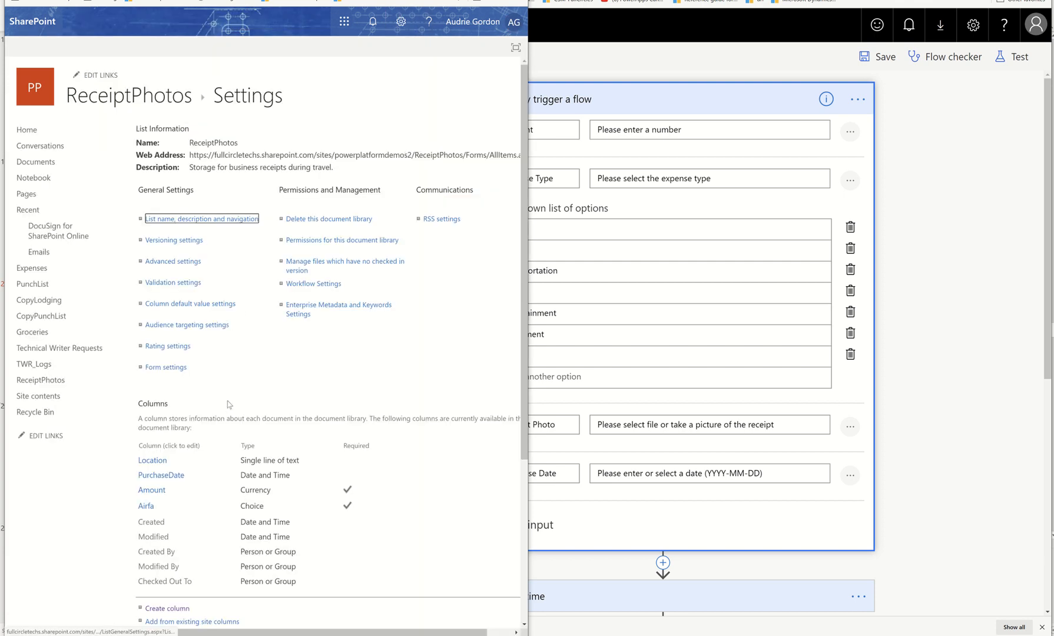
pyautogui.click(146, 505)
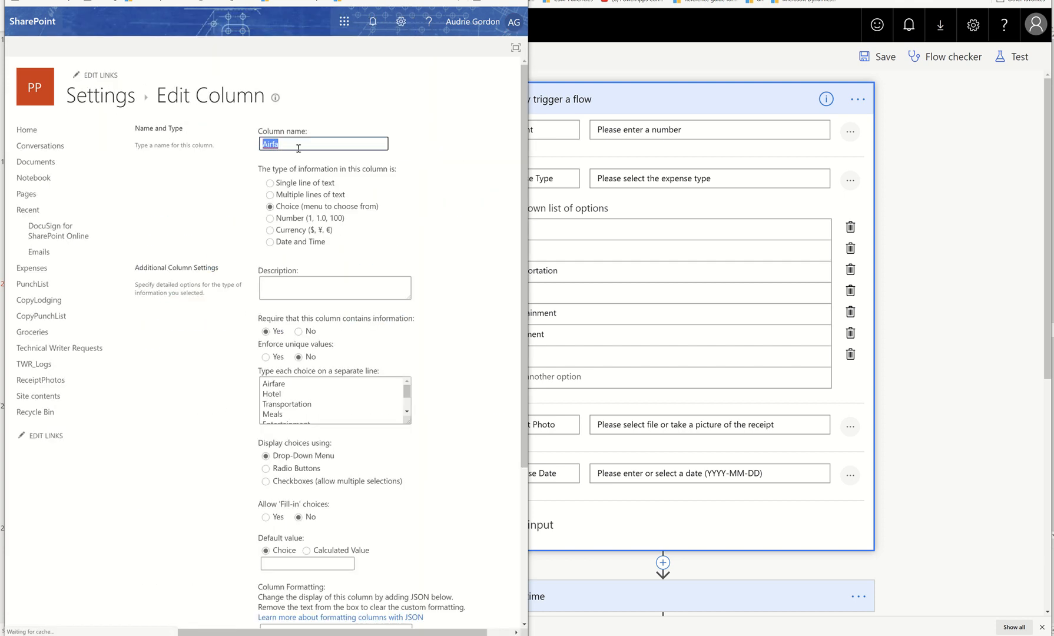
pyautogui.click(301, 146)
pyautogui.write('re')
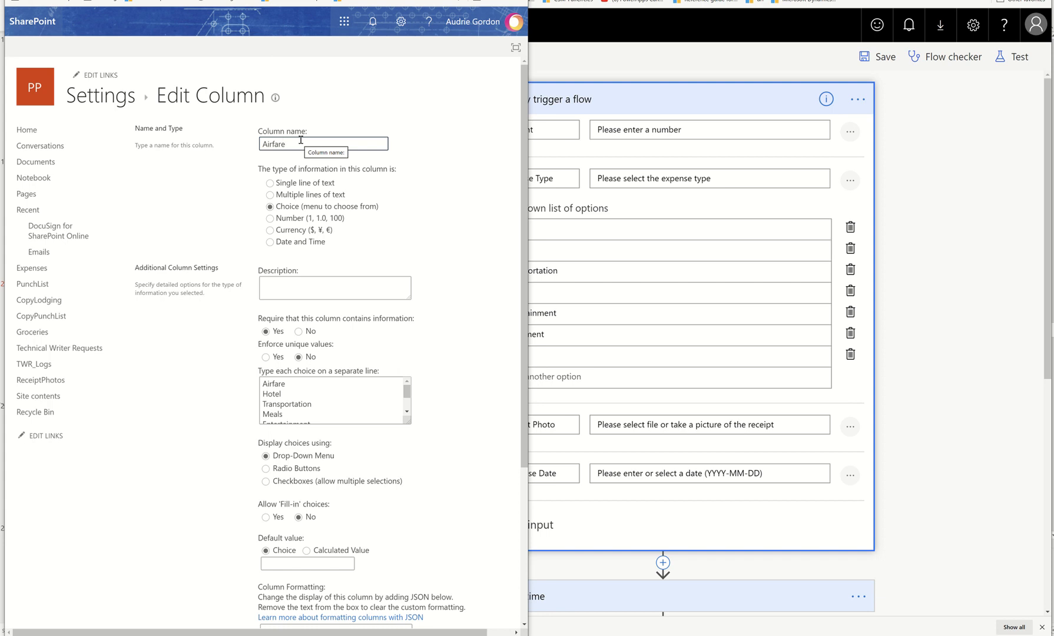
pyautogui.moveTo(278, 144); pyautogui.dragTo(314, 141)
pyautogui.click(311, 141)
pyautogui.scroll(-4, 311, 141)
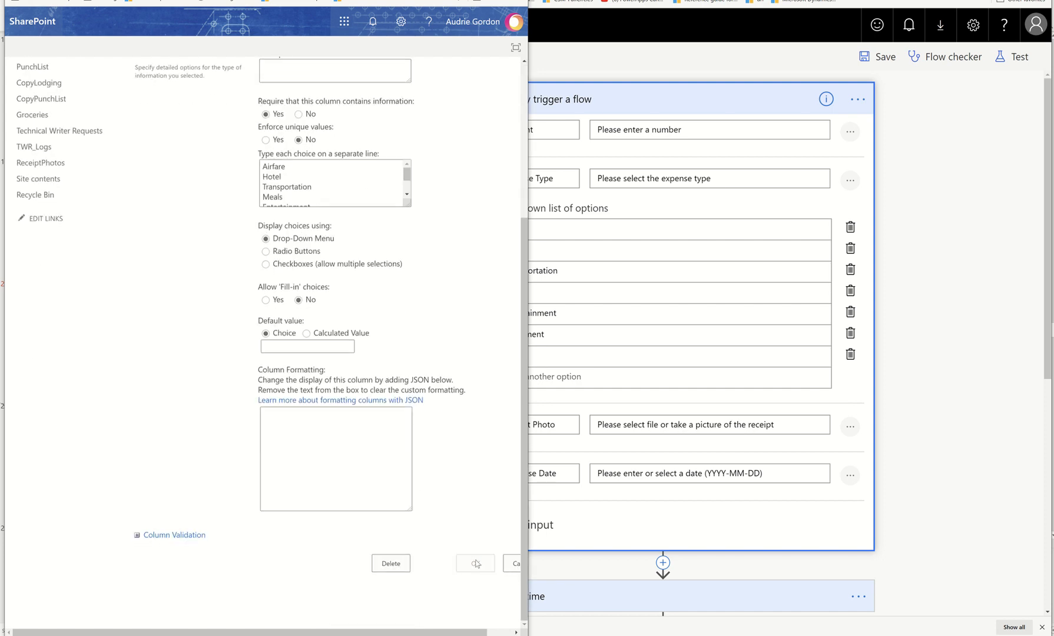
pyautogui.click(475, 564)
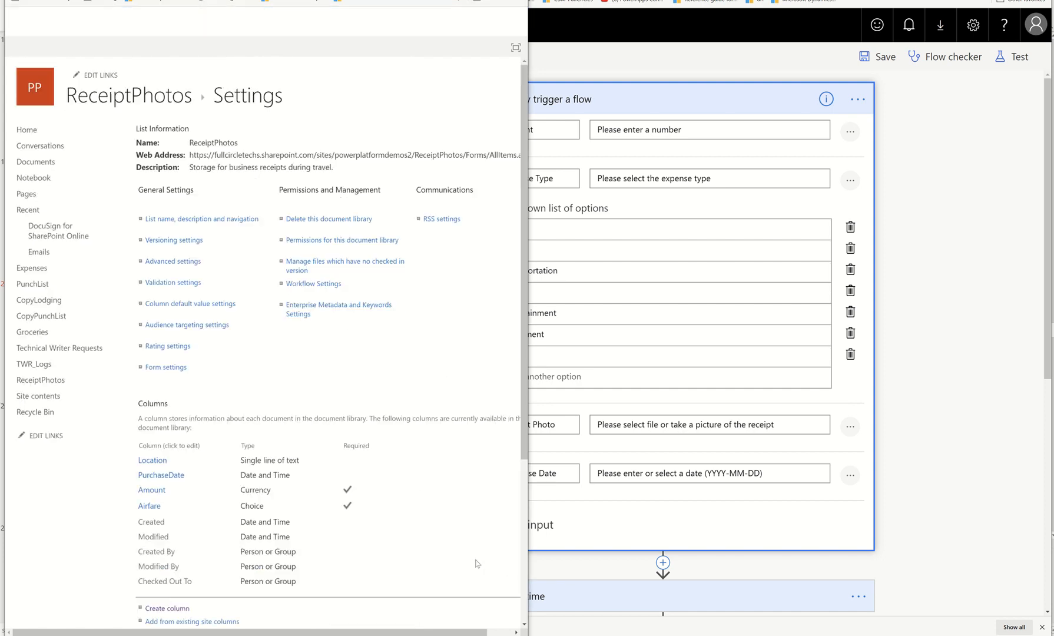
pyautogui.click(174, 98)
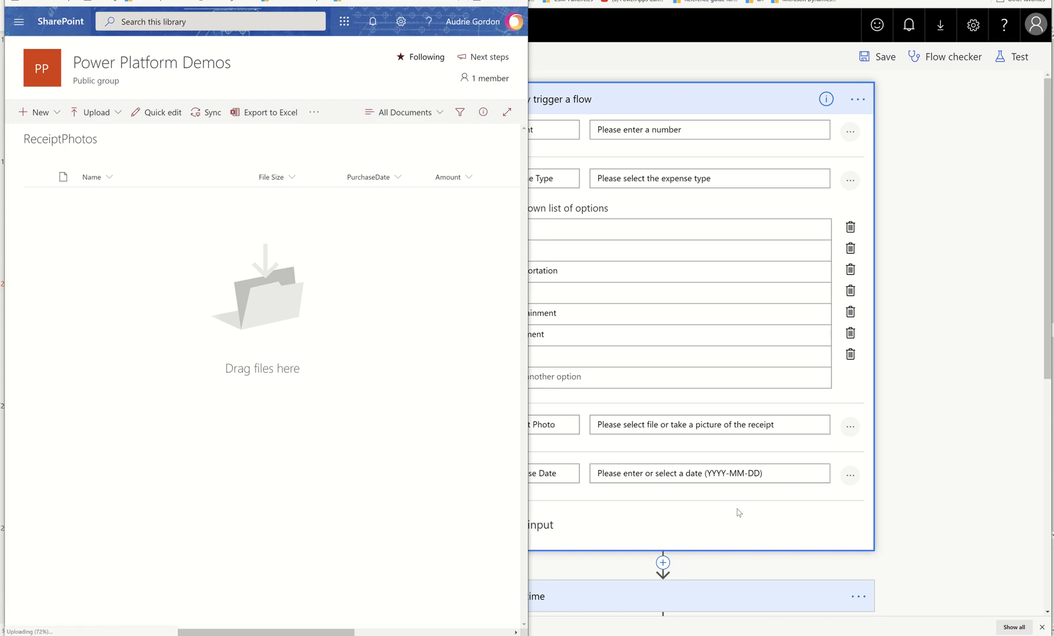
# Step: Switch back to the Receipts flow in Power Automate, collapse the manual trigger and select the Update file properties action
pyautogui.click(739, 512)
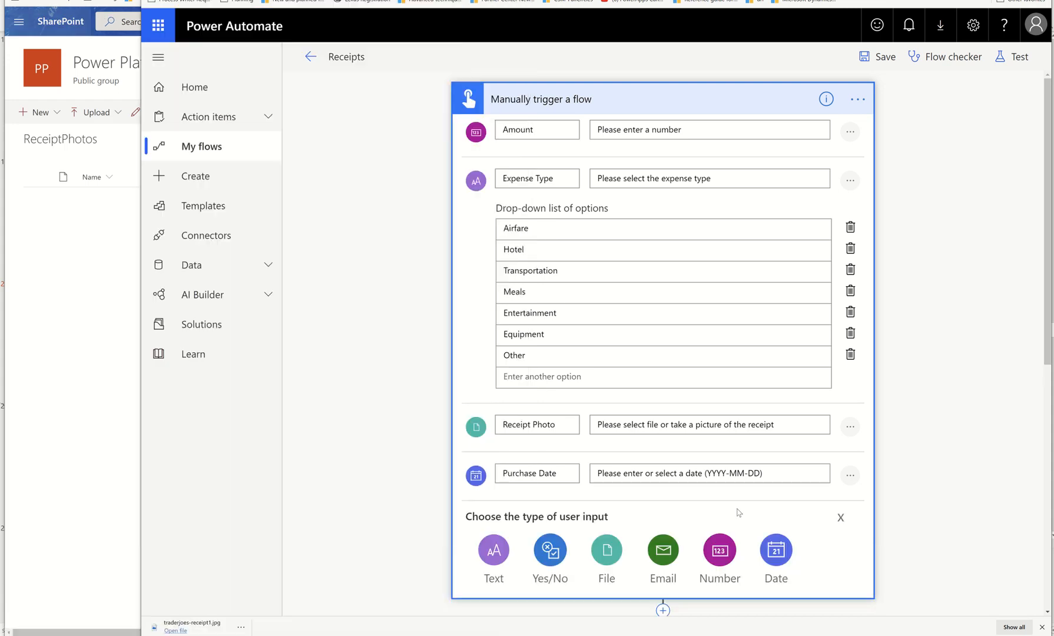
pyautogui.click(704, 101)
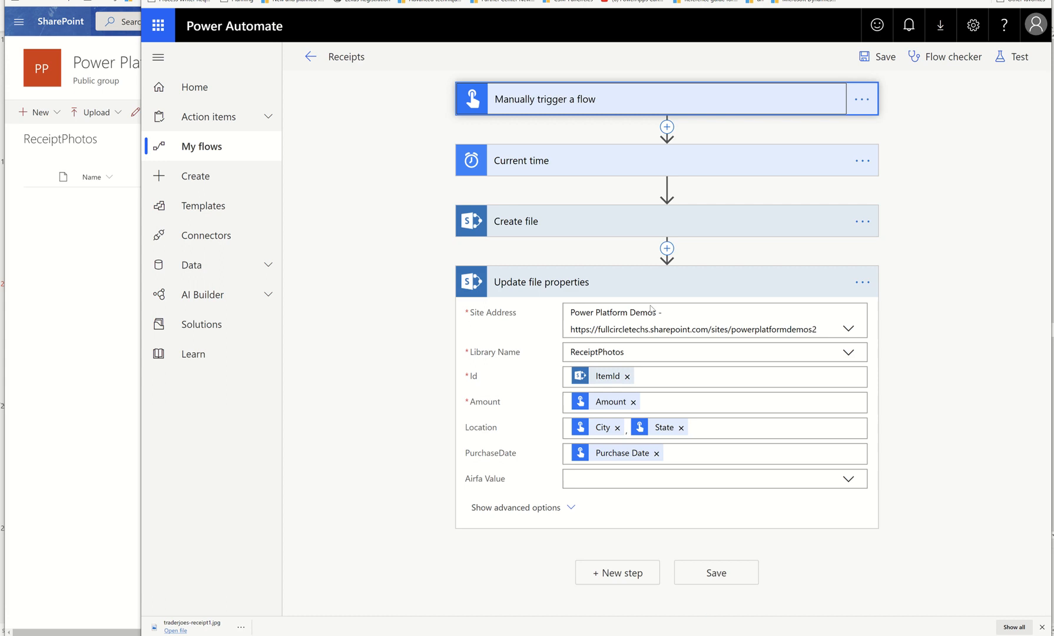
pyautogui.click(570, 482)
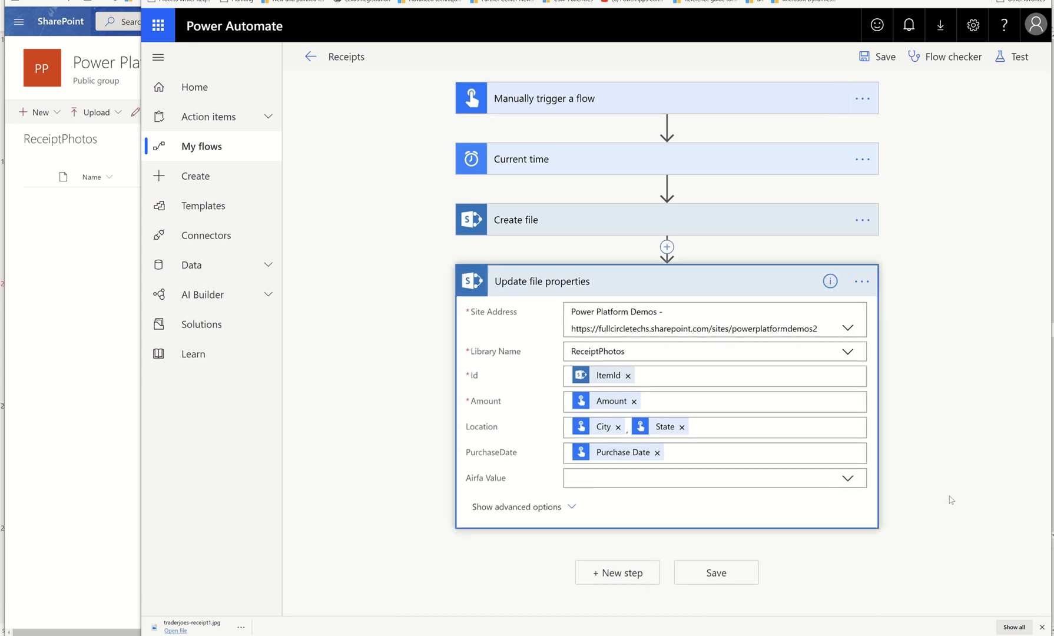
# Step: Set the Airfa Value field of Update file properties to a custom value using the trigger's Expense Type
pyautogui.click(848, 478)
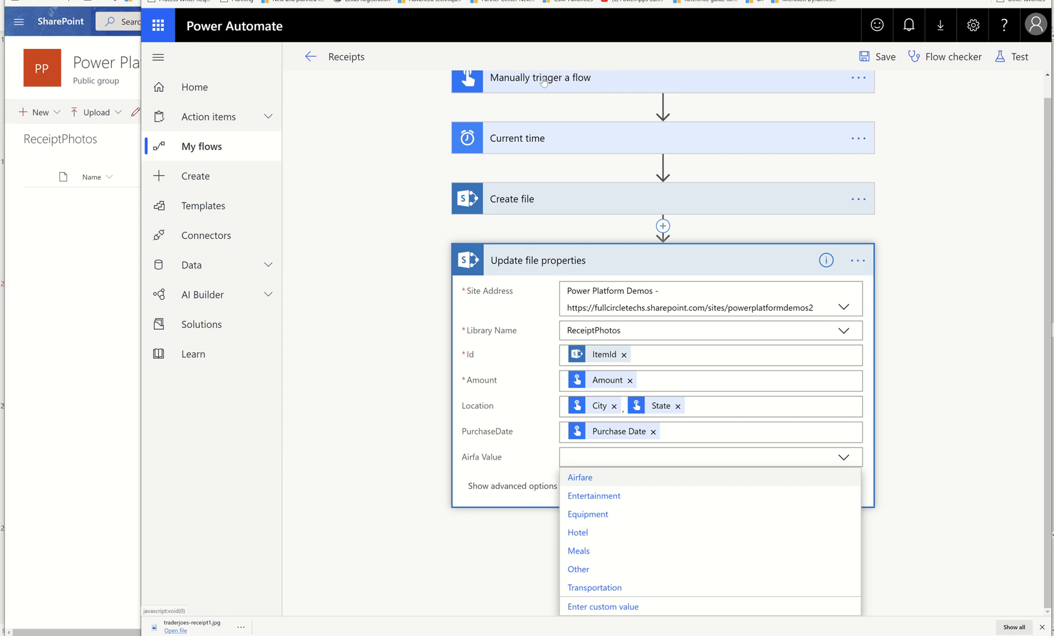
pyautogui.click(638, 611)
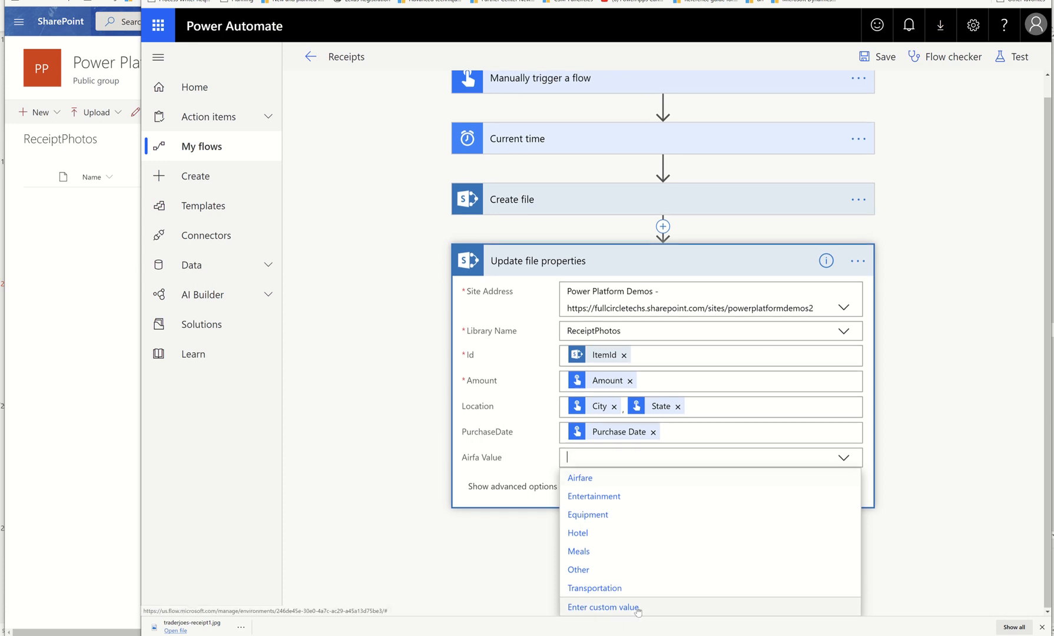
pyautogui.scroll(-3, 971, 539)
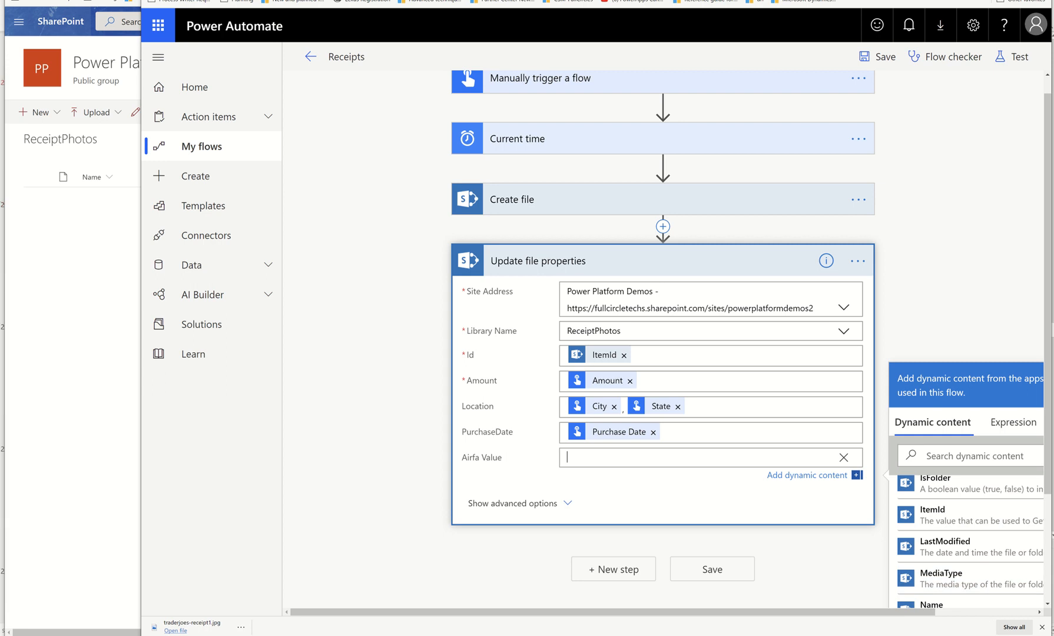
pyautogui.scroll(-5, 982, 534)
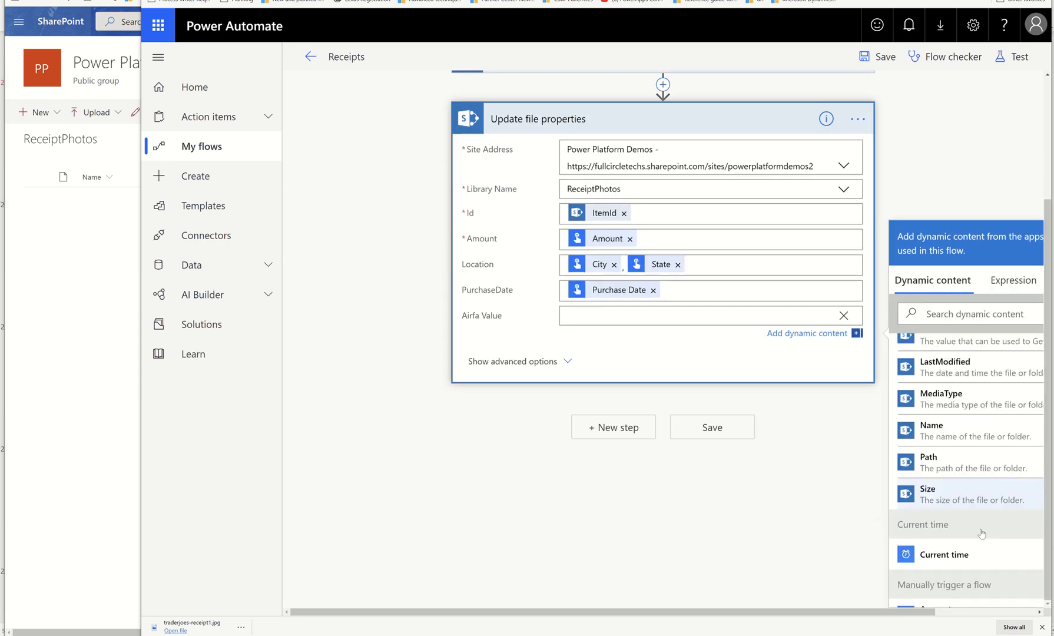
pyautogui.scroll(-7, 981, 534)
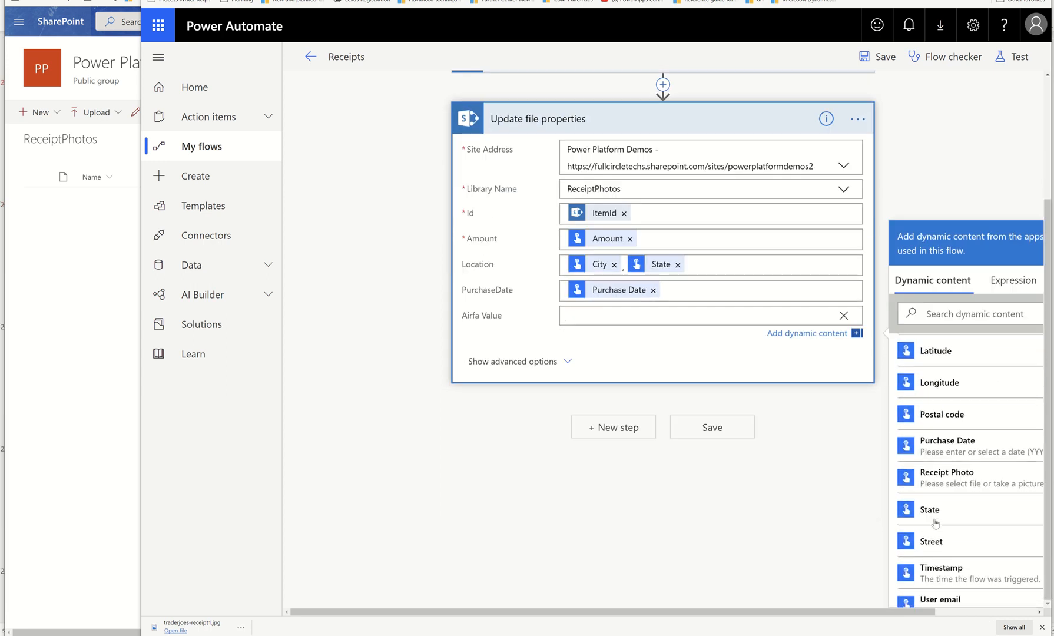
pyautogui.scroll(-1, 936, 523)
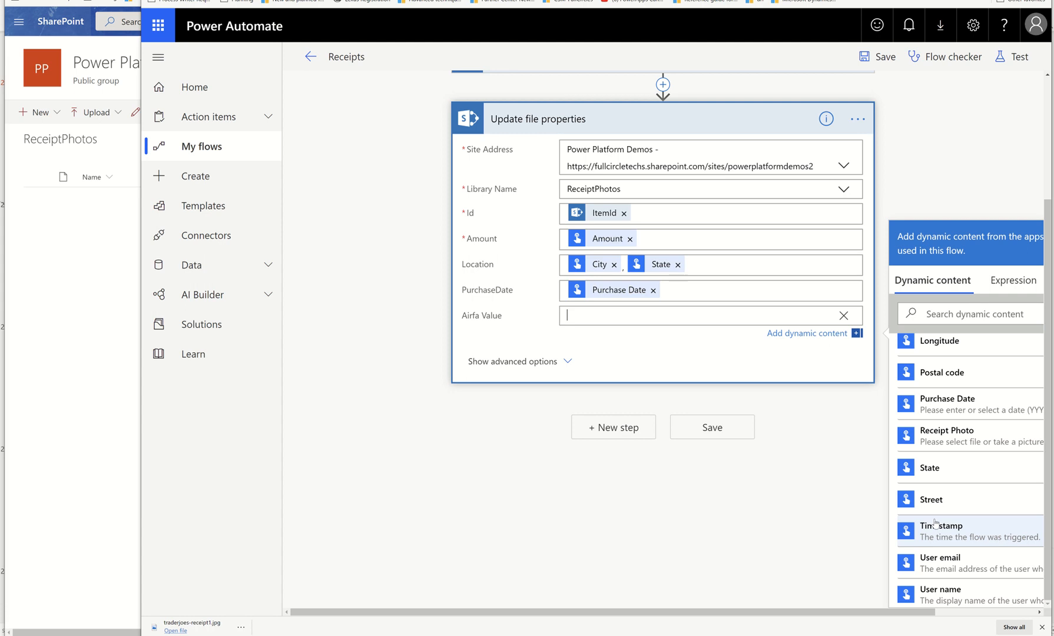
pyautogui.scroll(6, 936, 523)
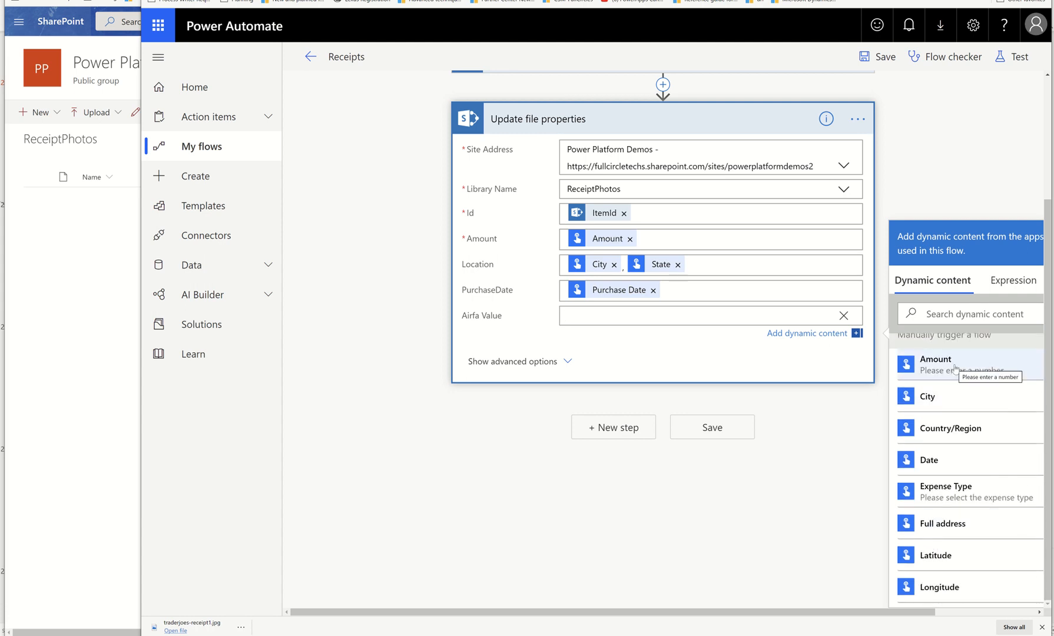
pyautogui.scroll(-1, 943, 455)
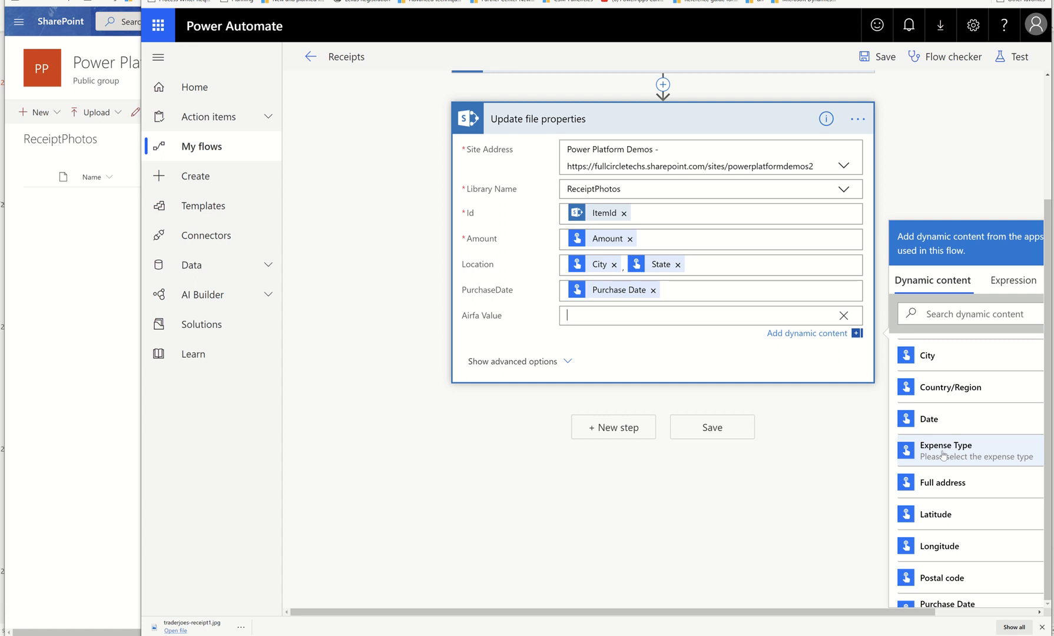
pyautogui.click(943, 455)
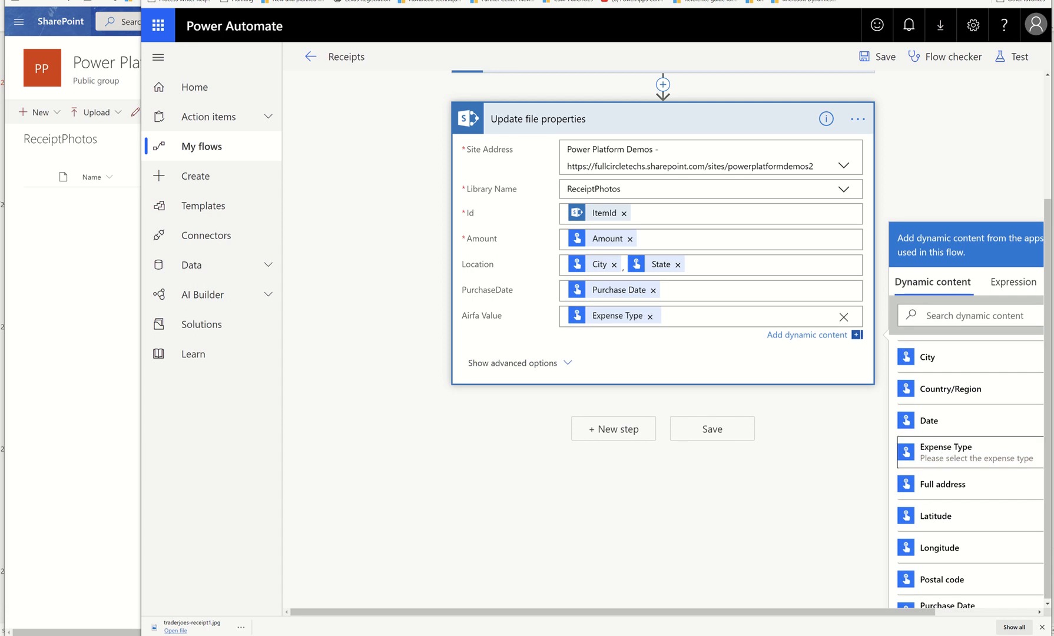
pyautogui.scroll(3, 577, 99)
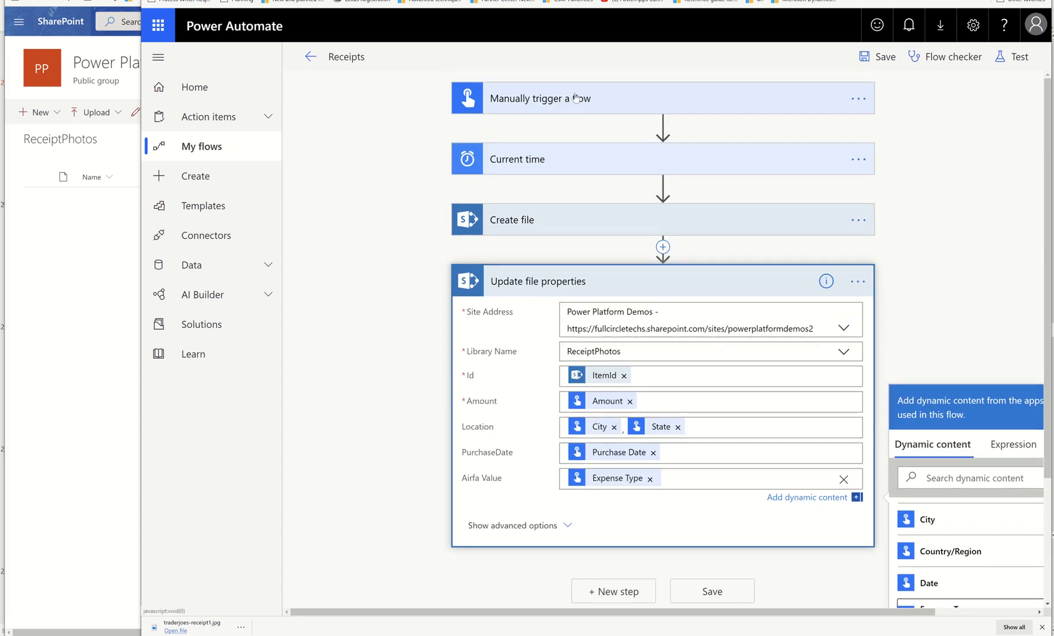
pyautogui.click(463, 484)
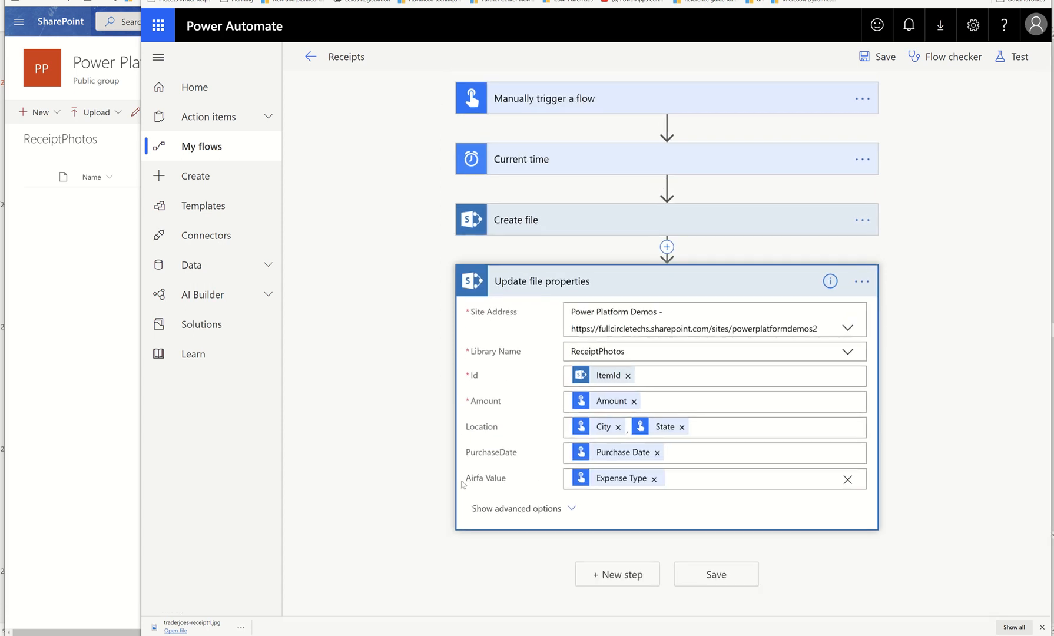
pyautogui.moveTo(467, 478); pyautogui.dragTo(484, 479)
pyautogui.click(50, 520)
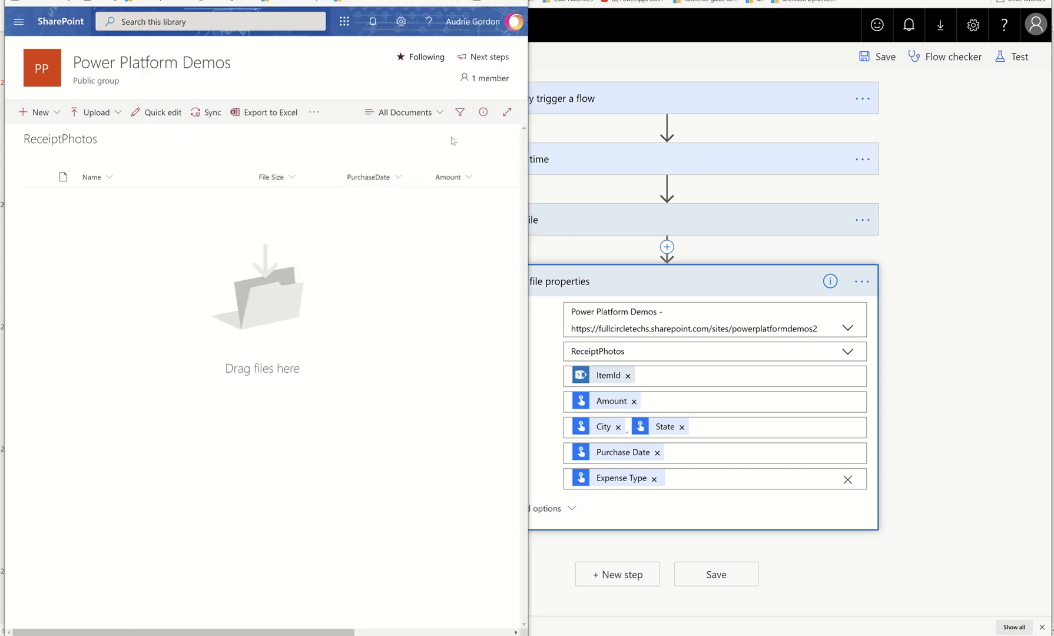
pyautogui.click(606, 519)
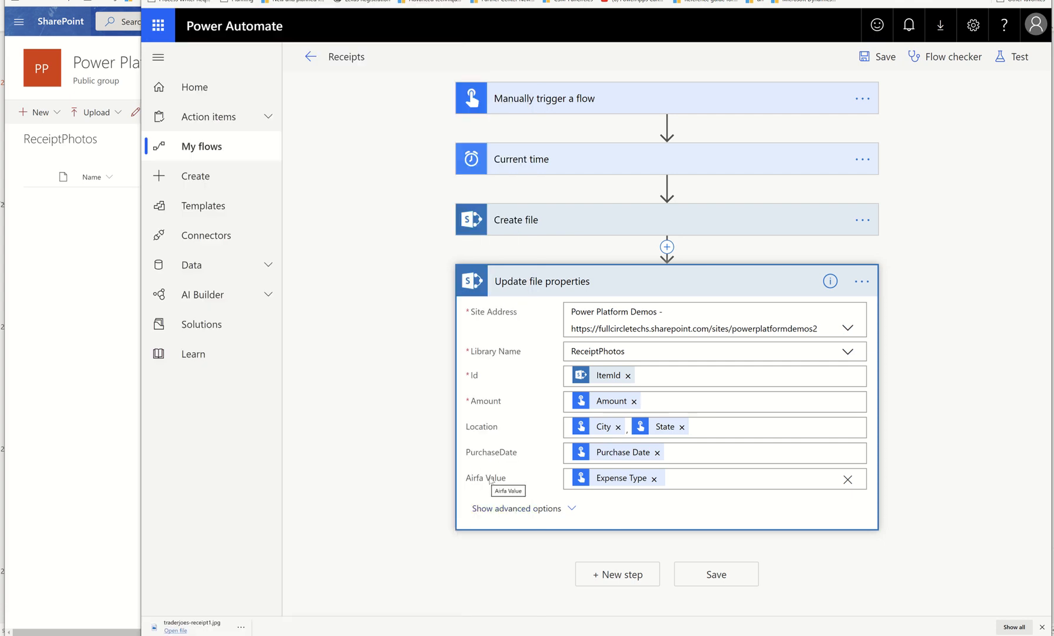
pyautogui.moveTo(486, 482); pyautogui.dragTo(506, 481)
# Step: Save the Receipts flow, and switch to SharePoint to open the library settings of ReceiptPhotos
pyautogui.click(688, 584)
pyautogui.click(53, 143)
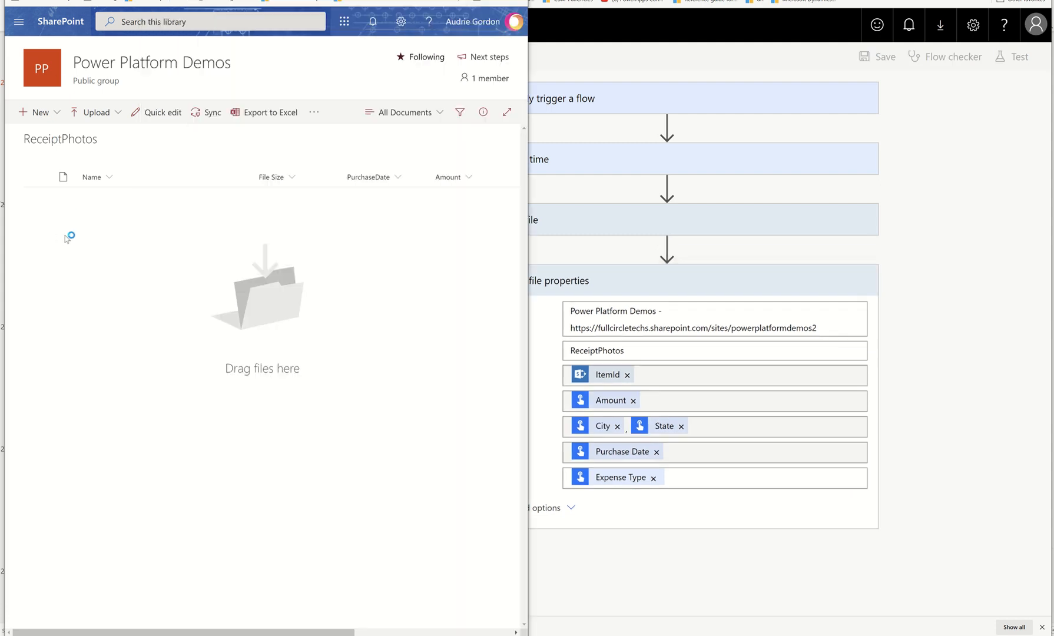
pyautogui.click(401, 21)
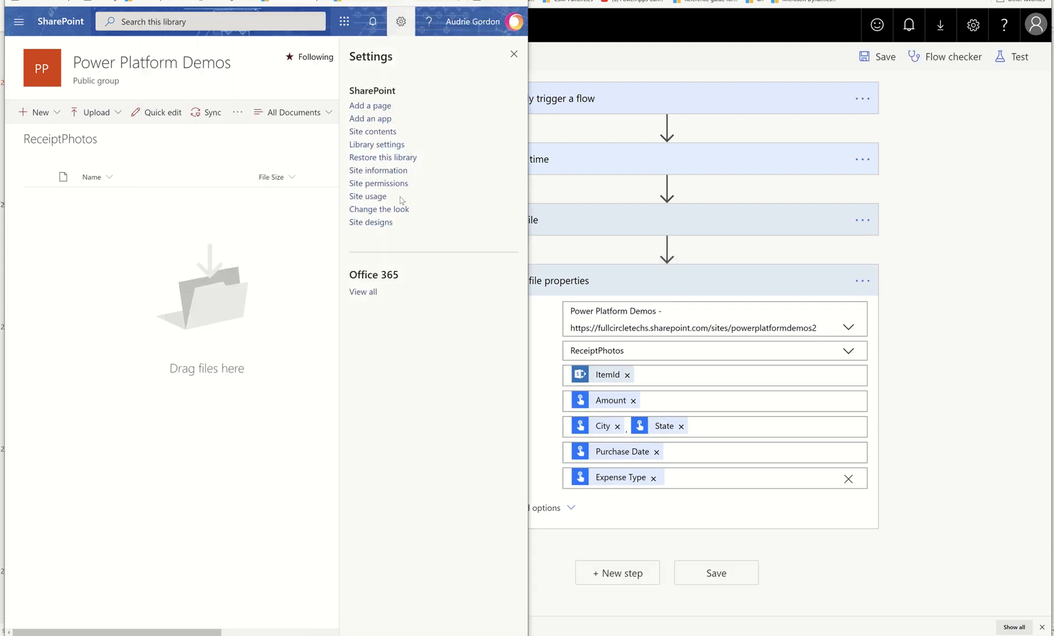
pyautogui.click(384, 145)
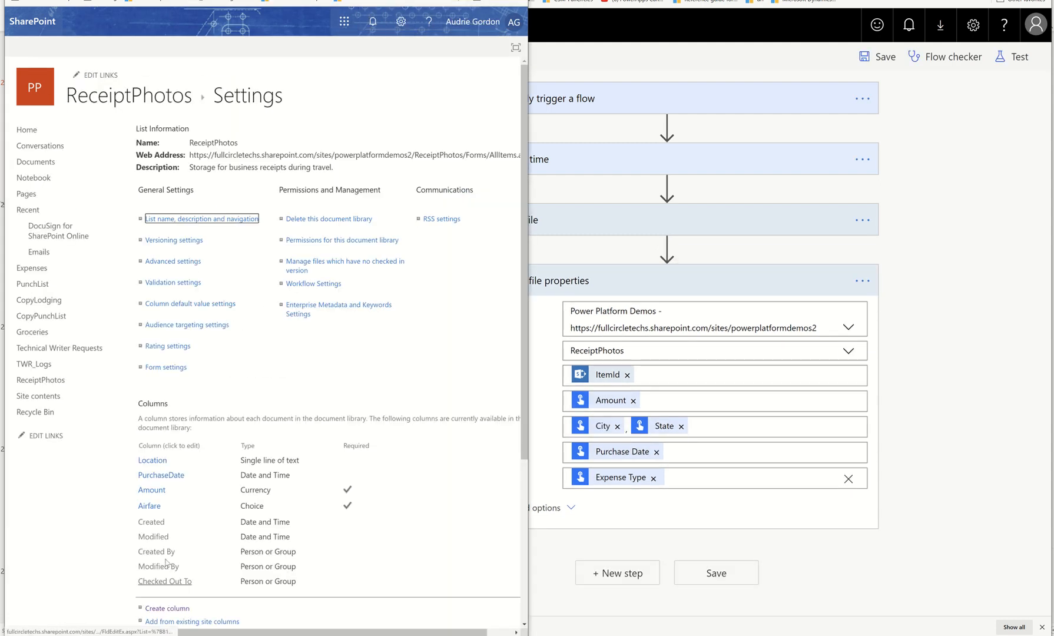
# Step: Rename the Airfare choice column of ReceiptPhotos as ExpenseType and confirm the change
pyautogui.click(154, 509)
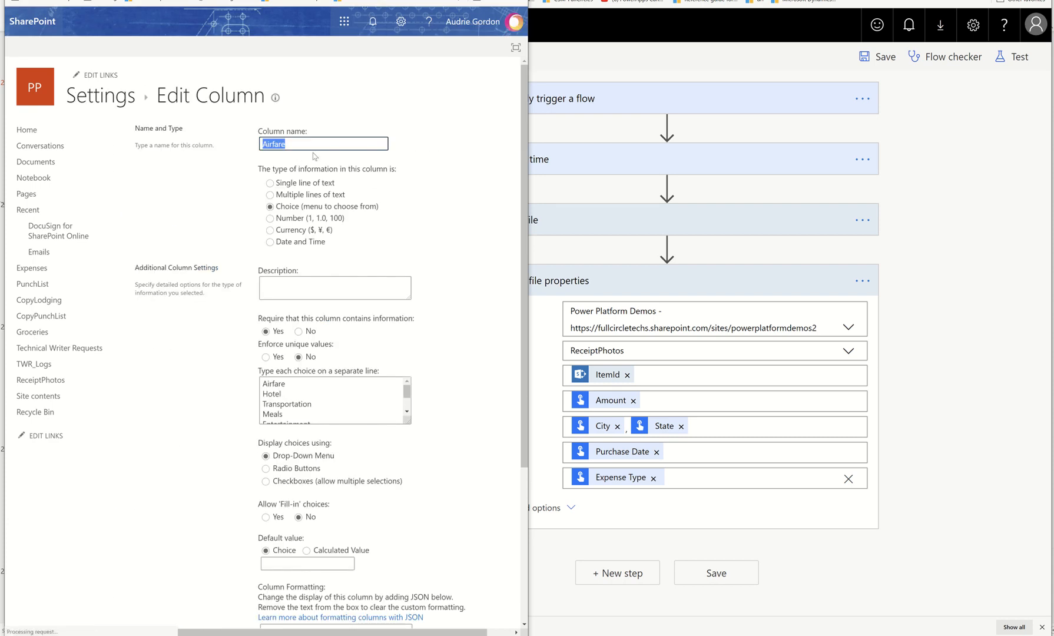
pyautogui.write('Exp')
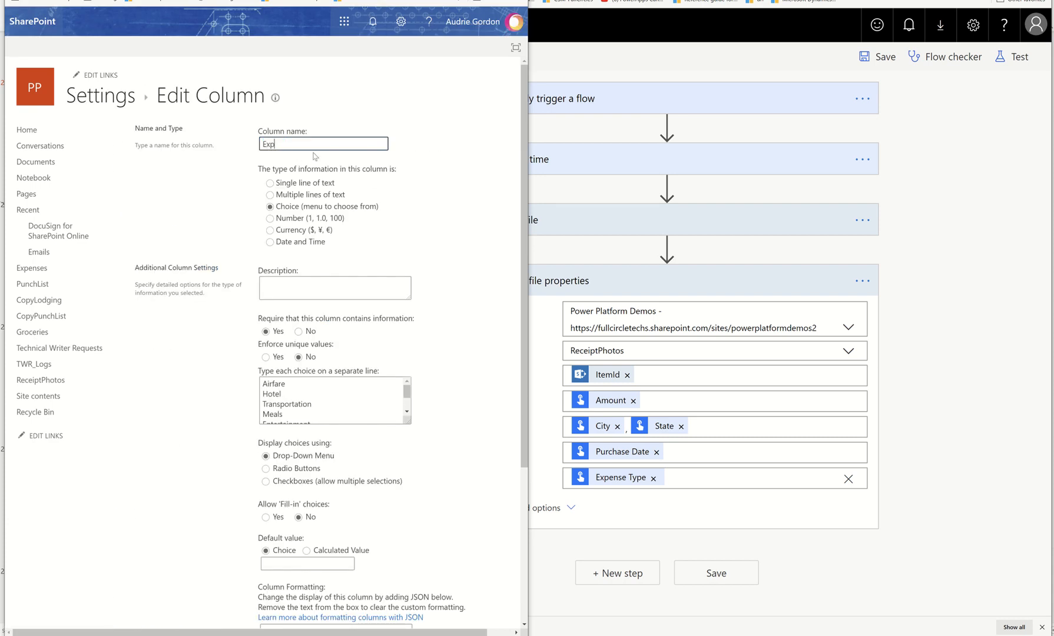
pyautogui.write('enseType')
pyautogui.moveTo(318, 145); pyautogui.dragTo(178, 141)
pyautogui.scroll(-3, 463, 279)
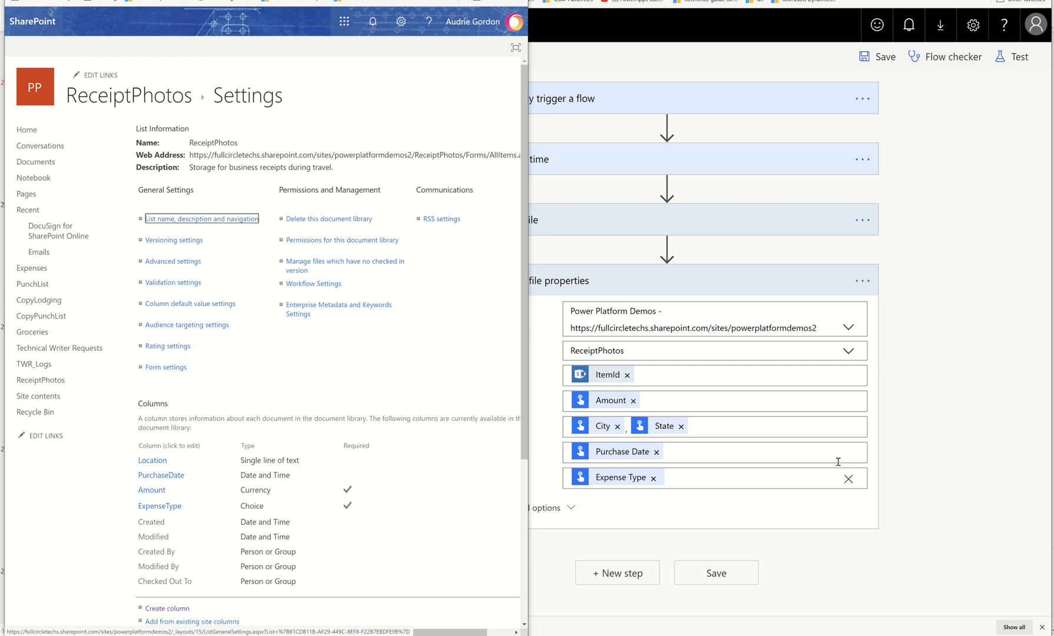
# Step: Switch back to Power Automate, reopen the Receipts flow for editing from My flows and expand the Update file properties action
pyautogui.click(846, 507)
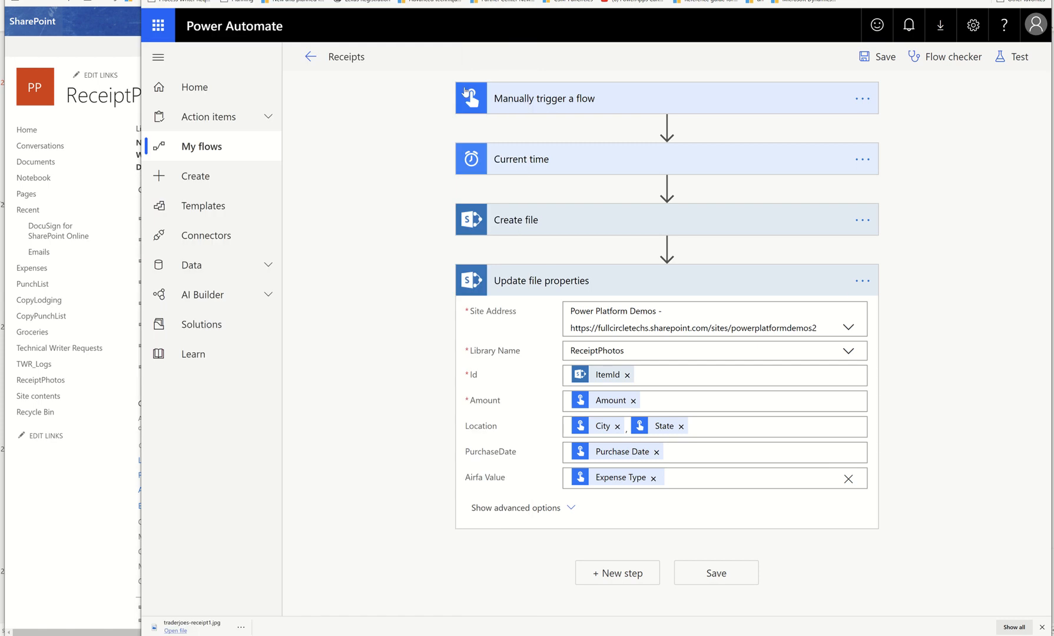
pyautogui.click(226, 147)
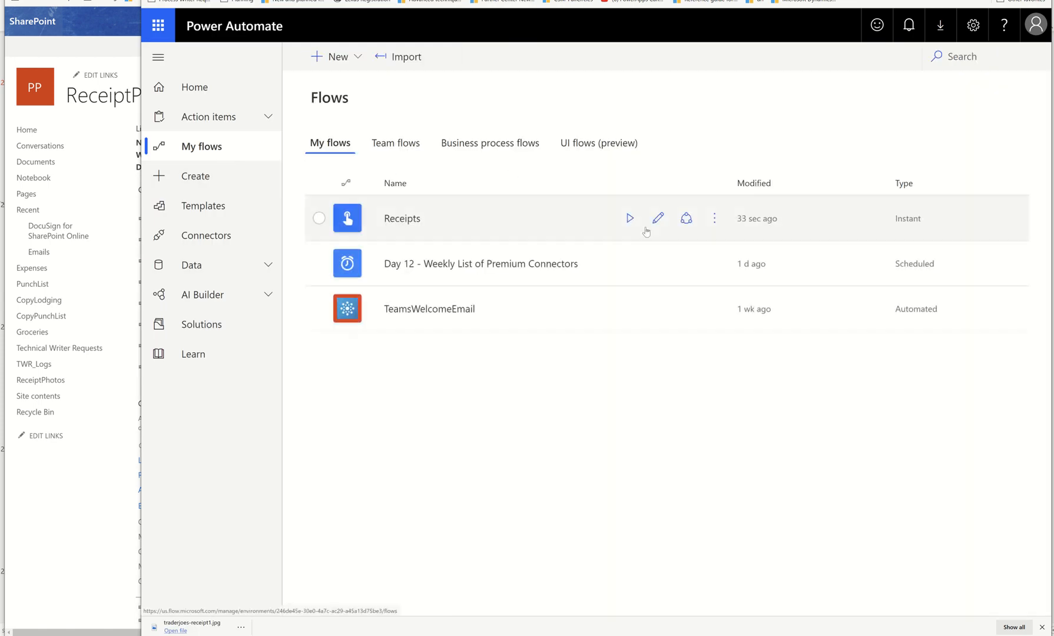
pyautogui.click(658, 218)
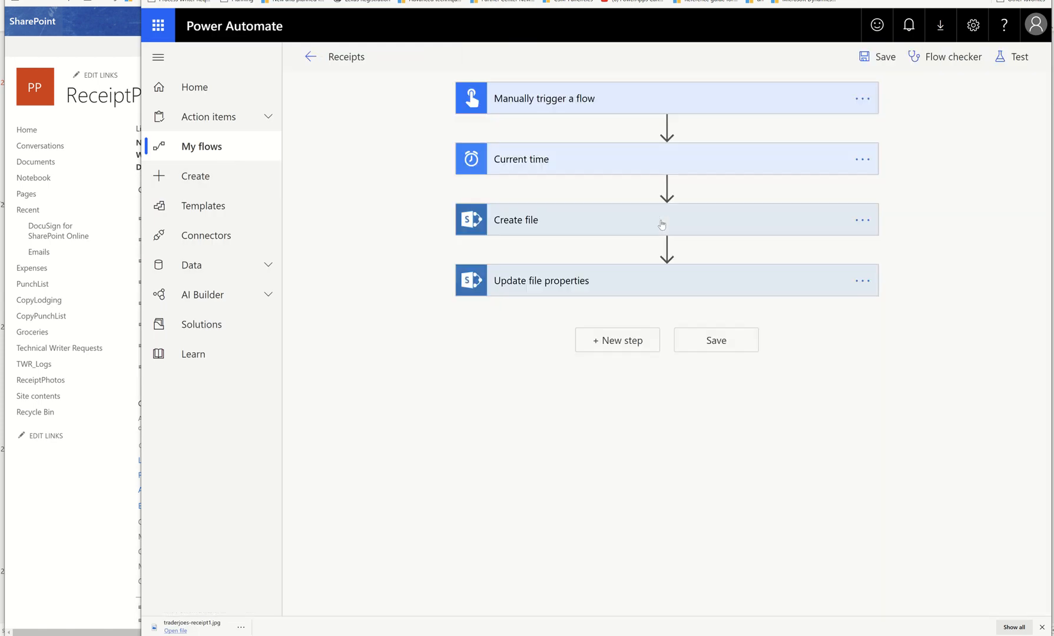
pyautogui.click(662, 281)
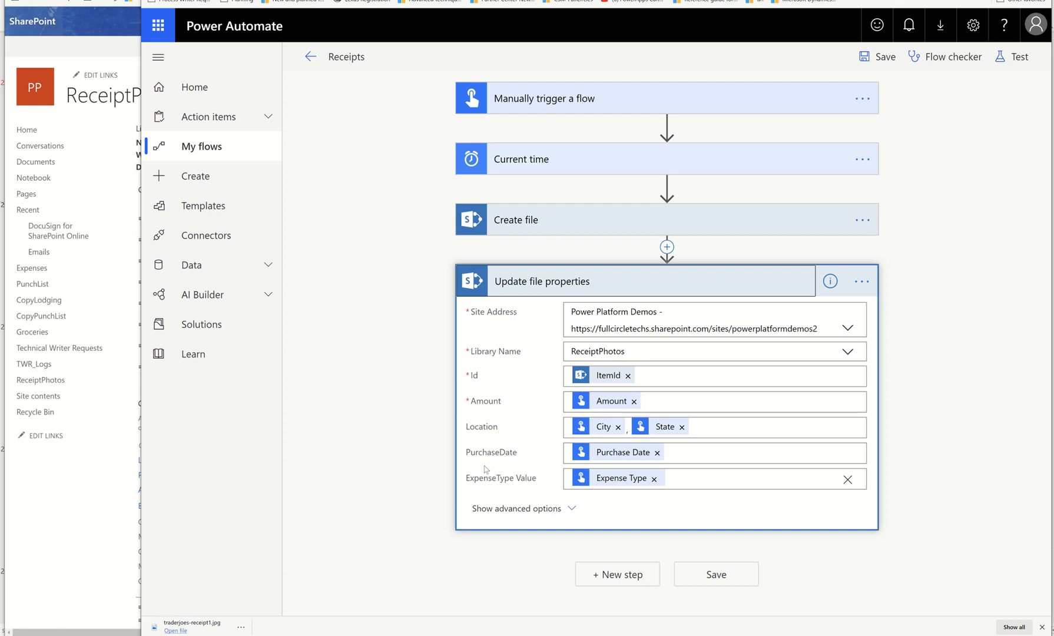
pyautogui.moveTo(466, 478); pyautogui.dragTo(512, 483)
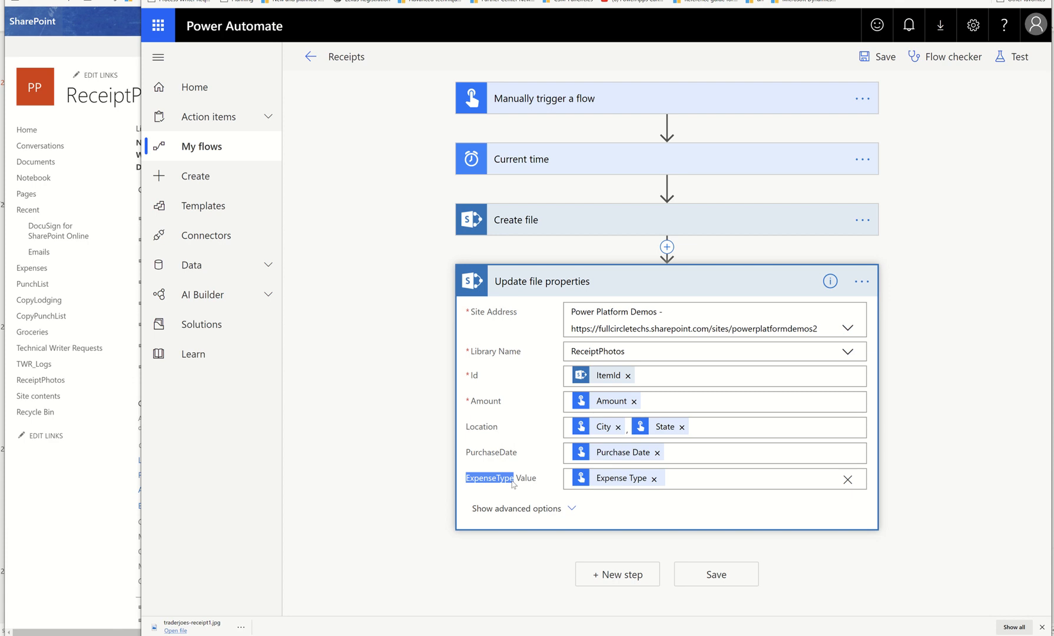
pyautogui.click(647, 506)
pyautogui.moveTo(465, 485); pyautogui.dragTo(514, 482)
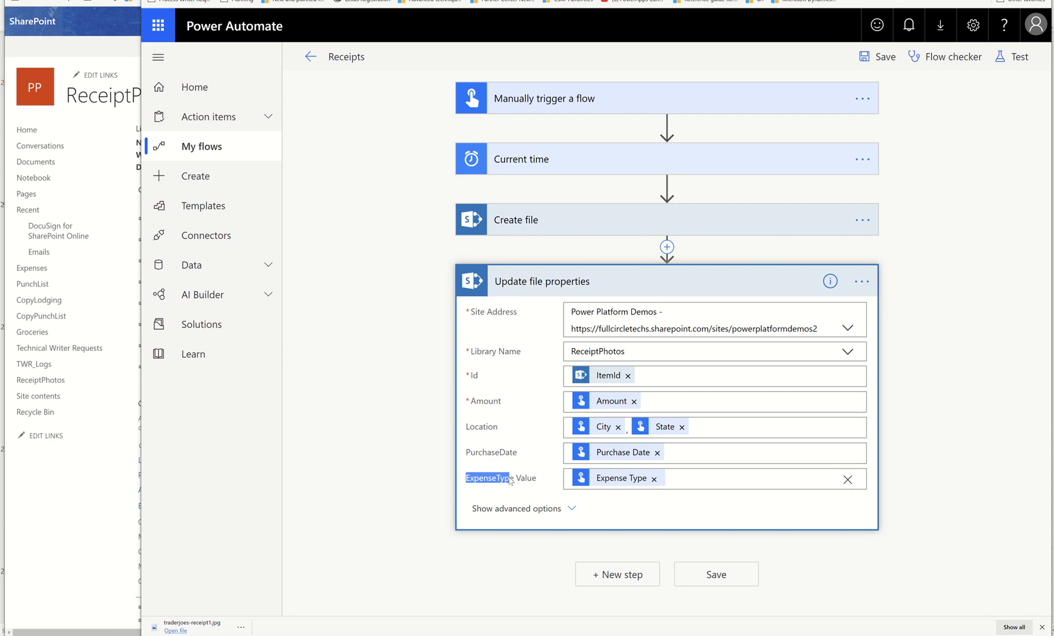
pyautogui.click(757, 511)
# Step: Switch to the ReceiptPhotos settings in SharePoint and rename the ExpenseType column as Expense Type, with a space
pyautogui.click(69, 578)
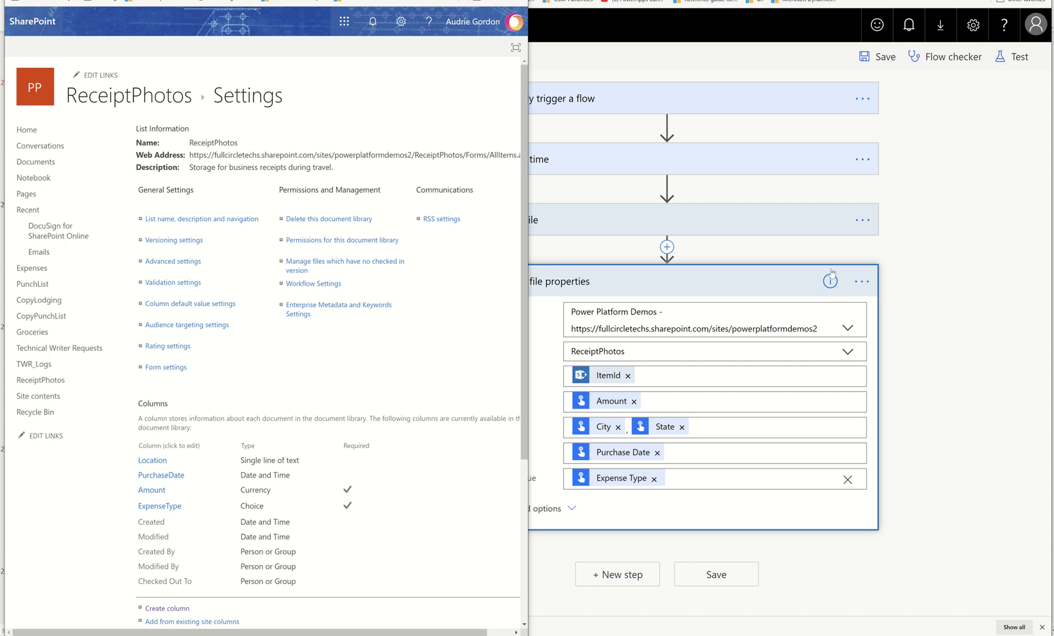
pyautogui.click(157, 507)
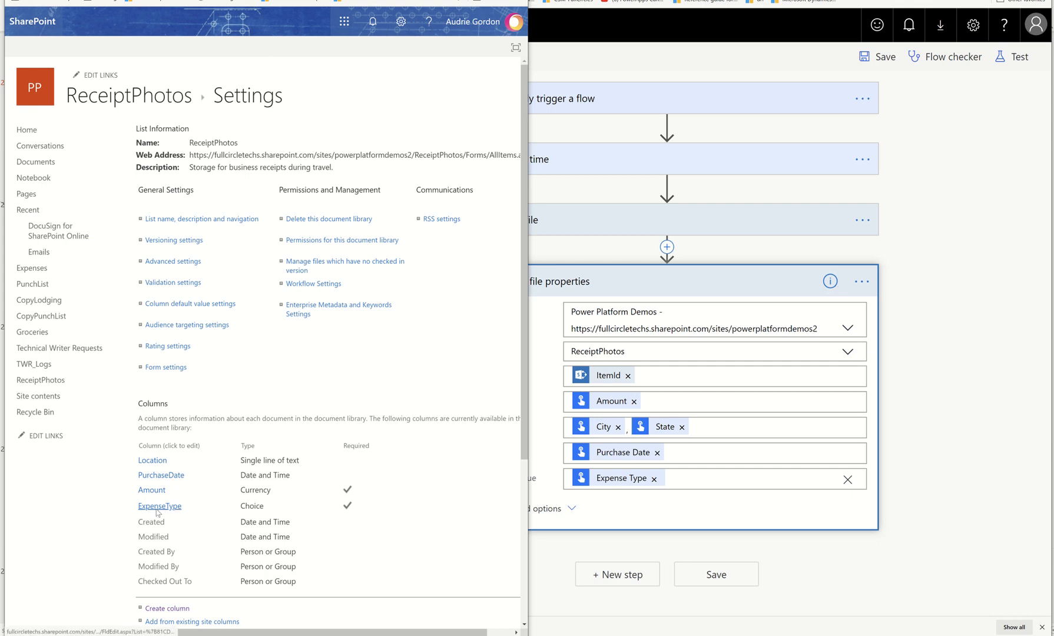
pyautogui.click(291, 144)
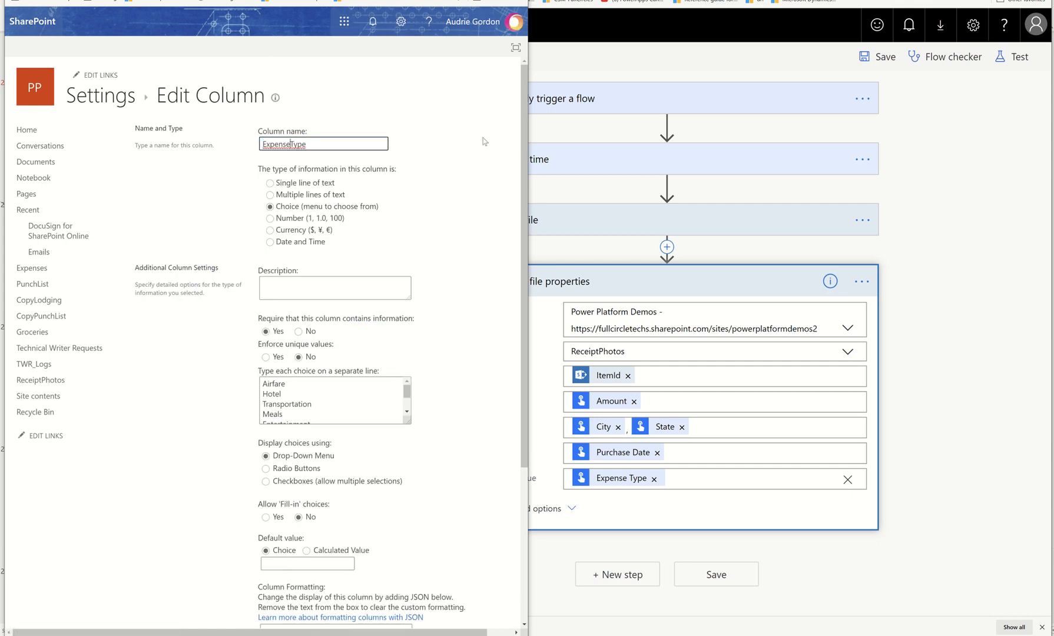
pyautogui.scroll(-4, 483, 354)
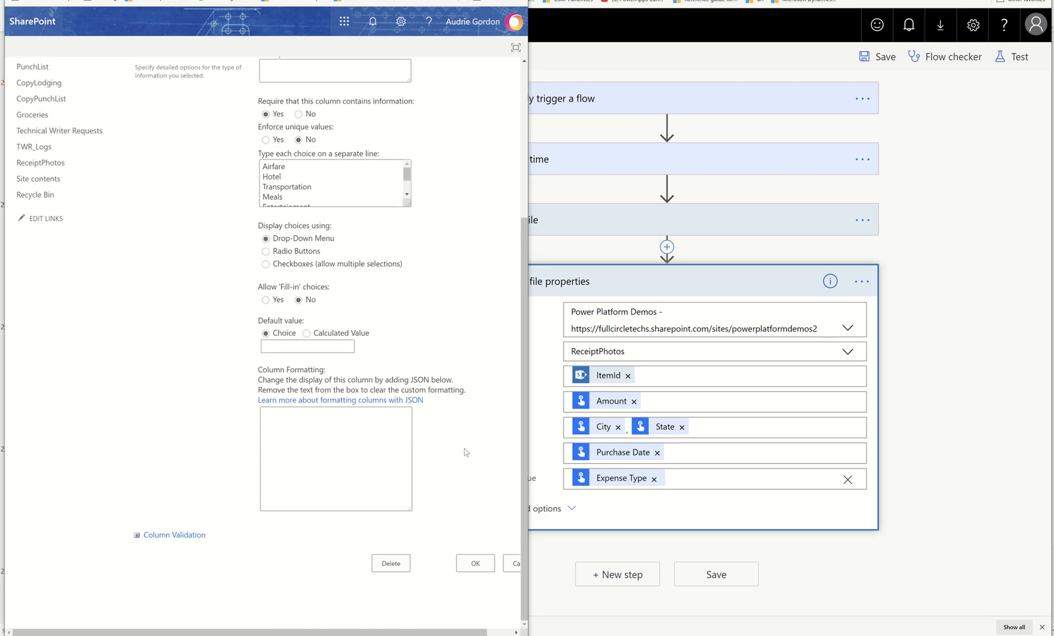
pyautogui.click(477, 564)
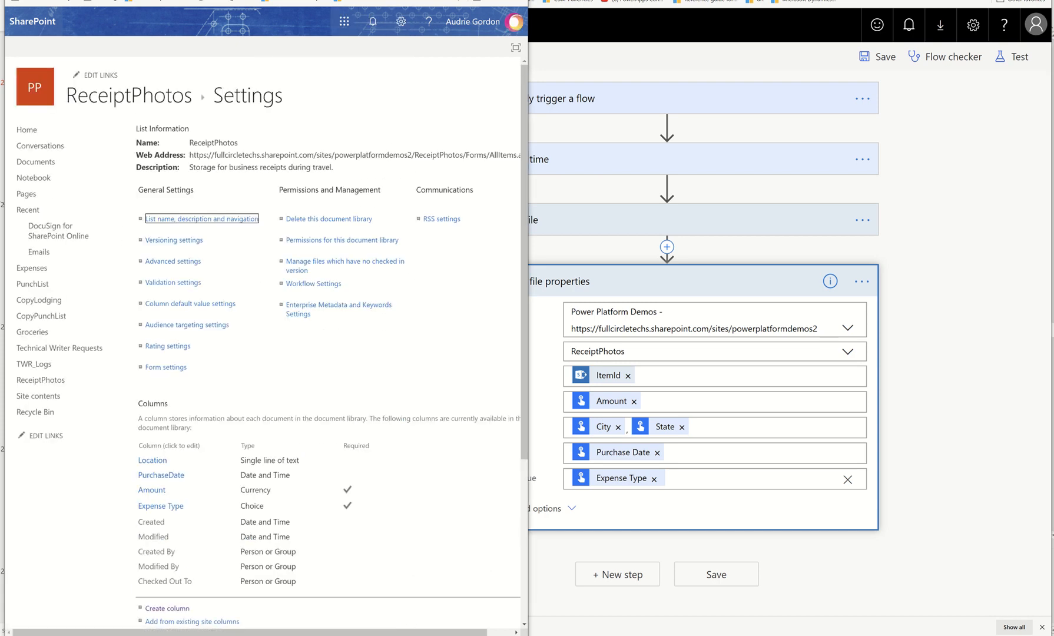
# Step: Switch back to the Receipts flow in Power Automate and collapse the Update file properties action
pyautogui.click(947, 197)
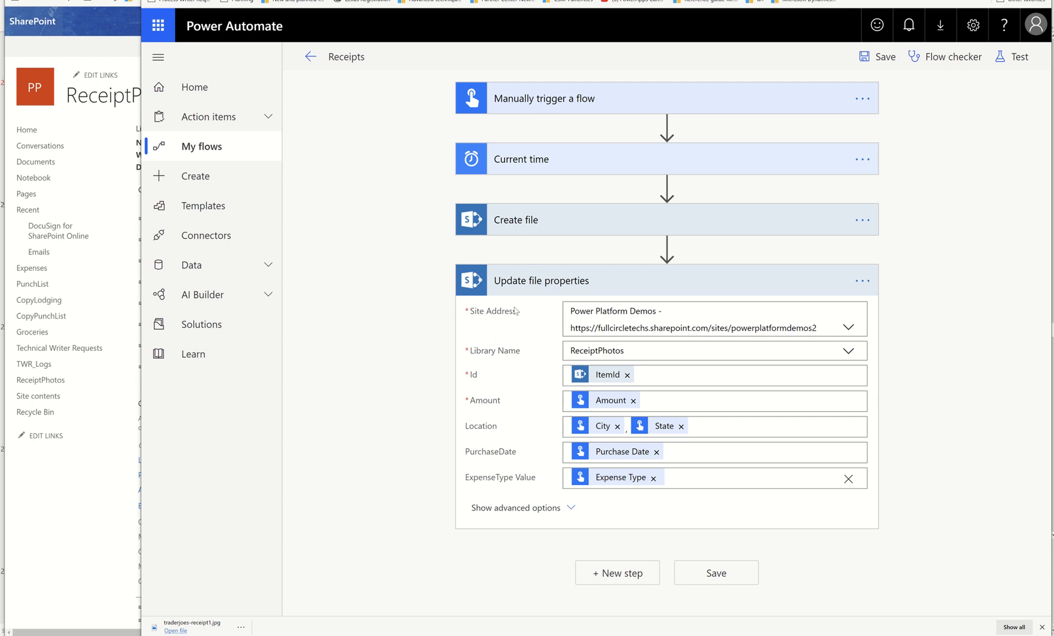
pyautogui.click(531, 292)
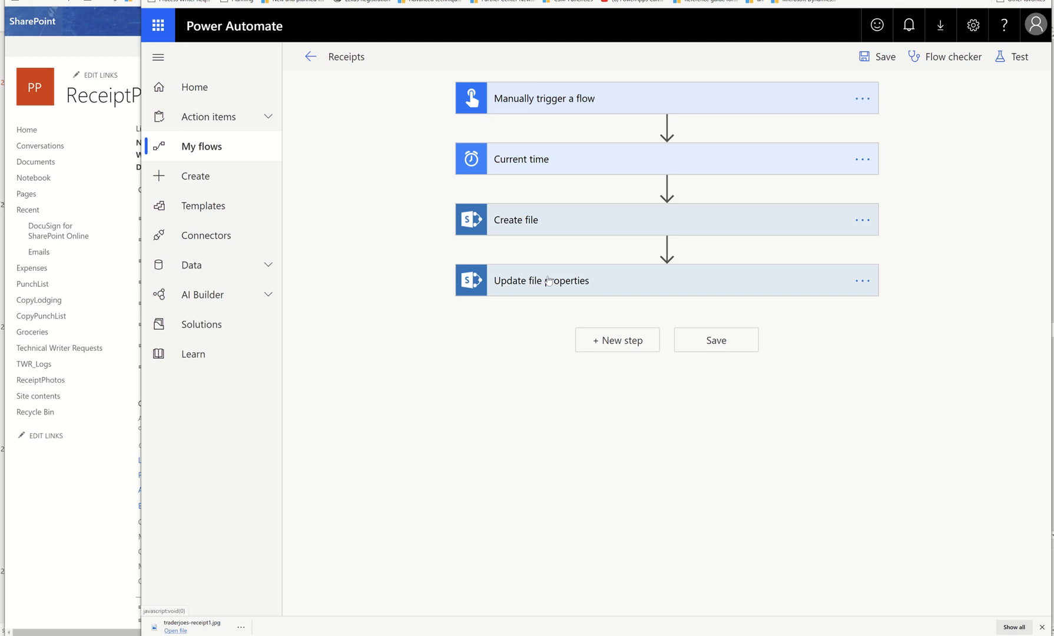
pyautogui.click(549, 281)
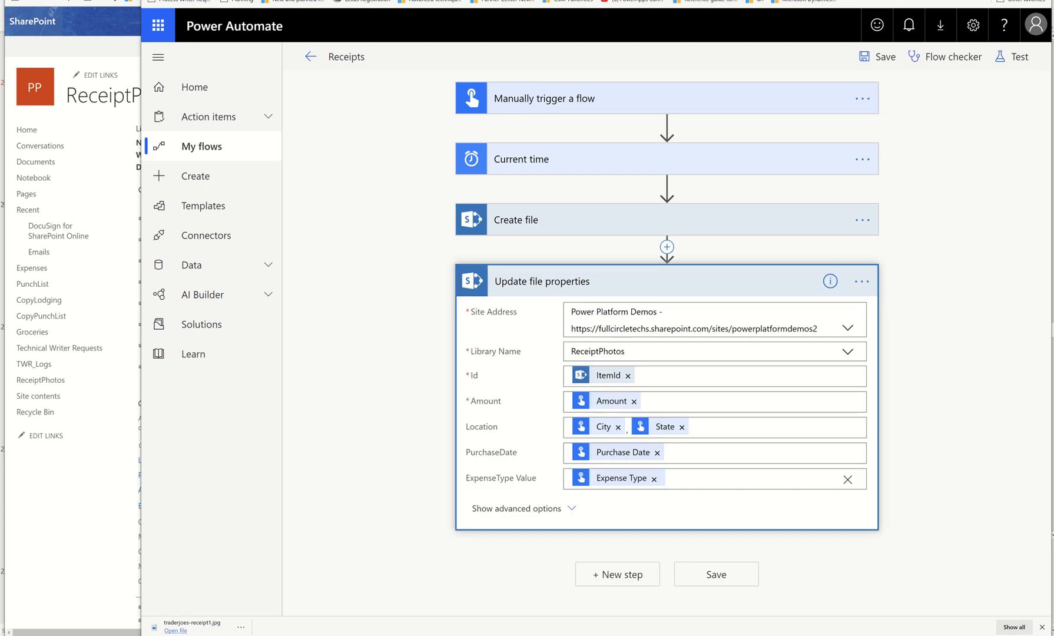
pyautogui.click(580, 286)
# Step: Add a Send me a mobile notification action with the text "Your receipt for", the Amount dynamic content and "was successfully uploaded."
pyautogui.click(647, 348)
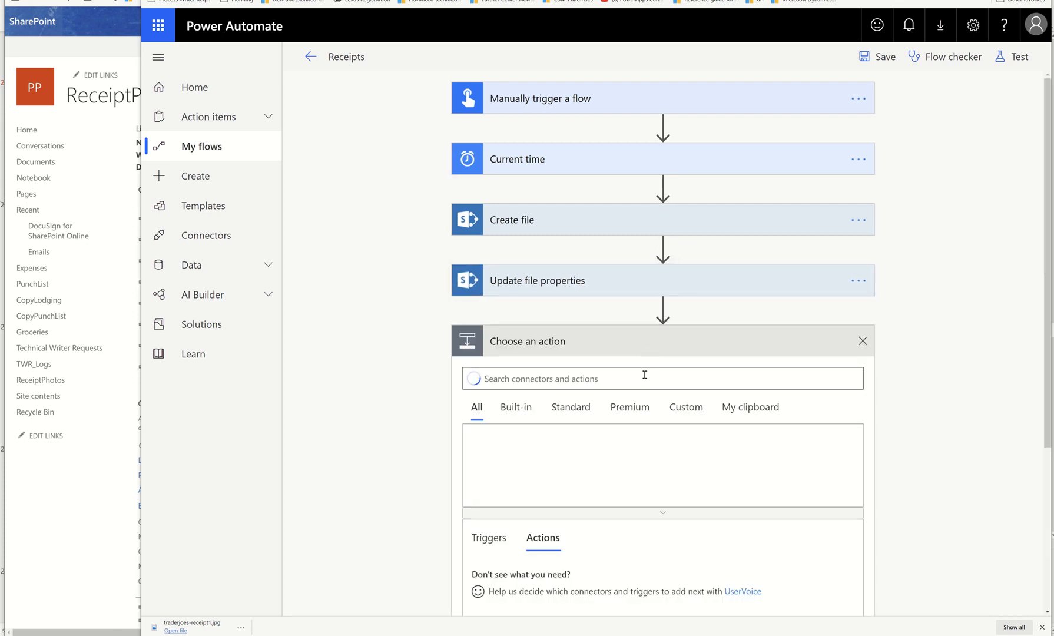
pyautogui.click(824, 460)
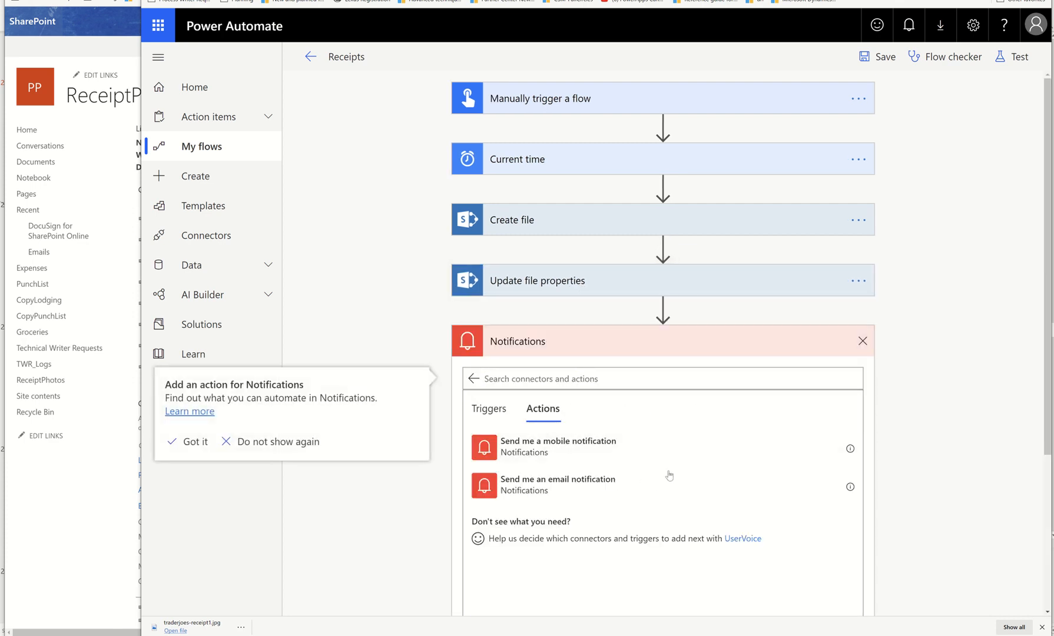
pyautogui.click(539, 448)
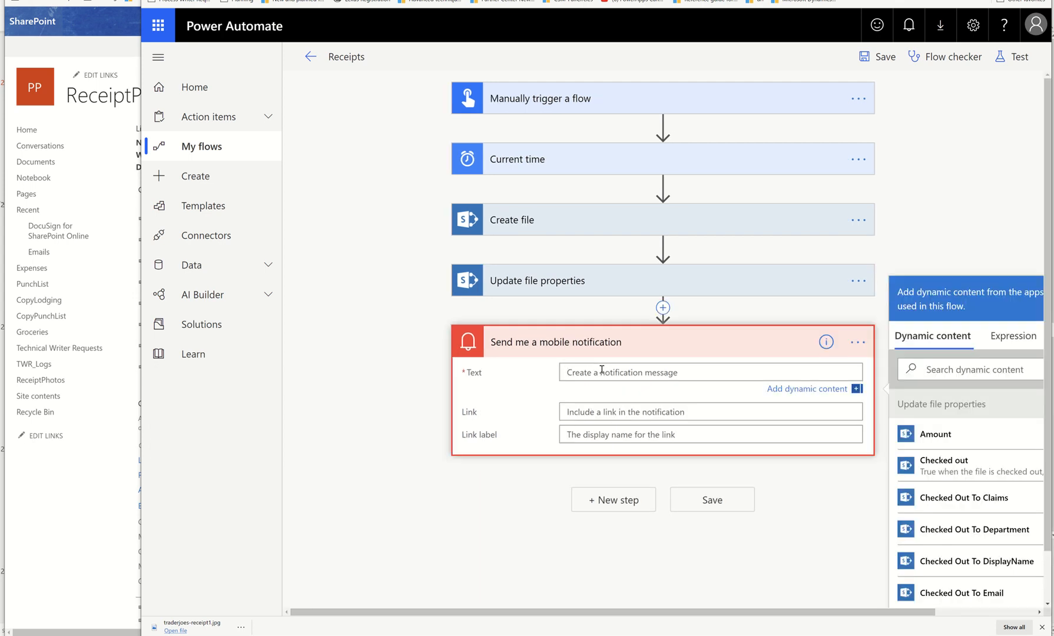
pyautogui.write('Your receipt for')
pyautogui.click(942, 434)
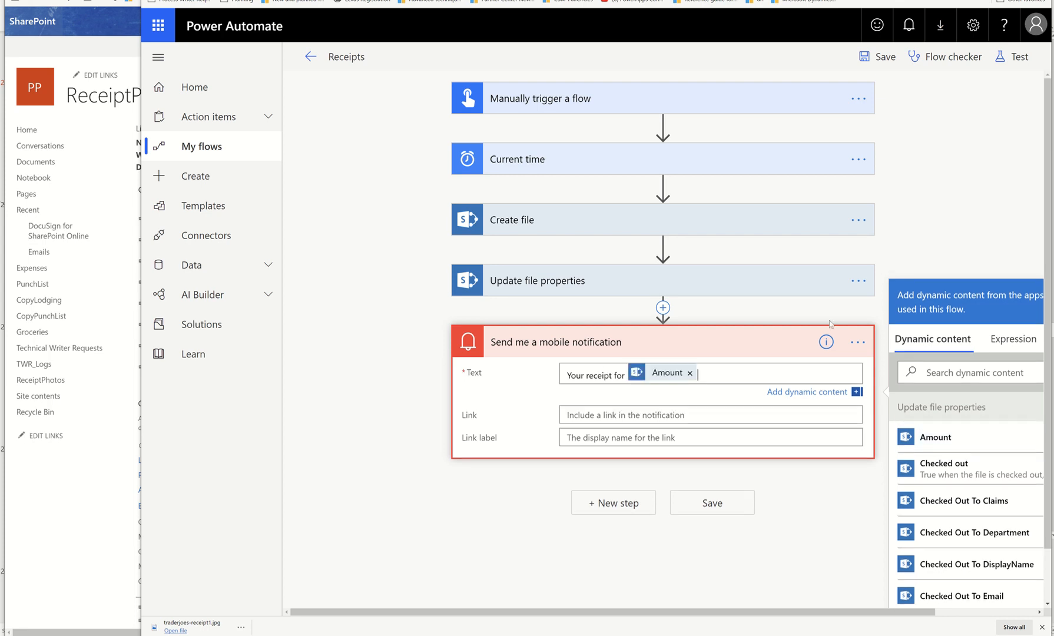
pyautogui.write('was sus')
pyautogui.write('cessfully uploaded.')
# Step: Set the notification's link to the Link to item dynamic content and its link label to "Open the receipt", and save the flow
pyautogui.click(690, 411)
pyautogui.scroll(-5, 976, 537)
pyautogui.scroll(-5, 976, 537)
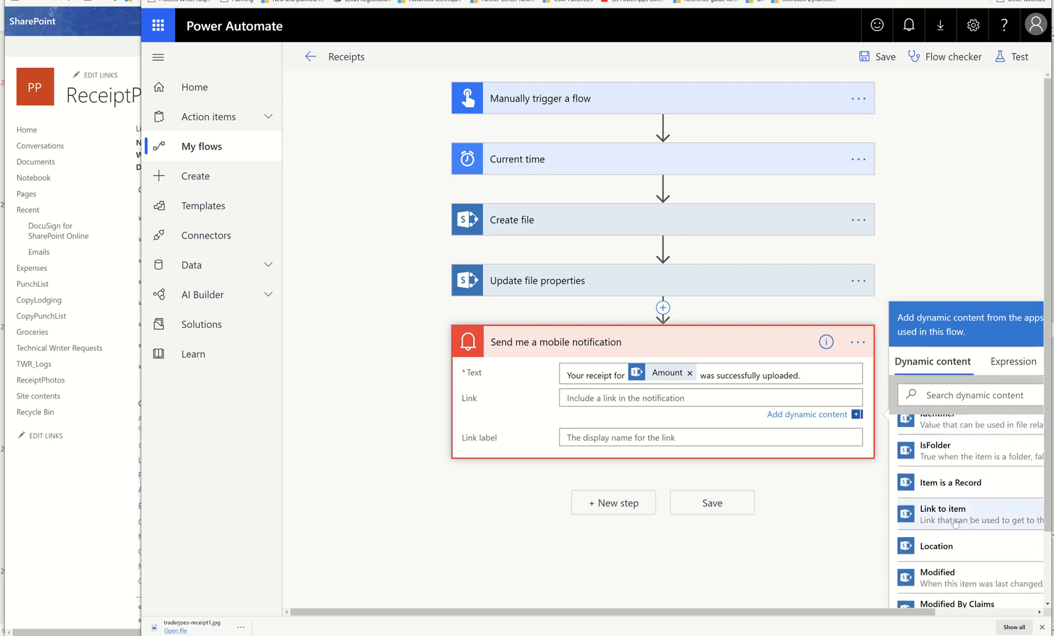
pyautogui.click(942, 513)
pyautogui.click(604, 439)
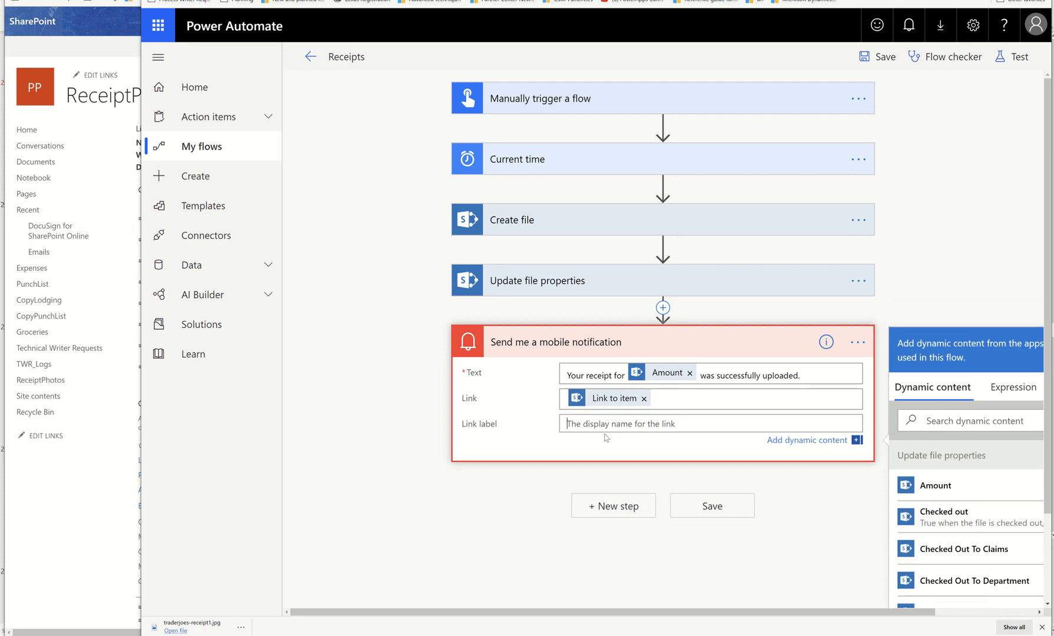
pyautogui.write('Open the receipt')
pyautogui.click(724, 515)
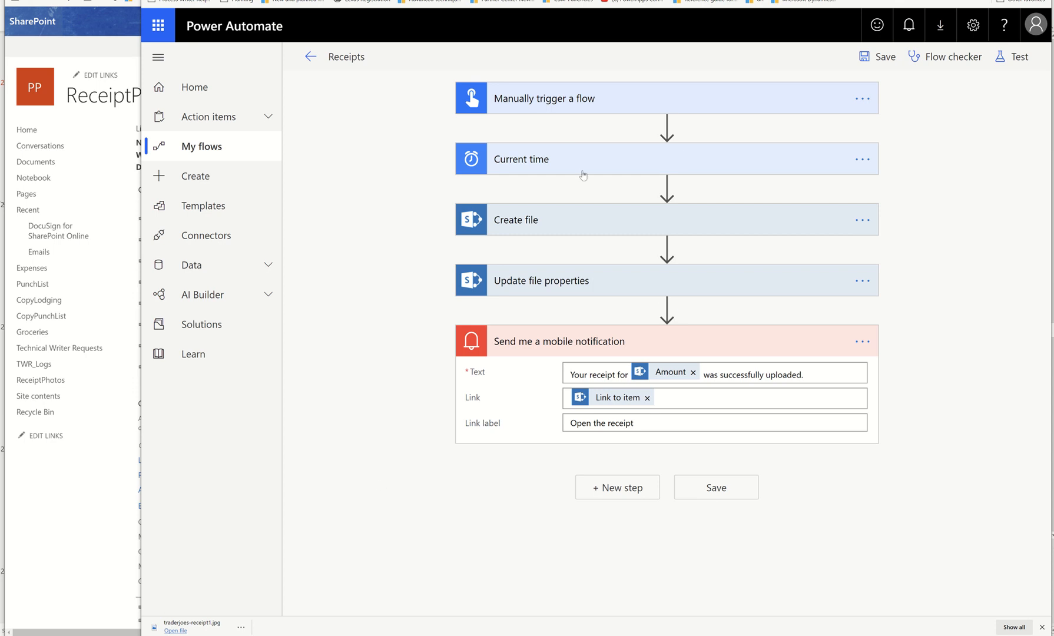
# Step: Expand the manual trigger to review its Expense Type options and collapse it again
pyautogui.click(570, 109)
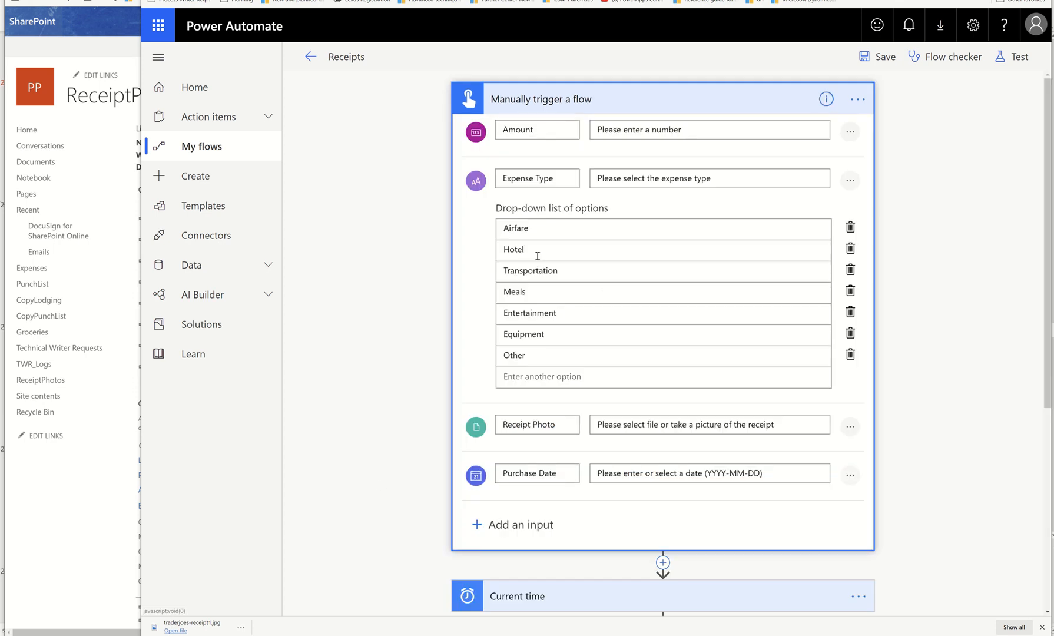
pyautogui.moveTo(538, 257); pyautogui.dragTo(501, 256)
pyautogui.click(595, 105)
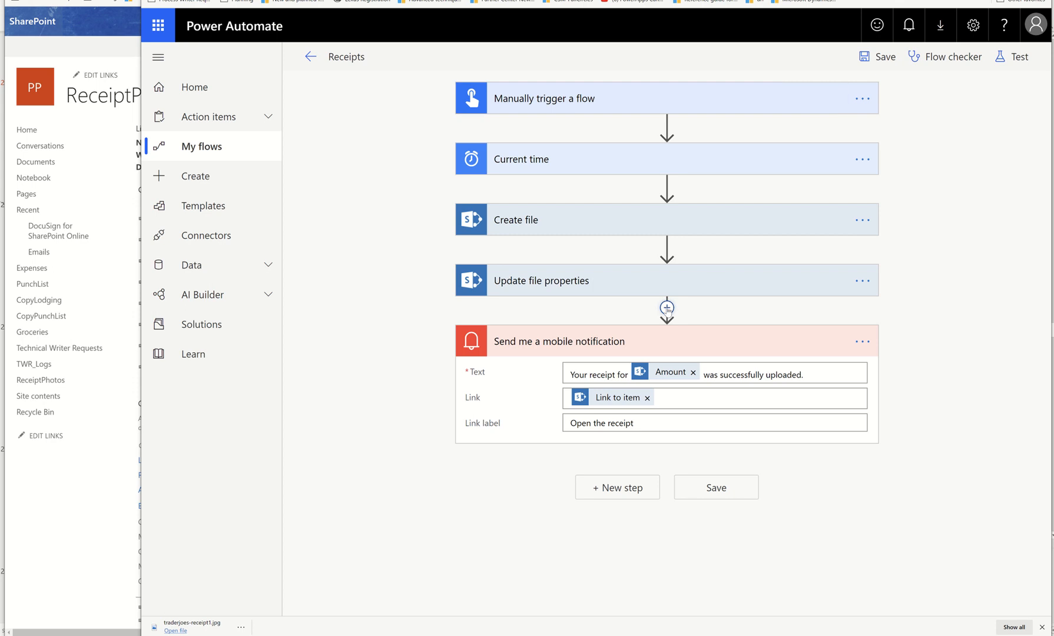
# Step: Add a parallel branch after Update file properties containing a copy of the Send me a mobile notification action
pyautogui.click(667, 307)
pyautogui.click(689, 350)
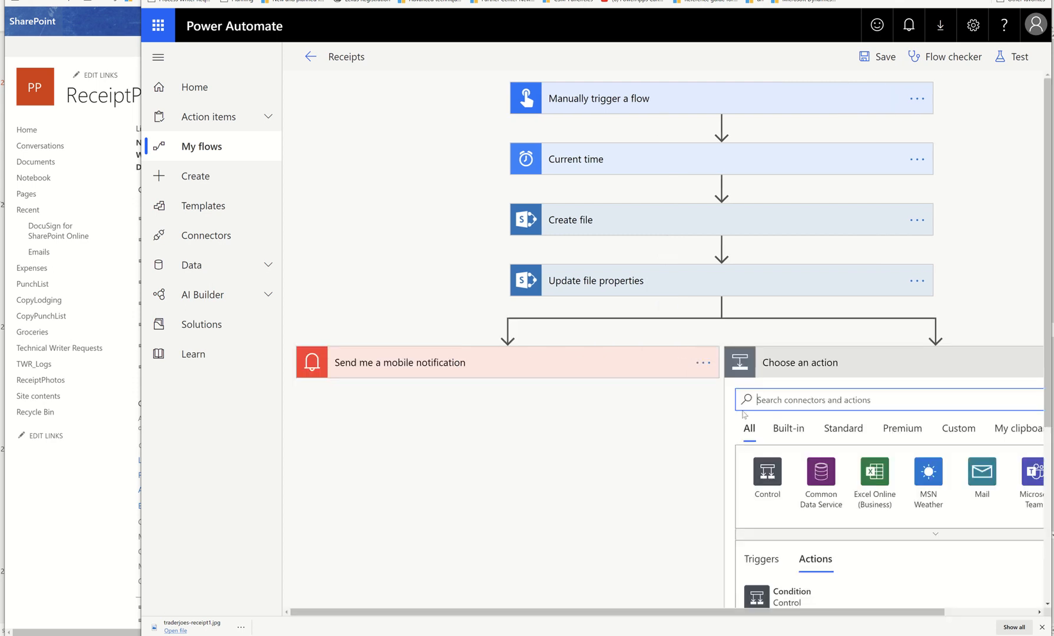
pyautogui.click(705, 363)
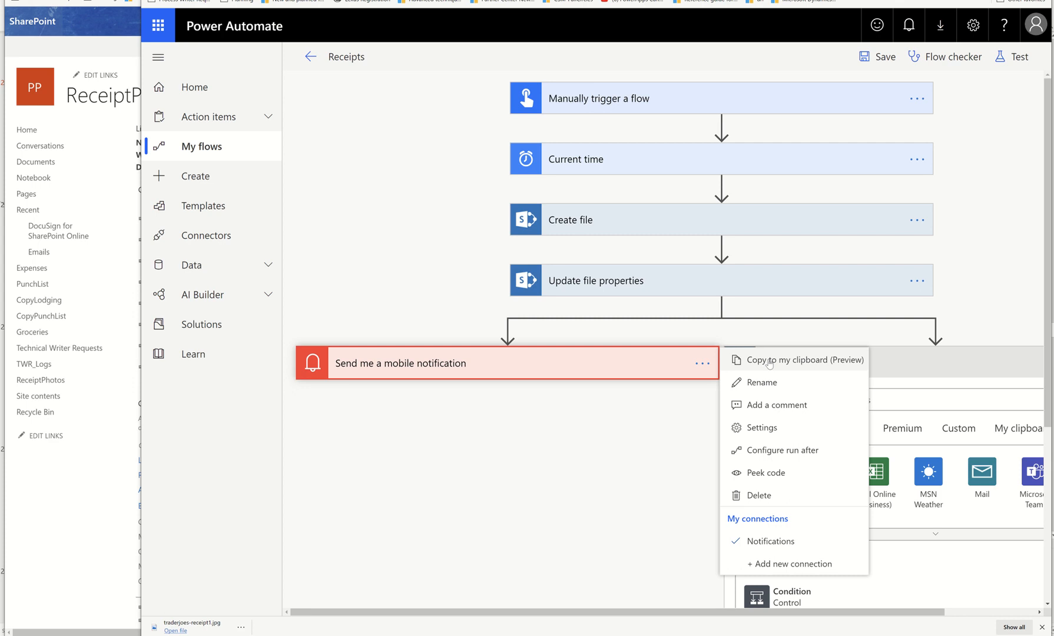
pyautogui.click(769, 360)
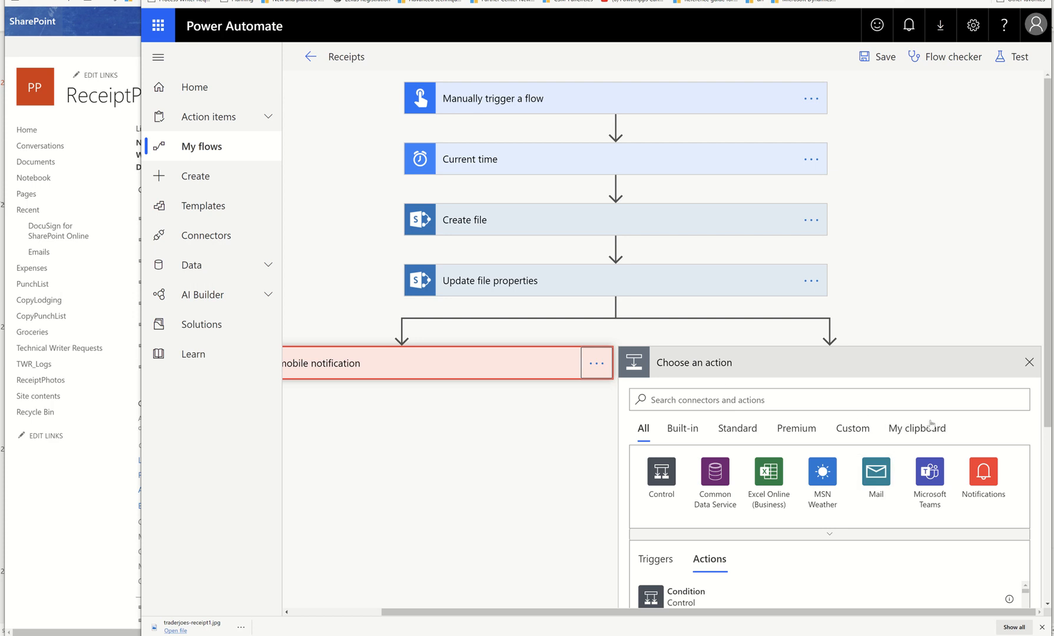
pyautogui.click(935, 428)
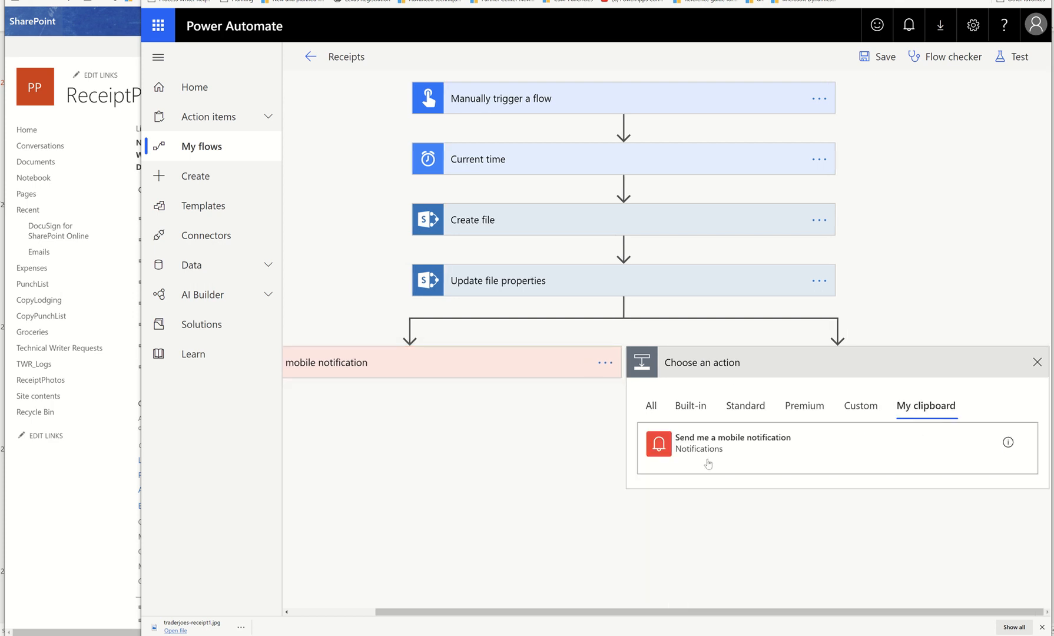
pyautogui.click(734, 463)
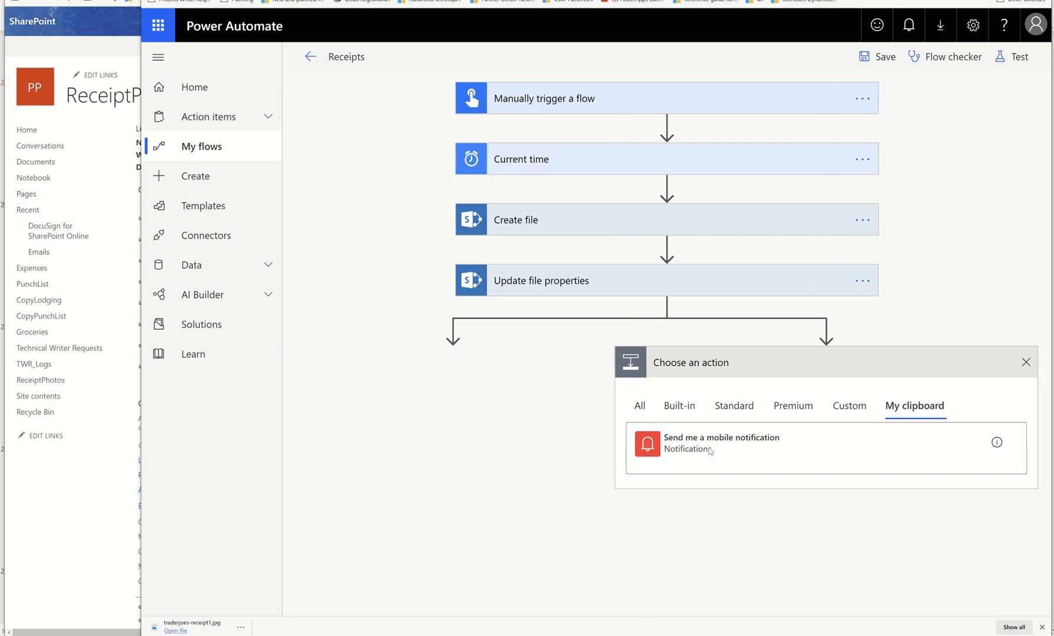
pyautogui.click(1018, 607)
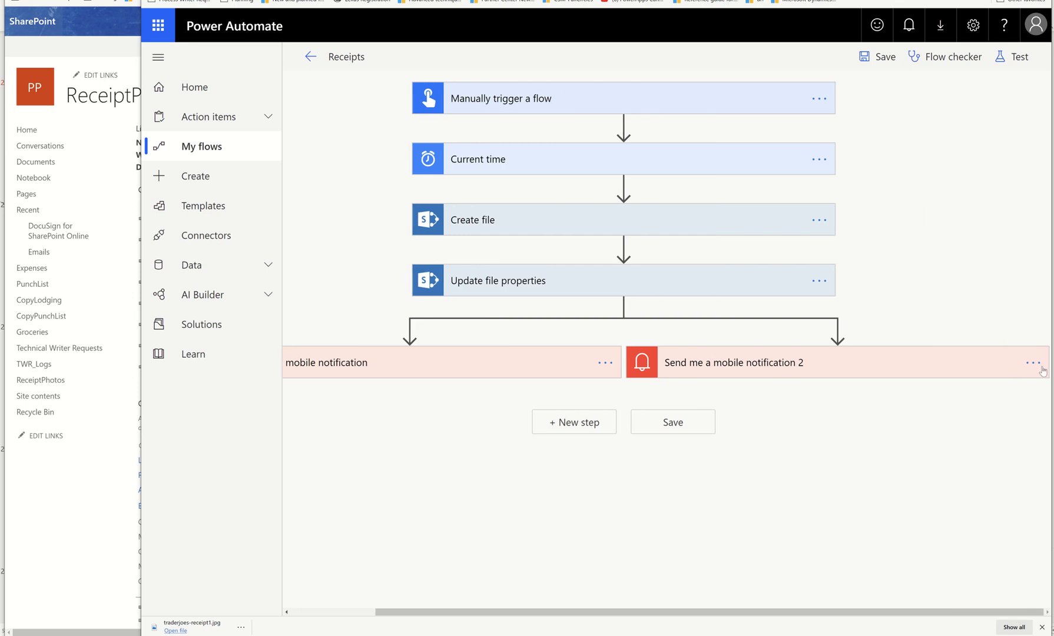
# Step: Rename the copied notification action to "Send me a mobile notification failed upload"
pyautogui.click(1034, 362)
pyautogui.click(910, 382)
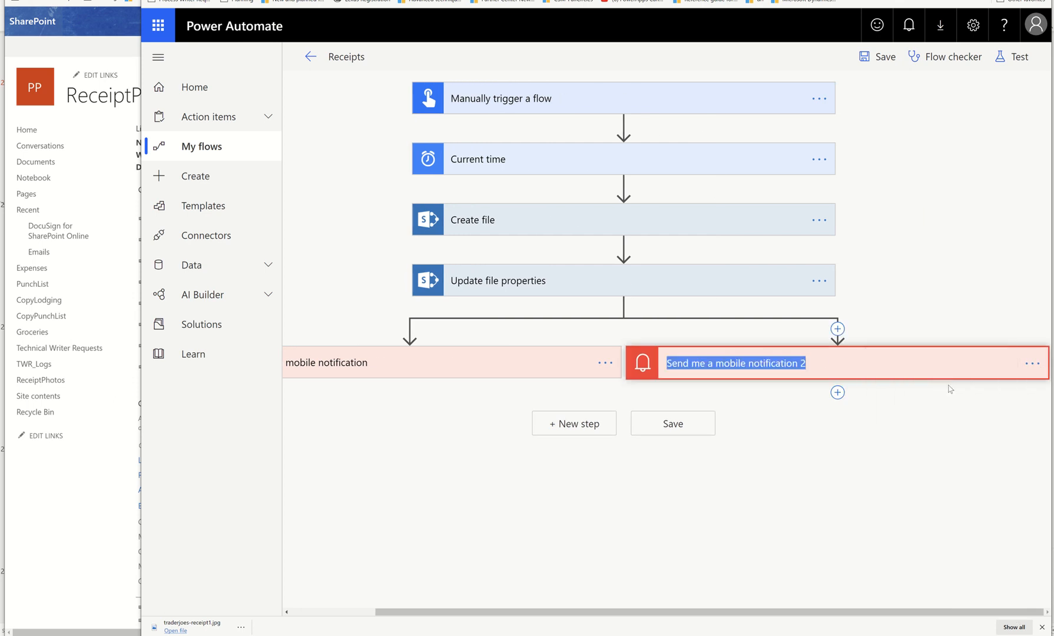
pyautogui.click(820, 360)
pyautogui.write('fai')
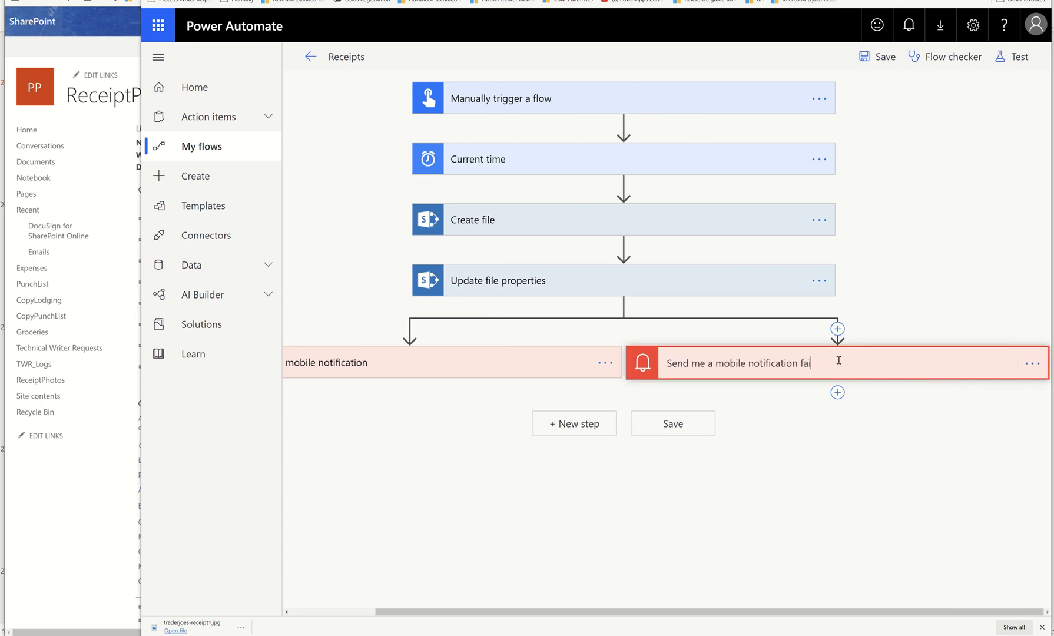
pyautogui.write('led upload')
# Step: Rename the original notification action to "Send me a mobile notification successful upload"
pyautogui.click(602, 366)
pyautogui.click(646, 445)
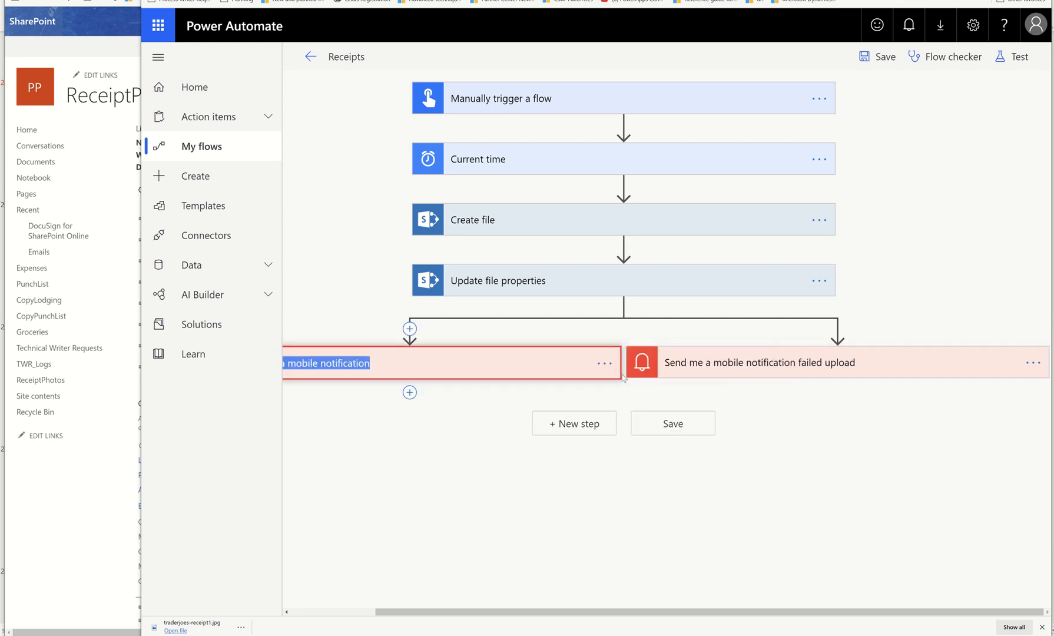
pyautogui.click(497, 362)
pyautogui.write('suc')
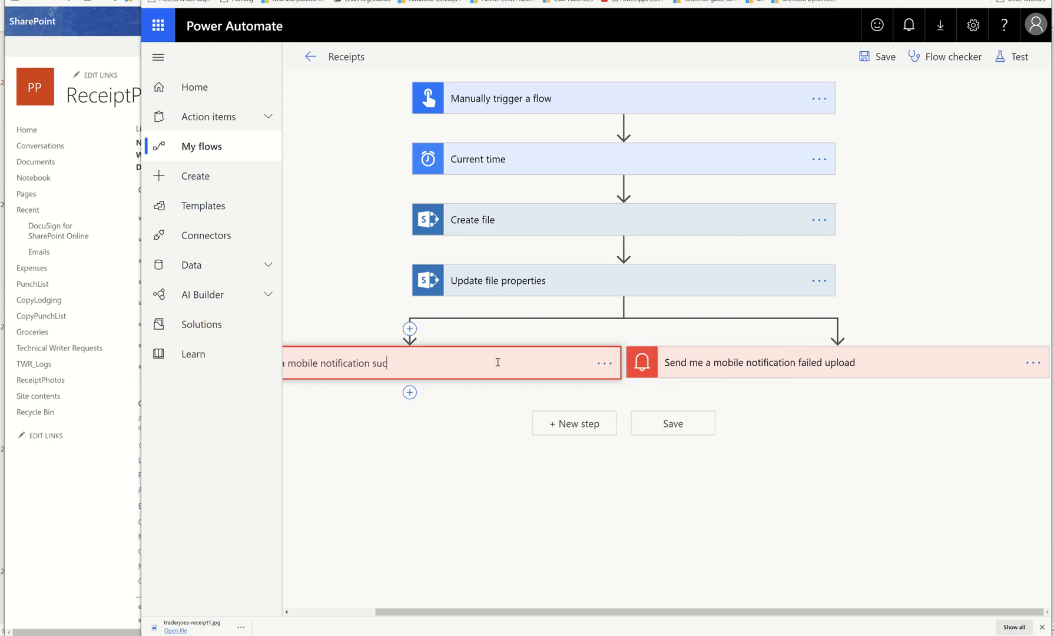
pyautogui.write('cessful upload')
# Step: Replace the failed upload notification's text with "There was a problem with your upload. Please try again."
pyautogui.click(758, 371)
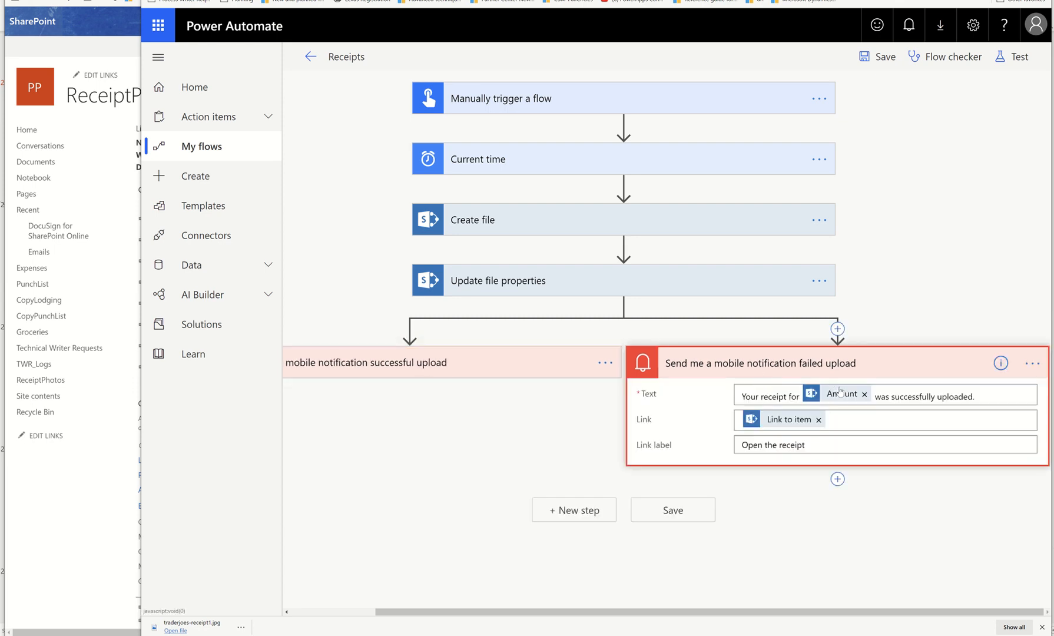
pyautogui.moveTo(1002, 394); pyautogui.dragTo(714, 392)
pyautogui.press('BackSpace')
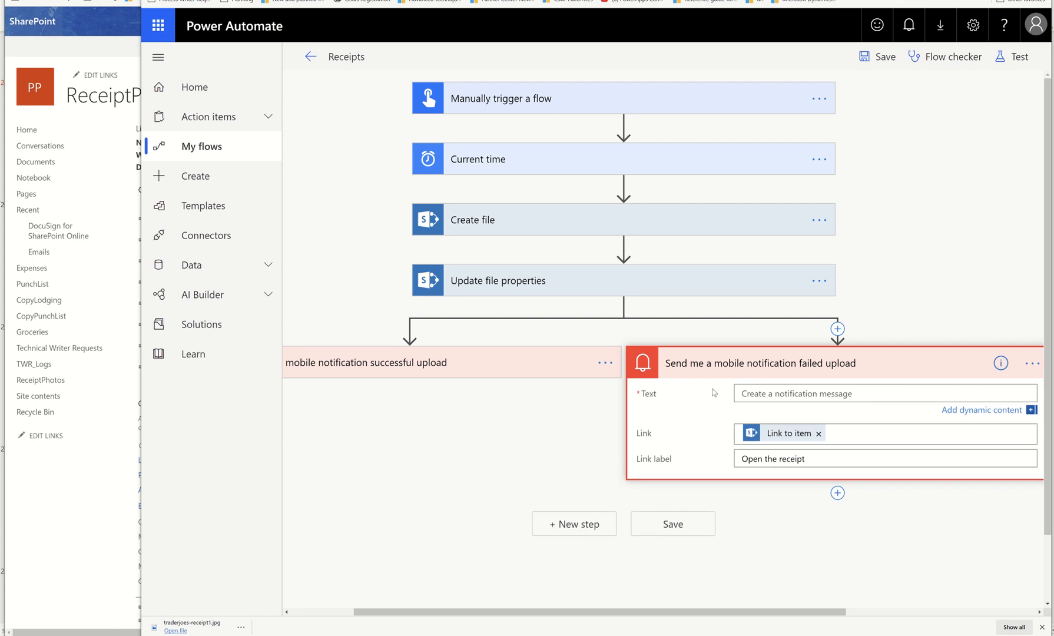
pyautogui.write('There was a problem with your upload. ')
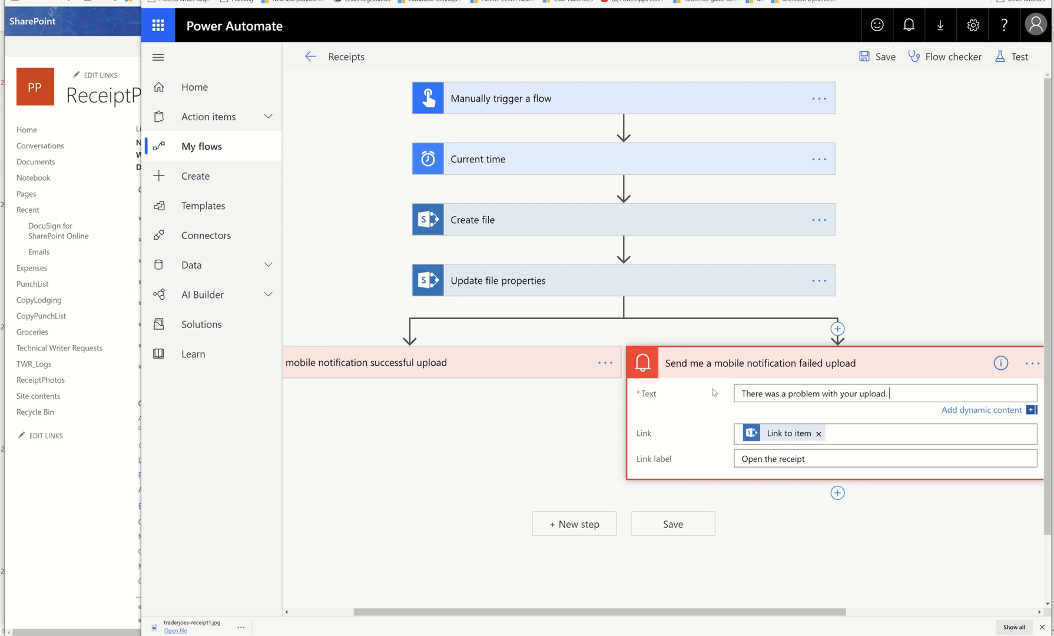
pyautogui.write('Please try again.')
# Step: Clear the link and link label of the failed upload notification and collapse the action
pyautogui.click(819, 434)
pyautogui.moveTo(806, 454); pyautogui.dragTo(741, 454)
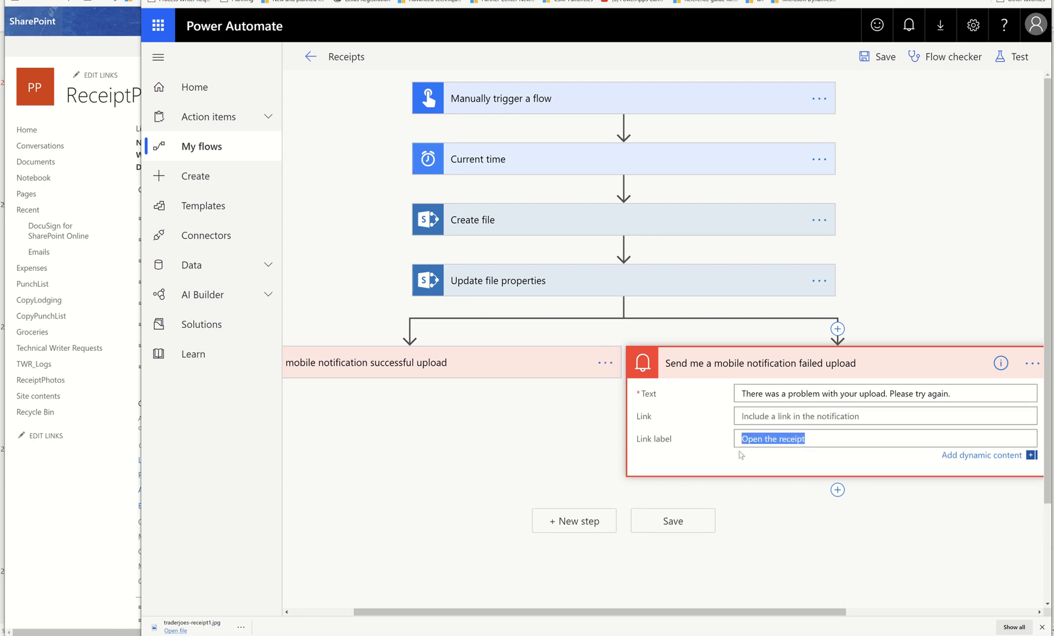
pyautogui.press('BackSpace')
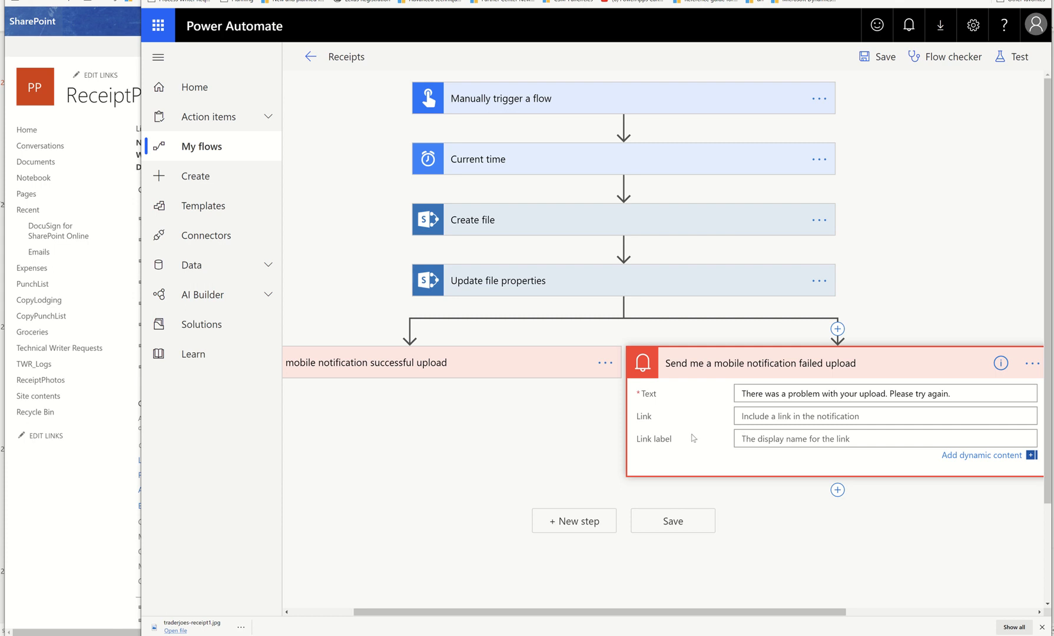
pyautogui.click(780, 419)
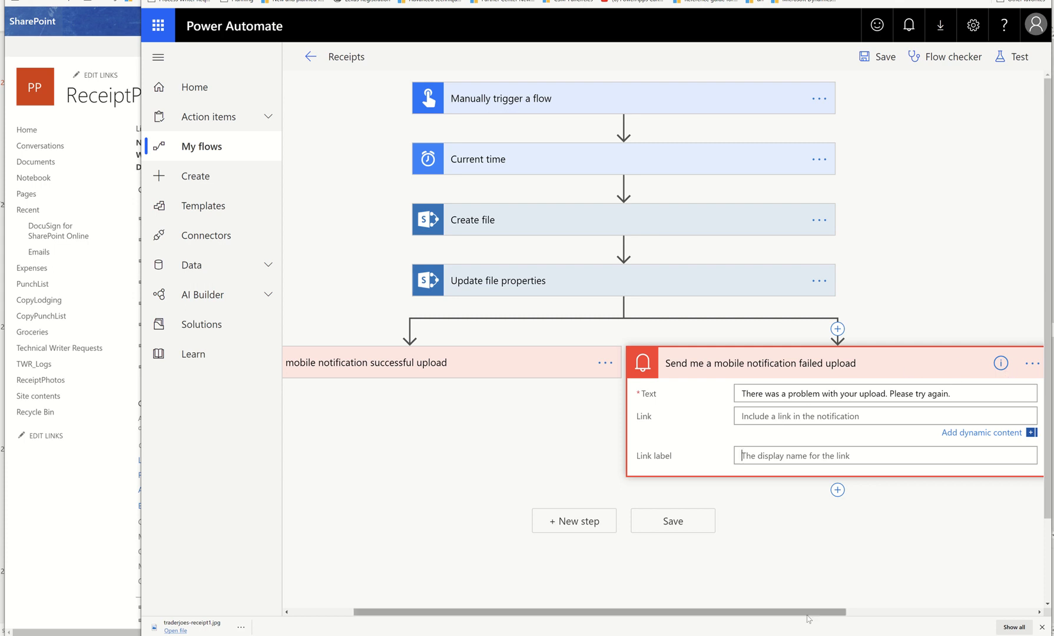
pyautogui.moveTo(808, 614); pyautogui.dragTo(899, 615)
pyautogui.click(764, 370)
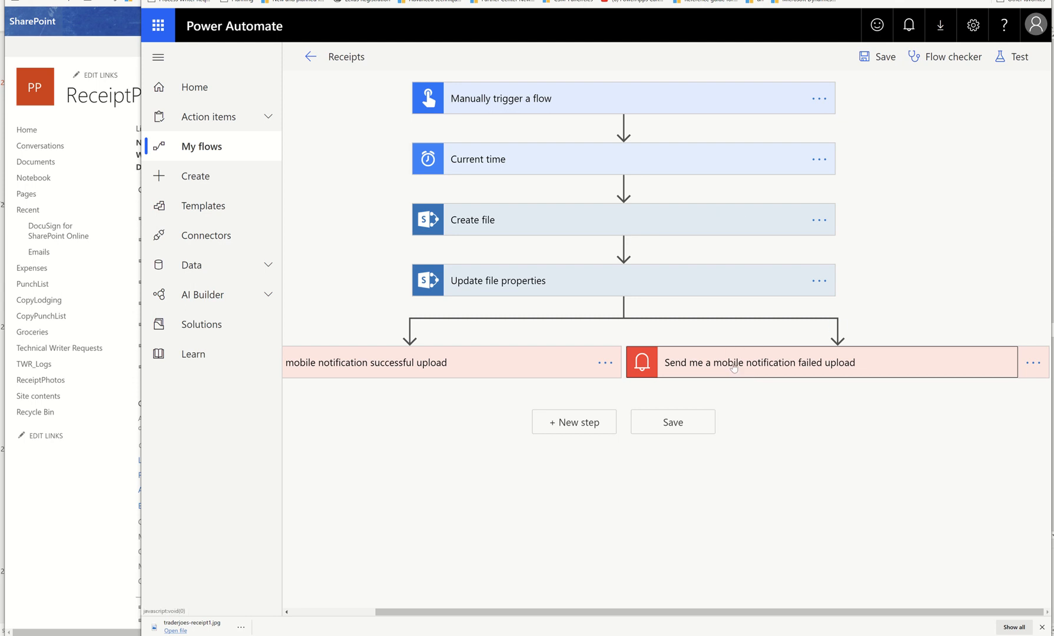
# Step: Expand the failed upload and successful upload notifications to compare their settings
pyautogui.moveTo(753, 242)
pyautogui.click(754, 371)
pyautogui.click(424, 362)
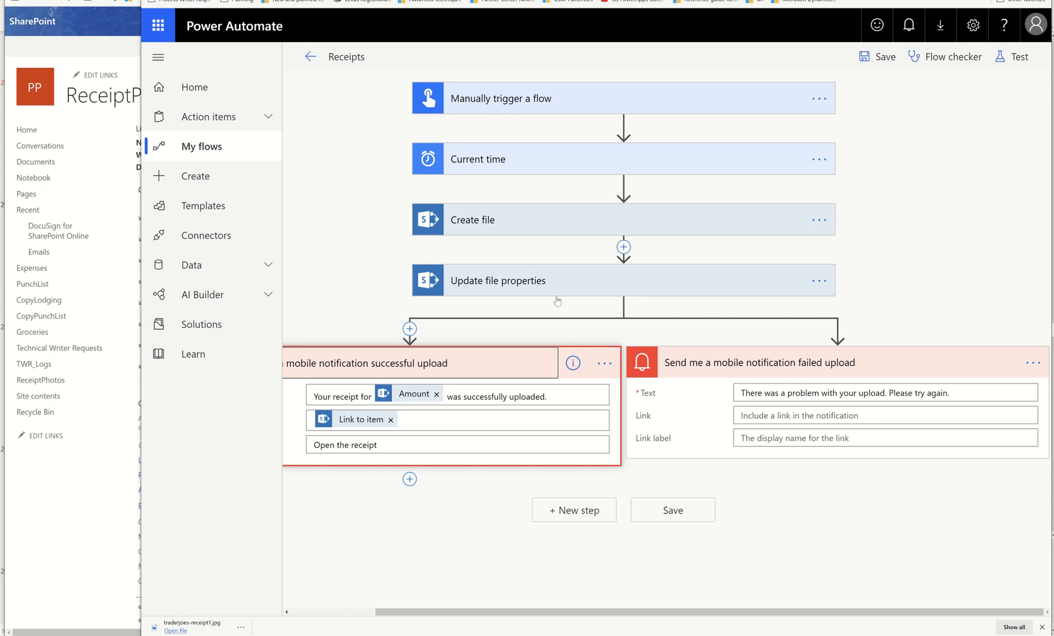
# Step: Add a Scope control action to the flow and place it directly between Current time and Create file
pyautogui.click(624, 304)
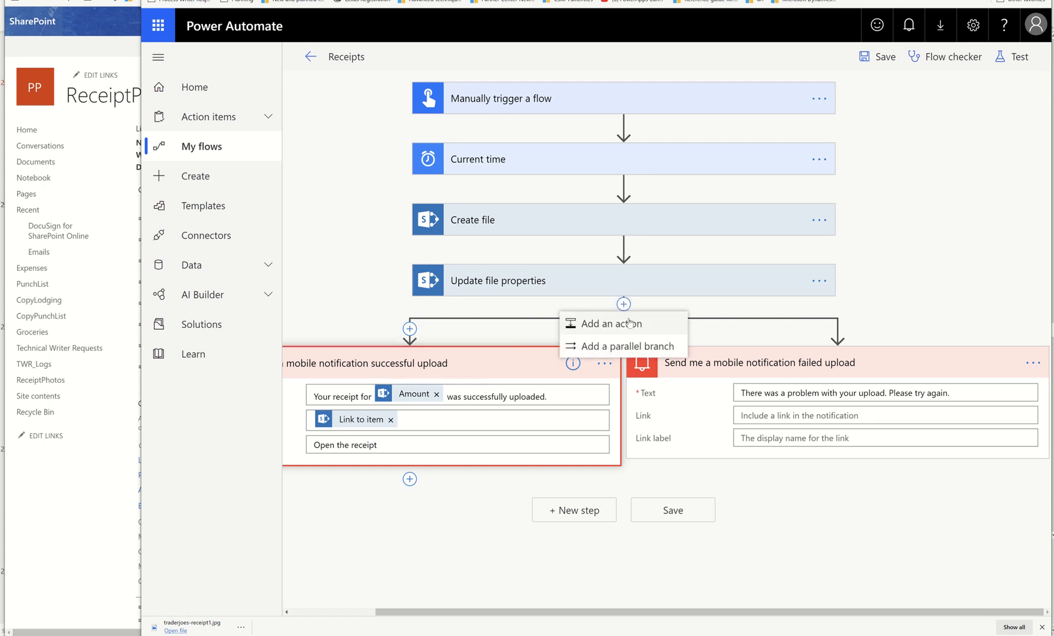
pyautogui.click(629, 323)
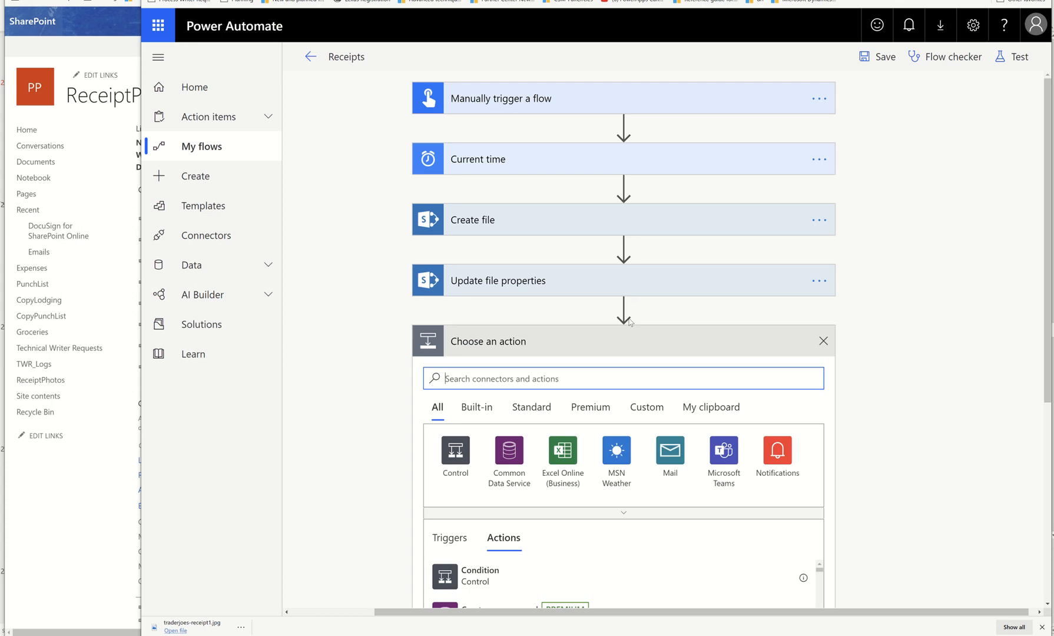
pyautogui.write('s en')
pyautogui.press('BackSpace')
pyautogui.press('BackSpace')
pyautogui.press('BackSpace')
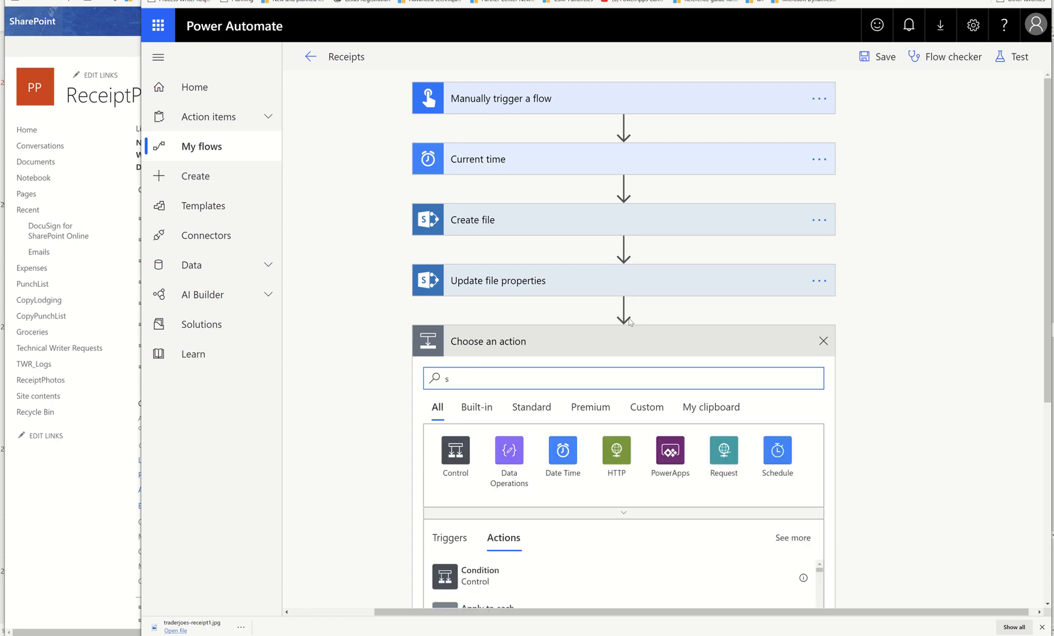
pyautogui.write('cope')
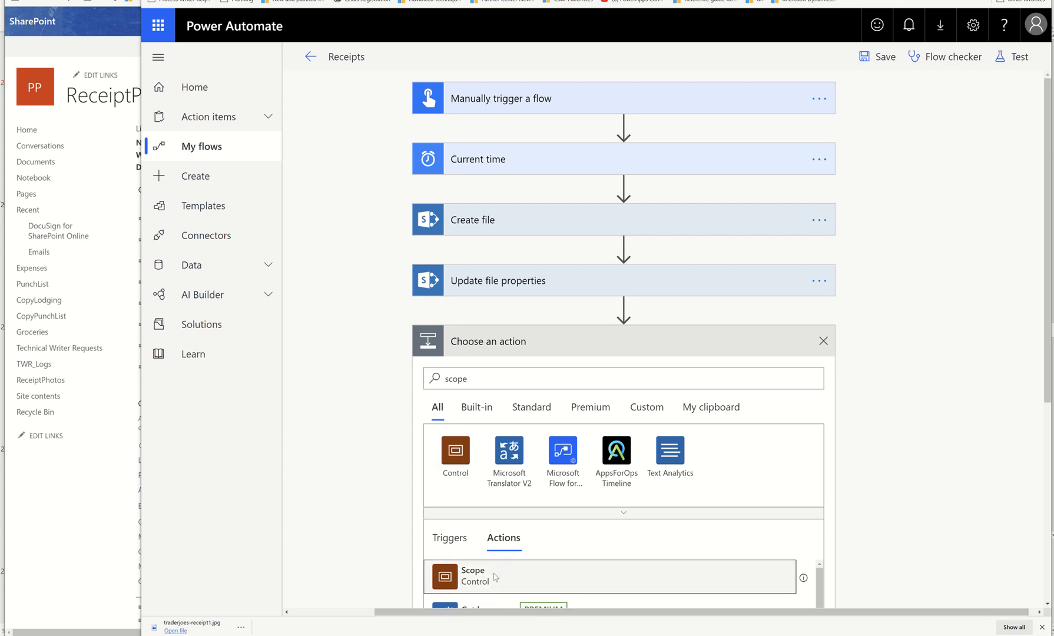
pyautogui.click(495, 577)
pyautogui.moveTo(518, 337); pyautogui.dragTo(517, 195)
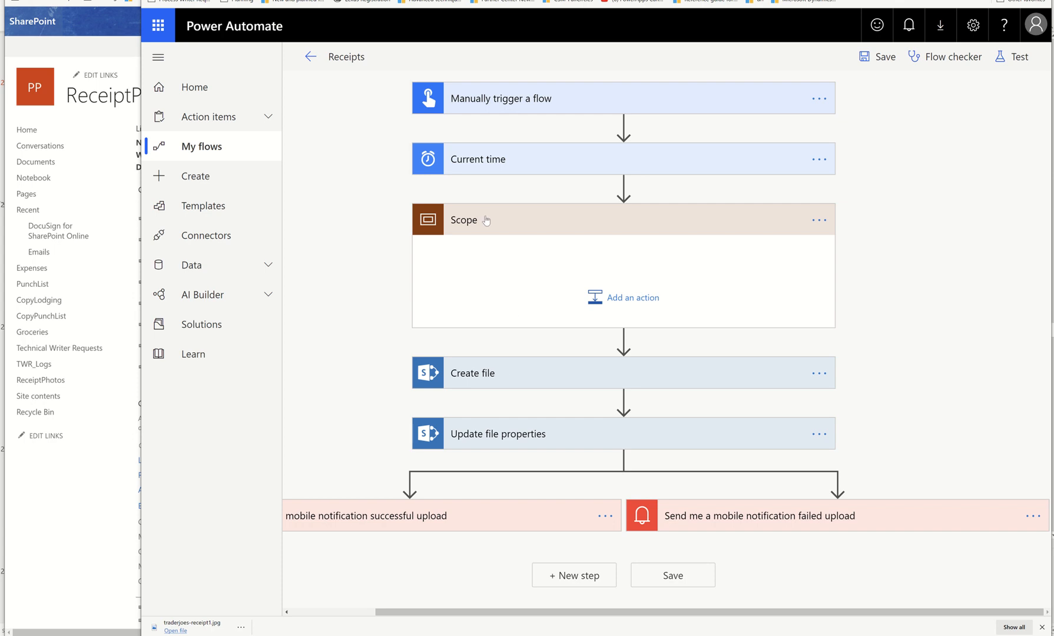
# Step: Move the Create file action into the Scope and try to move Update file properties in below it
pyautogui.moveTo(504, 380); pyautogui.dragTo(503, 311)
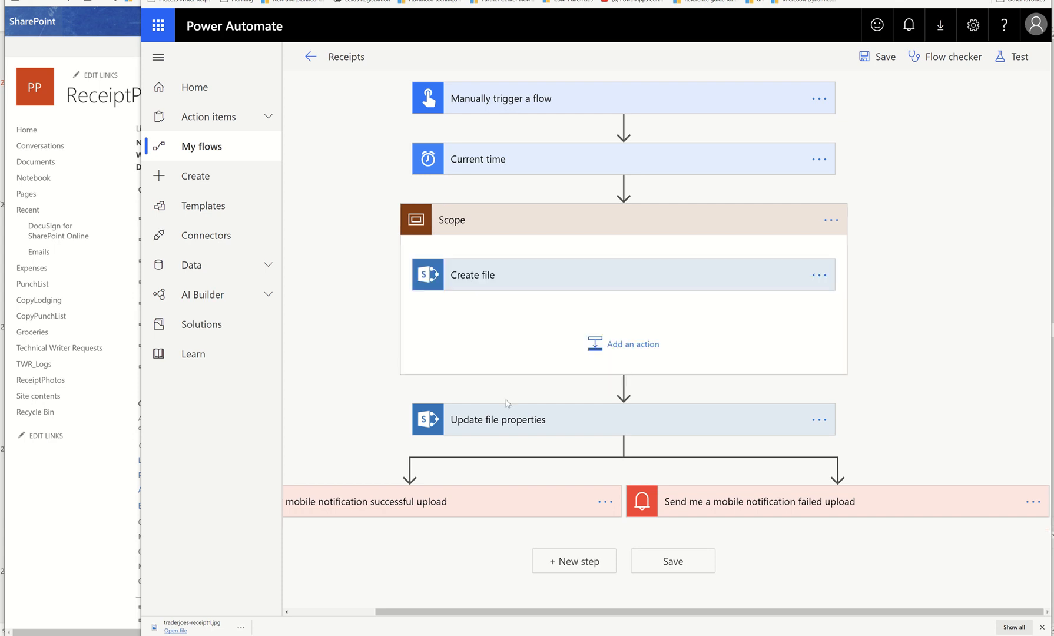
pyautogui.moveTo(503, 428); pyautogui.dragTo(496, 323)
pyautogui.moveTo(508, 410); pyautogui.dragTo(471, 307)
pyautogui.moveTo(519, 419); pyautogui.dragTo(476, 304)
pyautogui.moveTo(493, 420); pyautogui.dragTo(515, 300)
pyautogui.moveTo(533, 417); pyautogui.dragTo(537, 312)
pyautogui.moveTo(525, 425); pyautogui.dragTo(511, 390)
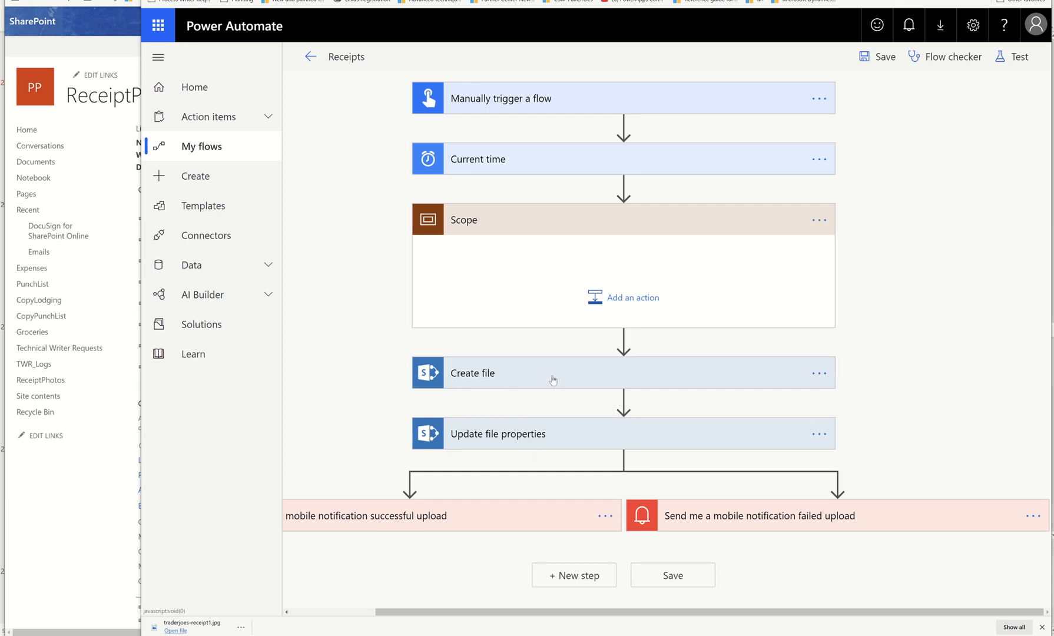
pyautogui.moveTo(550, 382); pyautogui.dragTo(491, 254)
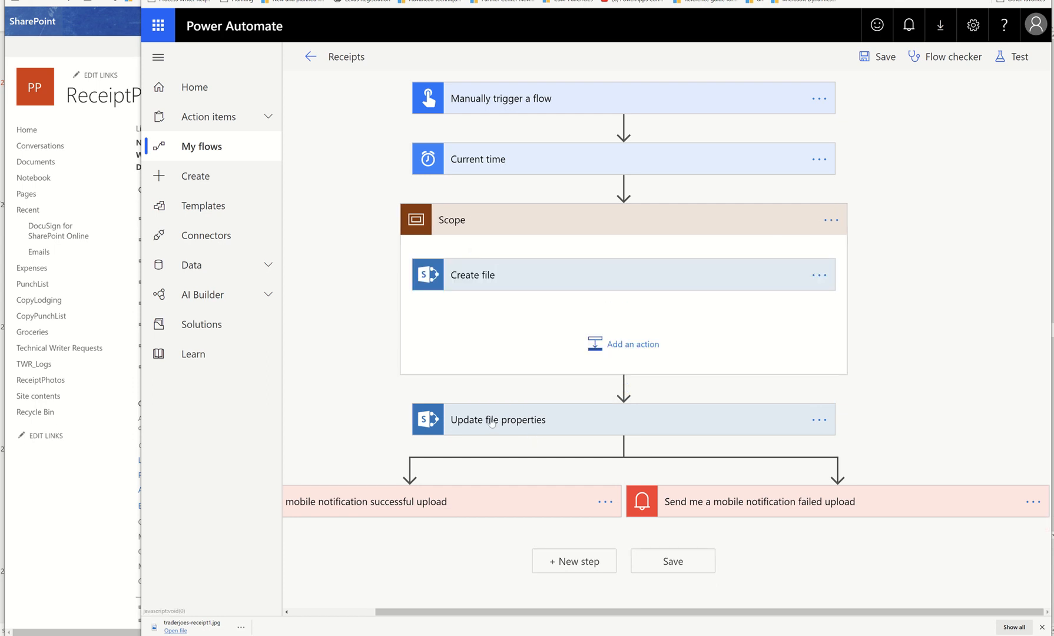
# Step: Try again to place Update file properties inside the Scope beneath Create file, and save the flow
pyautogui.moveTo(492, 417); pyautogui.dragTo(466, 333)
pyautogui.moveTo(525, 406); pyautogui.dragTo(563, 307)
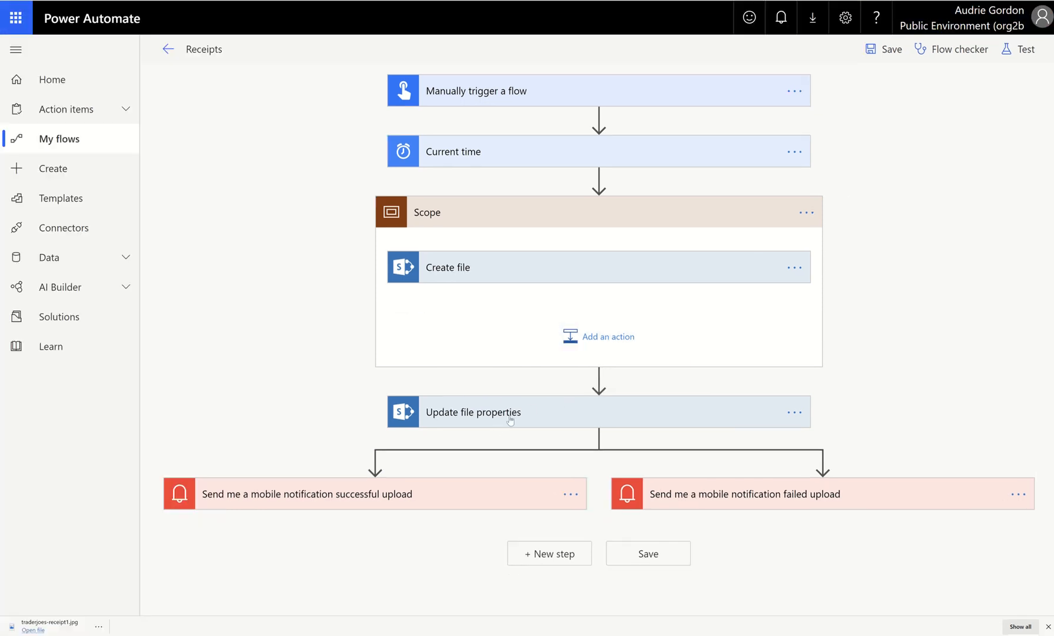
pyautogui.moveTo(511, 420); pyautogui.dragTo(493, 294)
pyautogui.click(880, 48)
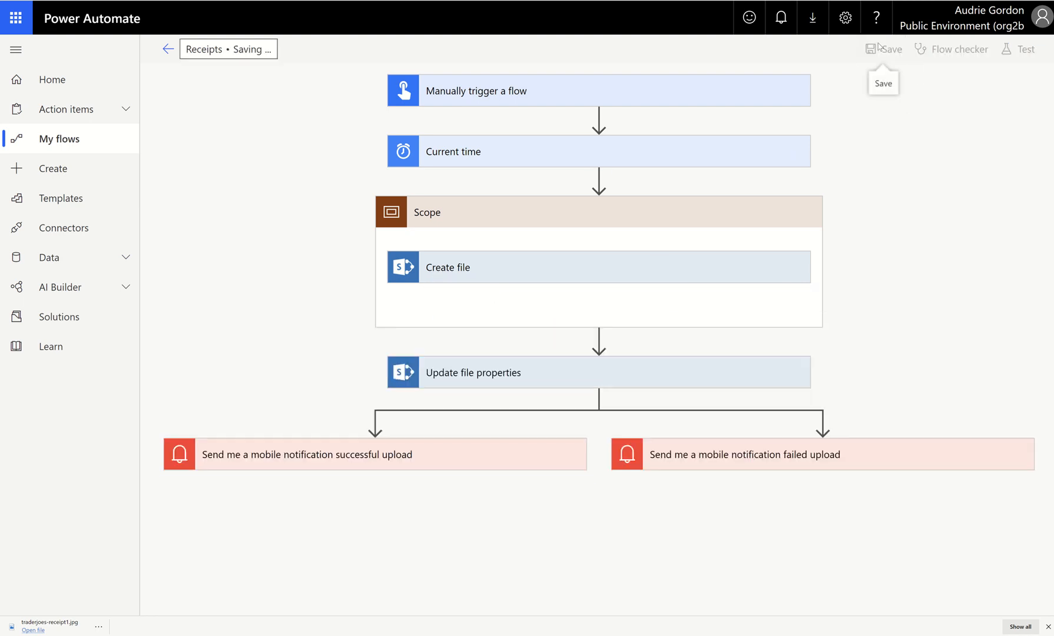
# Step: Retry moving the Update file properties action into the Scope after the save
pyautogui.moveTo(617, 377); pyautogui.dragTo(595, 320)
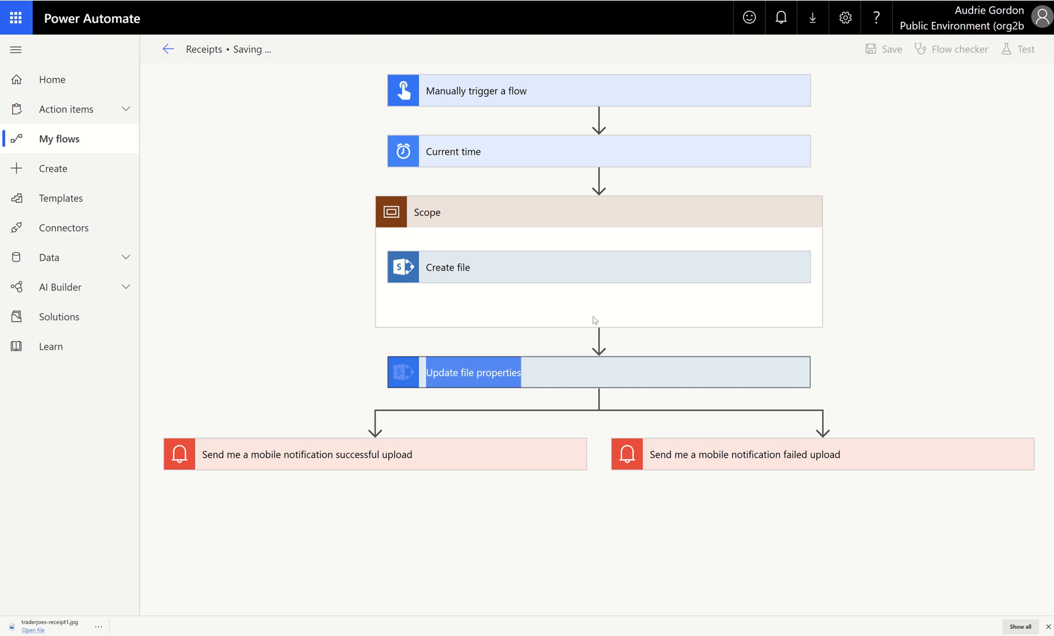
pyautogui.moveTo(619, 414); pyautogui.dragTo(528, 328)
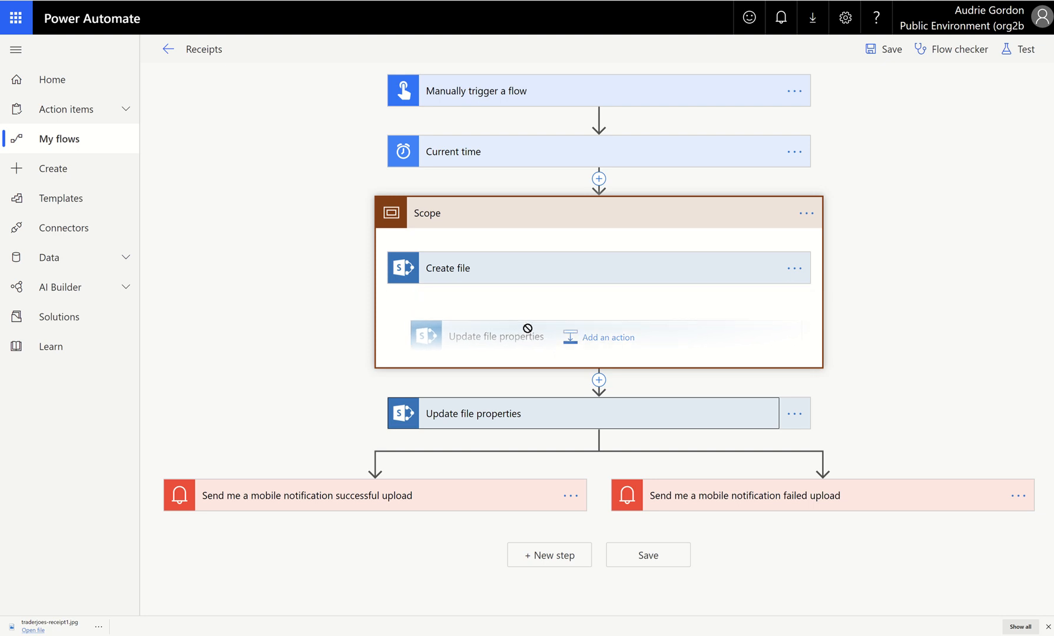
pyautogui.moveTo(528, 328); pyautogui.dragTo(528, 312)
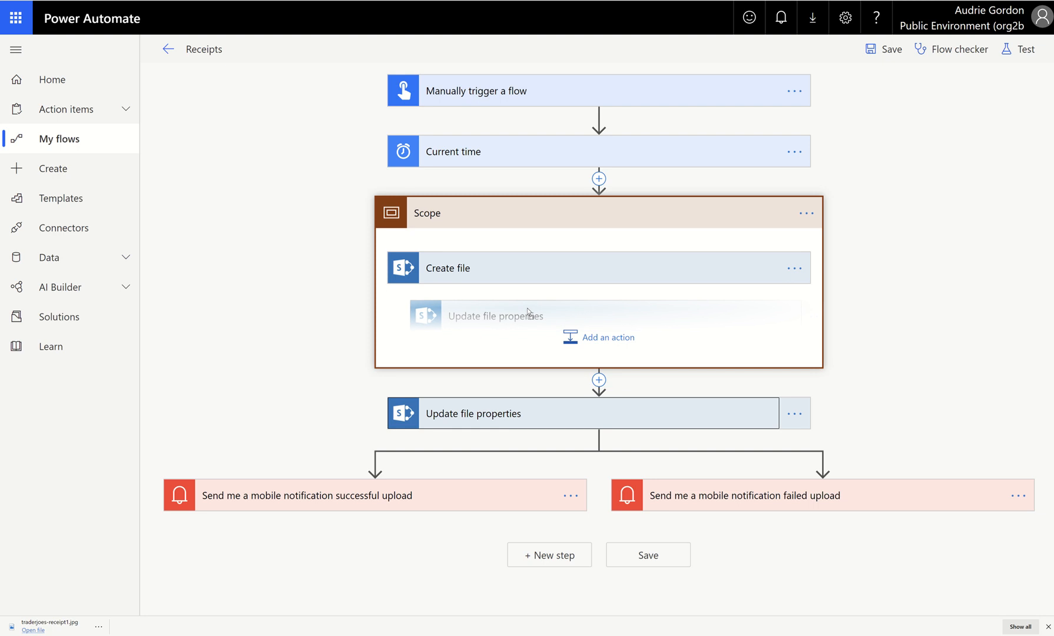
pyautogui.moveTo(528, 313); pyautogui.dragTo(529, 313)
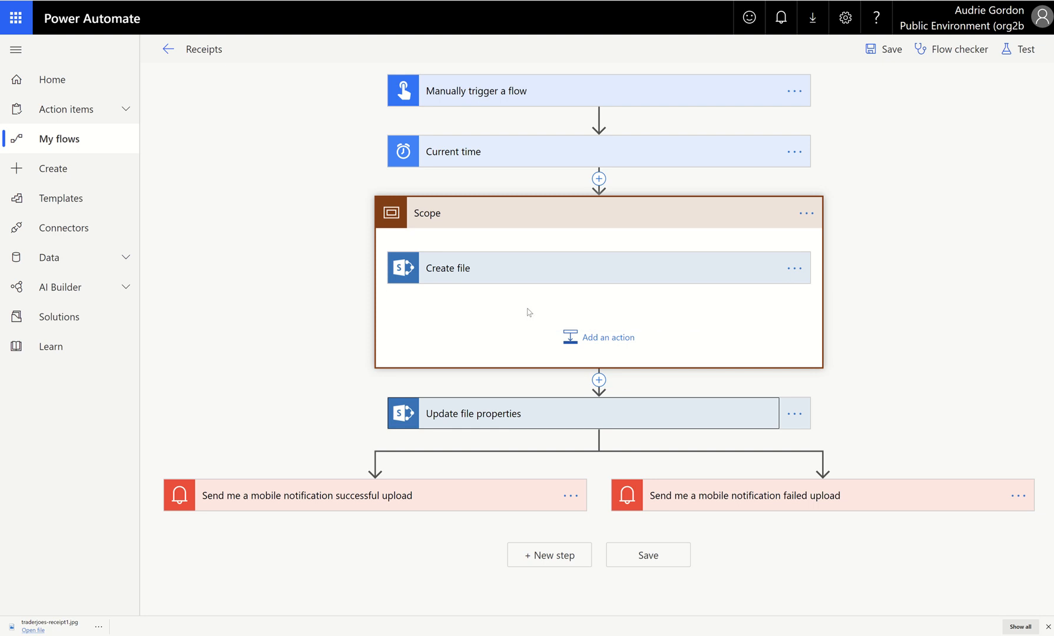
# Step: Save the Receipts flow and leave the editor for the My flows list
pyautogui.click(884, 49)
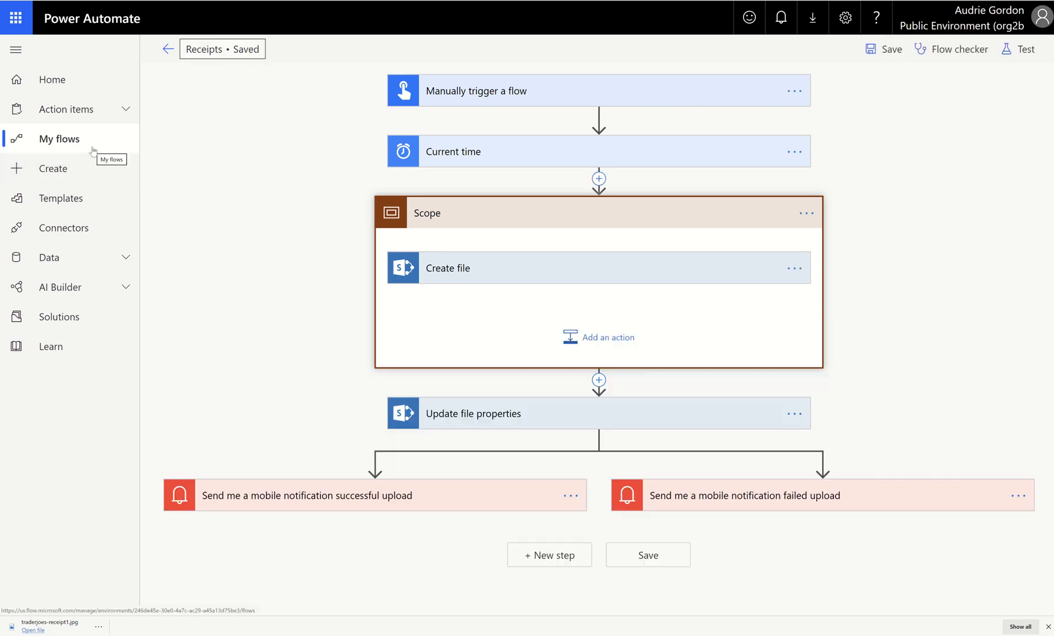
pyautogui.click(93, 151)
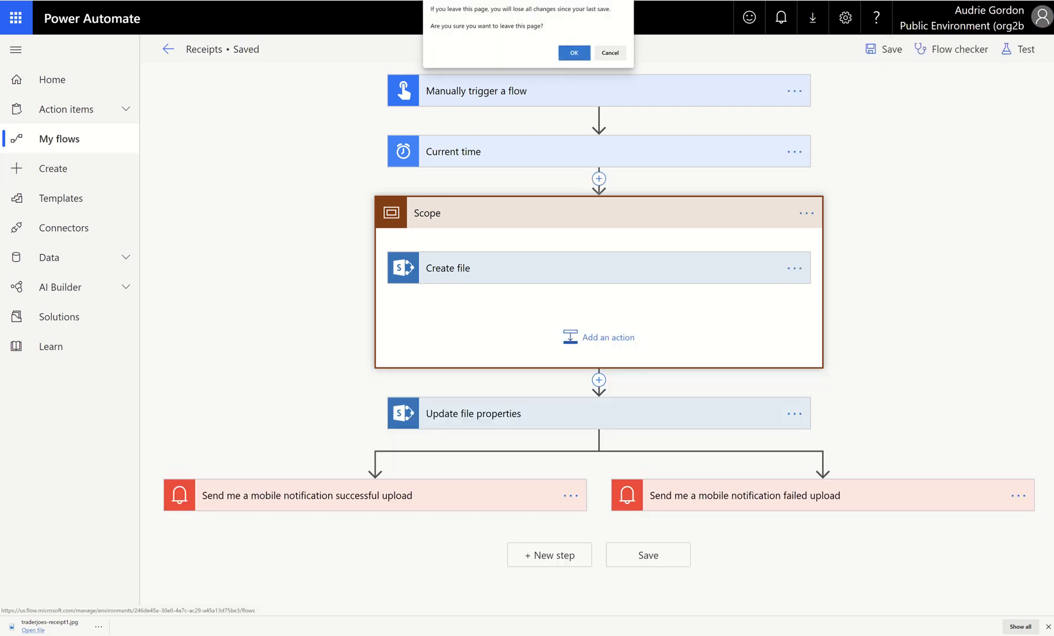
pyautogui.click(576, 52)
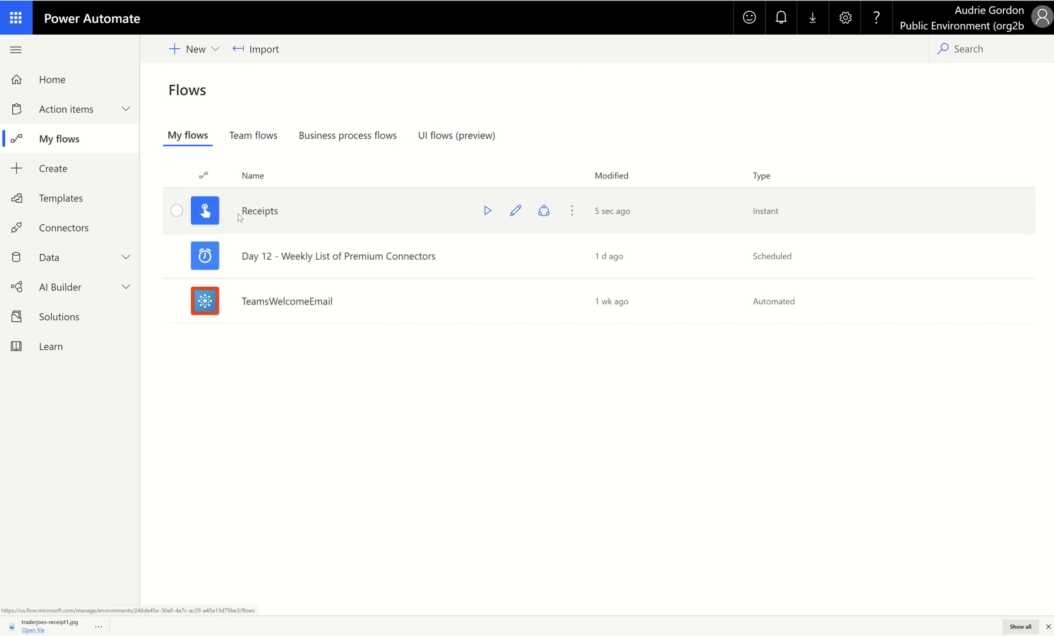
# Step: Reopen the Receipts flow for editing and move Update file properties into the Scope below Create file
pyautogui.click(515, 211)
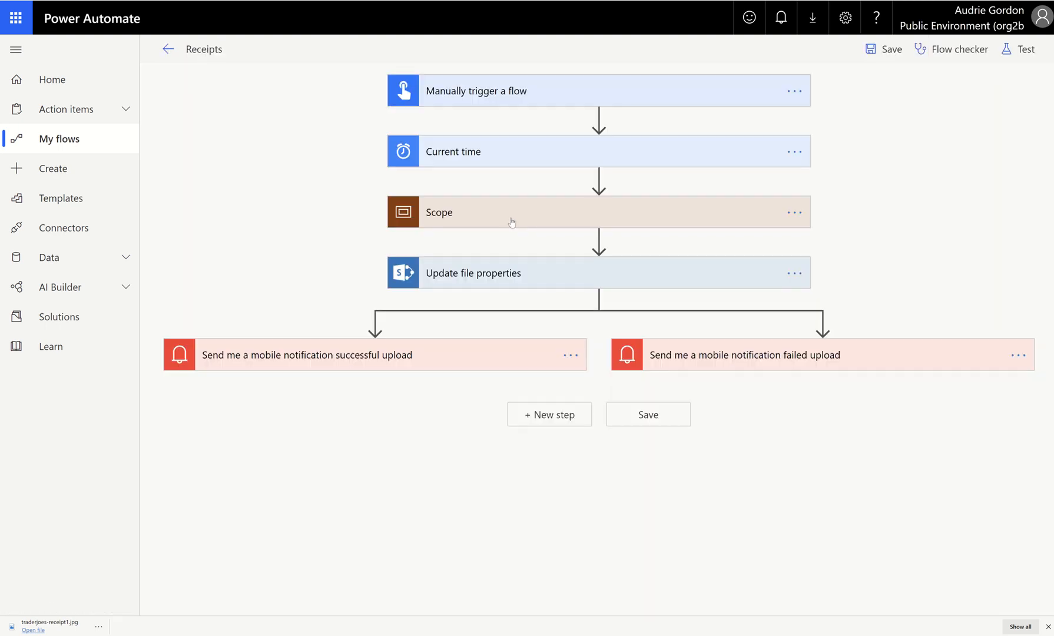
pyautogui.click(544, 224)
pyautogui.moveTo(528, 412); pyautogui.dragTo(509, 313)
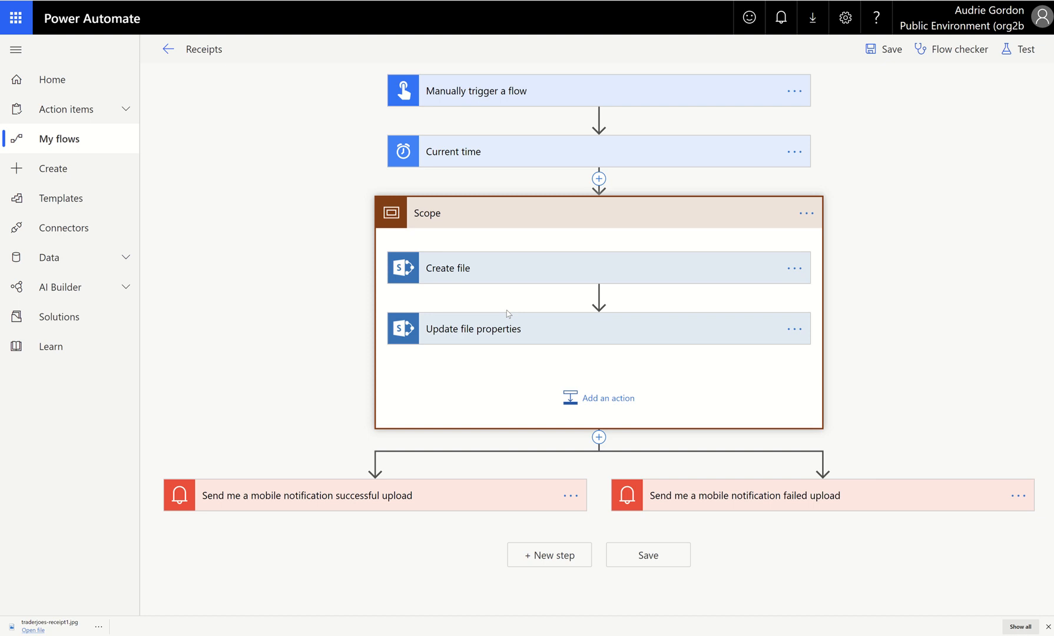
# Step: Rename the Scope action as "Scope file upload"
pyautogui.click(806, 214)
pyautogui.click(844, 239)
pyautogui.click(502, 217)
pyautogui.write('file upload')
pyautogui.click(956, 231)
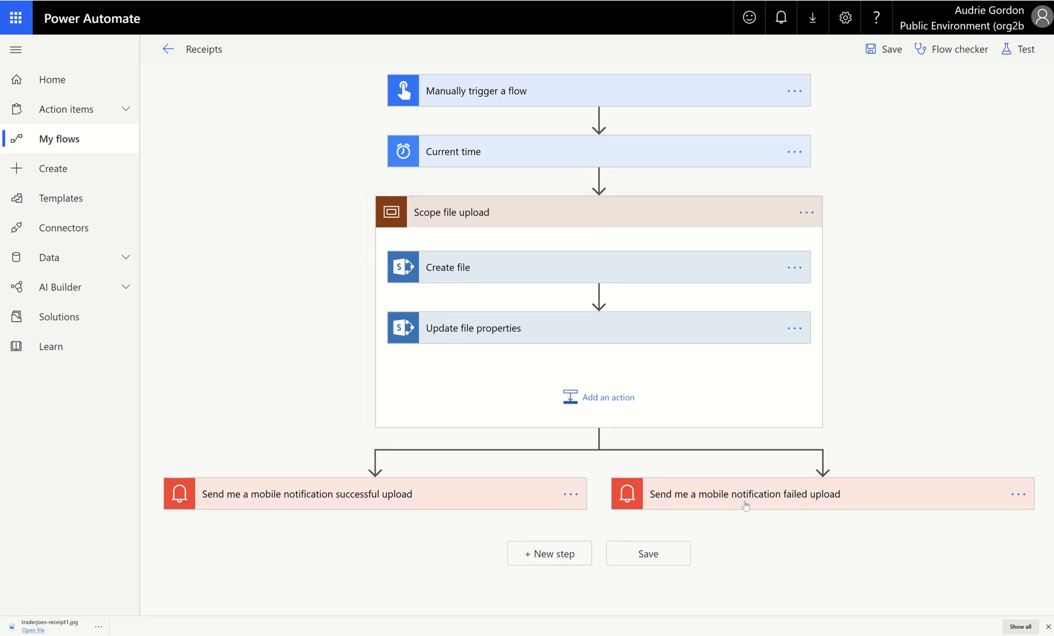
# Step: Configure the failed upload notification to run only after Scope file upload has failed, is skipped or has timed out
pyautogui.click(1018, 494)
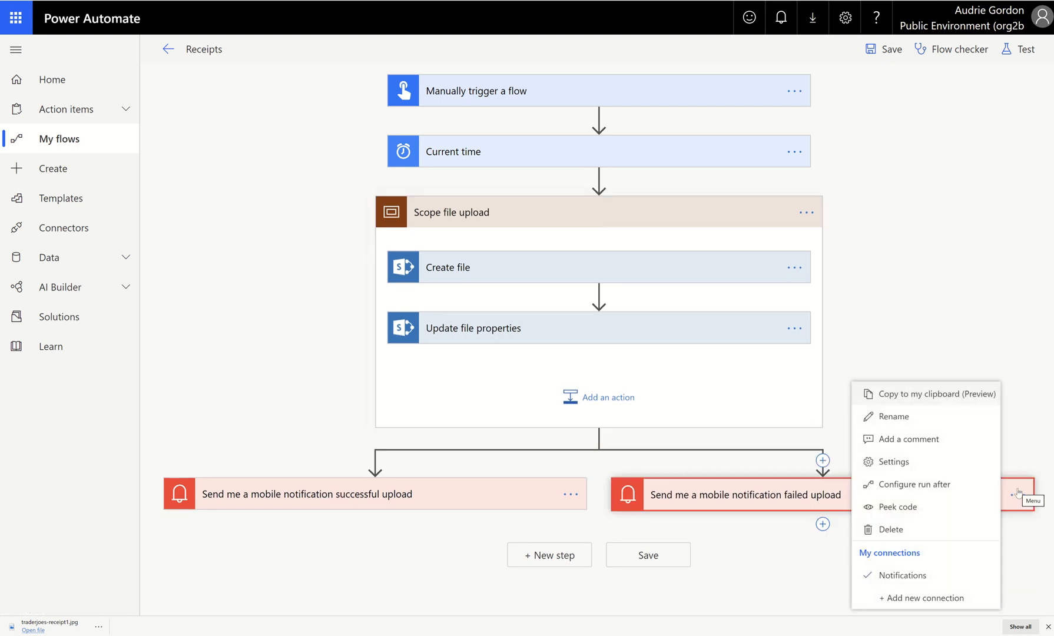
pyautogui.click(942, 485)
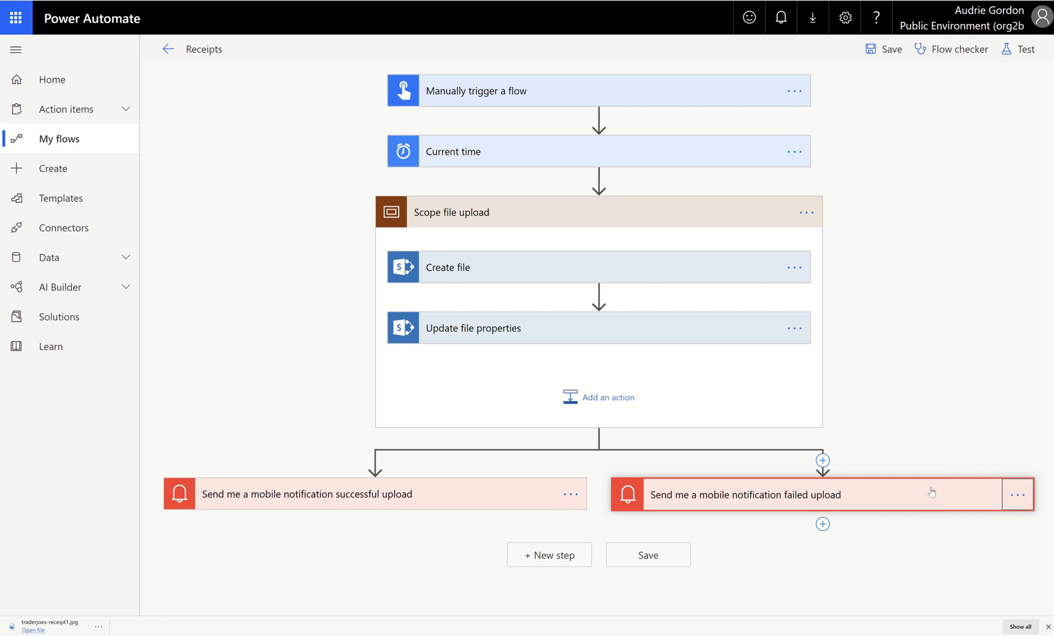
pyautogui.scroll(-2, 932, 493)
pyautogui.scroll(2, 872, 490)
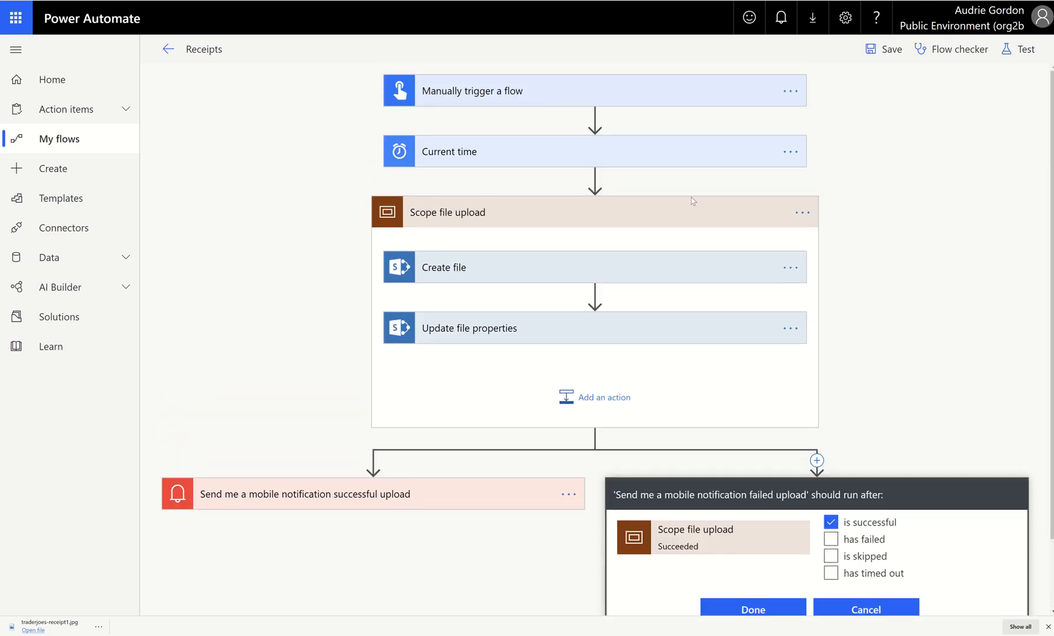
pyautogui.click(831, 539)
pyautogui.click(841, 524)
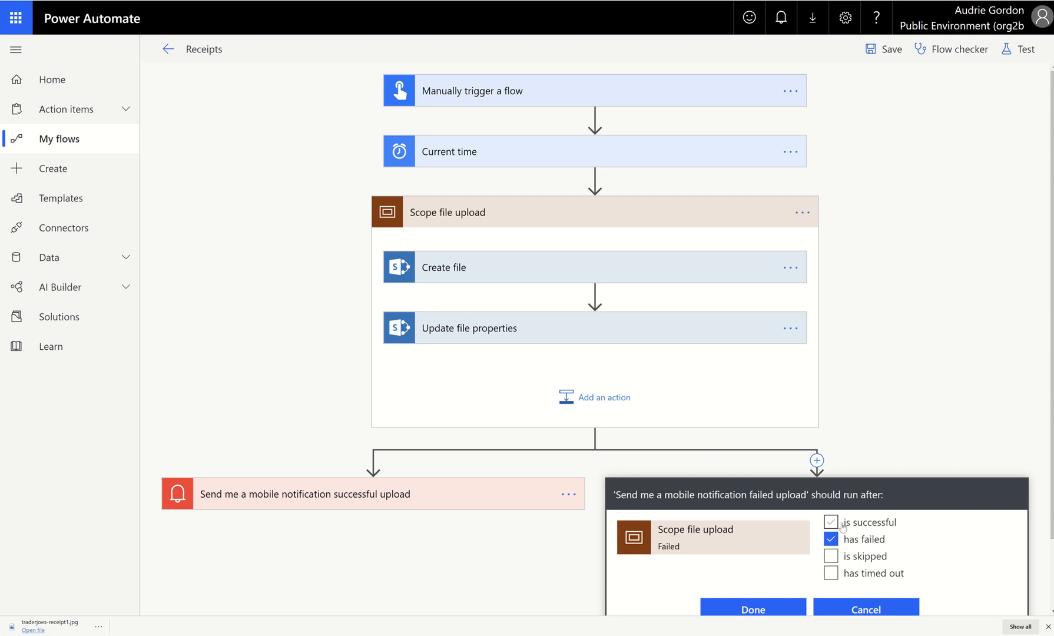
pyautogui.click(831, 556)
pyautogui.click(831, 573)
pyautogui.scroll(-2, 1020, 449)
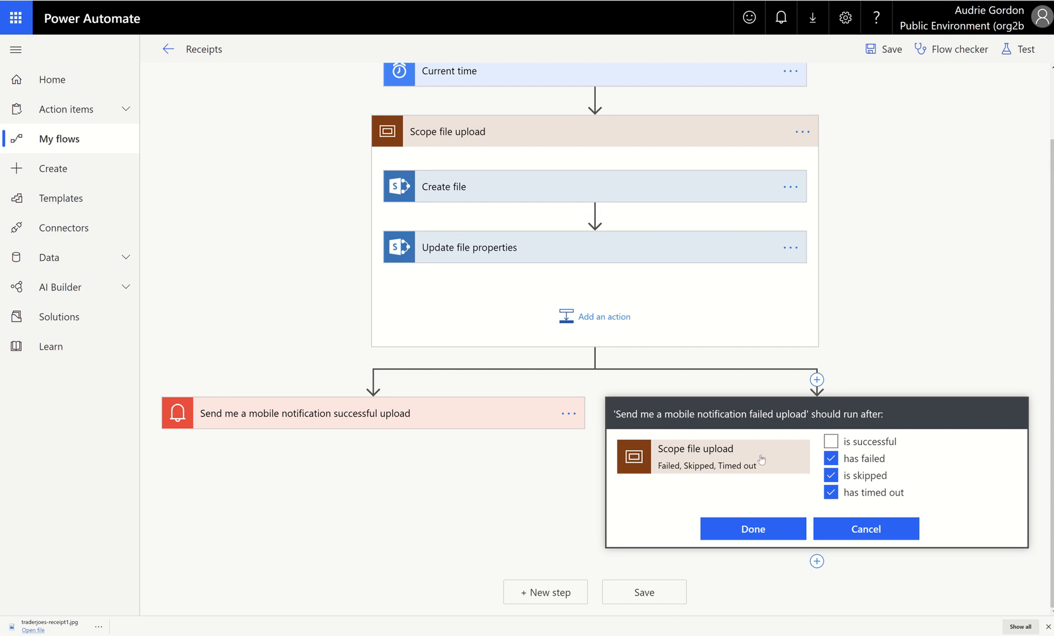
pyautogui.click(756, 530)
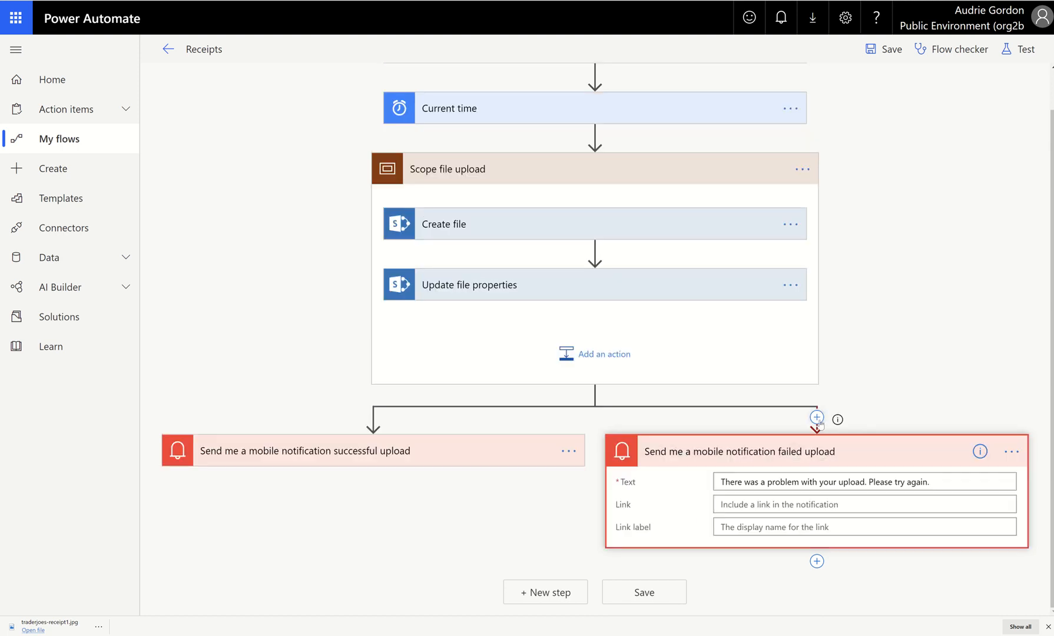
pyautogui.click(892, 443)
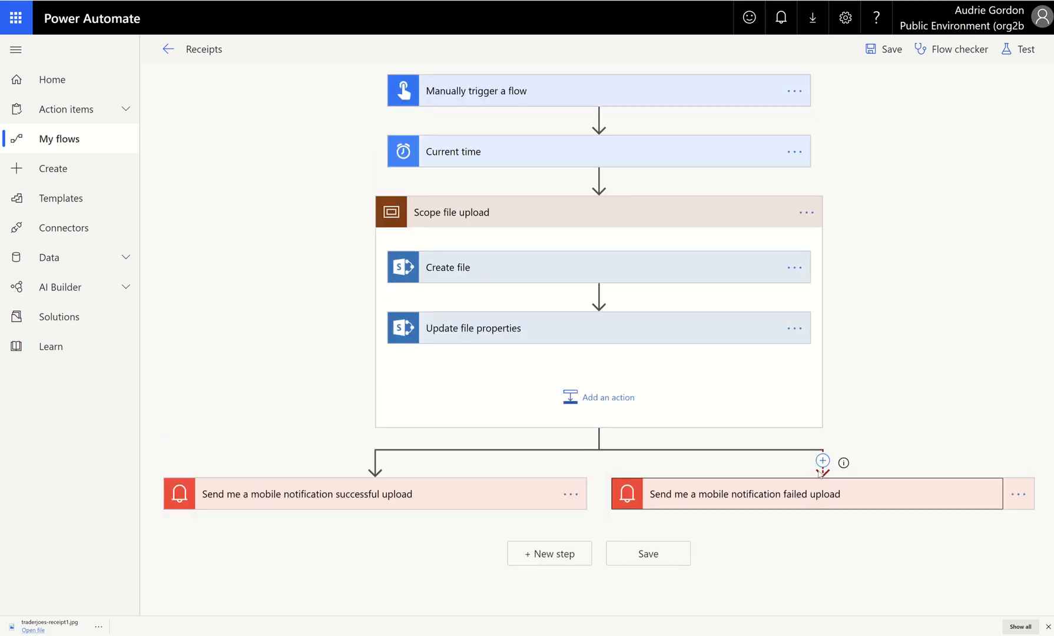
# Step: Save the flow and start a test with a manually performed trigger, continuing with the existing SharePoint and Notifications connections
pyautogui.click(885, 49)
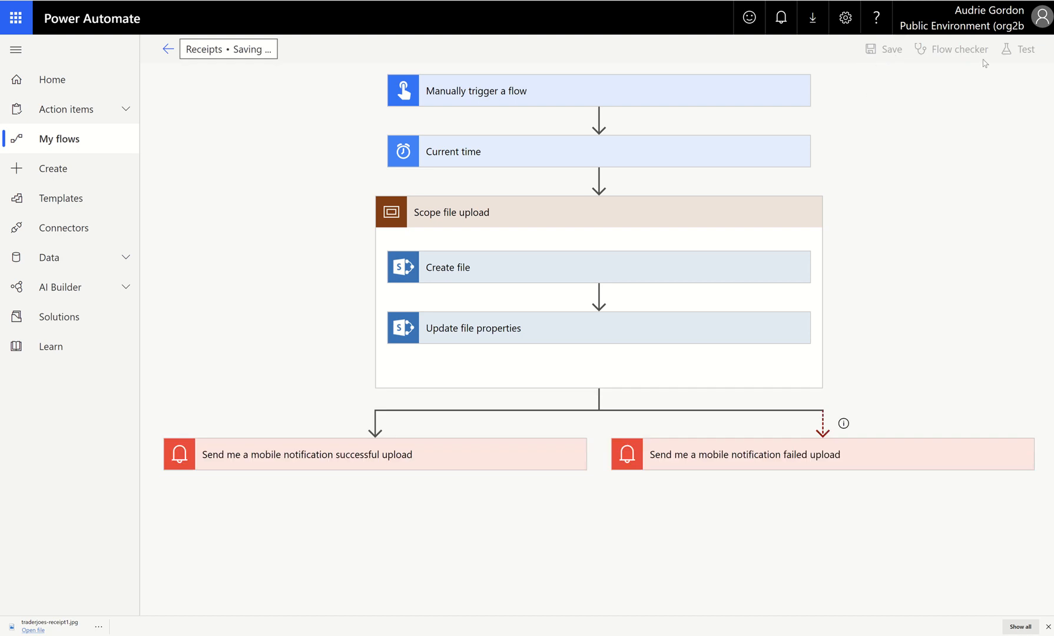
pyautogui.click(1025, 48)
pyautogui.click(915, 83)
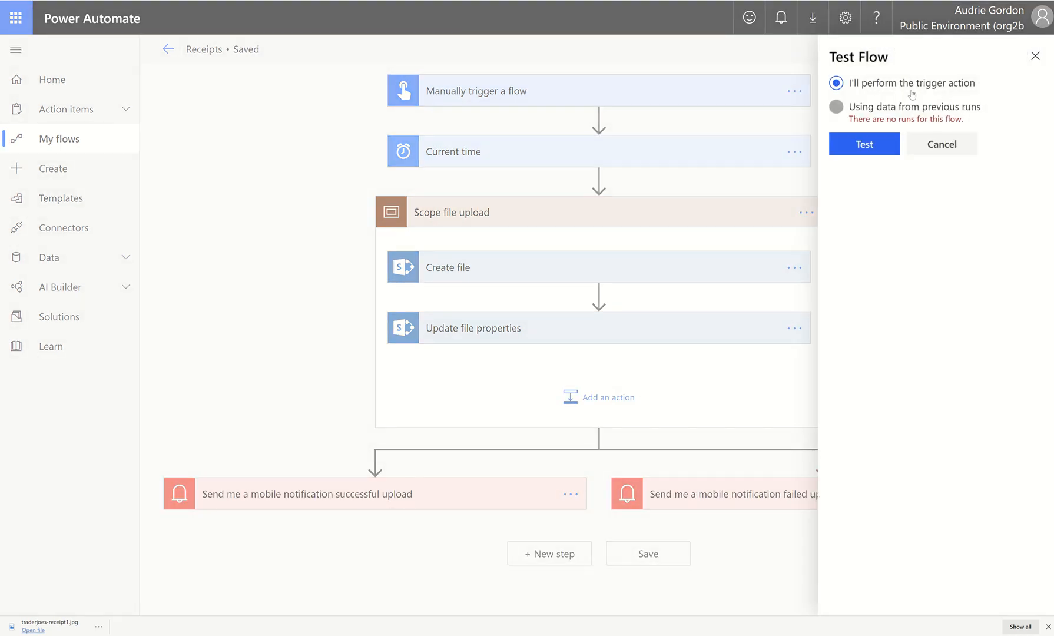
pyautogui.click(860, 144)
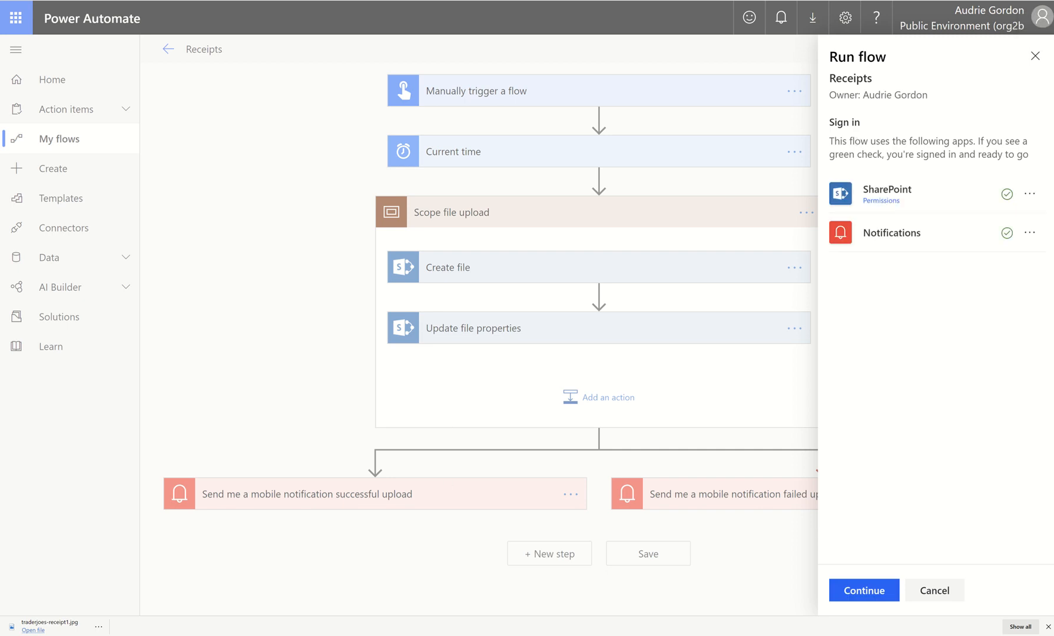
pyautogui.click(875, 594)
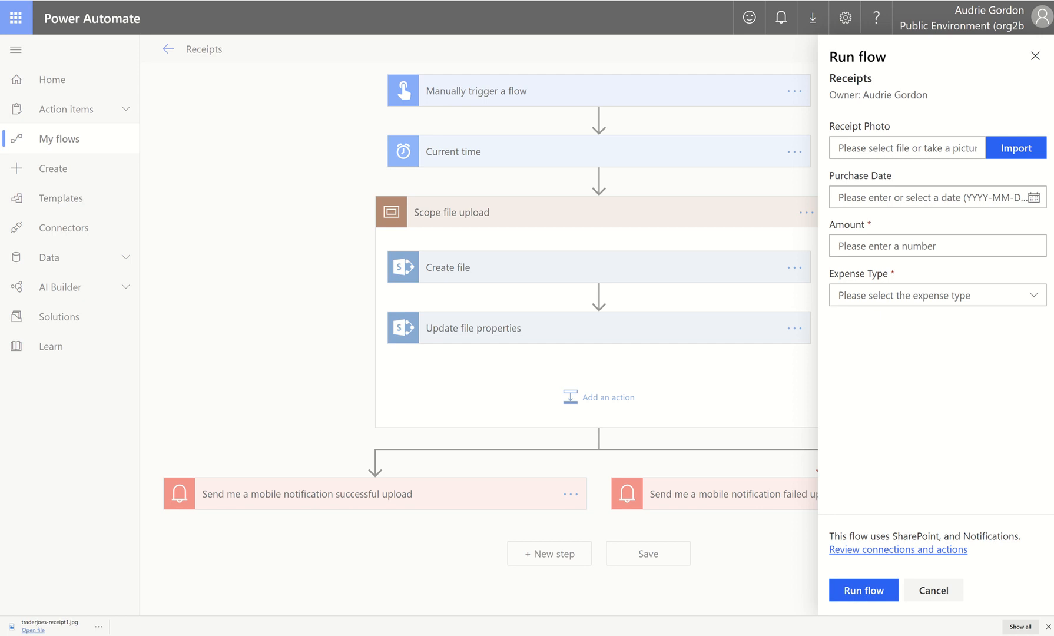
# Step: Switch to File Explorer and view traderjoes-receipt1.jpg on the Desktop to read the receipt's details
pyautogui.click(306, 634)
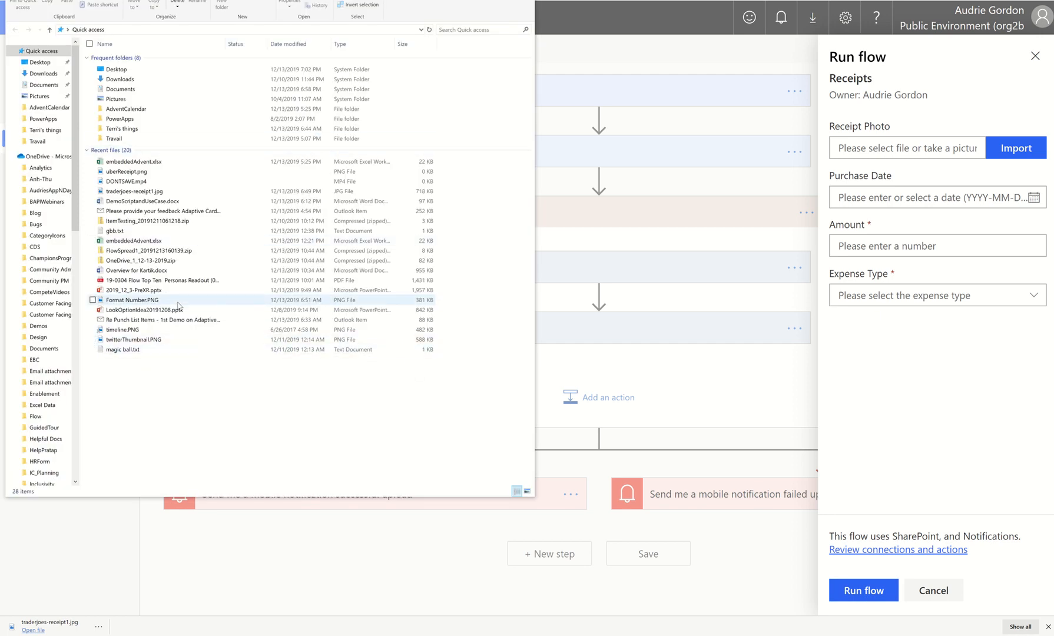
pyautogui.click(40, 62)
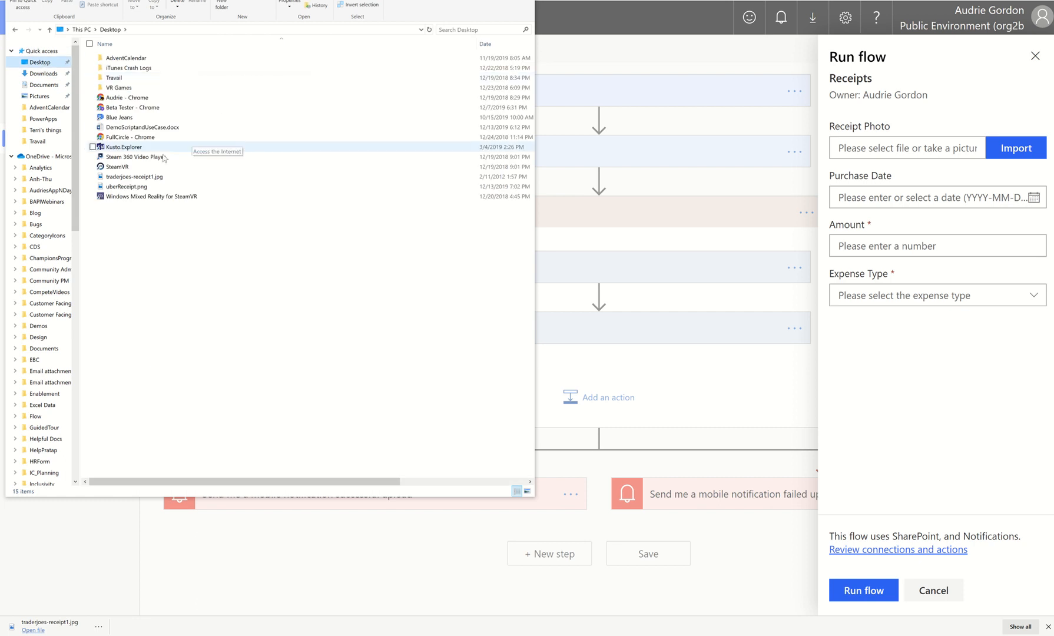
pyautogui.click(146, 178)
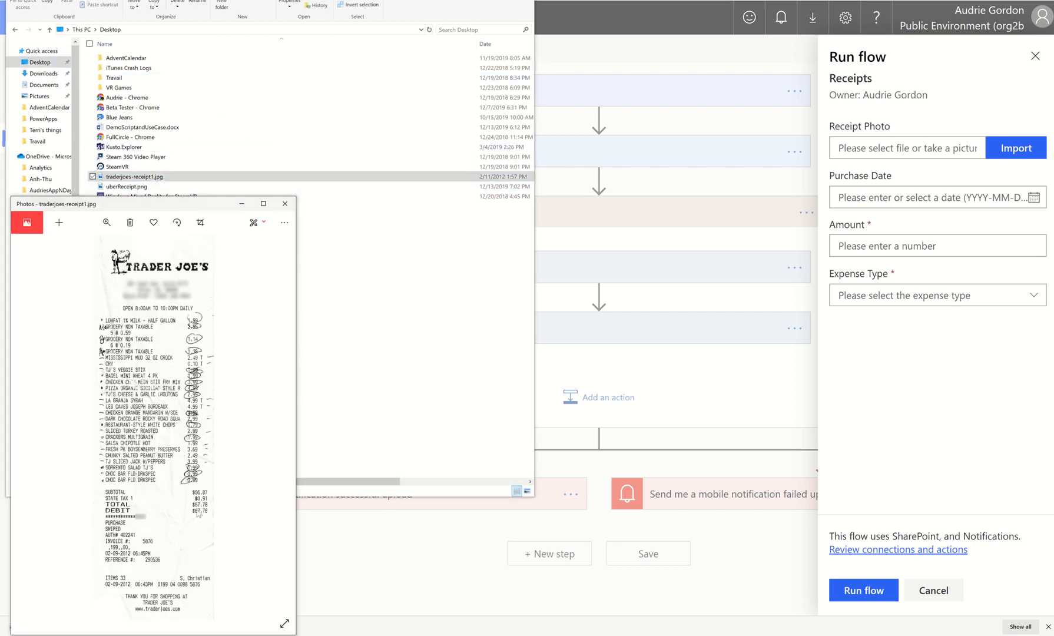
pyautogui.click(285, 203)
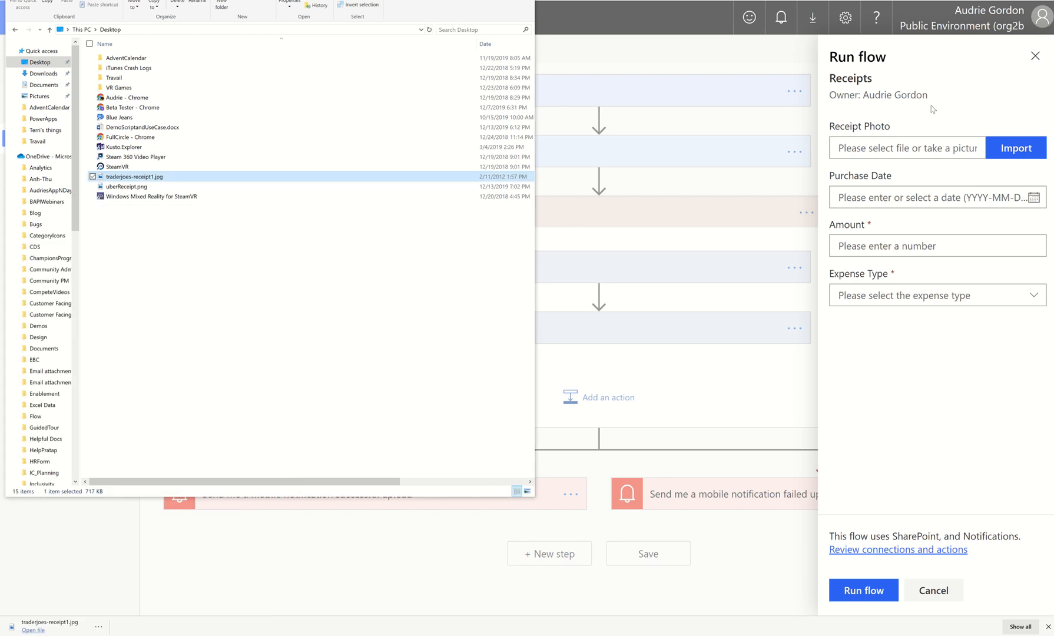
# Step: Import traderjoes-receipt1.jpg from the Desktop as the test run's Receipt Photo
pyautogui.click(1009, 163)
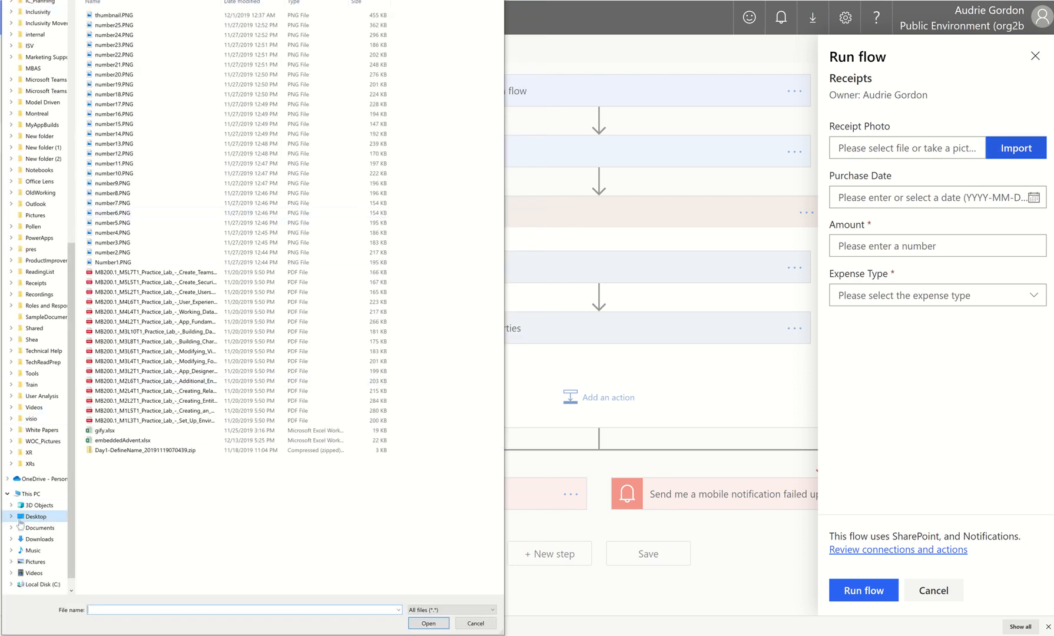
pyautogui.click(39, 515)
pyautogui.click(170, 154)
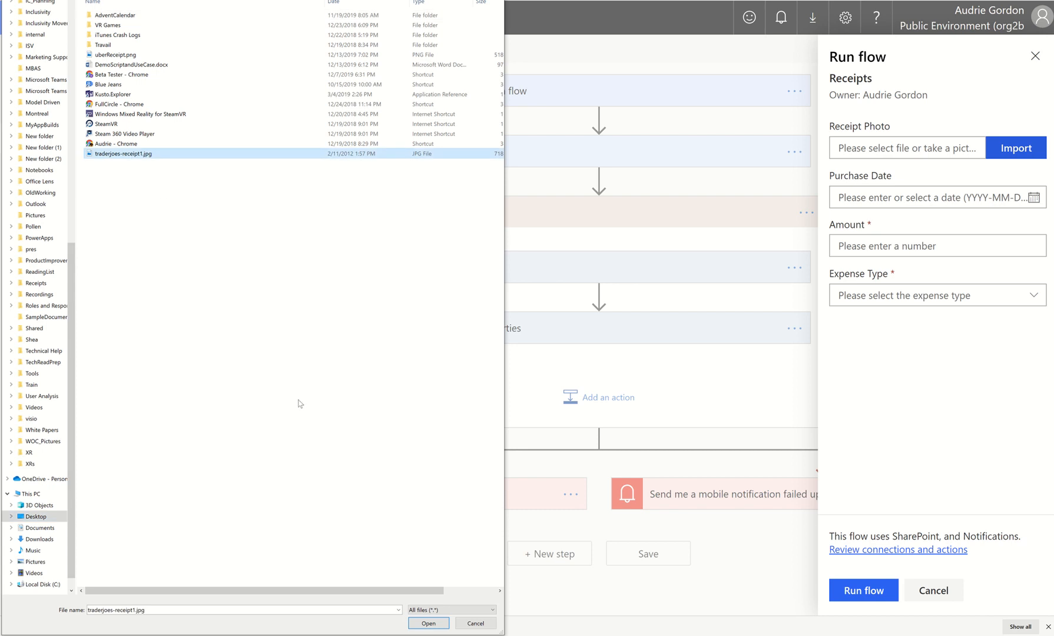
pyautogui.click(427, 623)
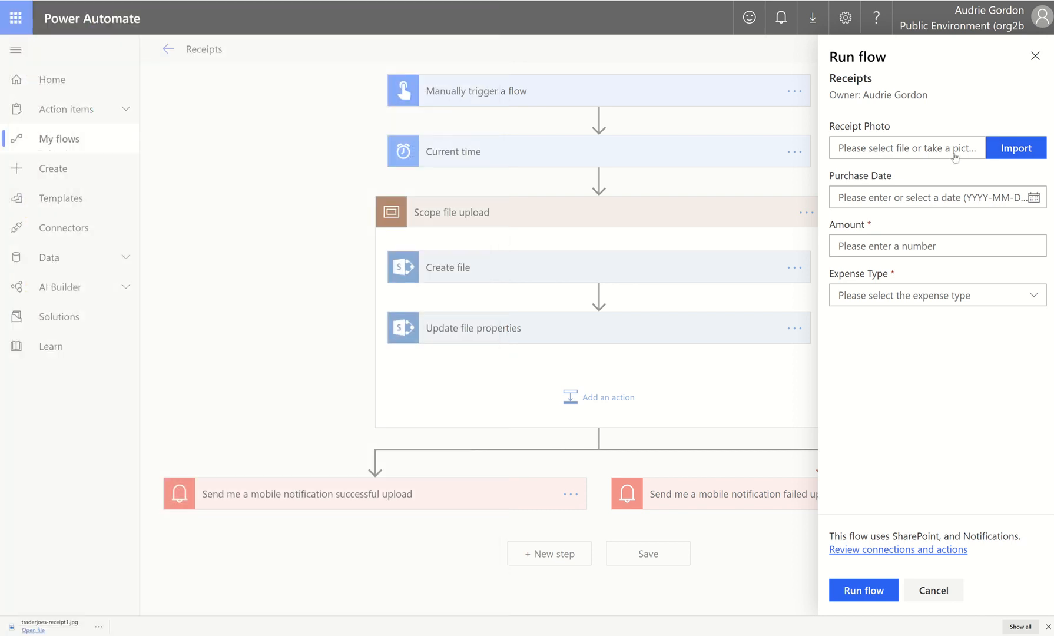
# Step: Enter purchase date 2019-12-12, amount 67.78 and expense type Meals, and run the flow
pyautogui.click(942, 196)
pyautogui.click(928, 294)
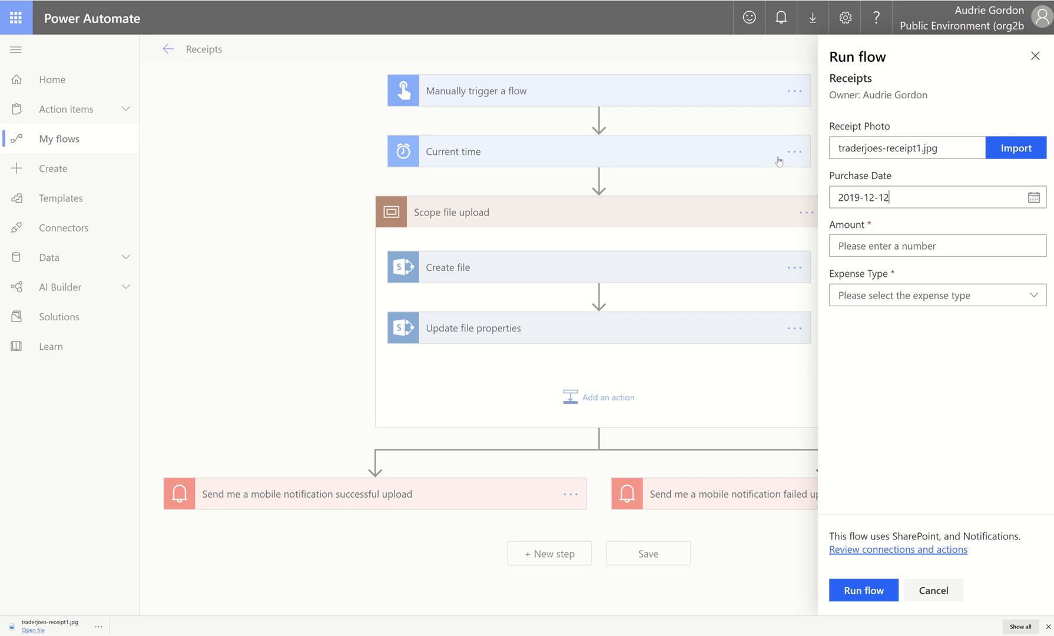
pyautogui.click(878, 248)
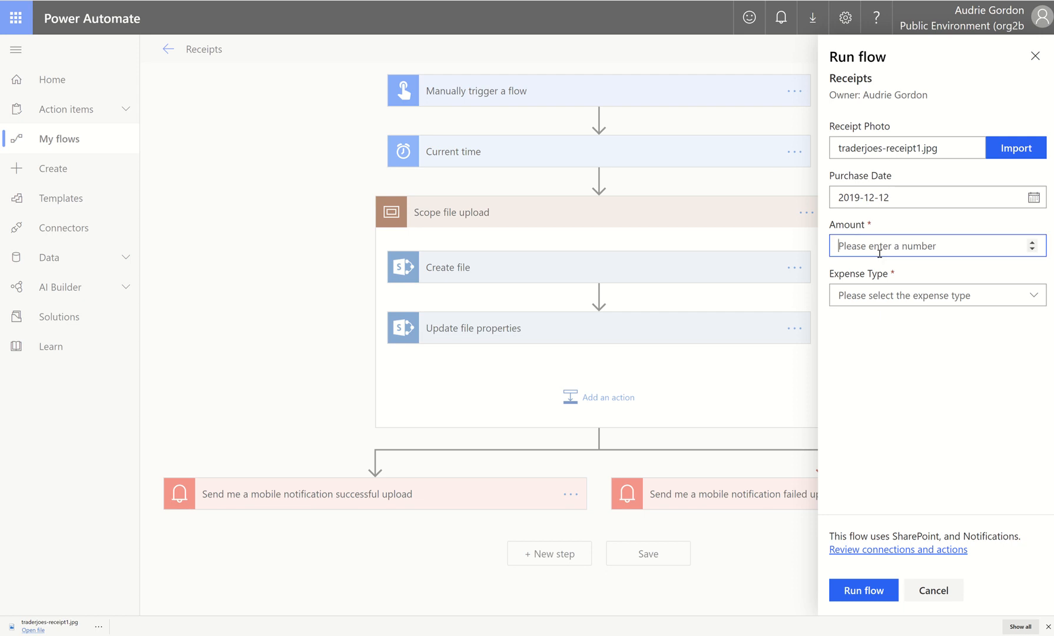
pyautogui.write('67.78')
pyautogui.click(901, 295)
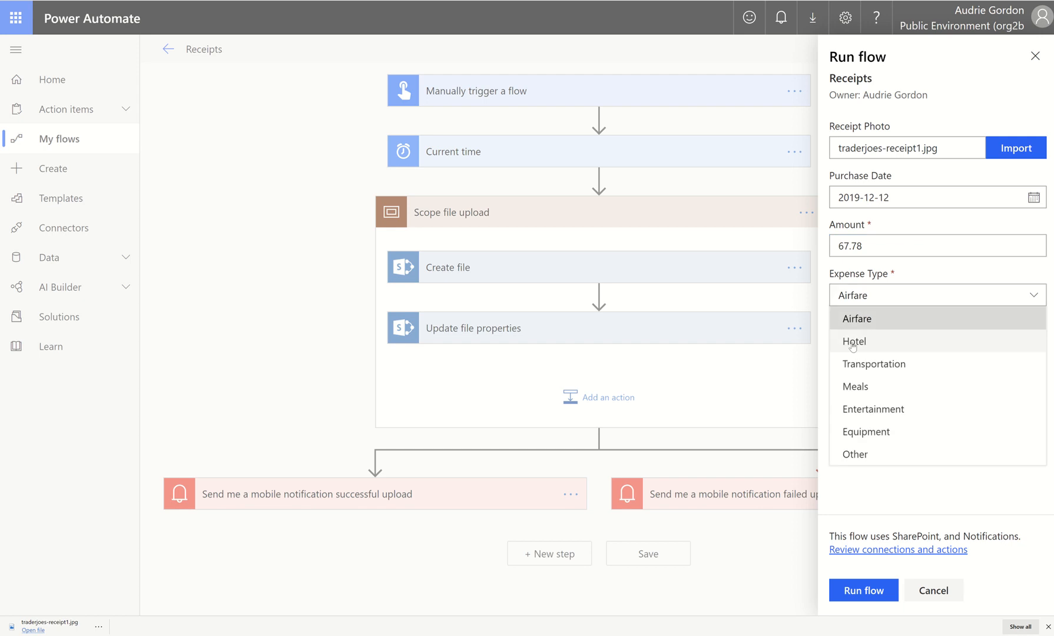
pyautogui.click(869, 386)
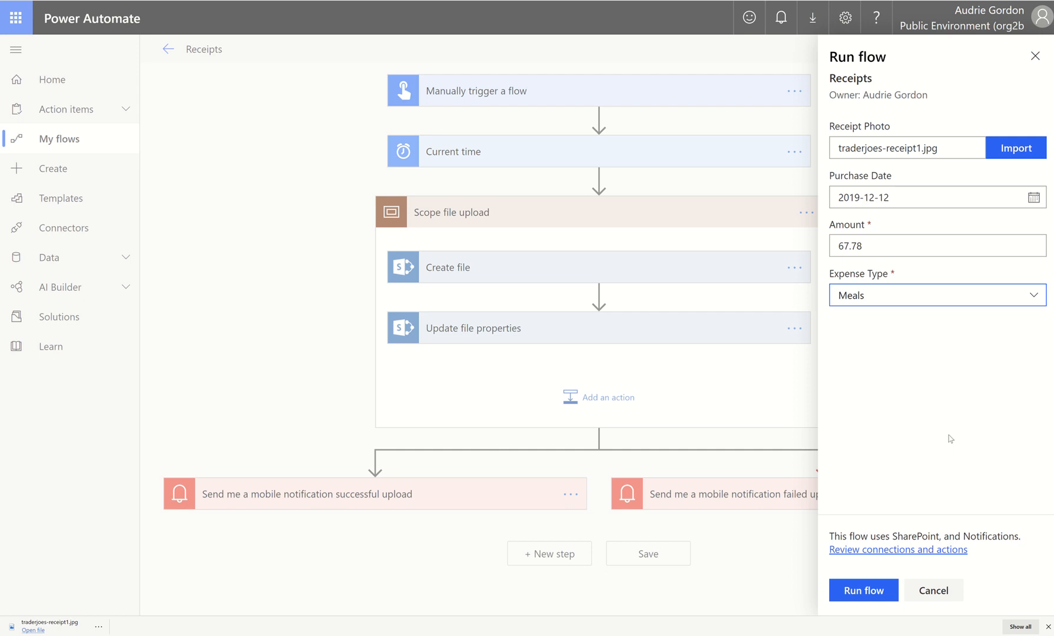
pyautogui.click(865, 584)
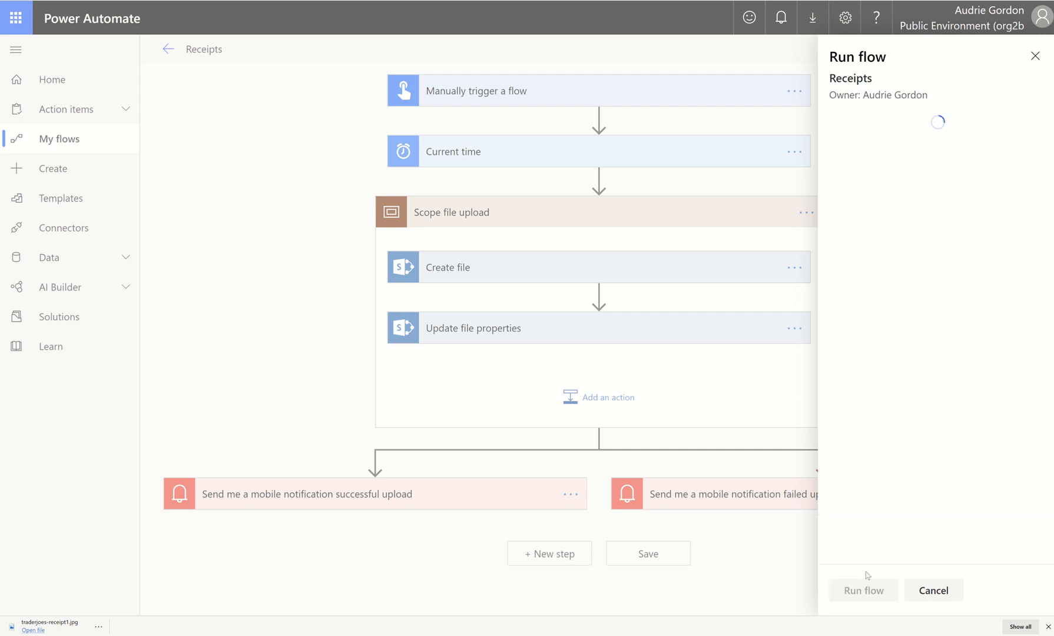
pyautogui.click(857, 589)
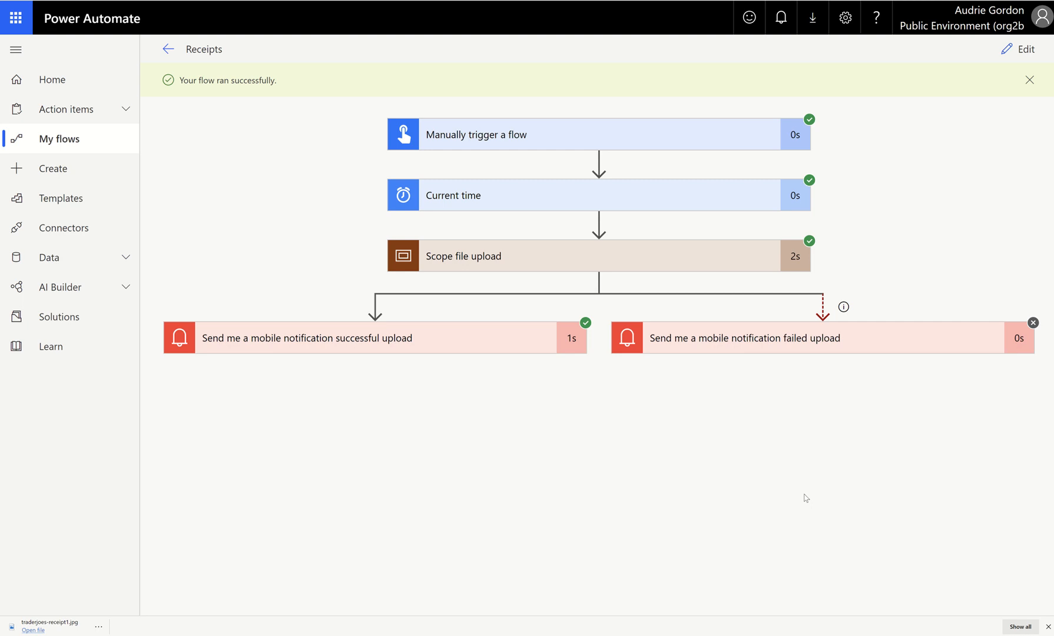
# Step: Examine the notification text and the full receipt link in the run details of the successful upload notification
pyautogui.click(483, 347)
pyautogui.scroll(-3, 483, 347)
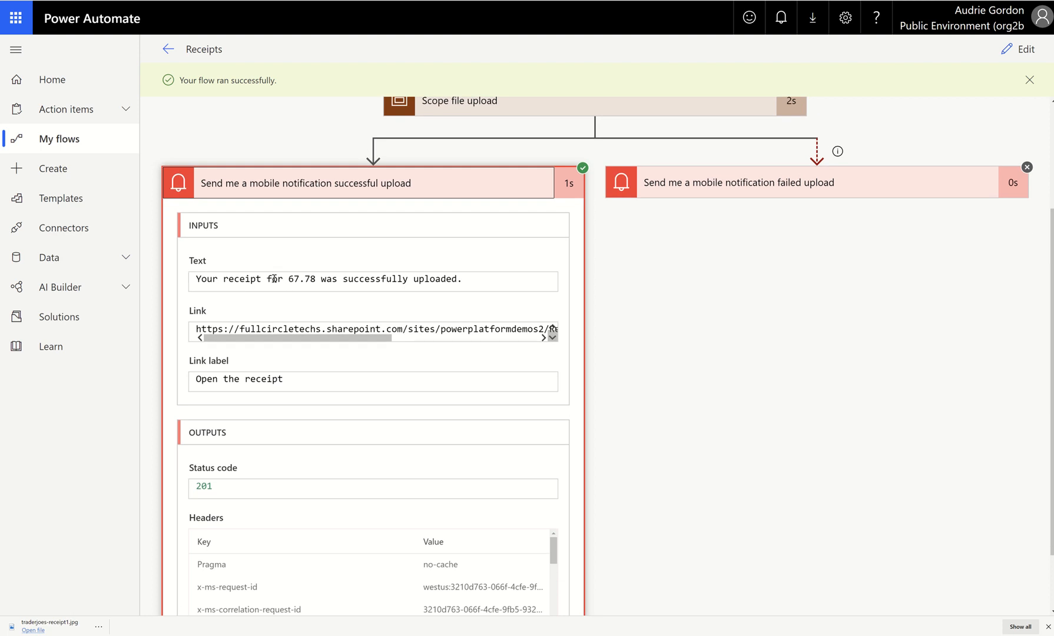
pyautogui.moveTo(476, 279); pyautogui.dragTo(169, 285)
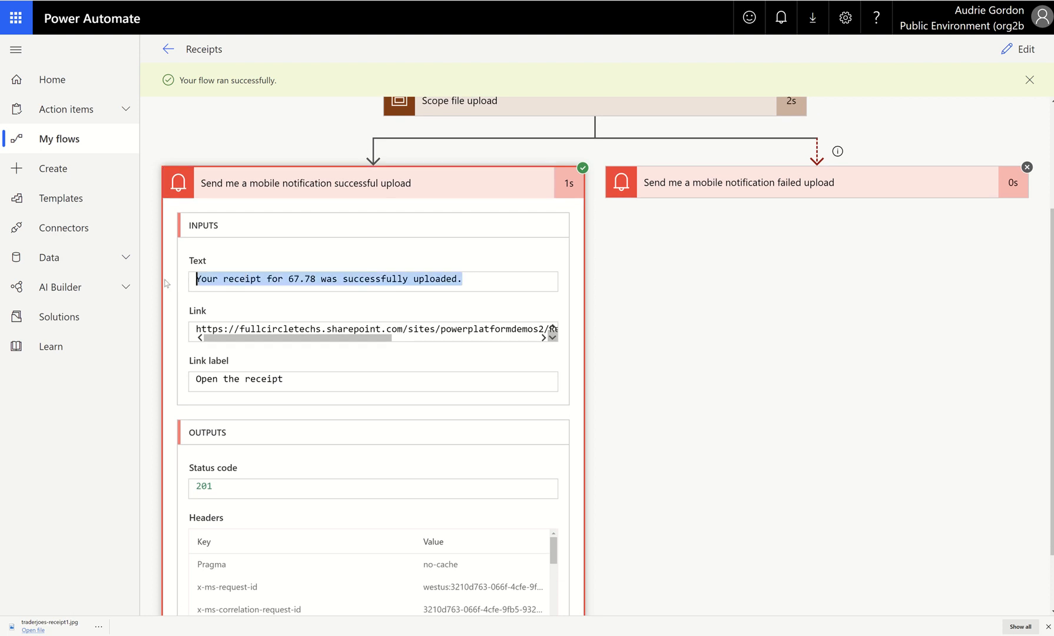
pyautogui.moveTo(297, 338); pyautogui.dragTo(461, 362)
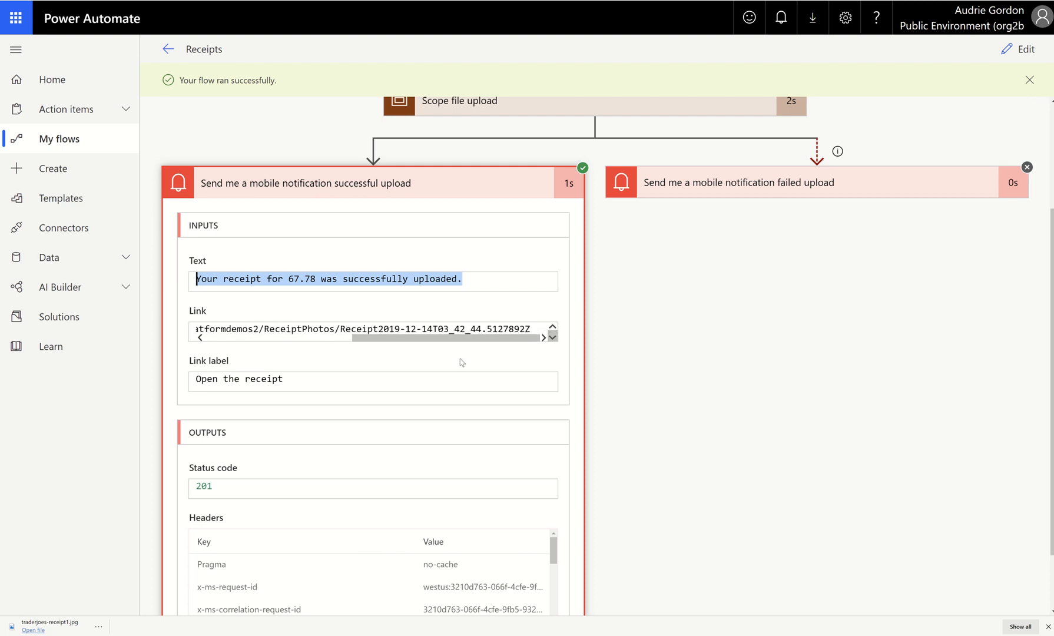
pyautogui.tripleClick(482, 329)
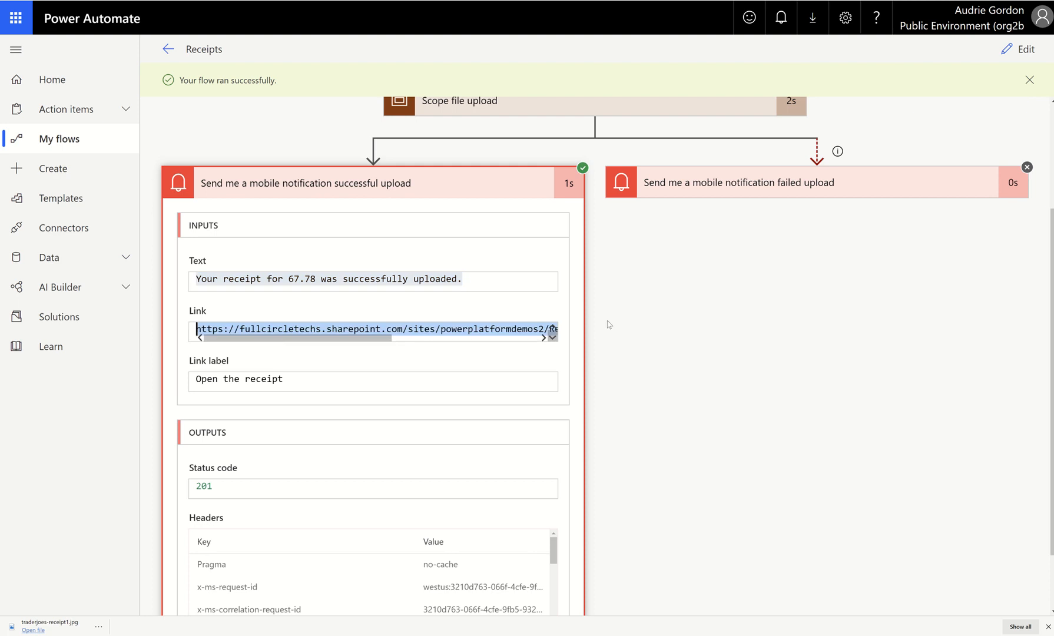
# Step: Return to editing the flow and append .png after Current time in the Create file action's file name
pyautogui.click(1018, 49)
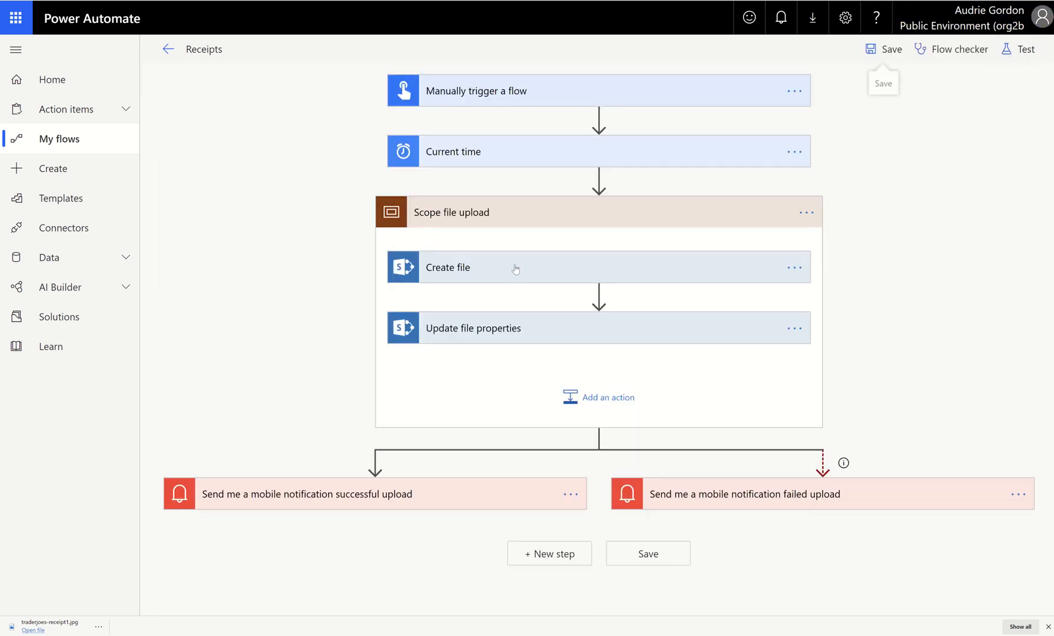
pyautogui.click(510, 267)
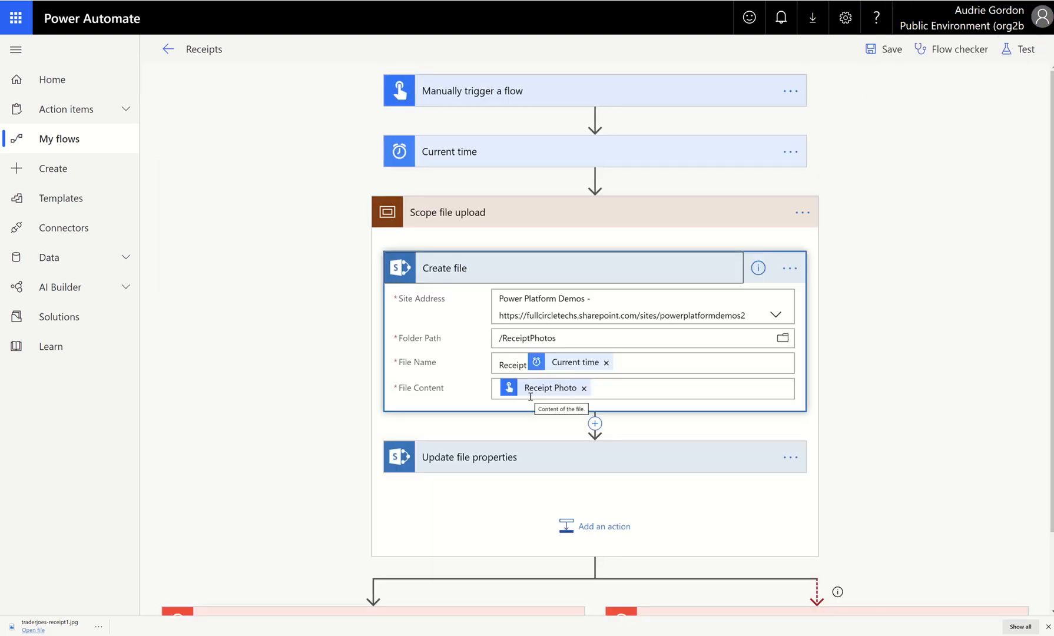
pyautogui.click(647, 359)
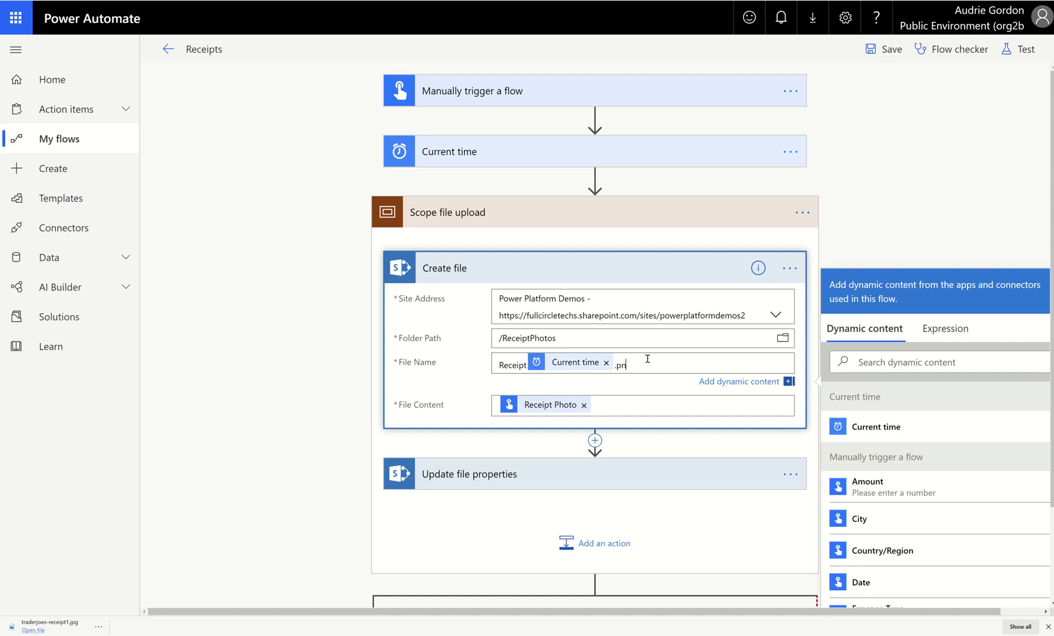
pyautogui.write('.png')
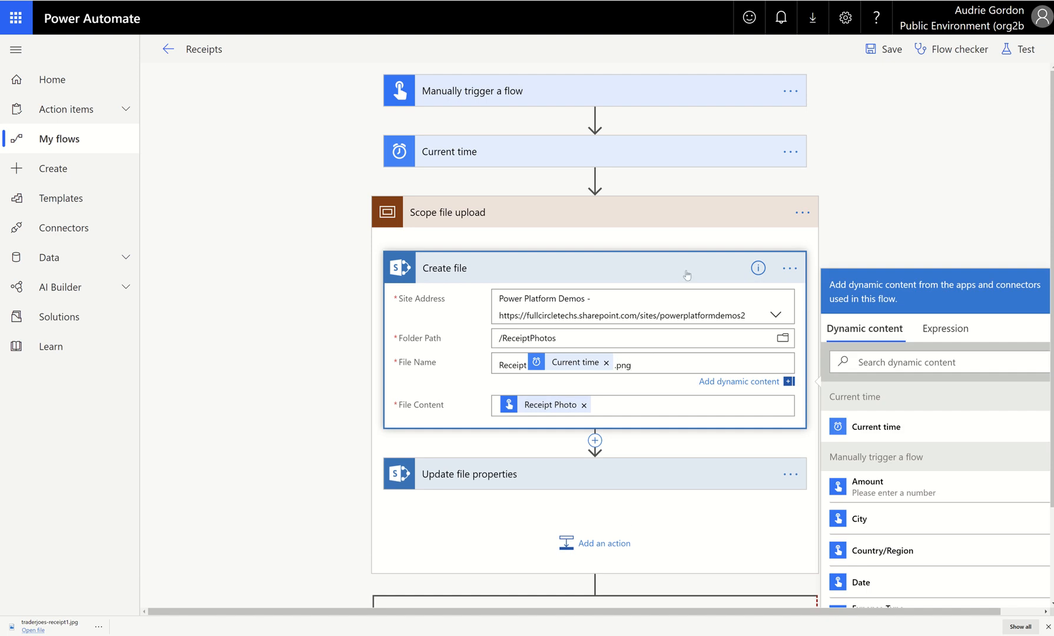
# Step: Save the flow and start a test run by performing the trigger action manually
pyautogui.click(880, 52)
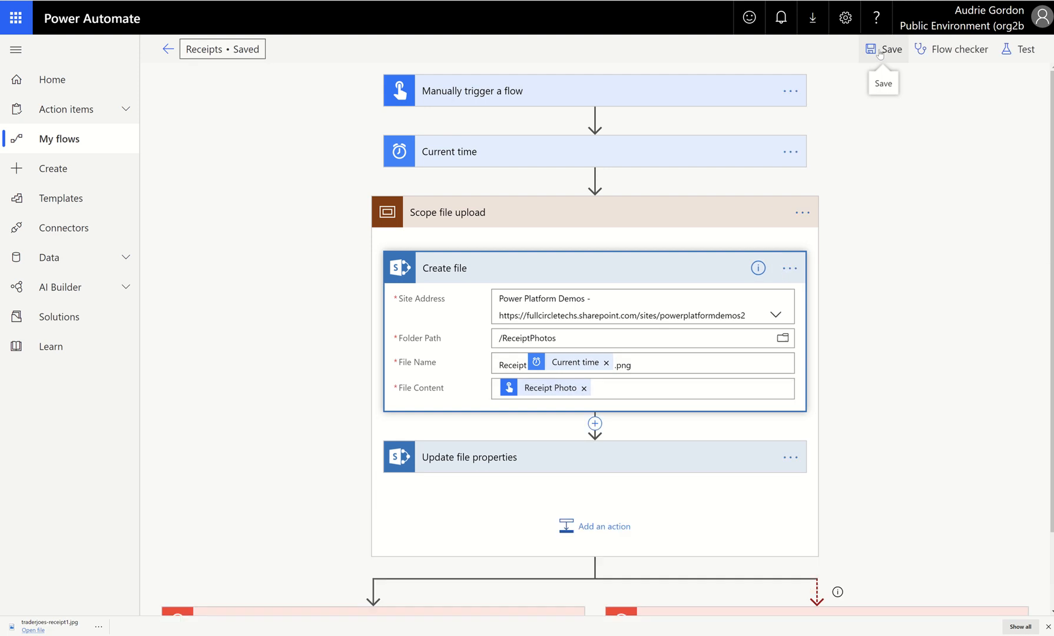
pyautogui.click(878, 53)
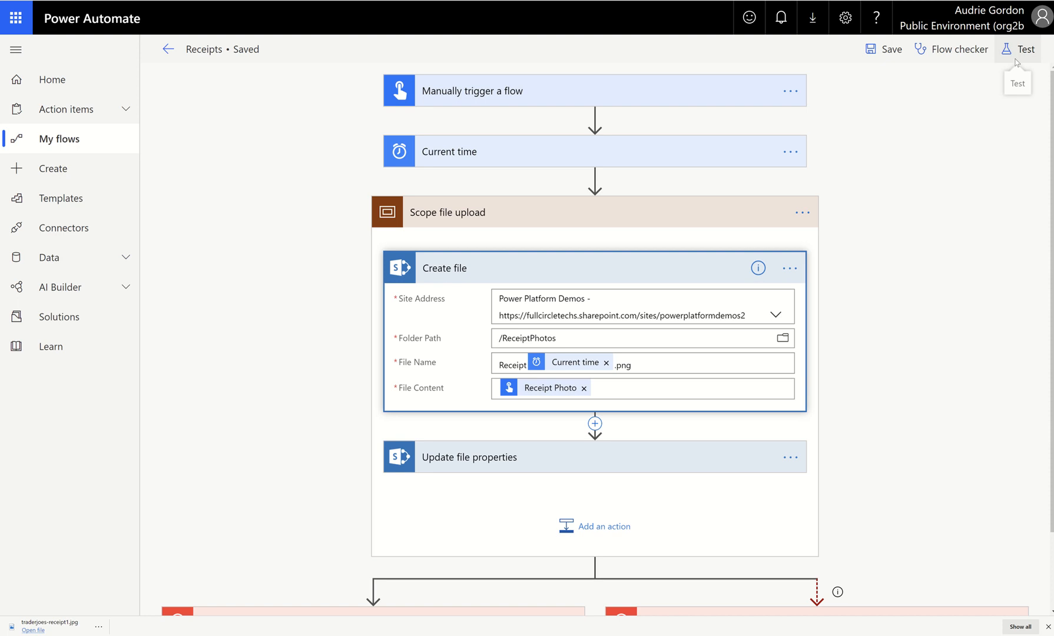
pyautogui.click(1016, 59)
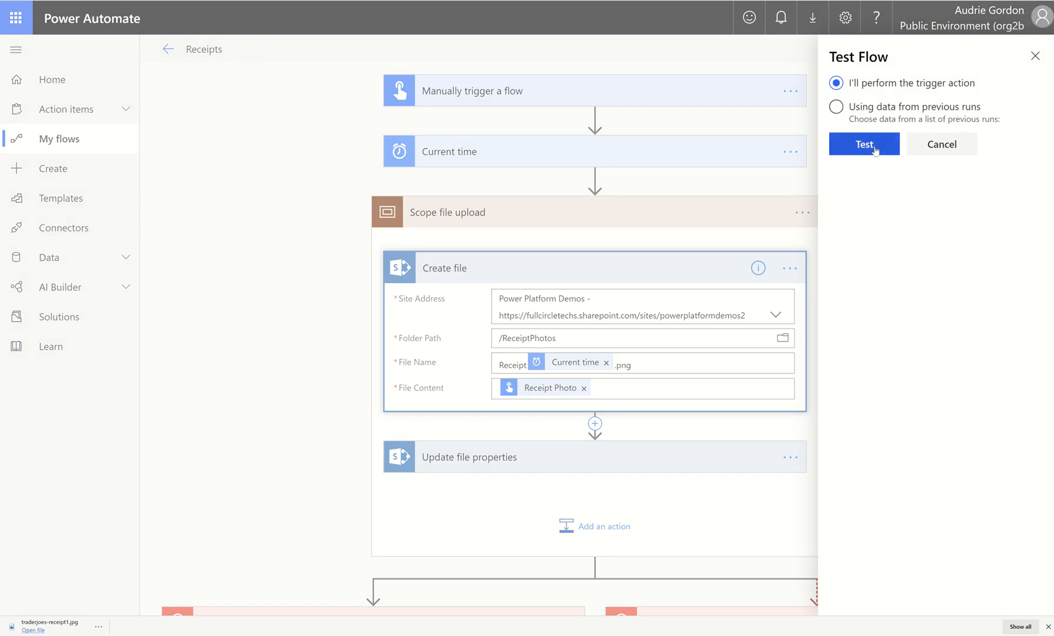
pyautogui.click(875, 147)
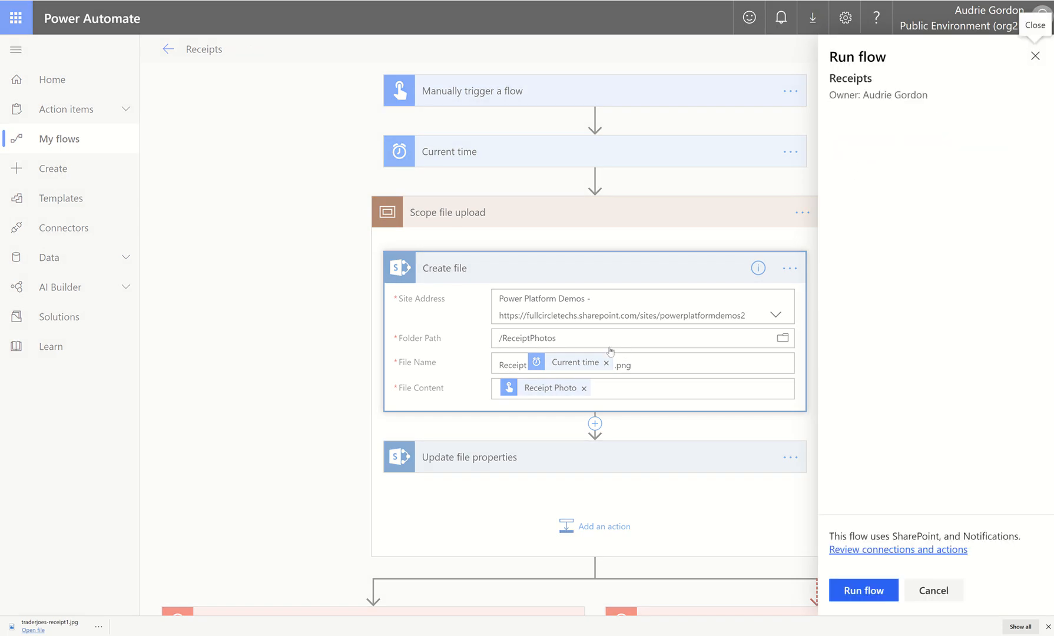
pyautogui.click(866, 591)
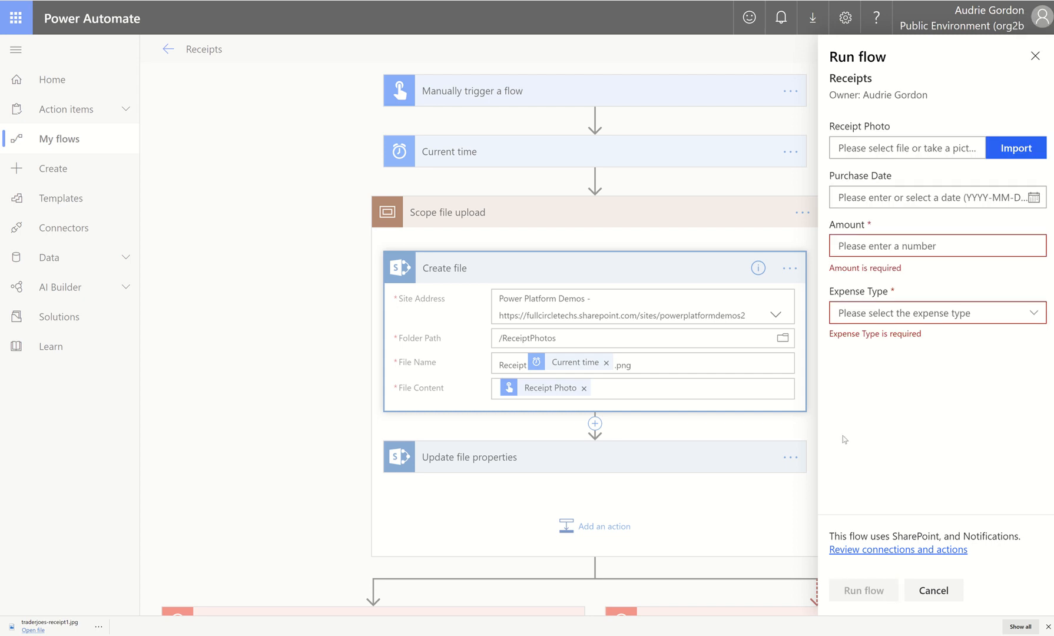
# Step: Run the test with traderjoes-receipt1.jpg as Receipt Photo, purchase date 2019-12-11, amount 67.78 and expense type Meals
pyautogui.click(1020, 147)
pyautogui.doubleClick(171, 152)
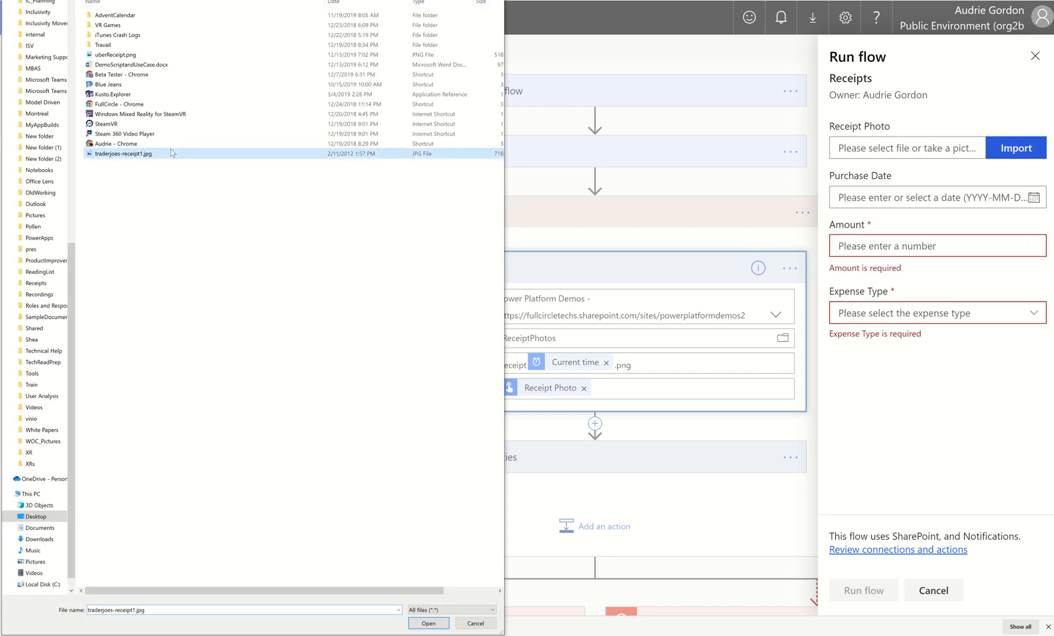
pyautogui.click(904, 197)
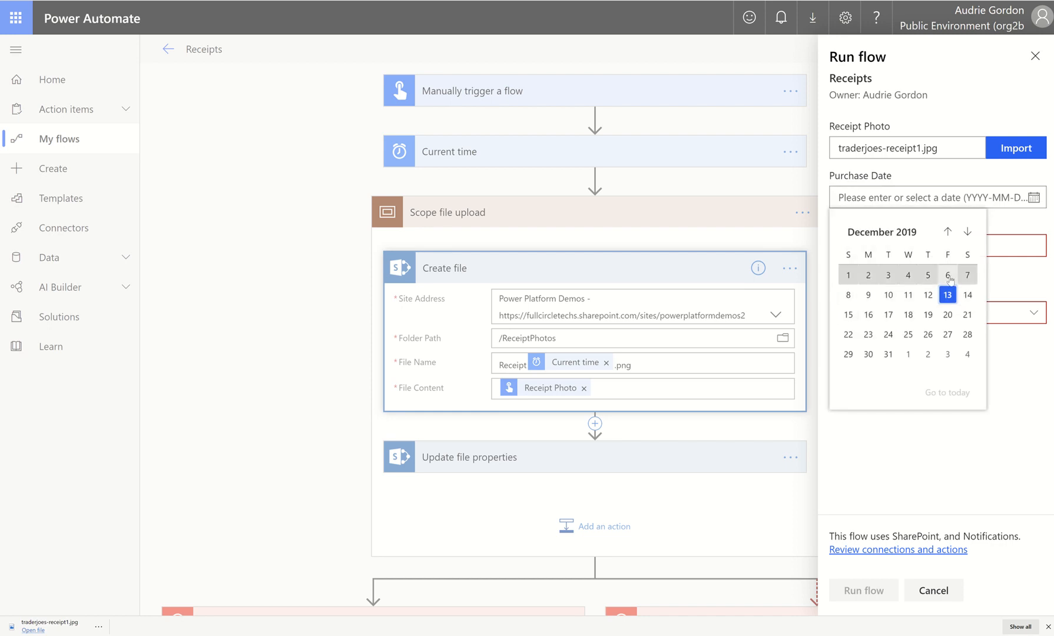
pyautogui.click(909, 294)
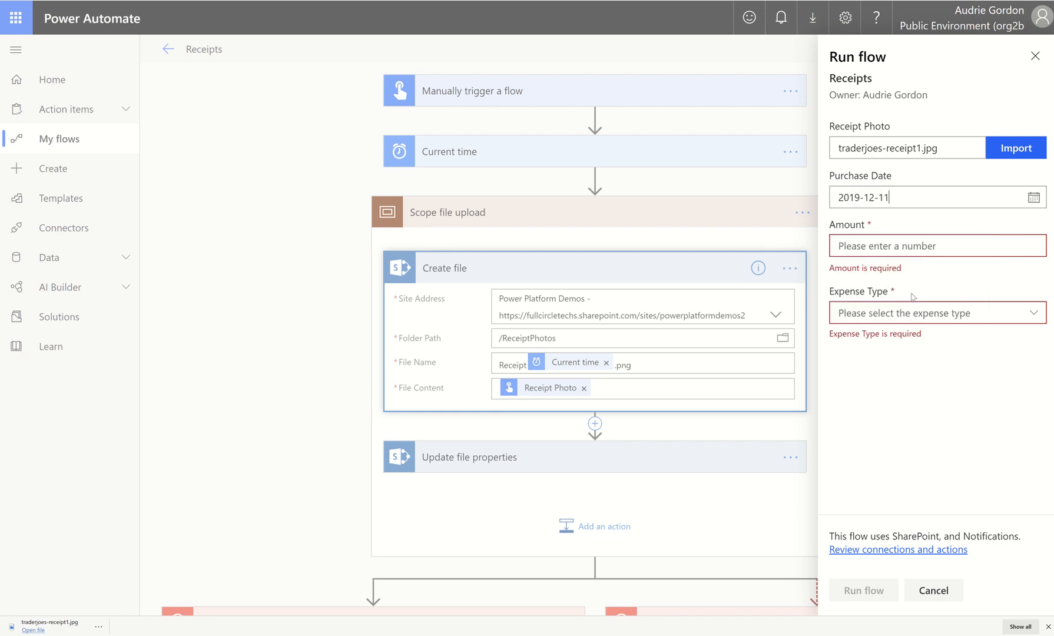
pyautogui.click(921, 247)
pyautogui.write('67.78')
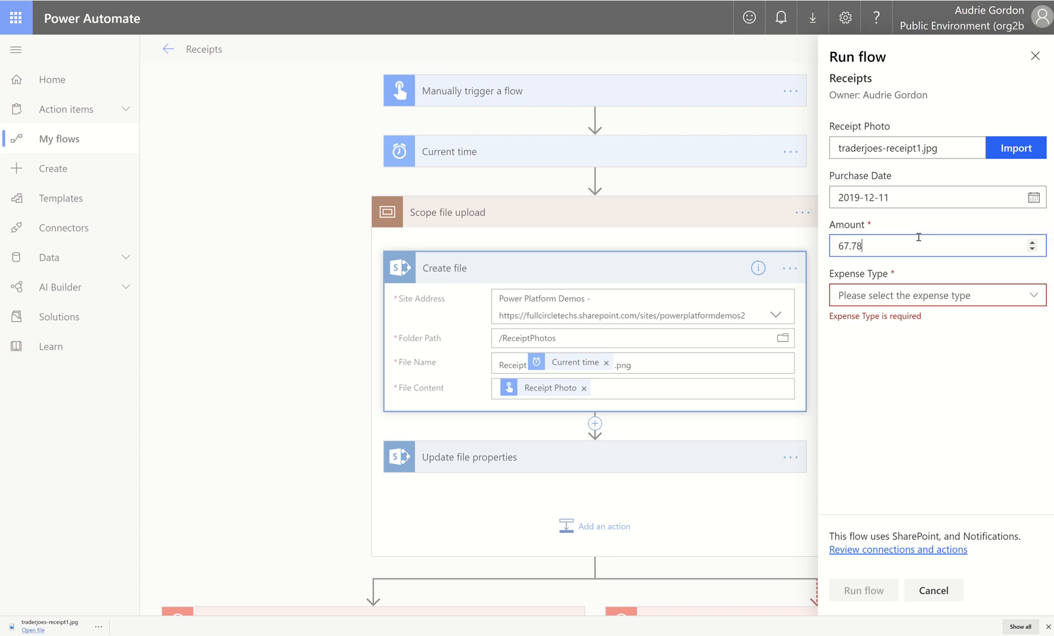
pyautogui.click(922, 299)
pyautogui.click(858, 386)
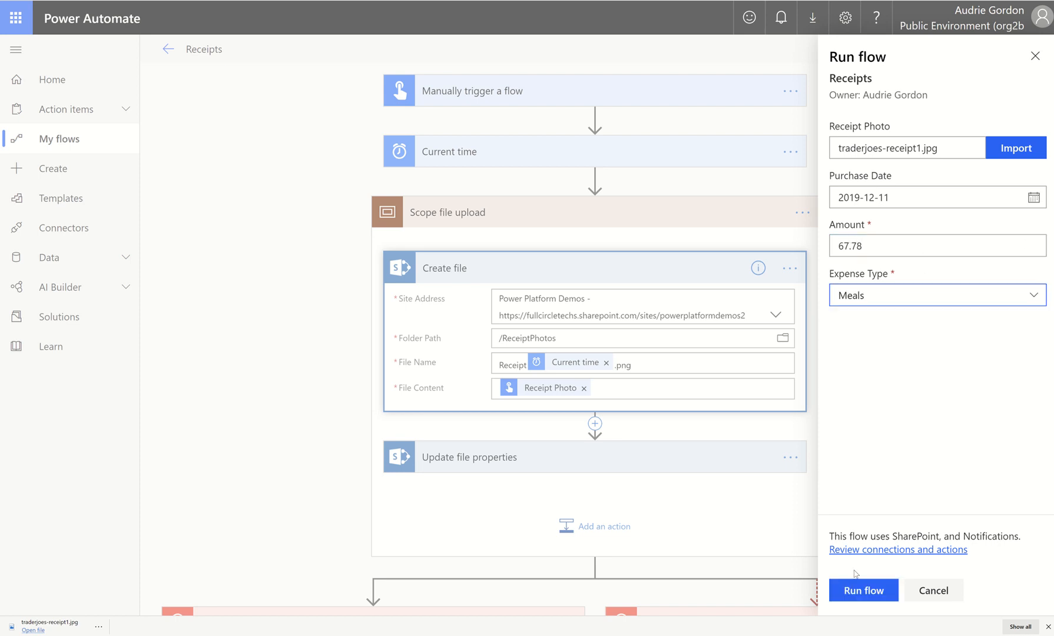
pyautogui.click(869, 599)
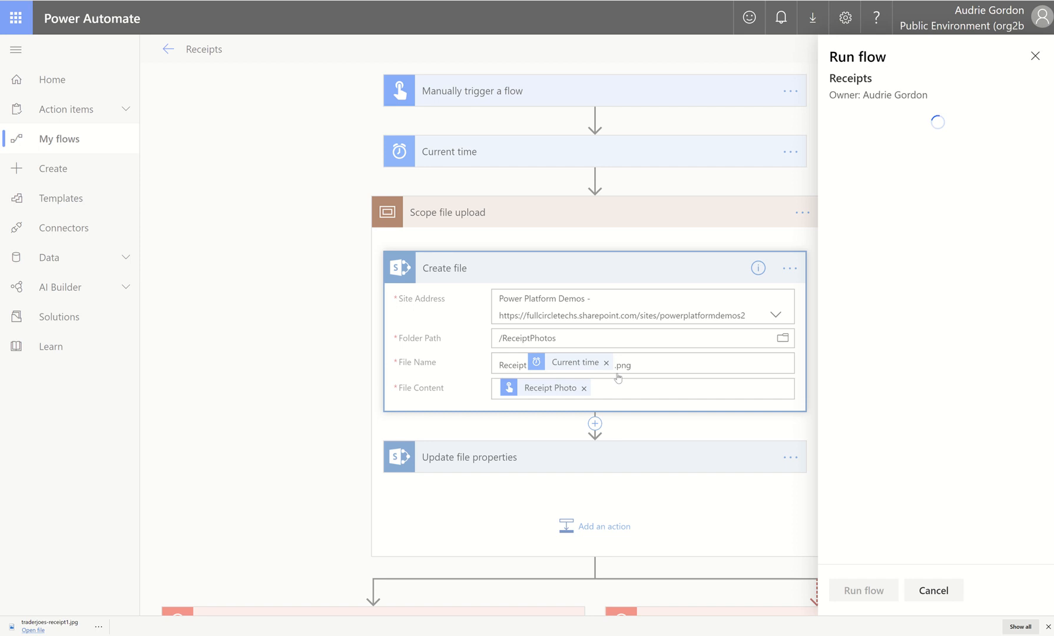
pyautogui.click(855, 589)
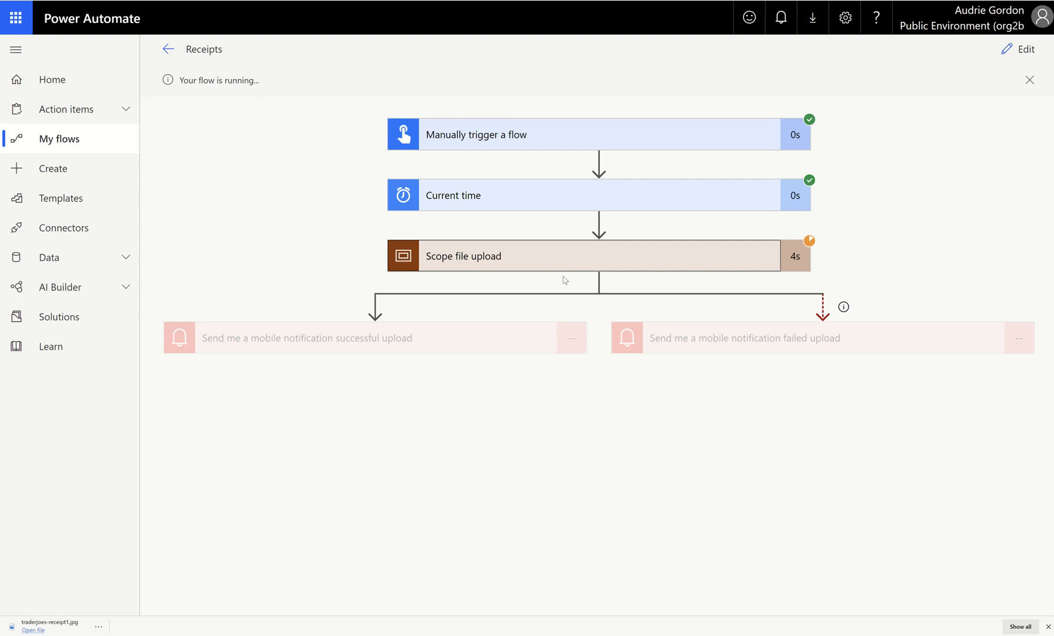
# Step: Examine the created file's name in the Create file outputs inside the Scope file upload of the run details
pyautogui.click(564, 269)
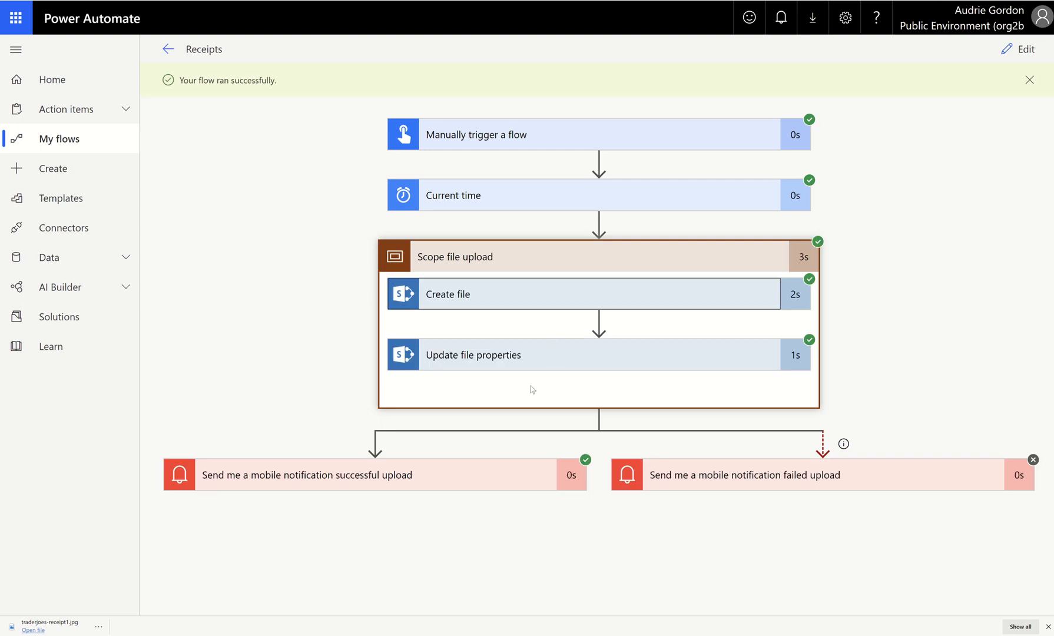
pyautogui.scroll(-4, 533, 384)
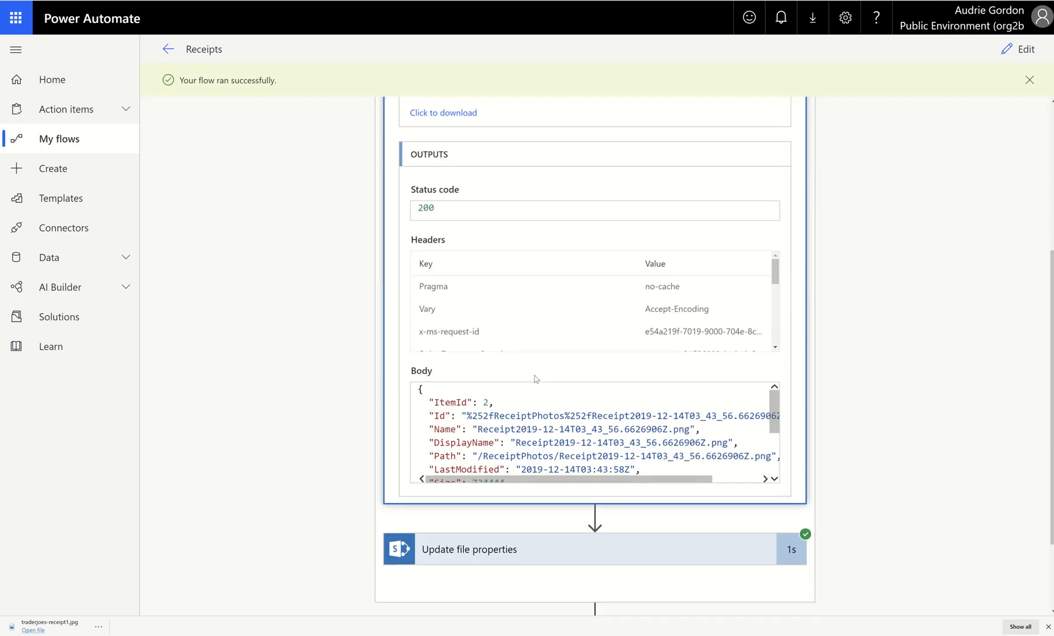
pyautogui.scroll(-2, 536, 378)
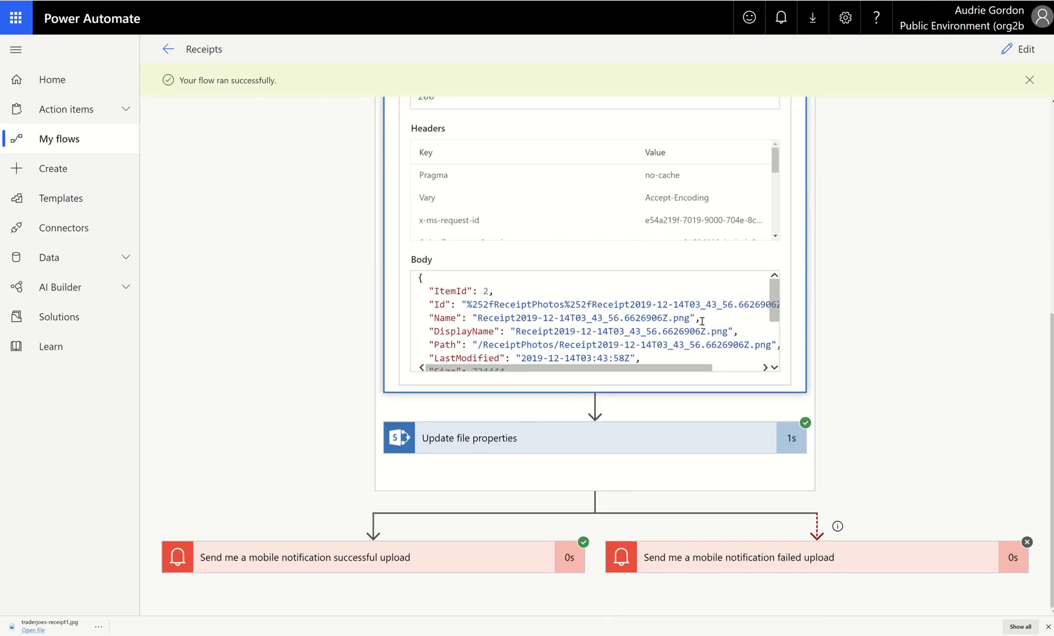
pyautogui.moveTo(692, 317); pyautogui.dragTo(483, 318)
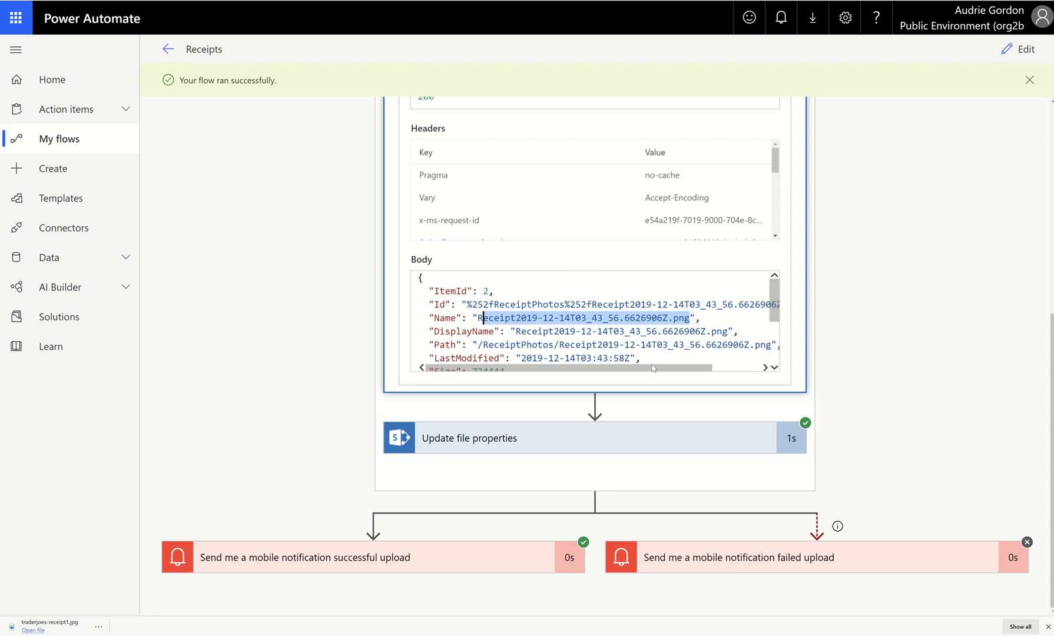
pyautogui.click(624, 318)
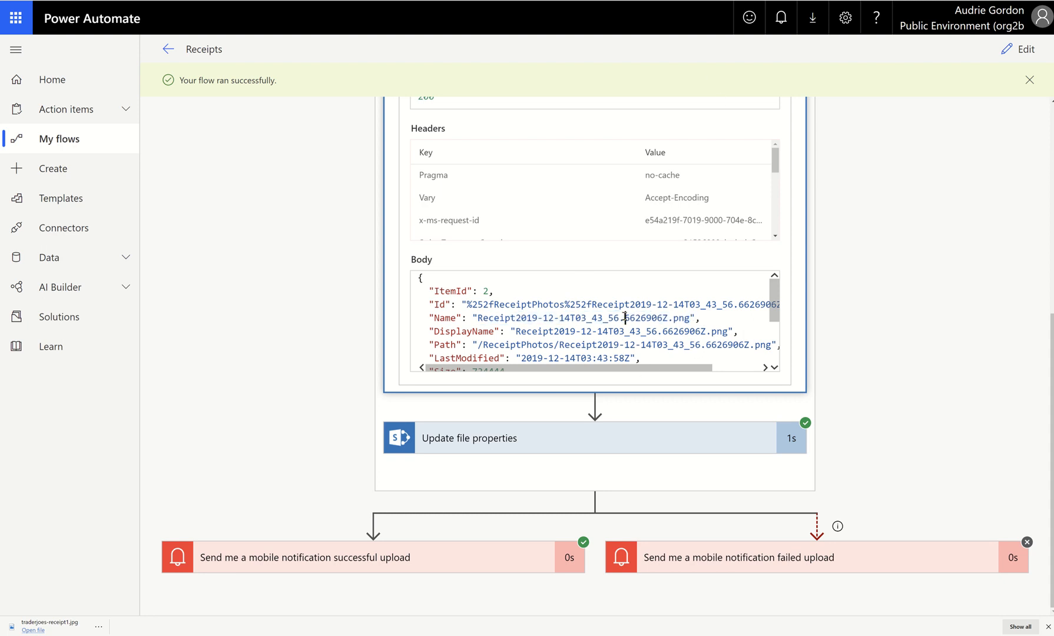
pyautogui.click(620, 318)
# Step: Bring up the ReceiptPhotos library in SharePoint beside the flow run and switch it to Tiles view
pyautogui.press('super+Down')
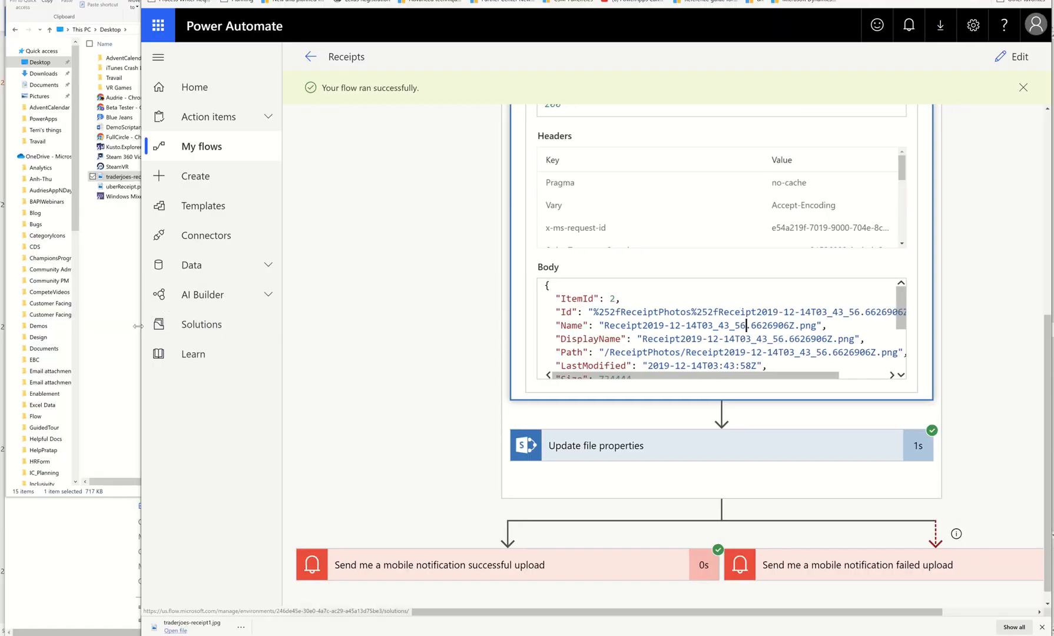
pyautogui.moveTo(145, 329); pyautogui.dragTo(505, 324)
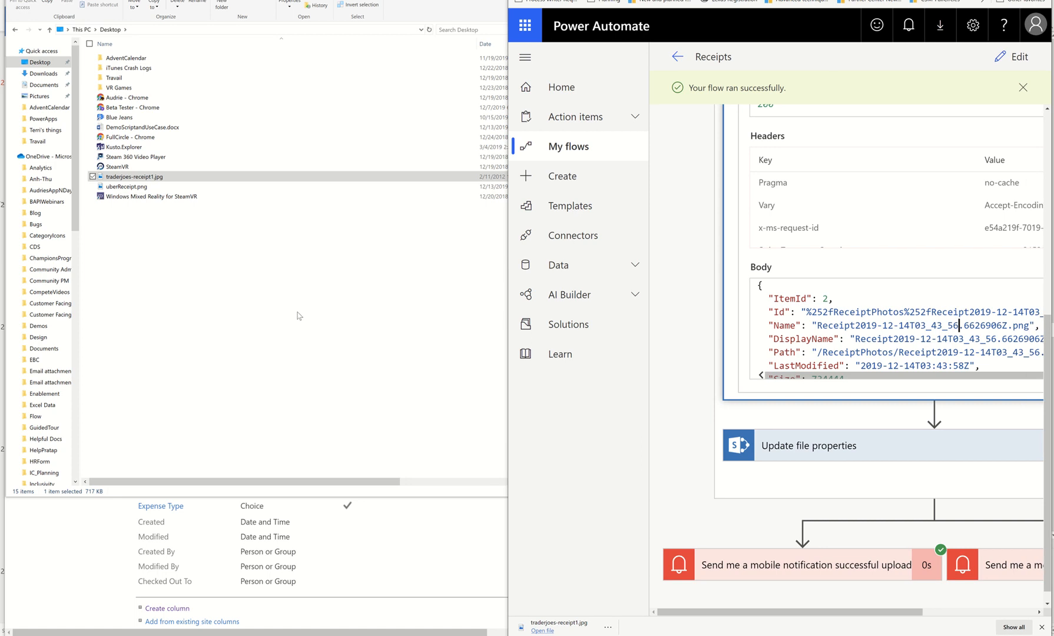
pyautogui.click(238, 1)
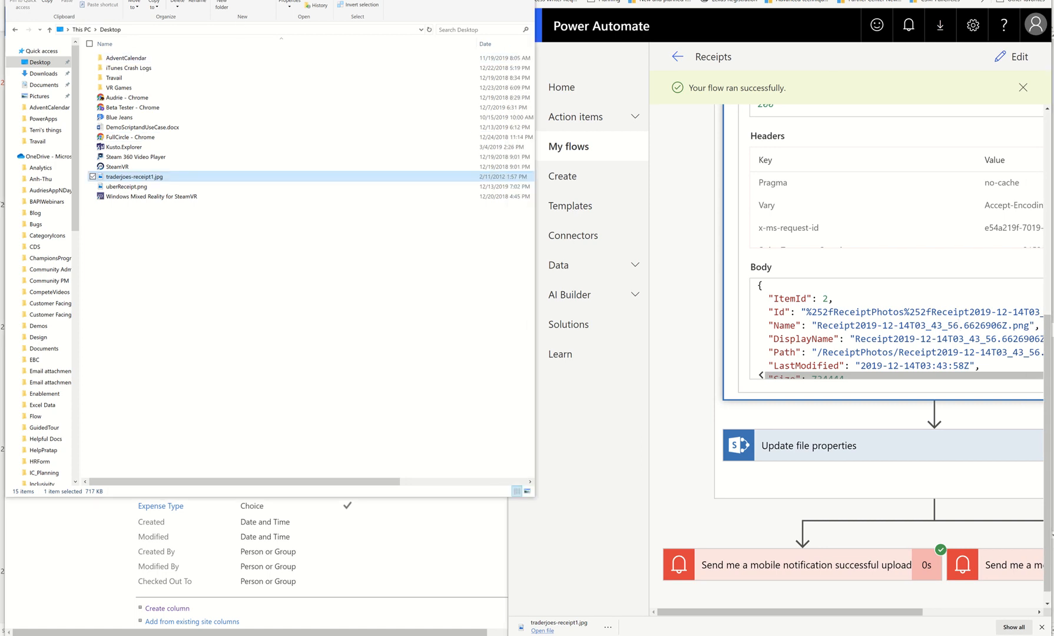
pyautogui.click(479, 1)
pyautogui.click(162, 103)
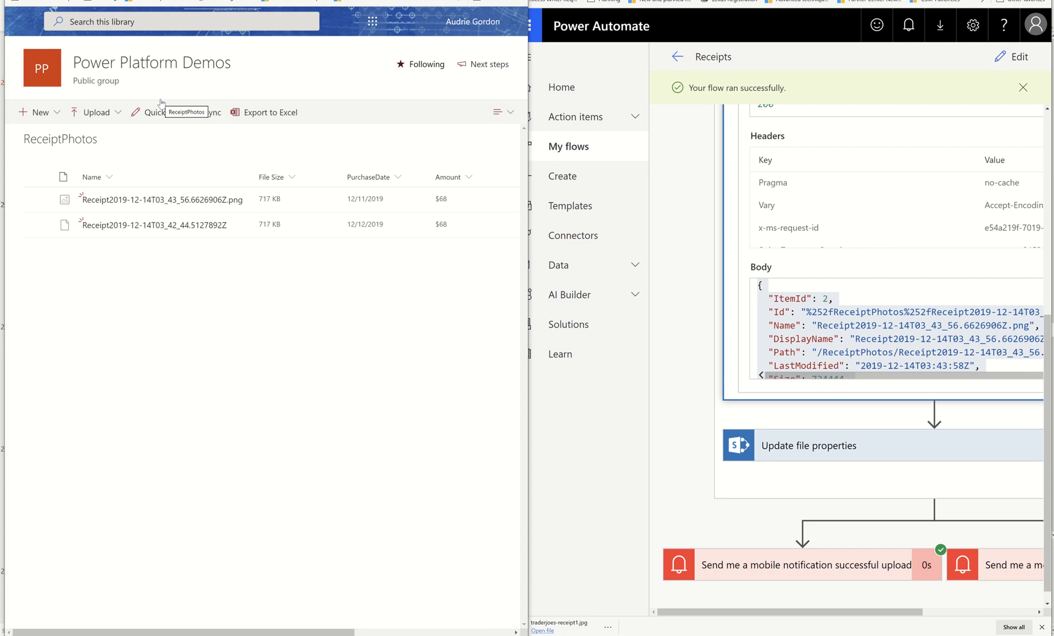
pyautogui.click(400, 114)
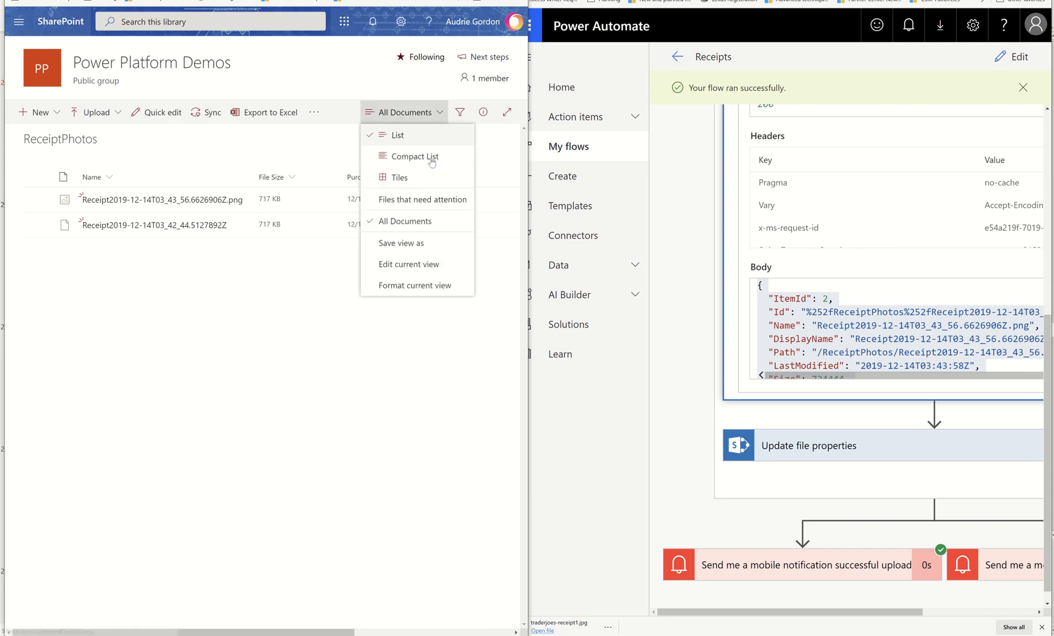
pyautogui.click(400, 177)
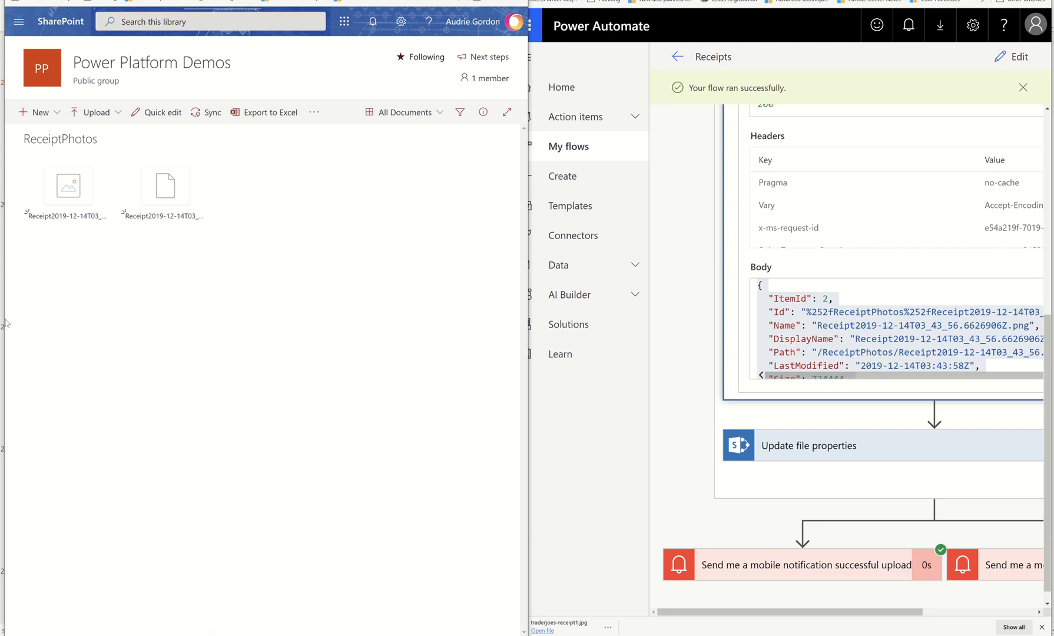
# Step: Delete the receipt file without a .png extension from the ReceiptPhotos library and open the PNG receipt
pyautogui.moveTo(144, 190)
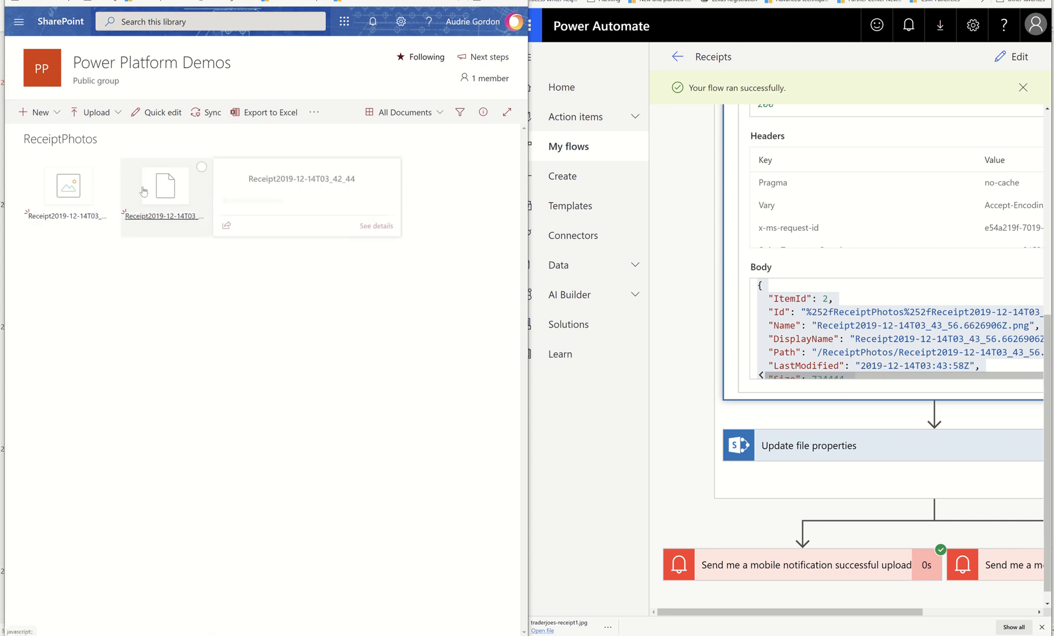
pyautogui.click(201, 167)
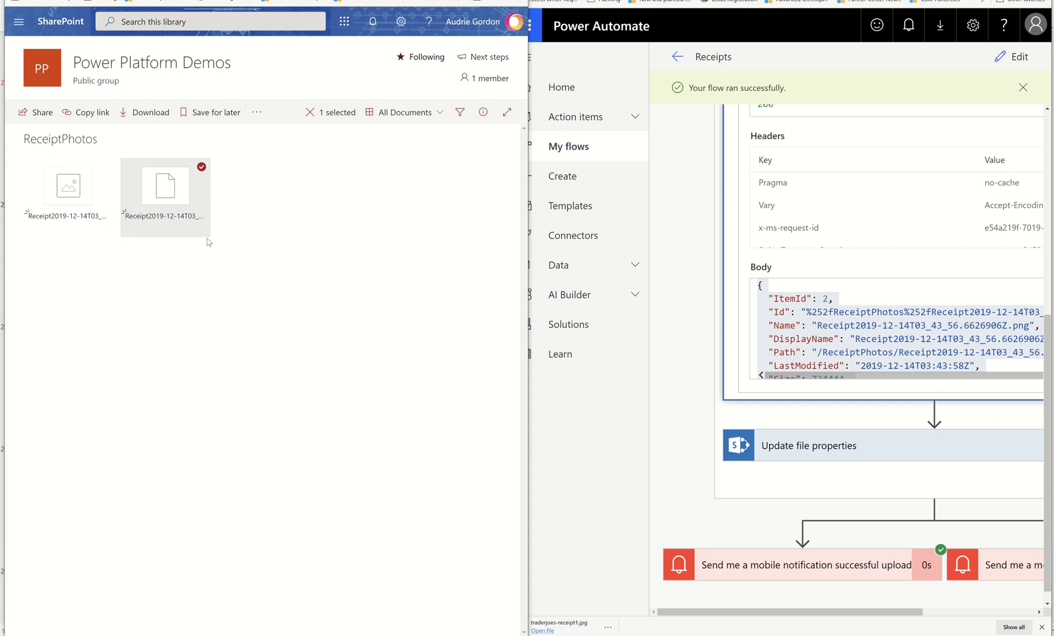
pyautogui.press('Delete')
pyautogui.click(273, 355)
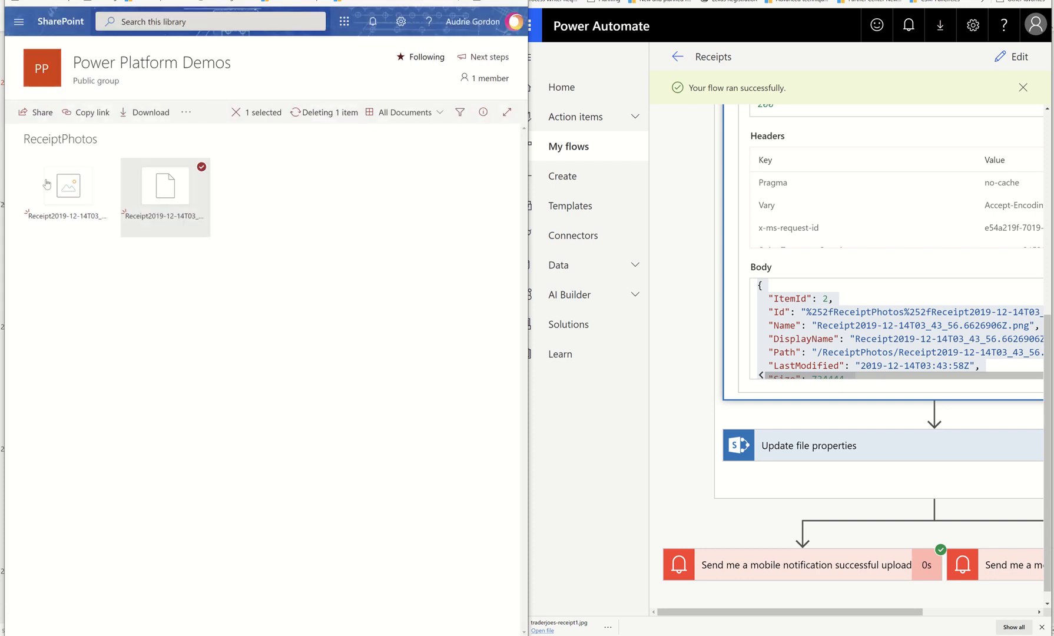
pyautogui.click(74, 193)
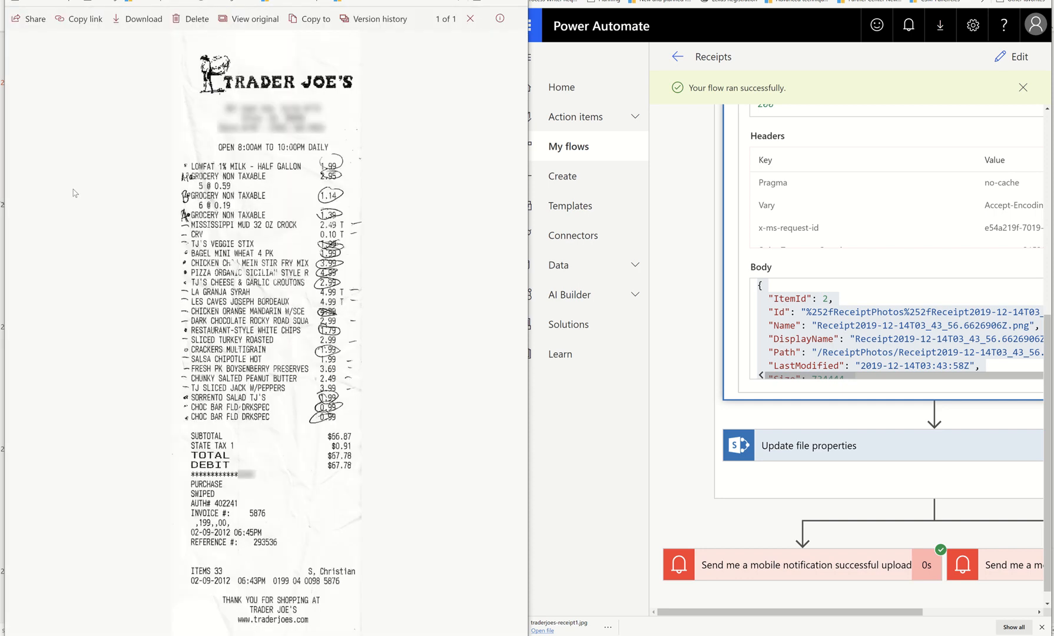
# Step: Return to the Receipts flow's details page, start a new run and view uberReceipt.png to read its total
pyautogui.click(677, 56)
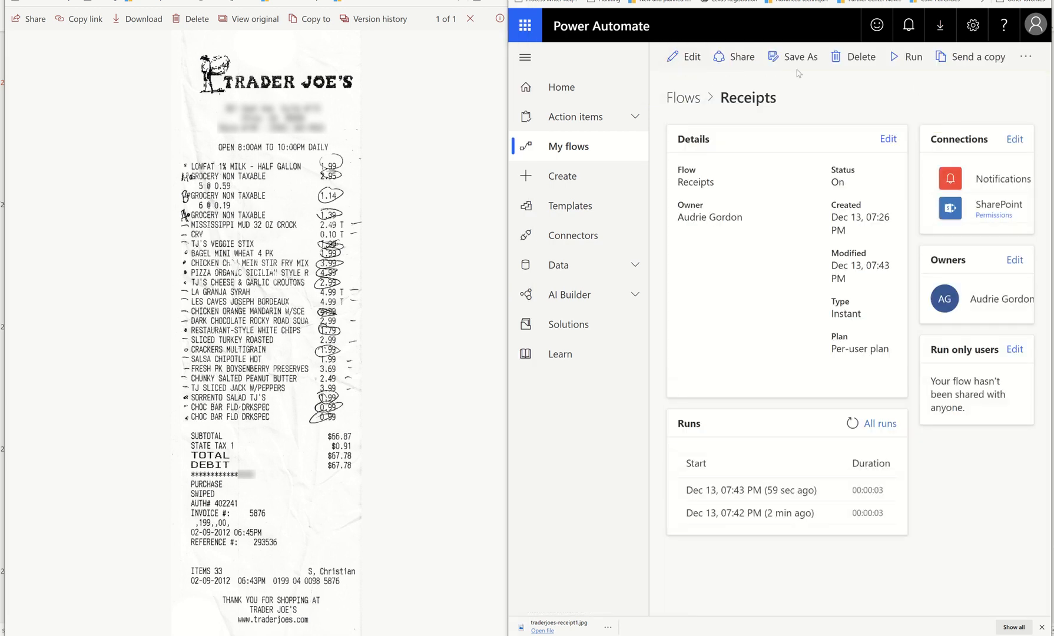
pyautogui.click(897, 61)
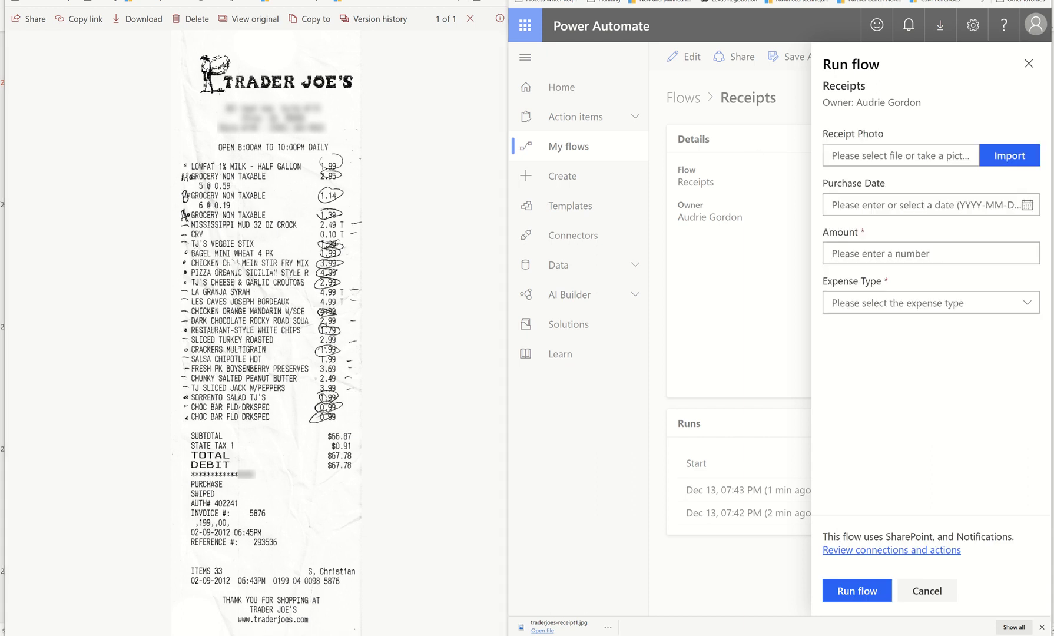
pyautogui.press('super+e')
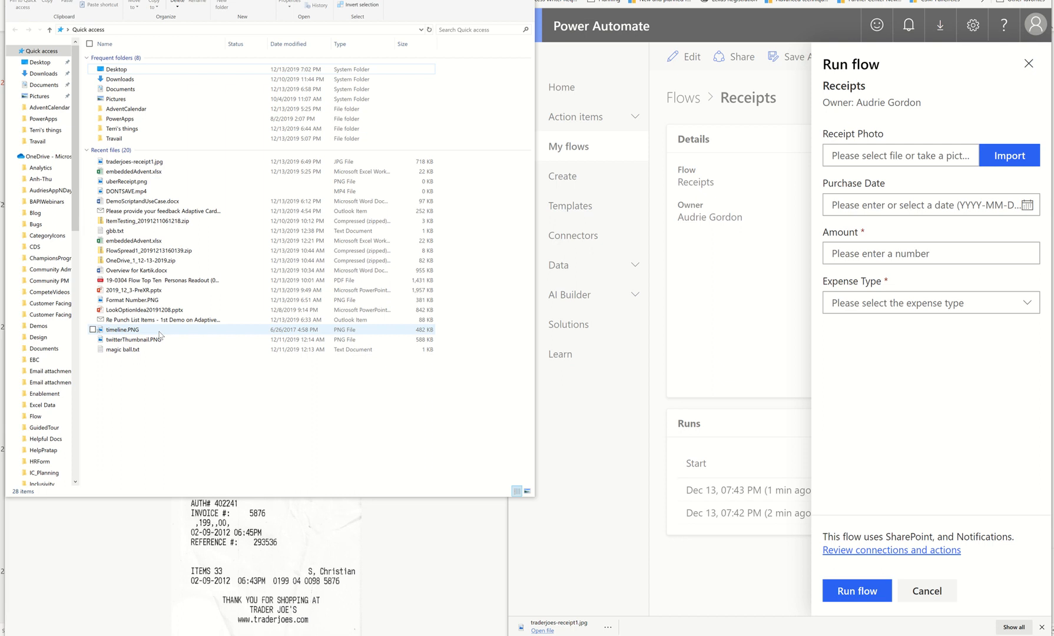
pyautogui.click(144, 182)
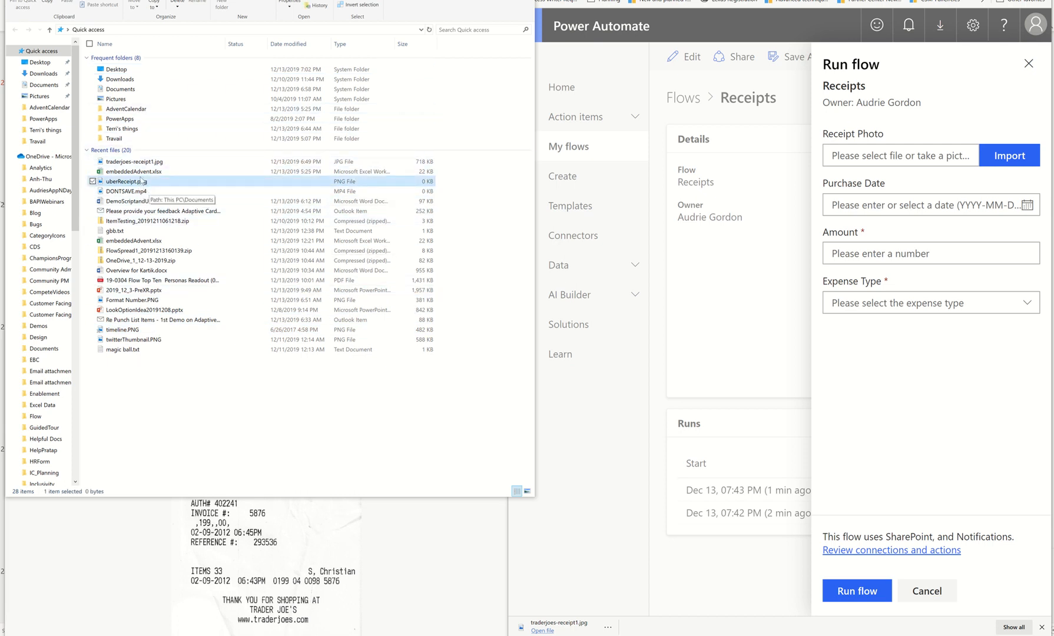
pyautogui.doubleClick(142, 181)
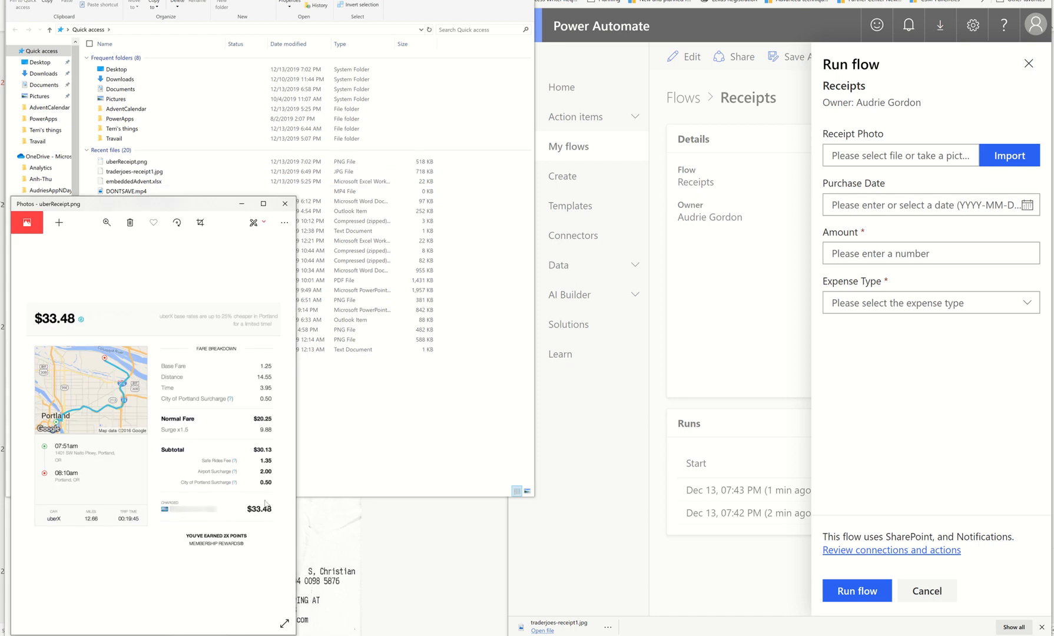
pyautogui.click(285, 203)
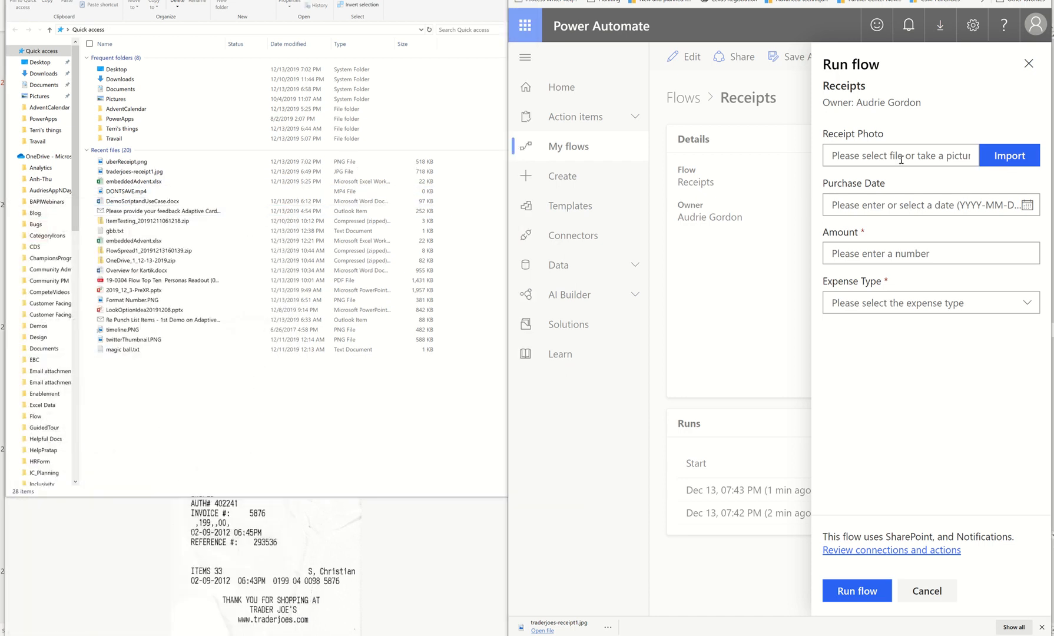
# Step: Enter 33.48 as the amount for the Receipts flow run and import uberReceipt.png as the receipt photo
pyautogui.click(886, 258)
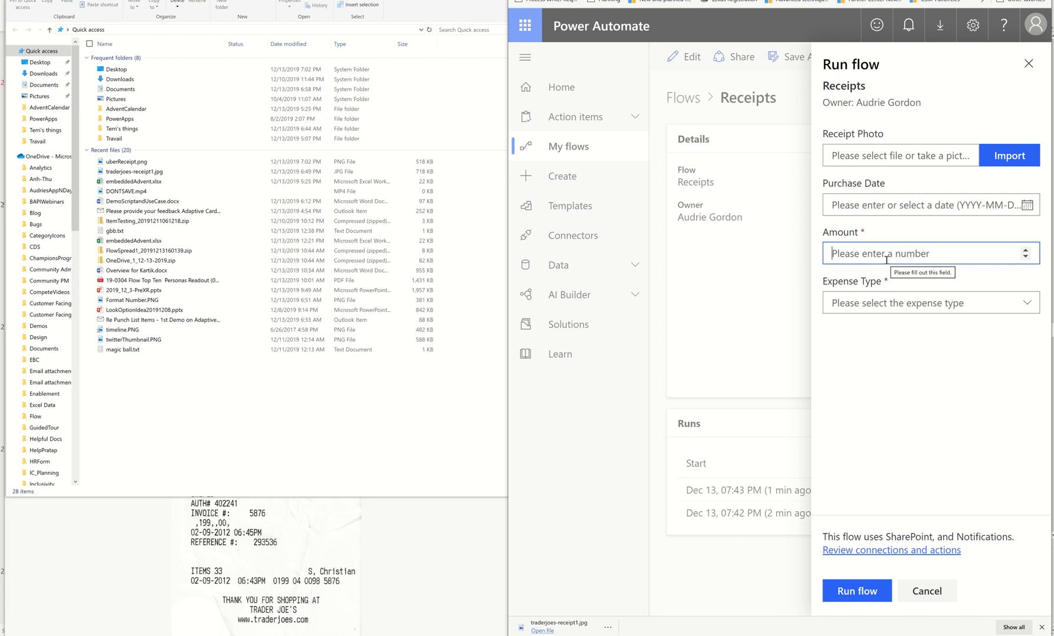
pyautogui.write('33.48')
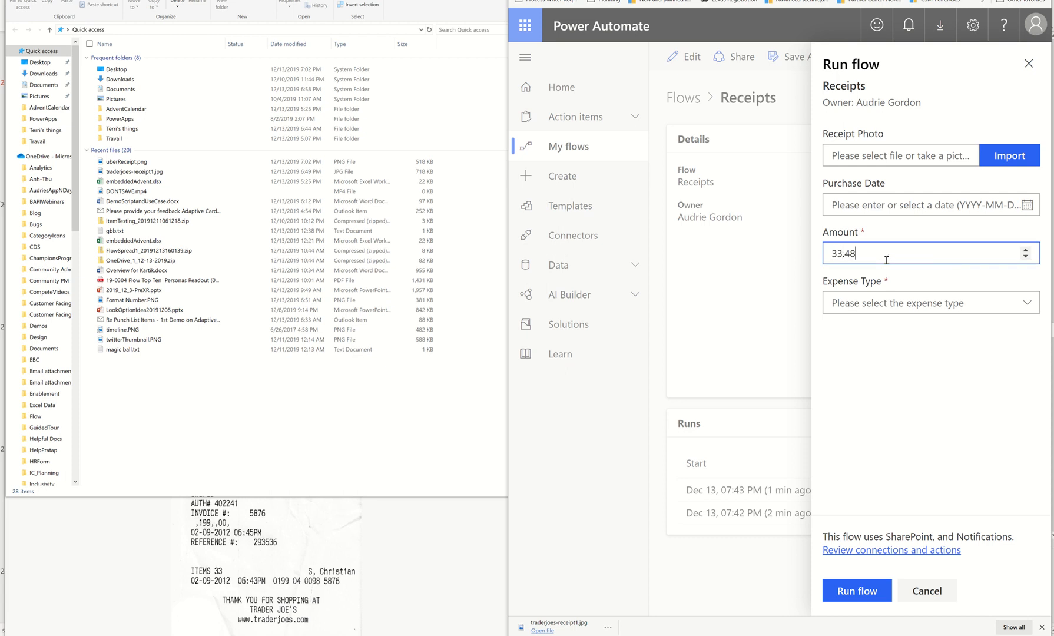
pyautogui.click(950, 158)
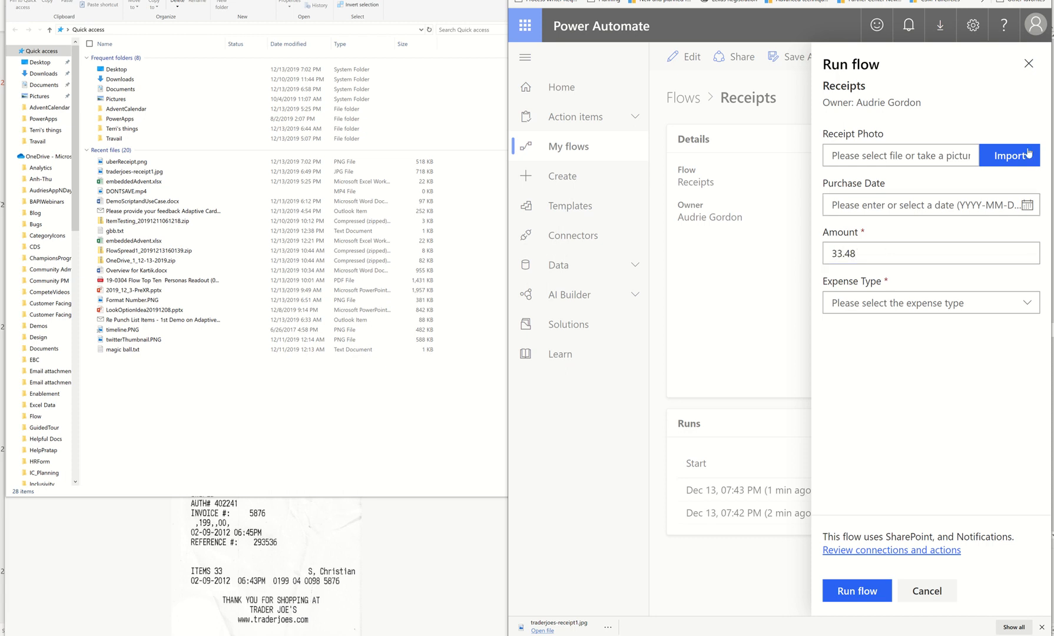
pyautogui.click(1027, 156)
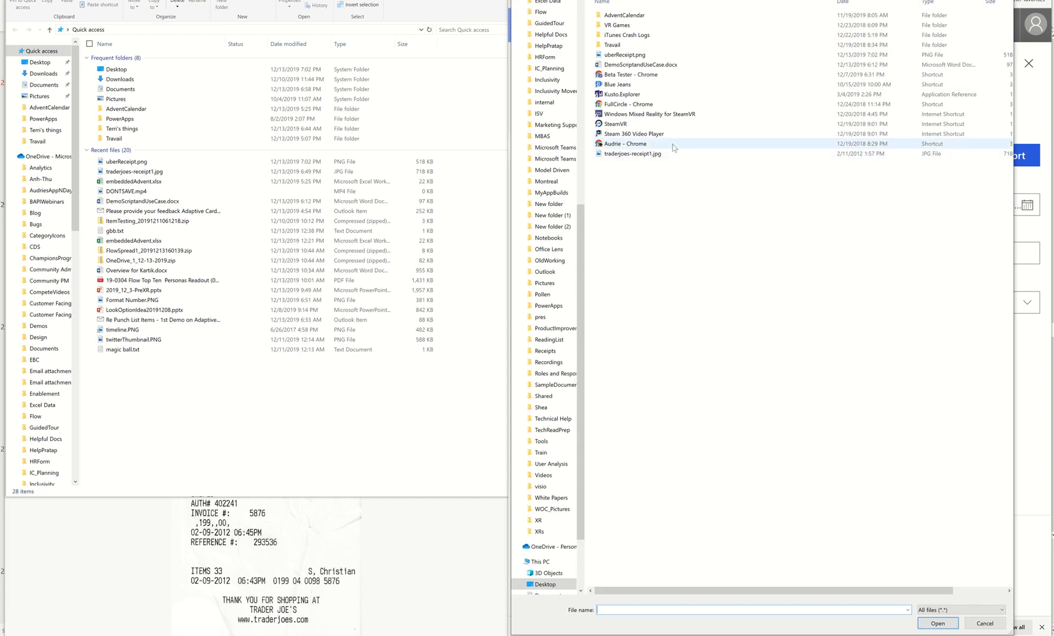
pyautogui.click(690, 57)
pyautogui.click(936, 622)
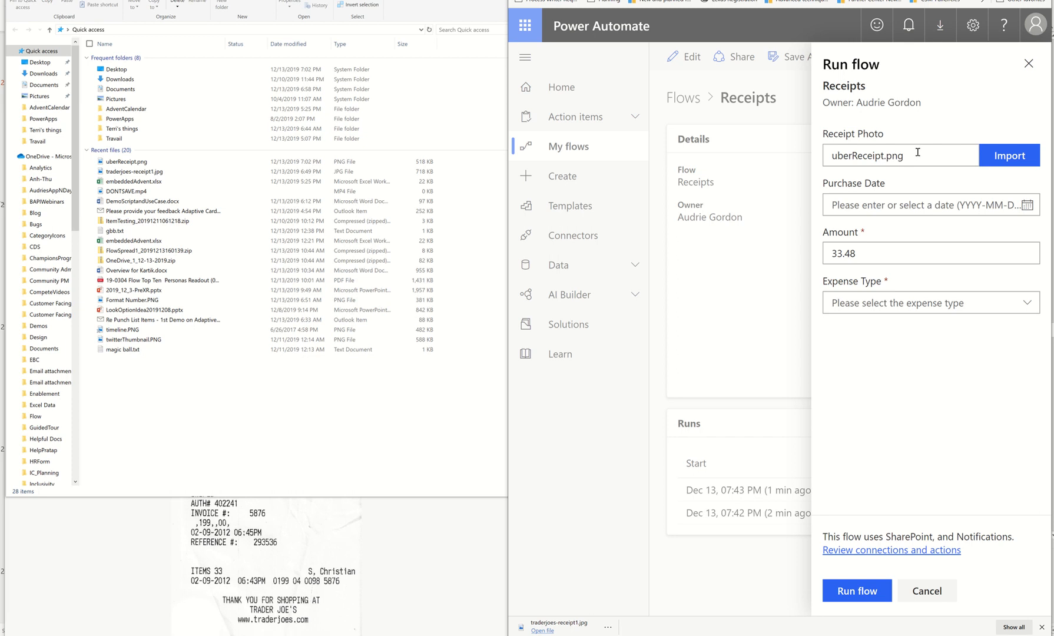
# Step: Set the purchase date to 2019-12-12 and the expense type to Transportation, and run the Receipts flow
pyautogui.click(1027, 205)
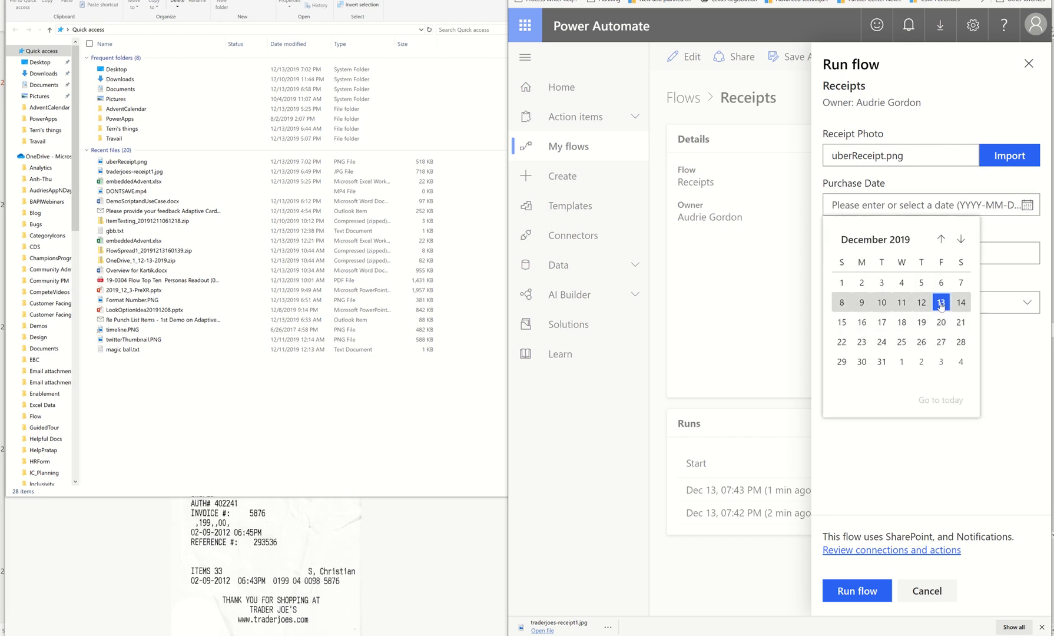
pyautogui.click(919, 302)
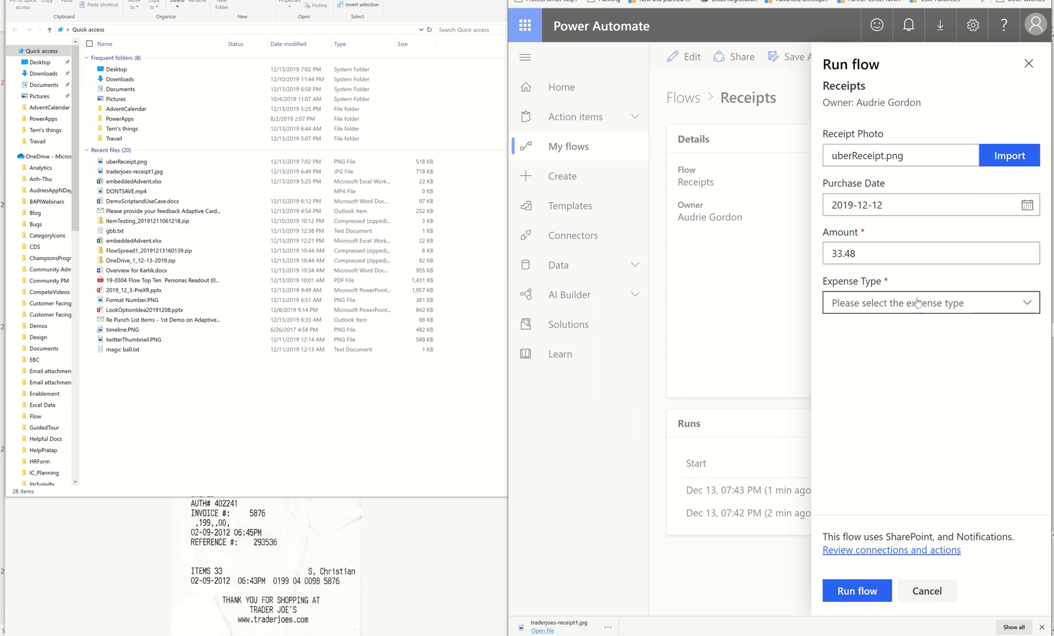
pyautogui.click(889, 303)
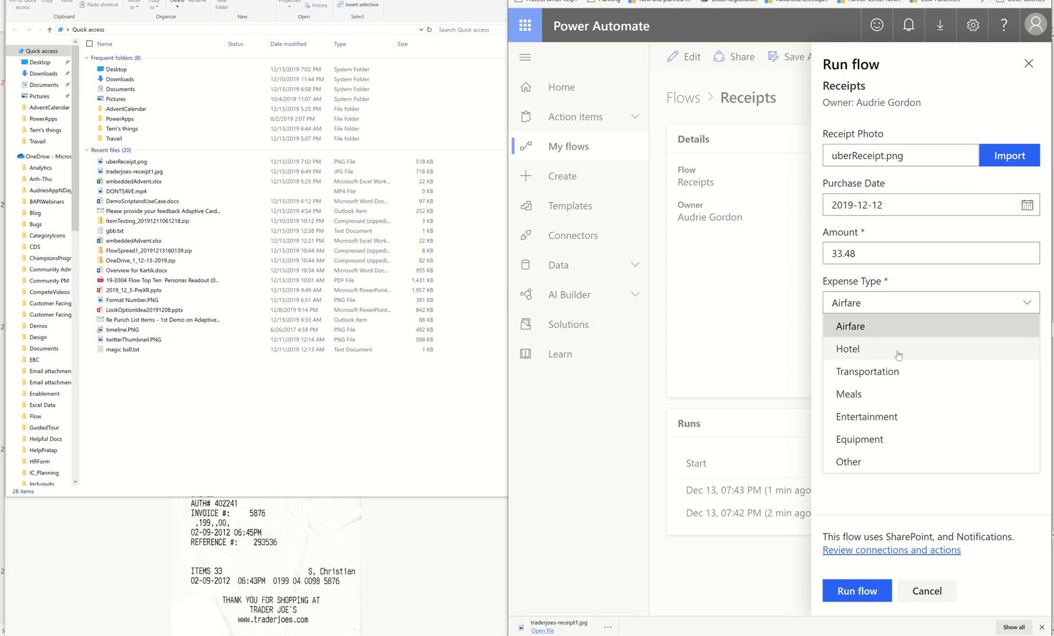
pyautogui.click(883, 372)
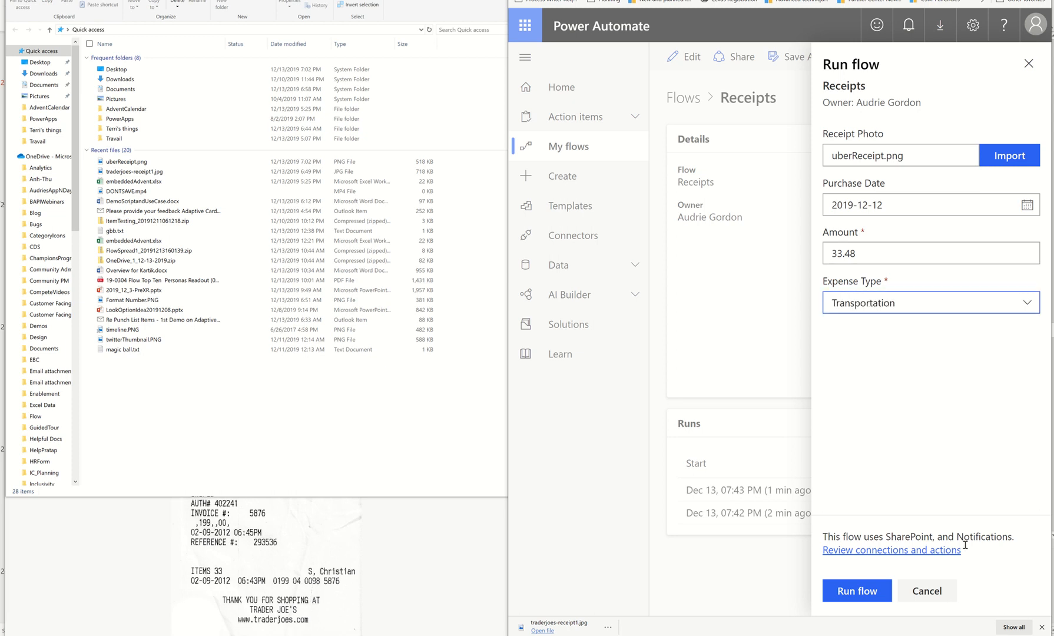
pyautogui.click(871, 594)
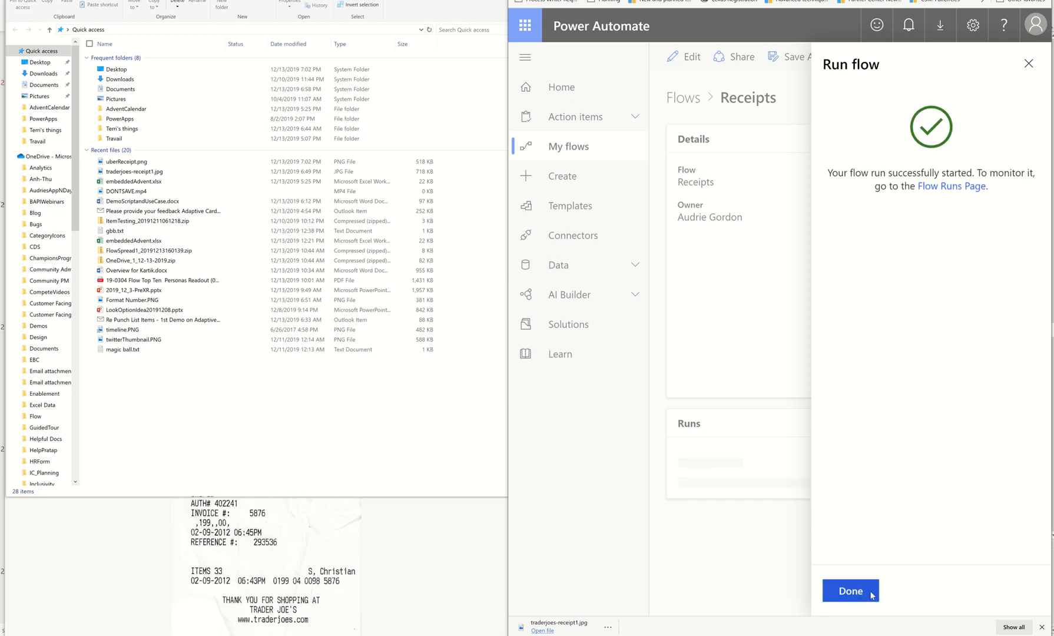
pyautogui.click(872, 596)
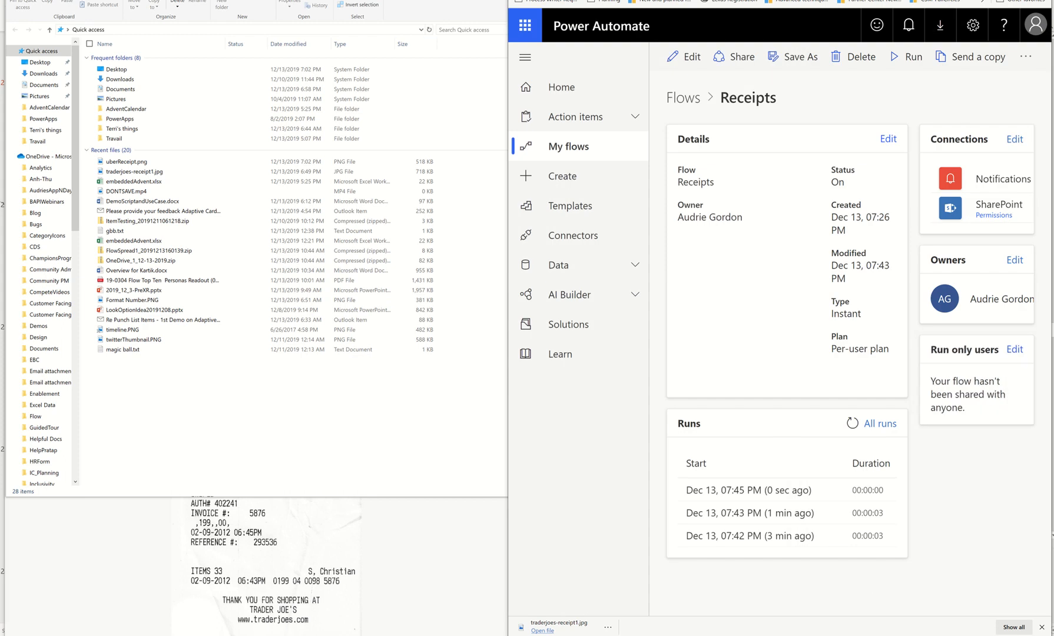
# Step: Return to the ReceiptPhotos library in SharePoint by closing the opened receipt, and display the library in List view
pyautogui.click(294, 211)
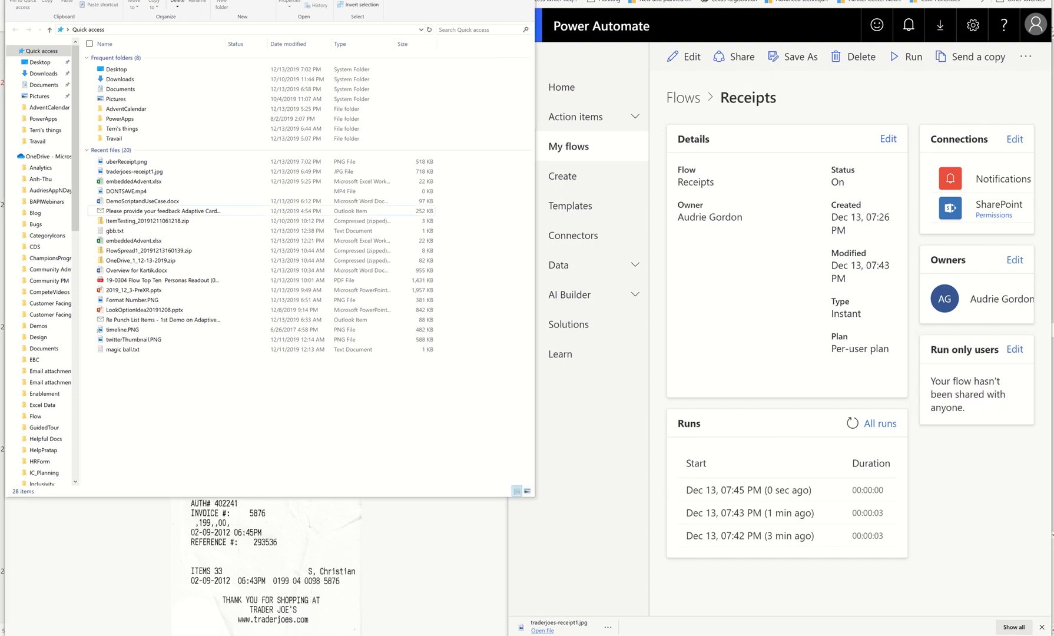
pyautogui.click(330, 566)
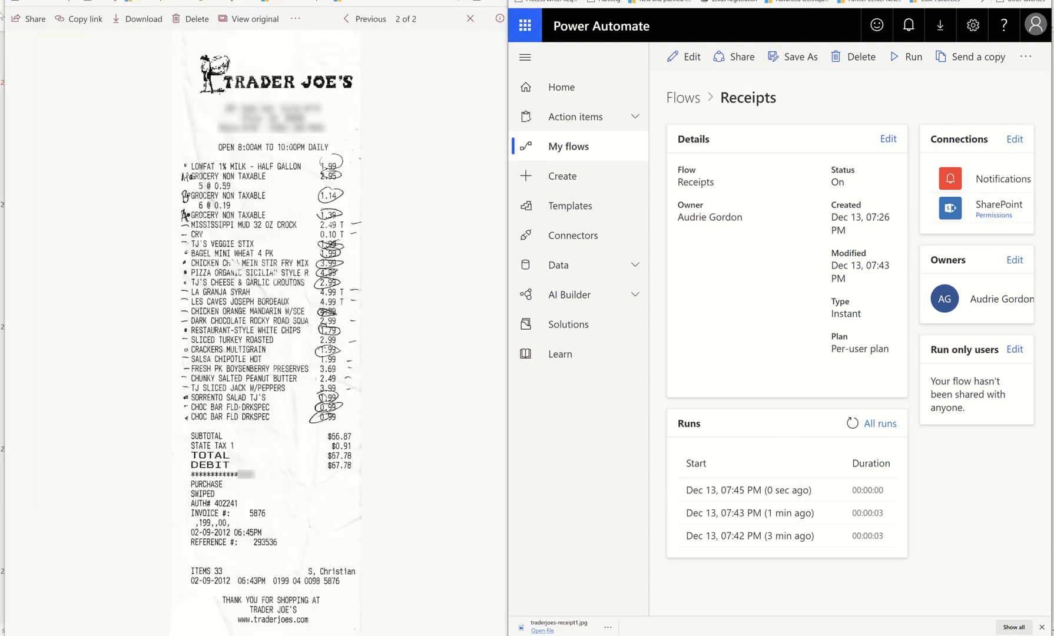
pyautogui.click(17, 1)
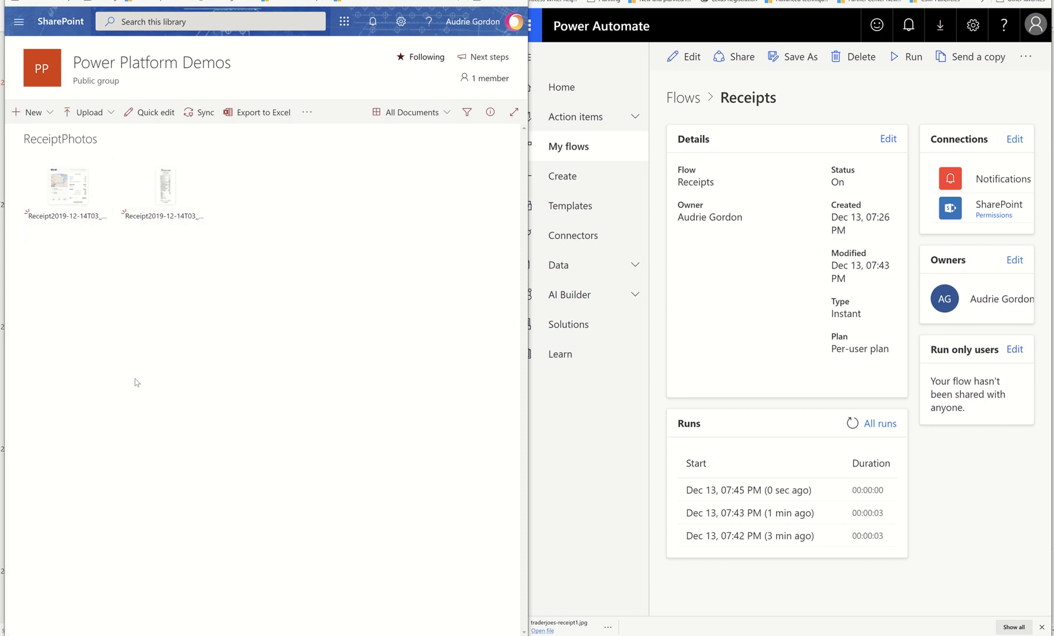
pyautogui.click(412, 112)
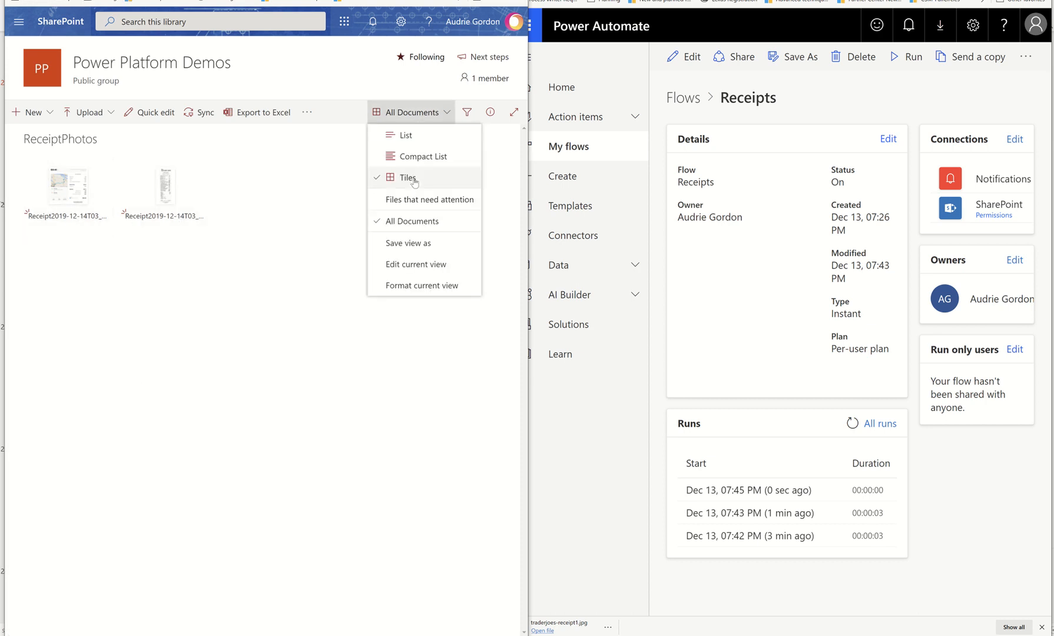
pyautogui.click(413, 135)
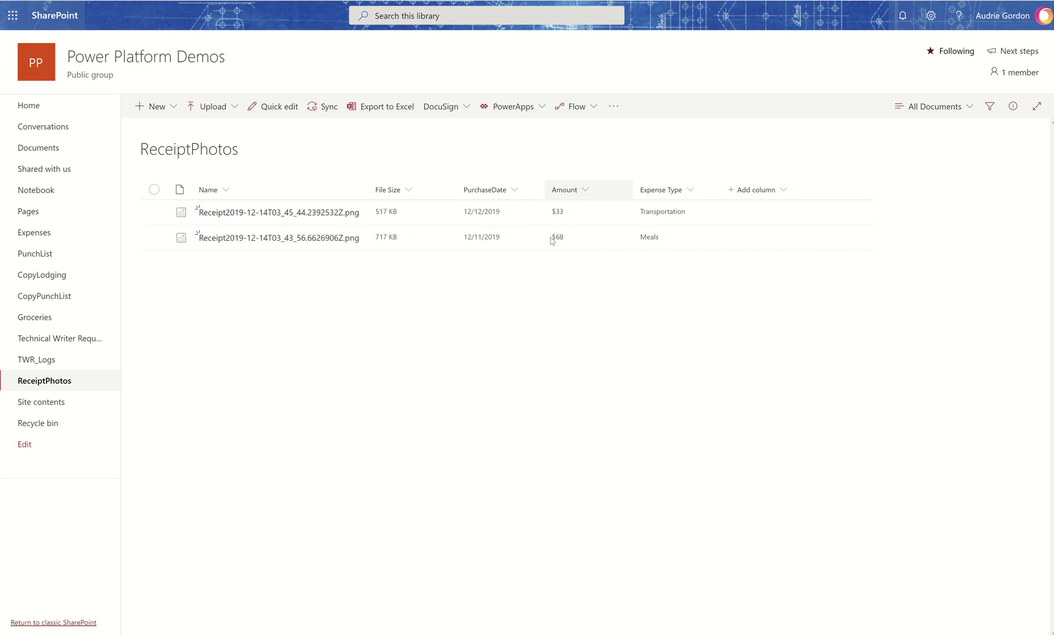
# Step: Group the ReceiptPhotos files by Expense Type and remove the grouping again
pyautogui.click(682, 191)
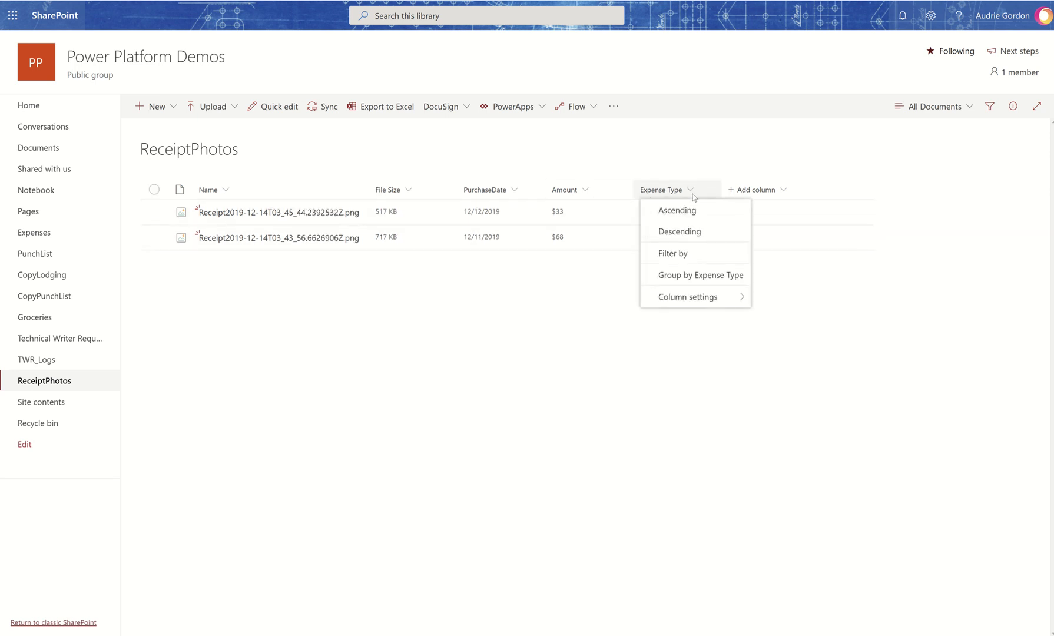
pyautogui.click(702, 274)
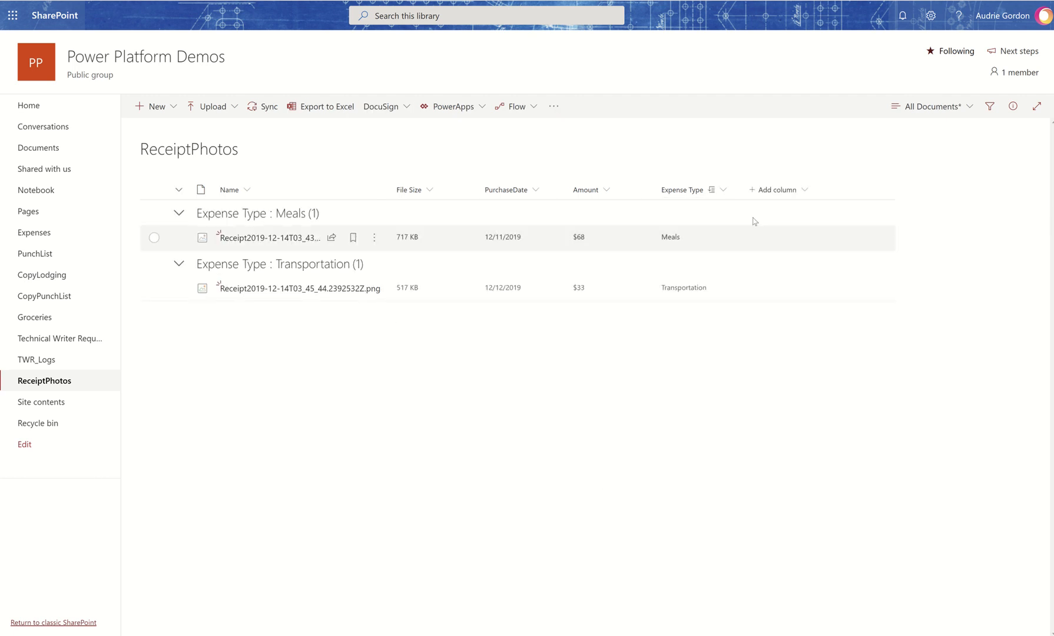
pyautogui.click(723, 197)
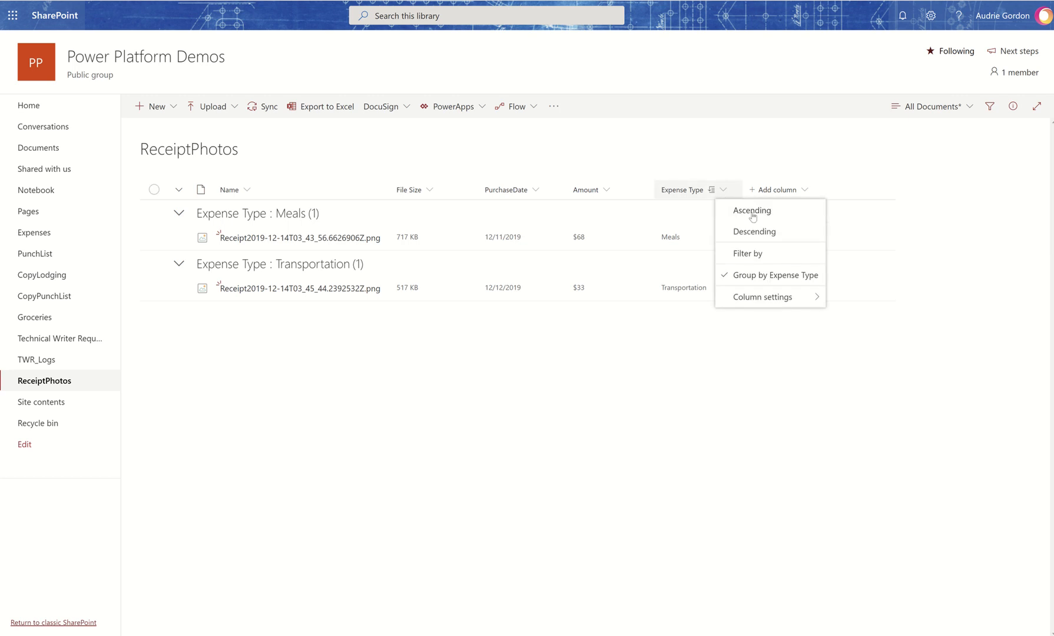
pyautogui.click(757, 279)
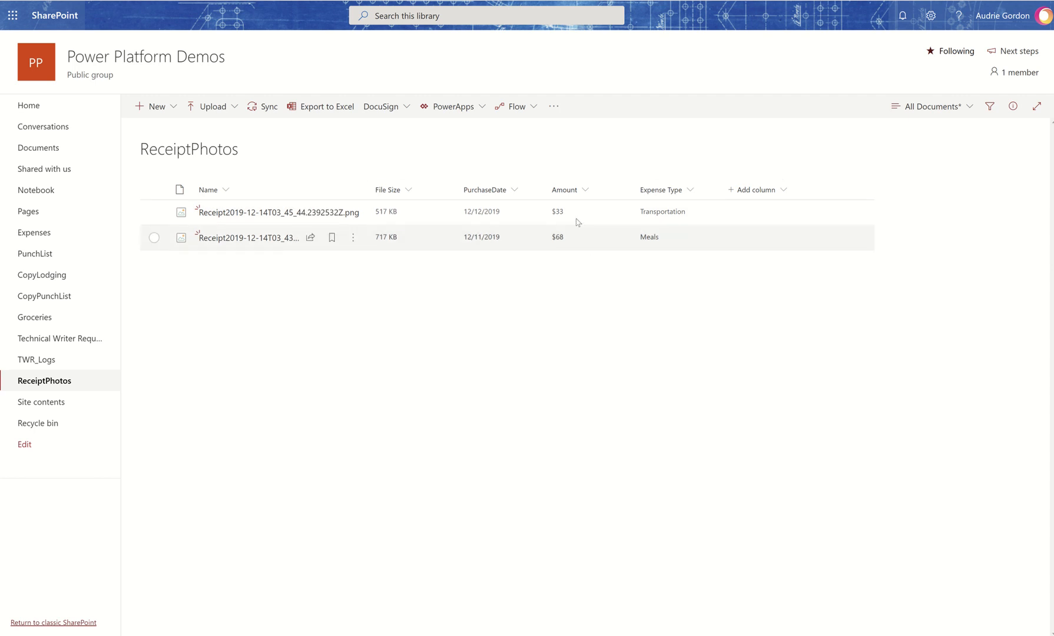
# Step: Open the ReceiptPhotos library settings and bring up the All Documents view for editing
pyautogui.click(930, 15)
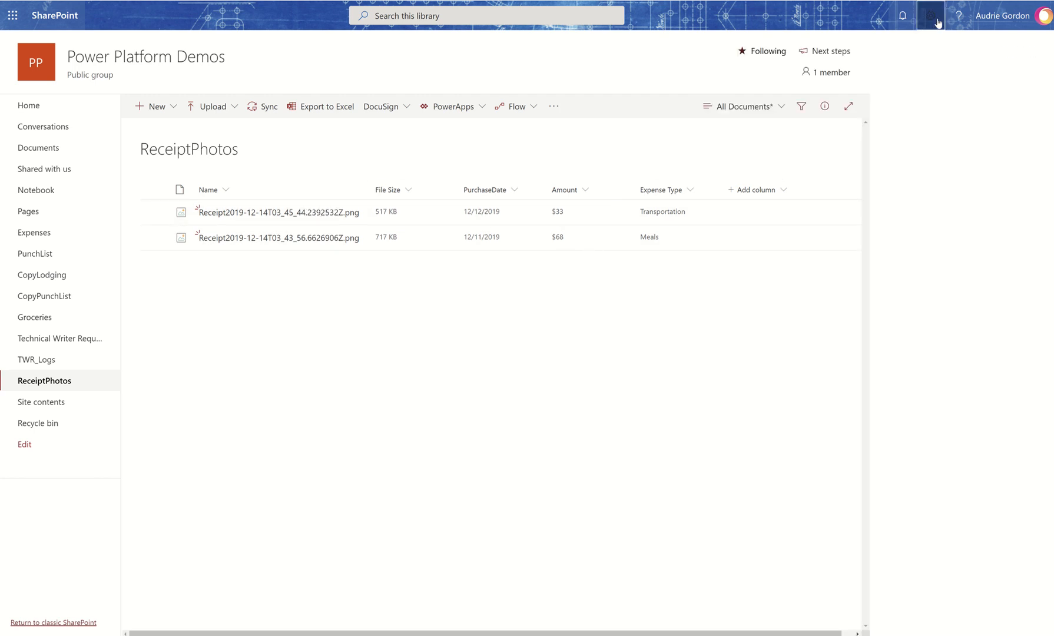
pyautogui.click(904, 138)
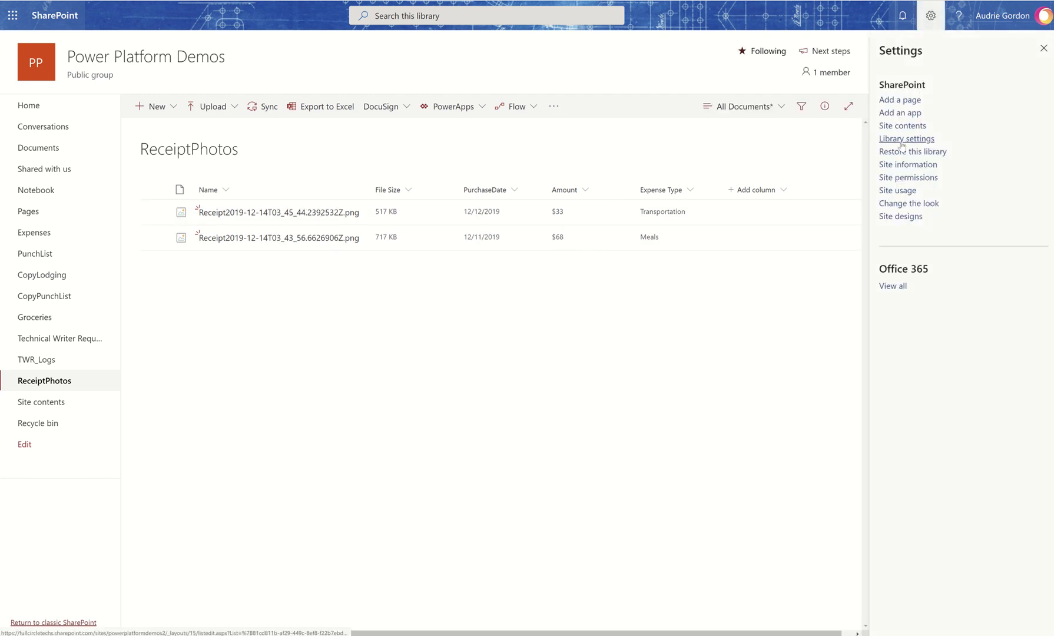
pyautogui.scroll(-3, 442, 377)
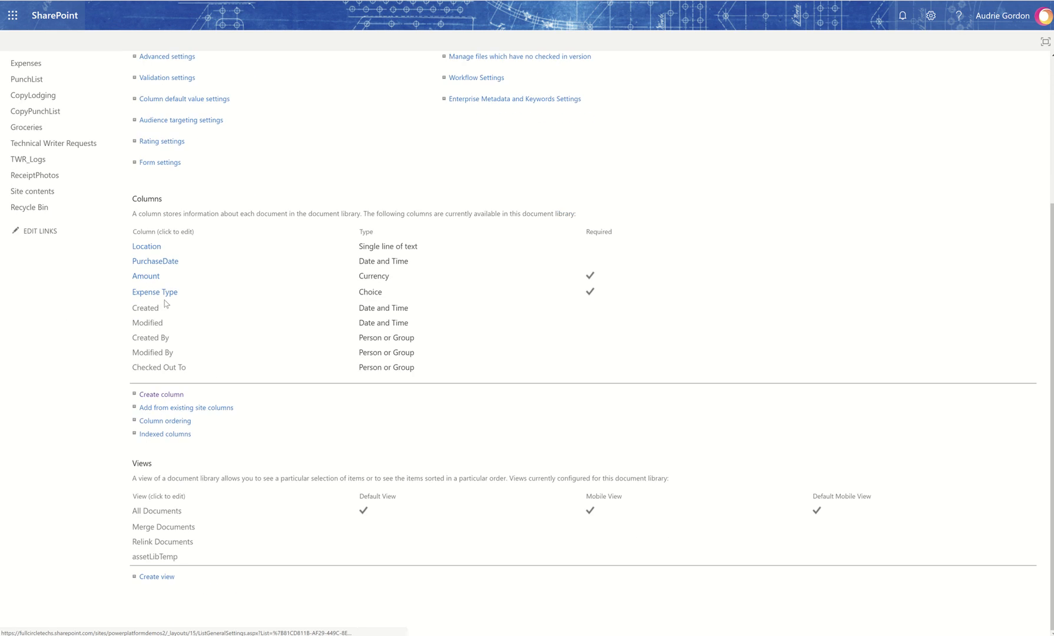
pyautogui.click(156, 510)
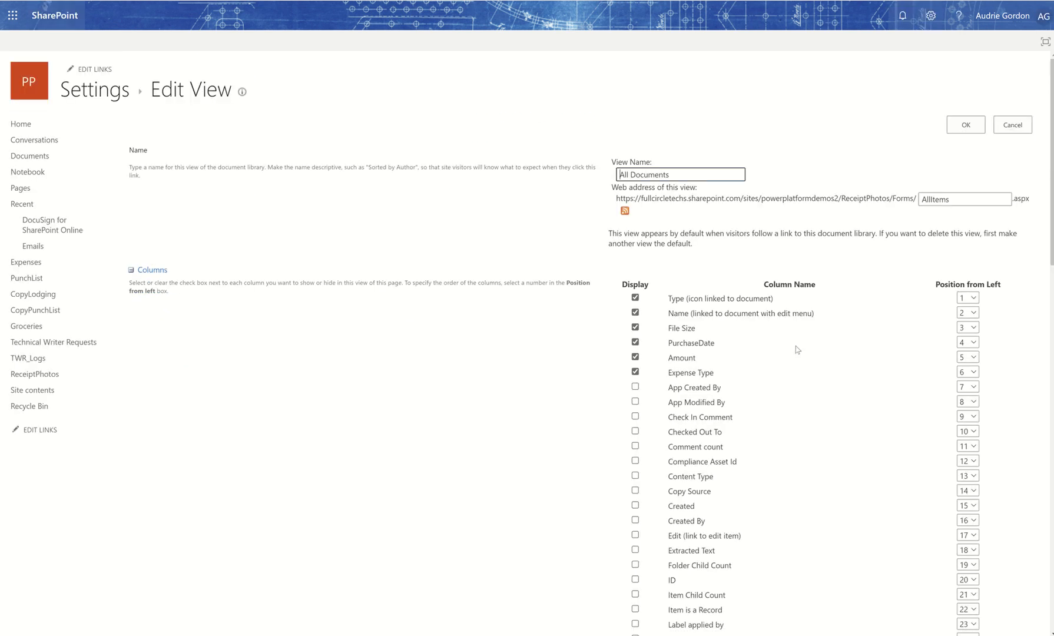
# Step: Set the total of the Amount column to Sum in the All Documents view and save the view
pyautogui.scroll(-9, 789, 401)
pyautogui.scroll(-8, 790, 403)
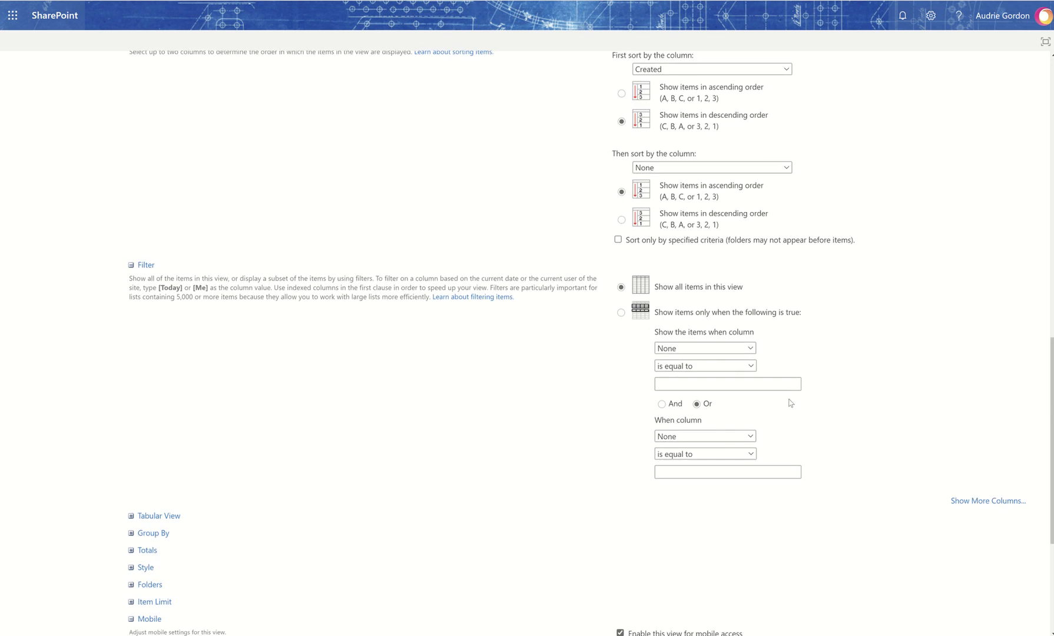
pyautogui.click(213, 309)
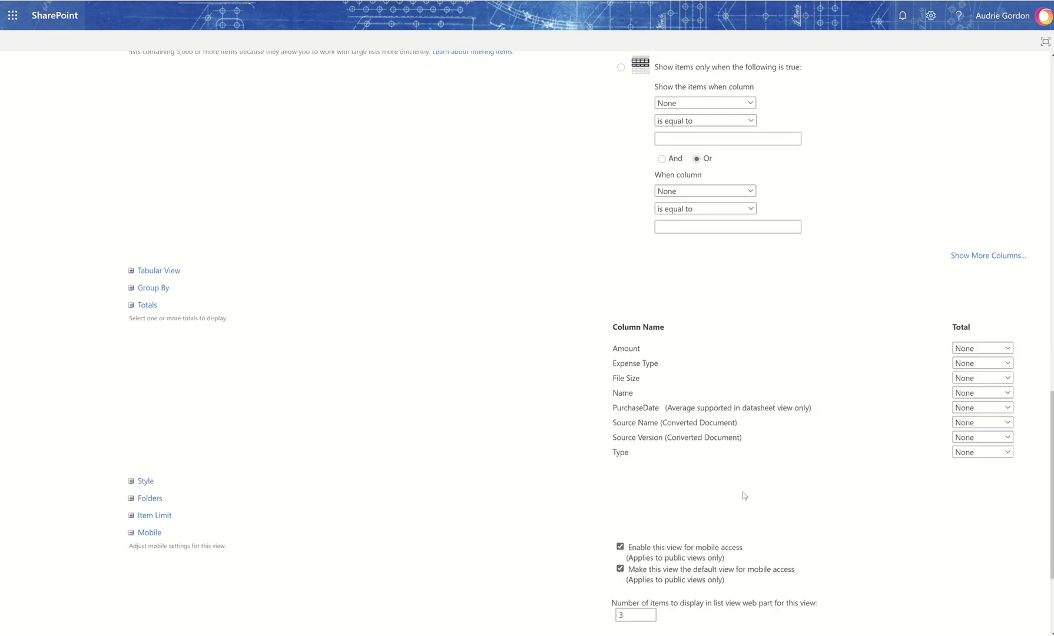
pyautogui.click(996, 349)
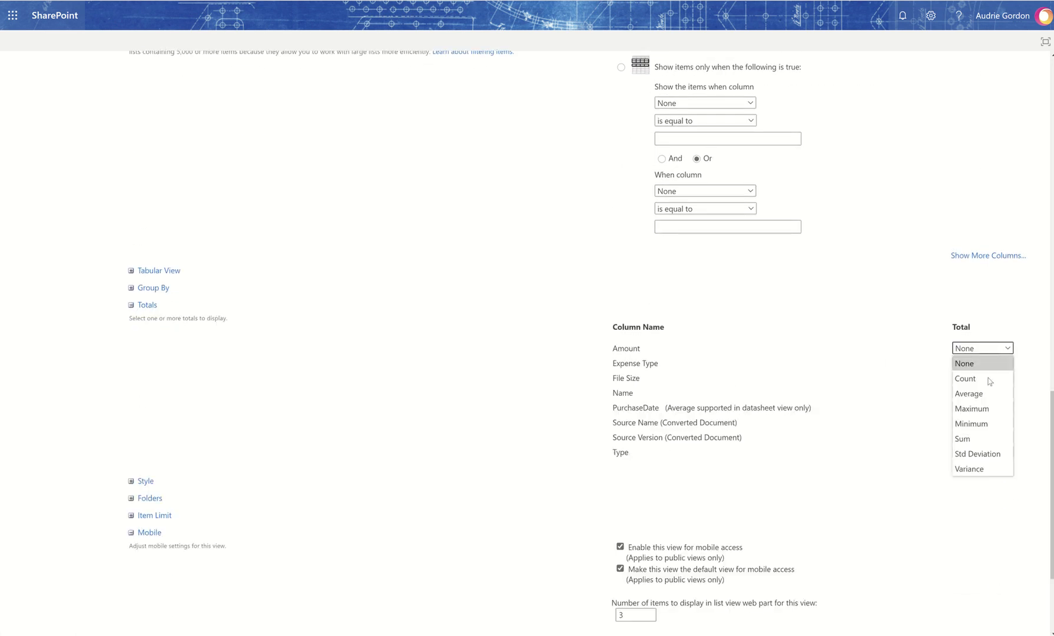
pyautogui.click(982, 438)
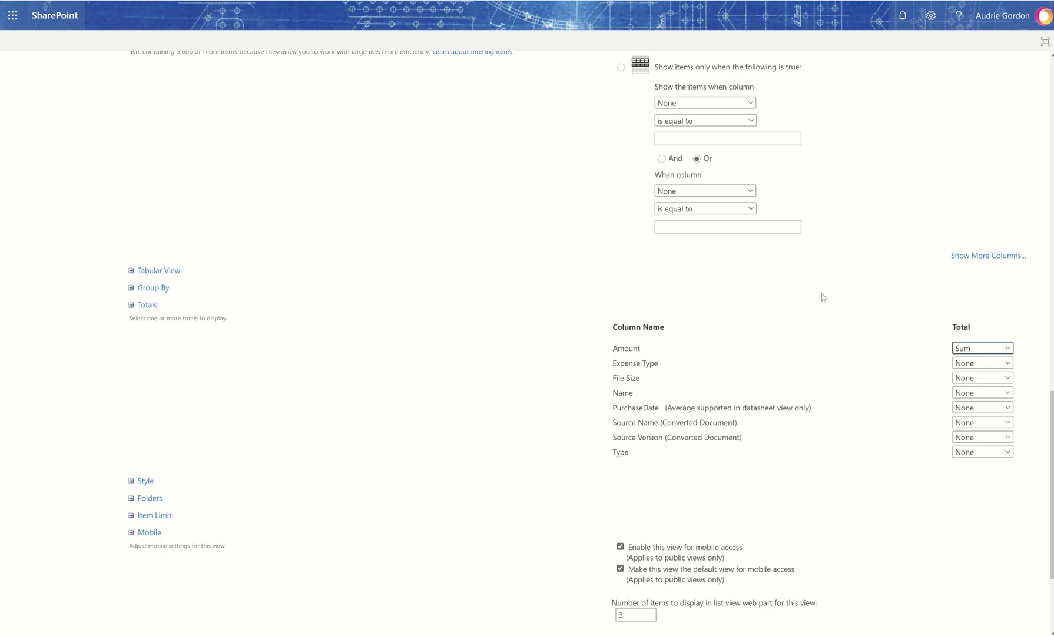
pyautogui.scroll(20, 822, 297)
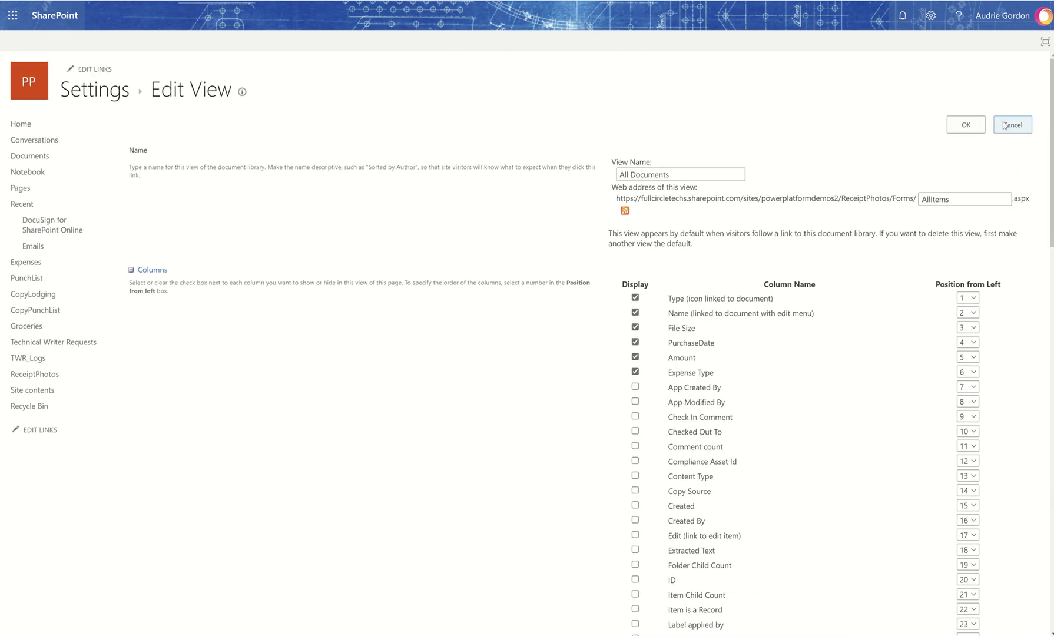
pyautogui.click(965, 124)
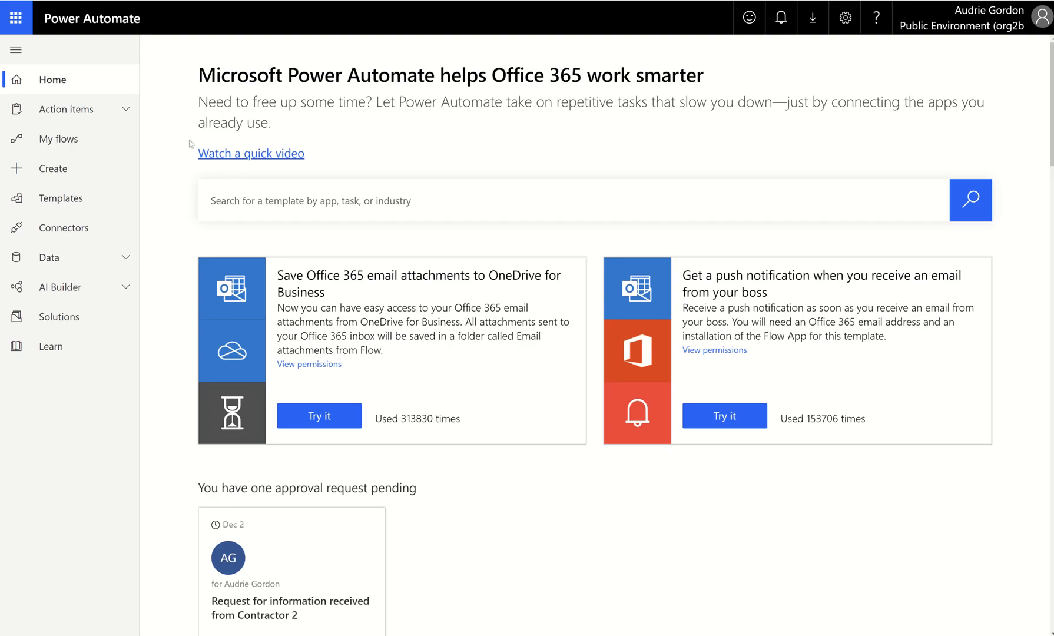
# Step: Switch to Power Automate and open the list of own flows
pyautogui.click(91, 148)
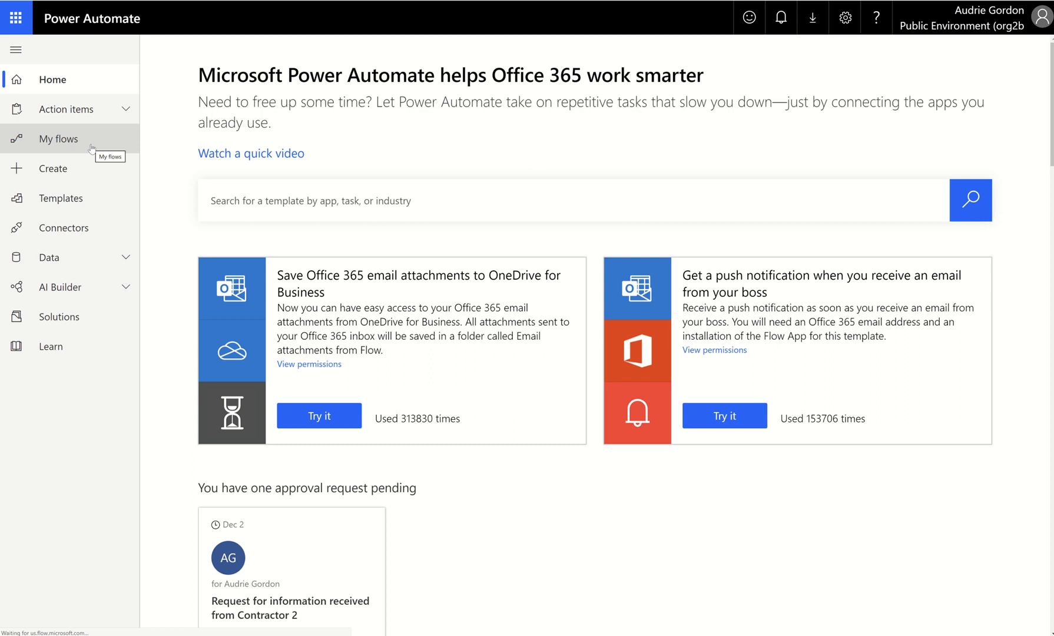